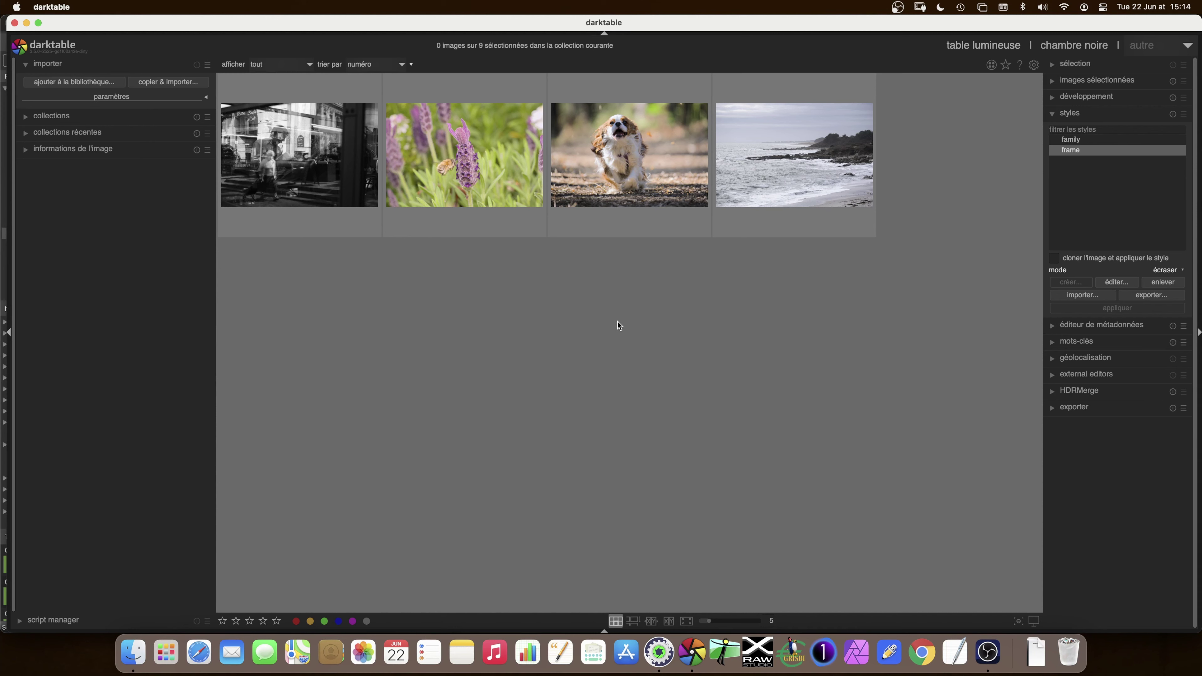
mouse_move(464, 155)
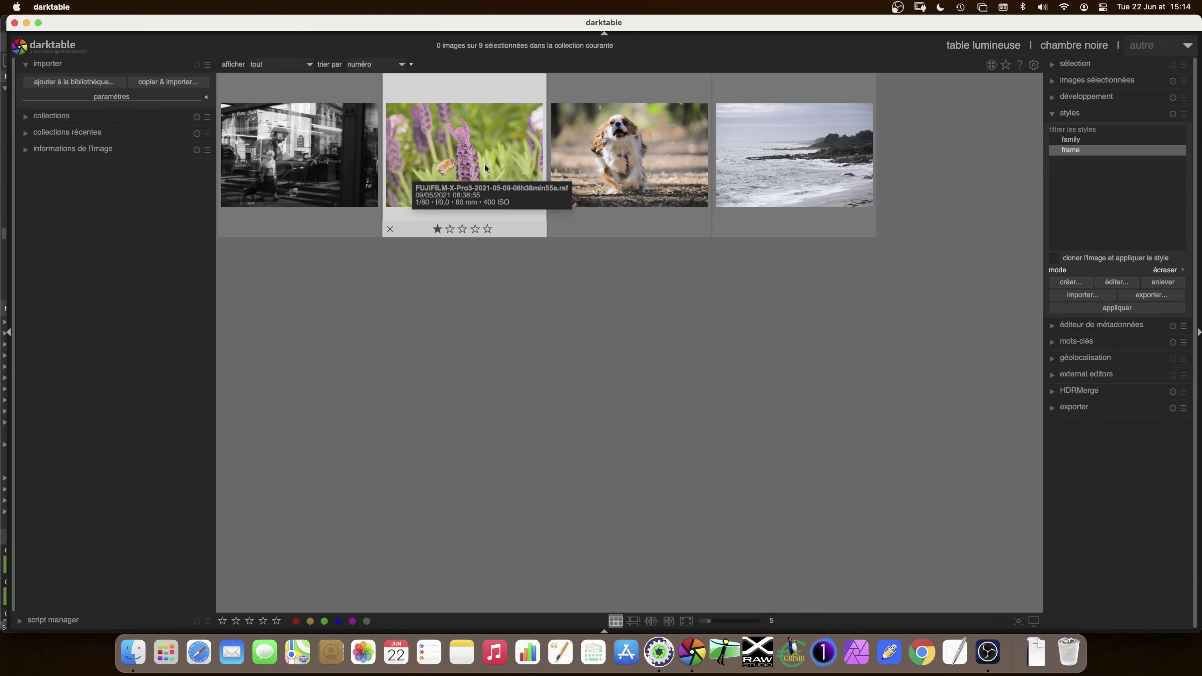
Step: Open the lavender-and-bee photo from the lighttable in the darkroom
double_click(484, 164)
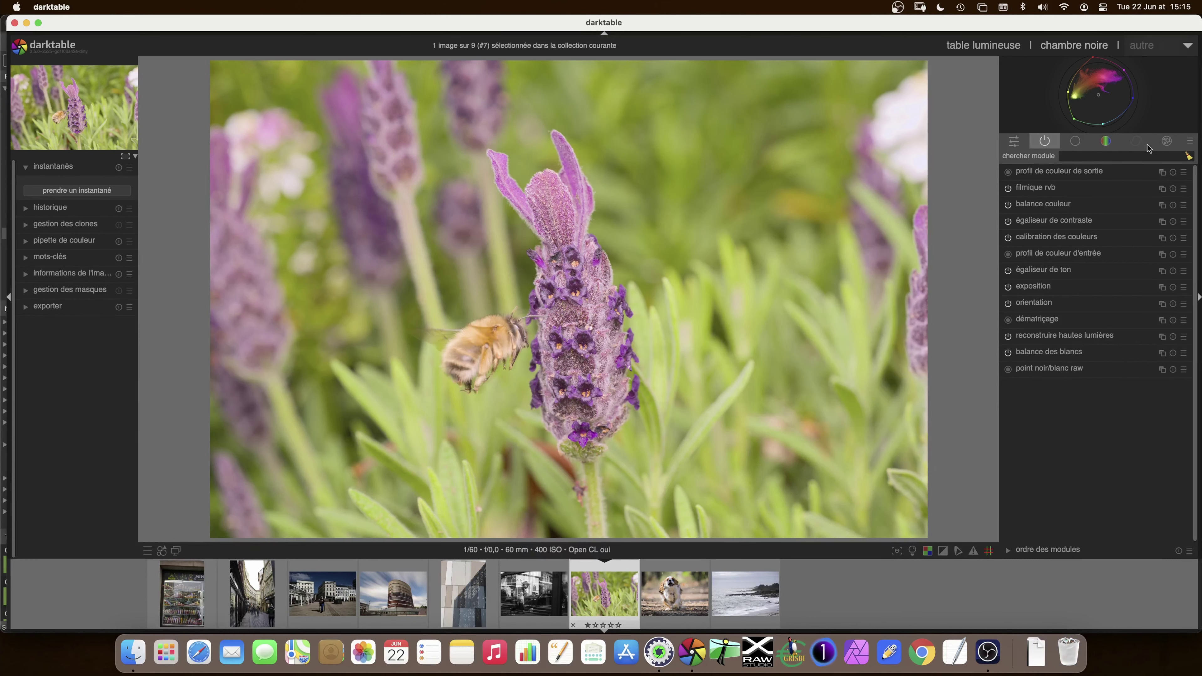
Step: Display the correction module group, with lens correction, haze removal and denoise
left_click(1190, 141)
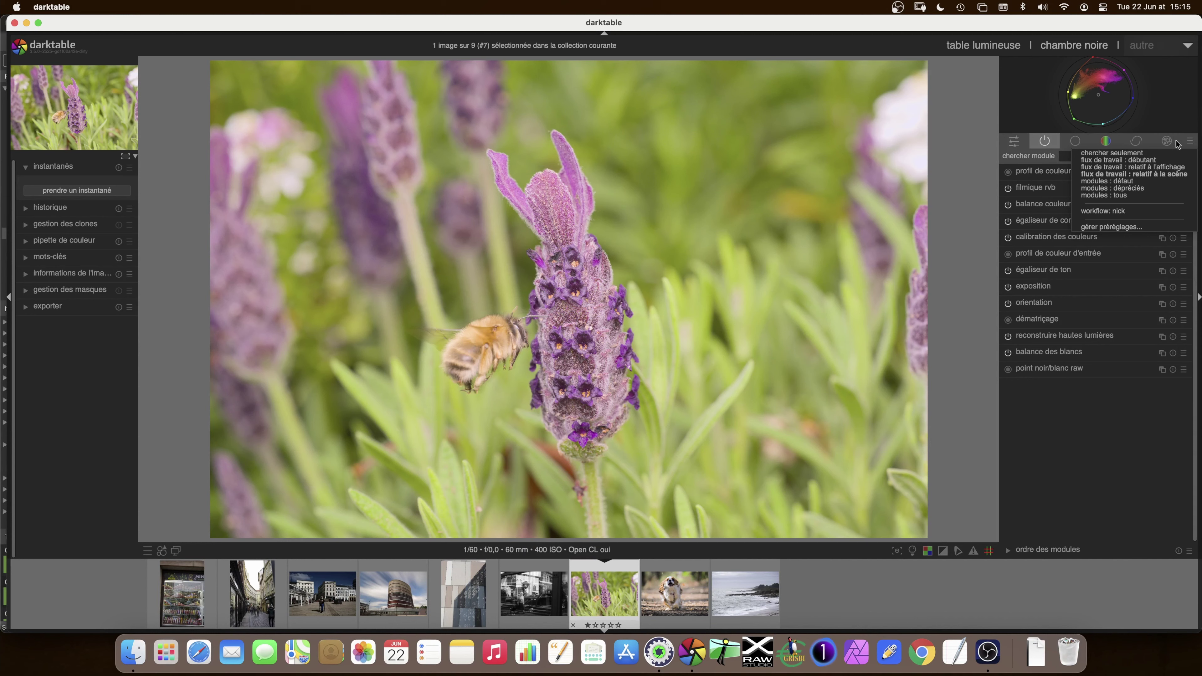
left_click(1092, 176)
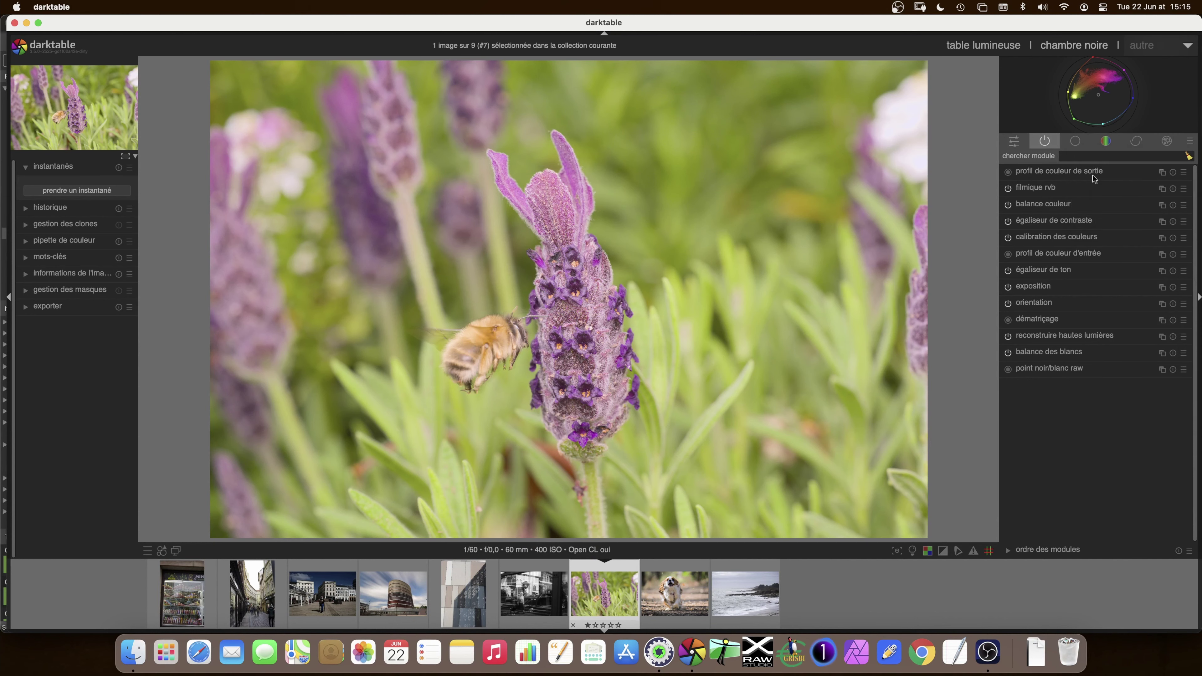
left_click(1164, 143)
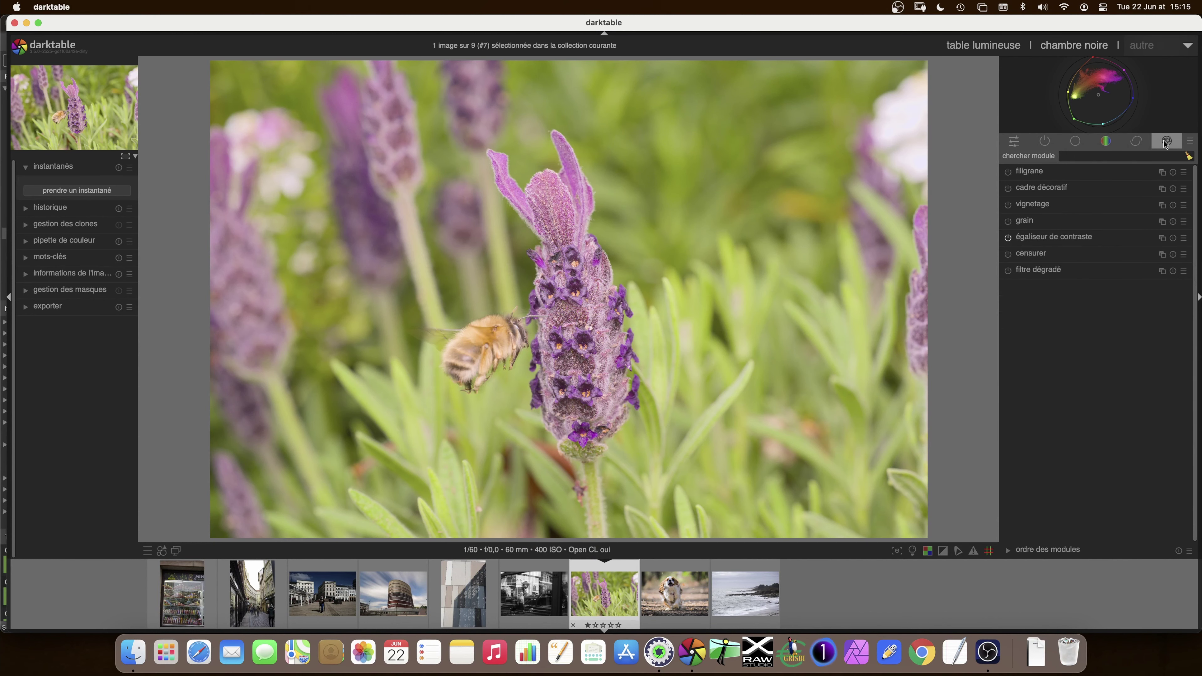
left_click(1149, 141)
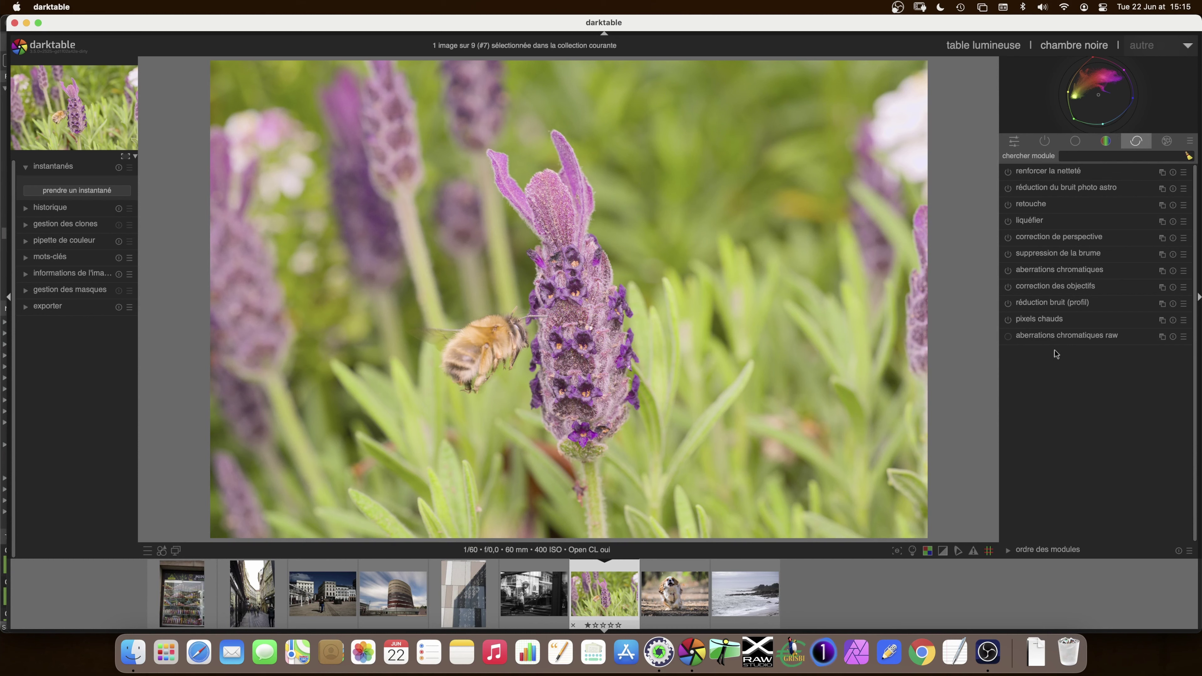
Step: Try lens correction on the bee photo, turn it off, then switch to the running-dog photo
left_click(1007, 287)
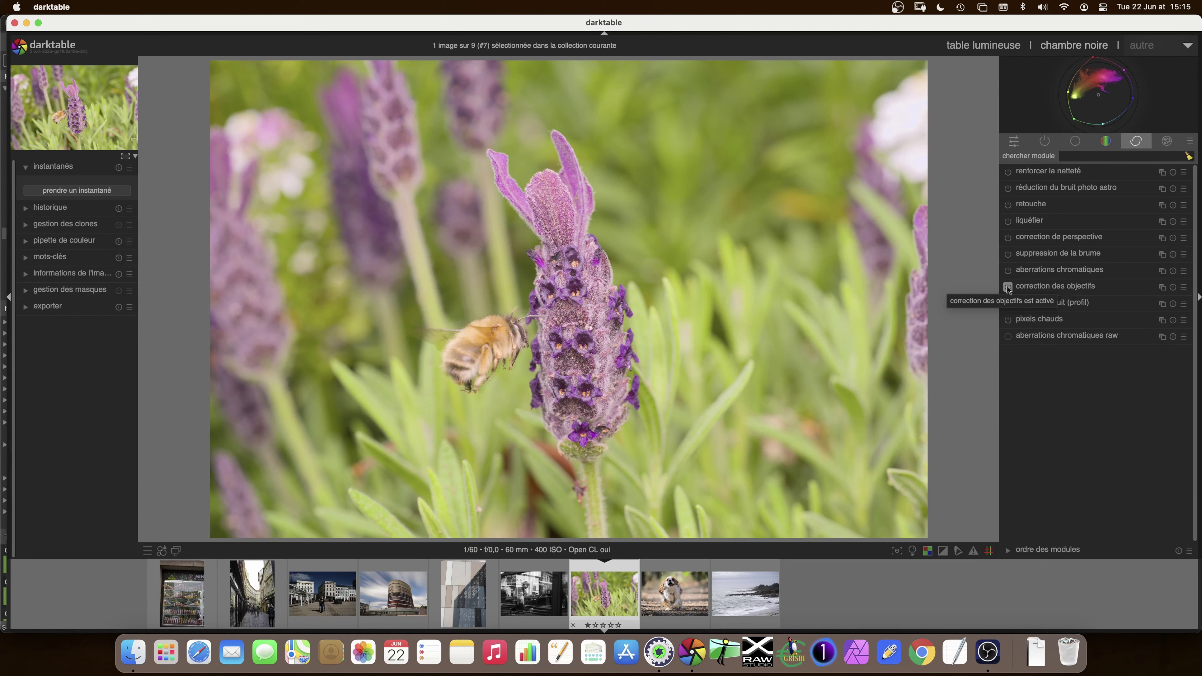
left_click(1032, 285)
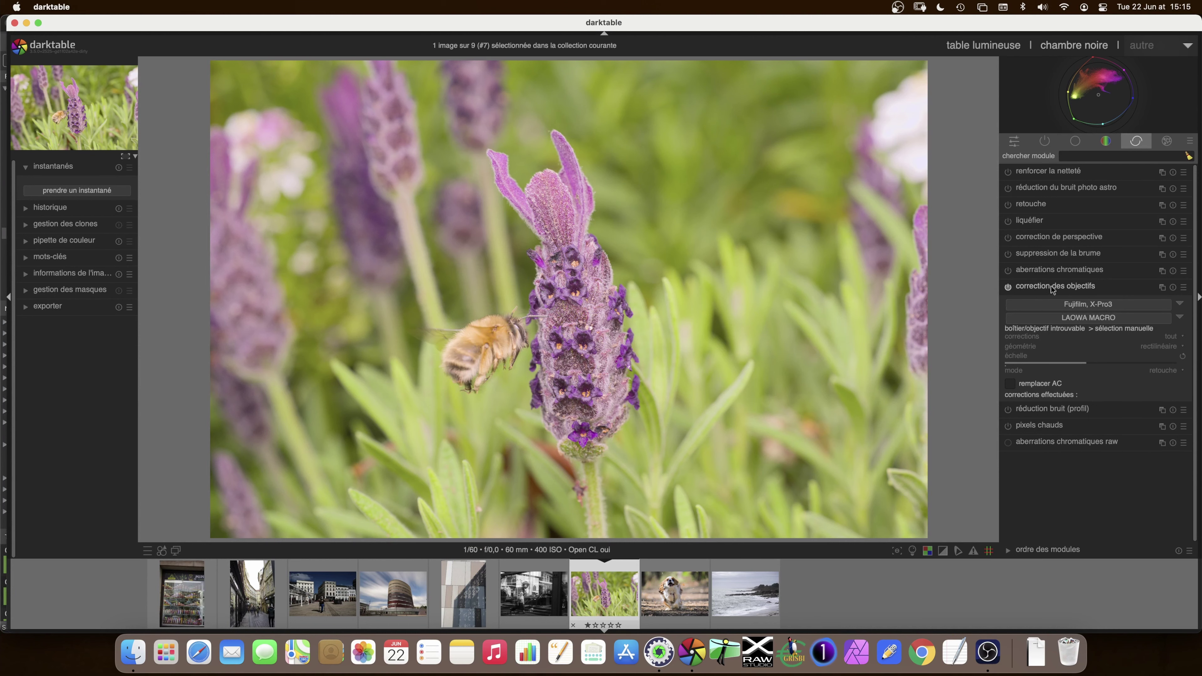
left_click(1007, 287)
left_click(672, 593)
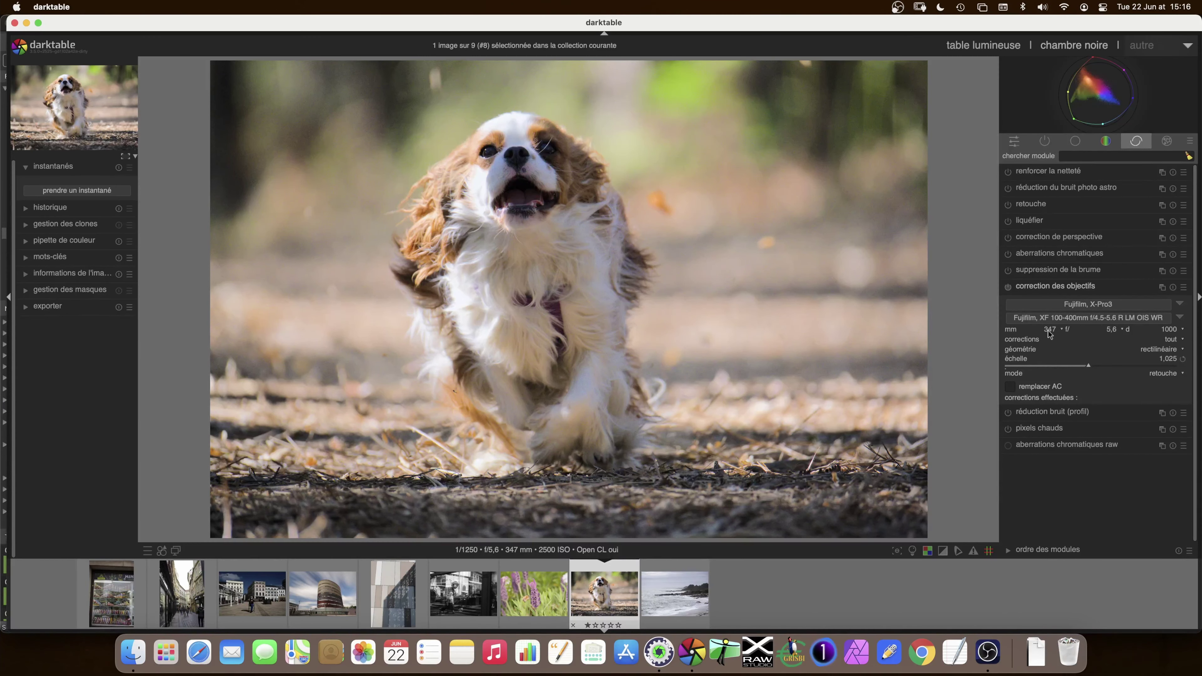
Step: Switch on 'correction des objectifs' and 'réduction bruit (profil)' for the dog photo
left_click(1008, 287)
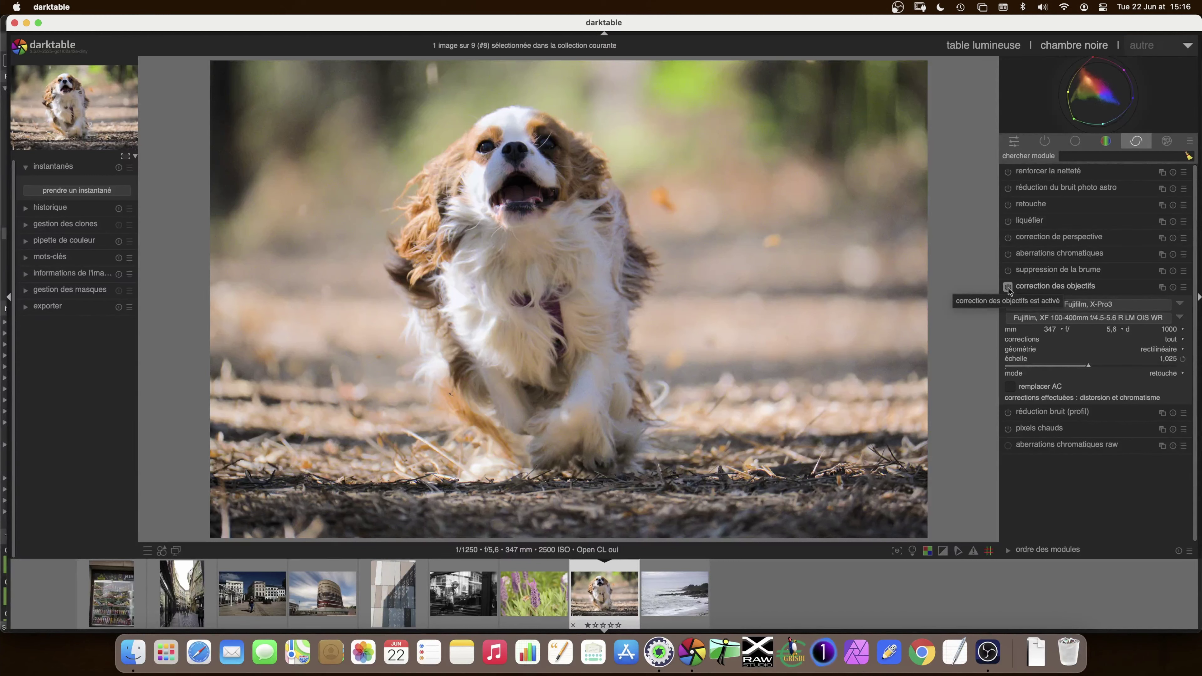
left_click(1045, 287)
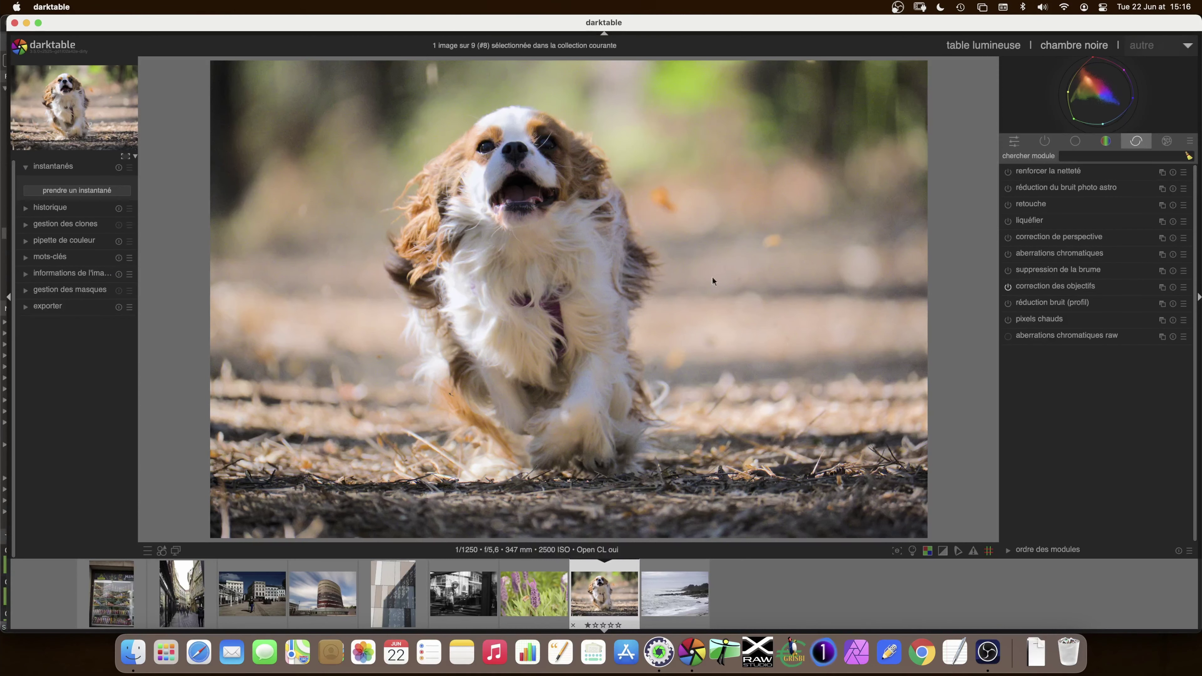
left_click(1008, 303)
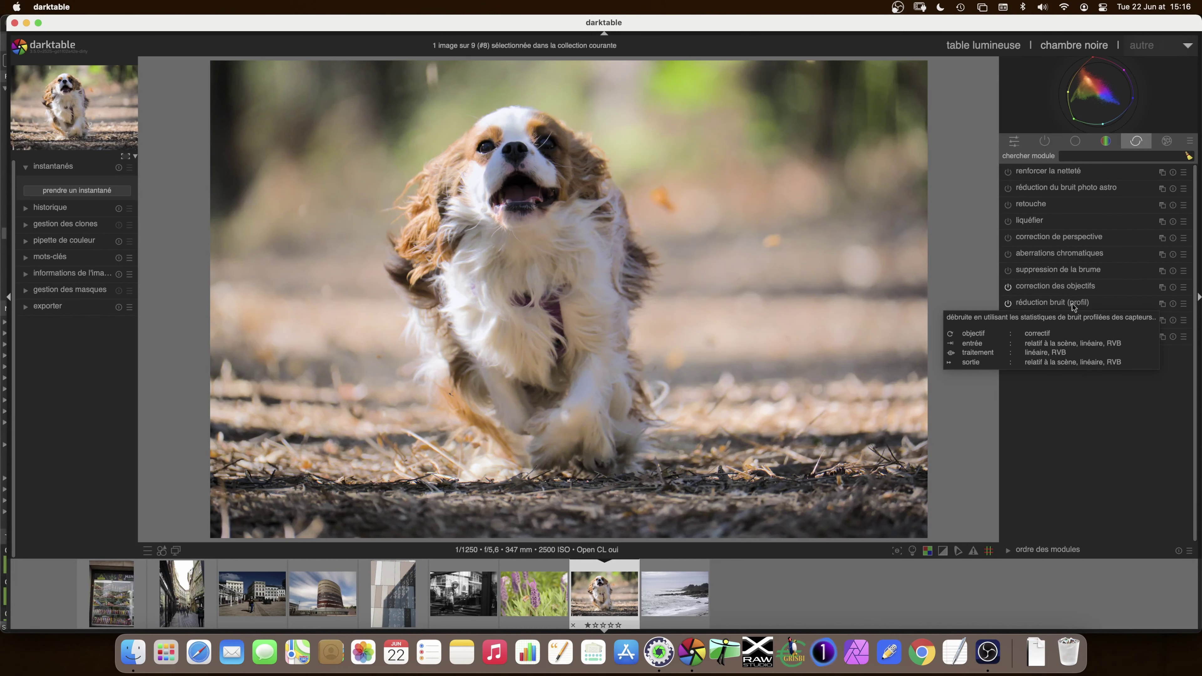
Step: Expand 'réduction bruit (profil)' to show its ISO 2500 non-local means settings
left_click(1048, 303)
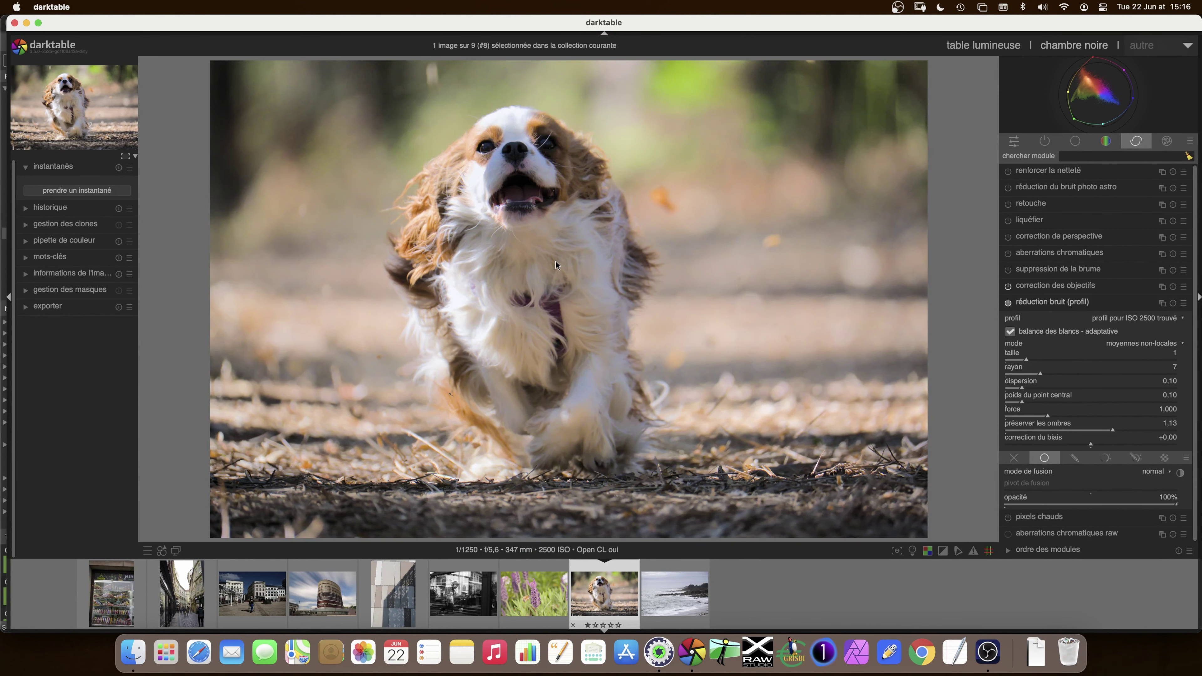
Step: Zoom the dog photo to 100% and compare noise reduction off and on
scroll(556, 262, "up", 2)
scroll(555, 262, "up", 2)
scroll(556, 261, "up", 2)
scroll(556, 261, "up", 1)
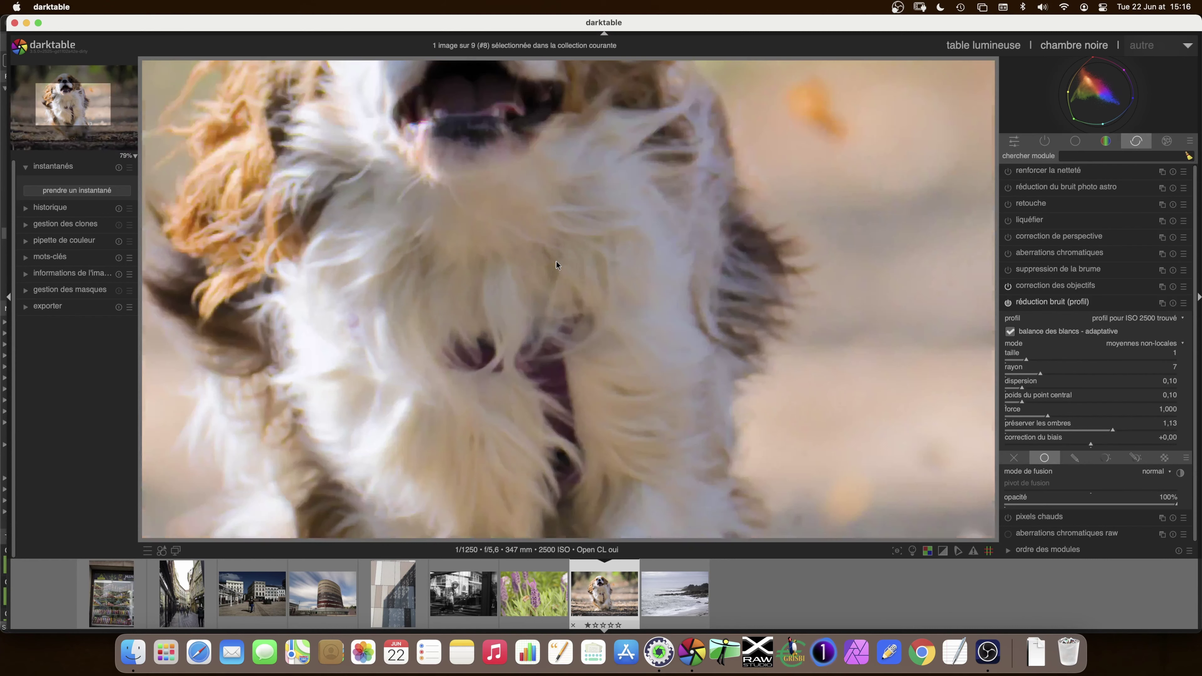
scroll(556, 262, "up", 1)
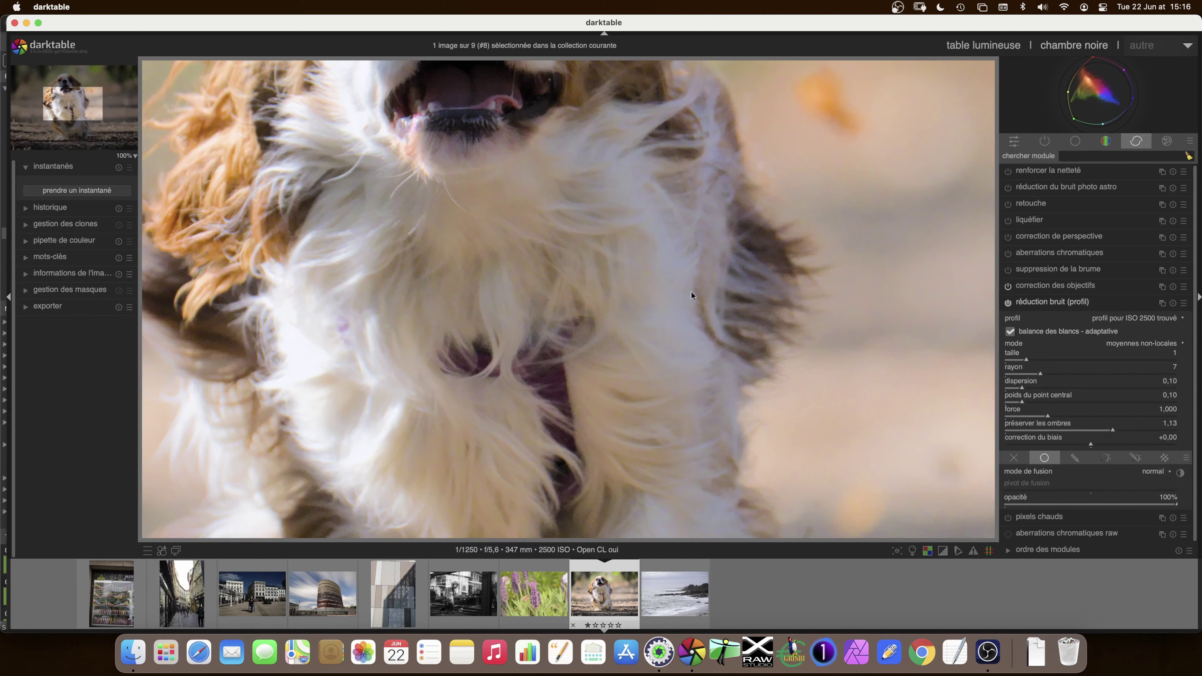
left_click(1008, 302)
left_click(1008, 303)
Step: Blend the noise reduction uniformly at 41% opacity, then collapse the module
left_click(1045, 458)
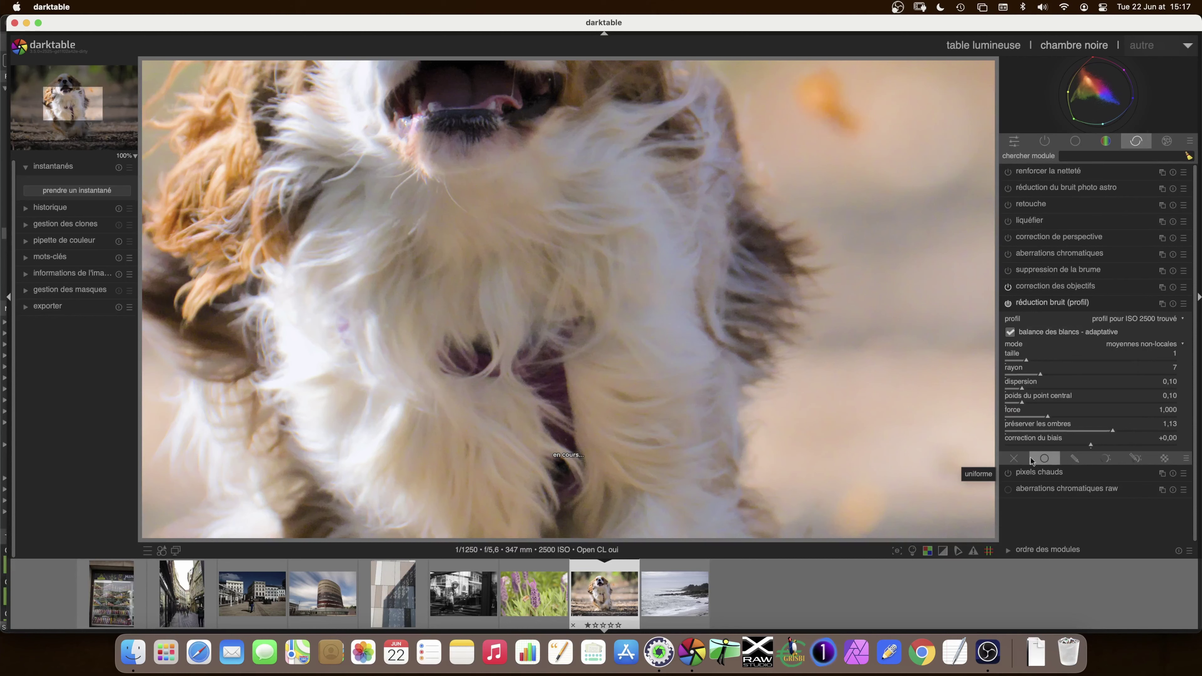
left_click(1047, 458)
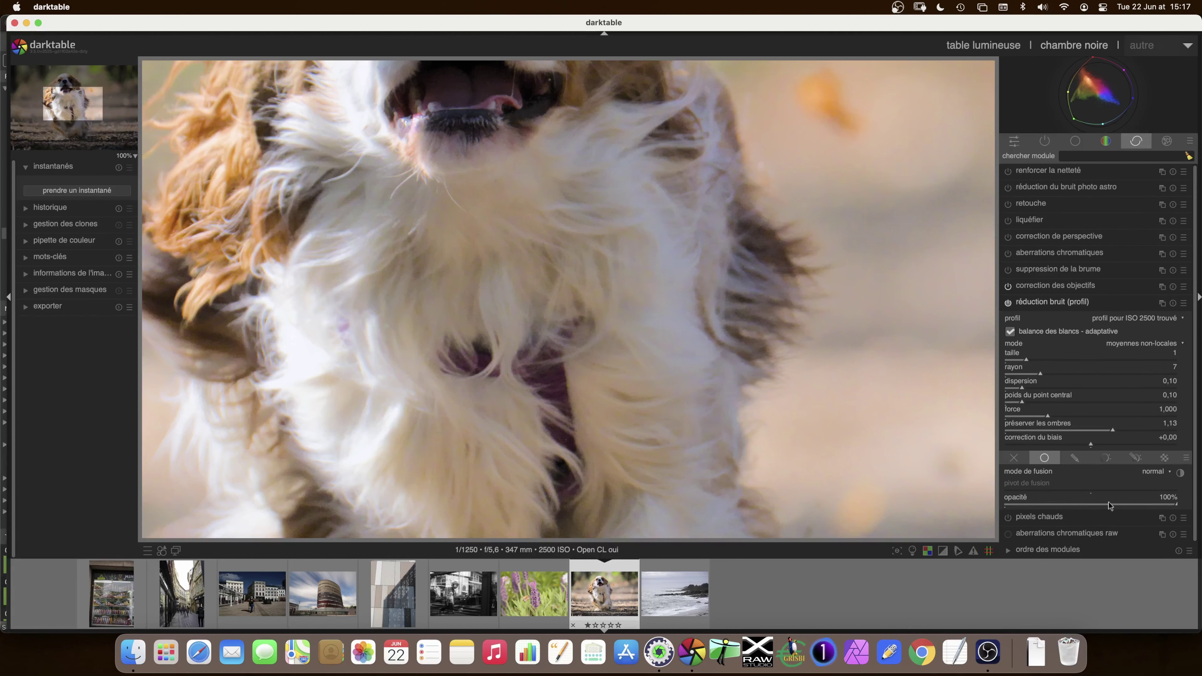
left_click_drag(1115, 504, 1127, 506)
left_click_drag(1126, 504, 1085, 506)
mouse_move(1084, 506)
left_mouse_down()
mouse_move(994, 506)
mouse_move(1182, 506)
mouse_move(1113, 507)
mouse_move(1124, 505)
left_mouse_up()
left_click(1037, 302)
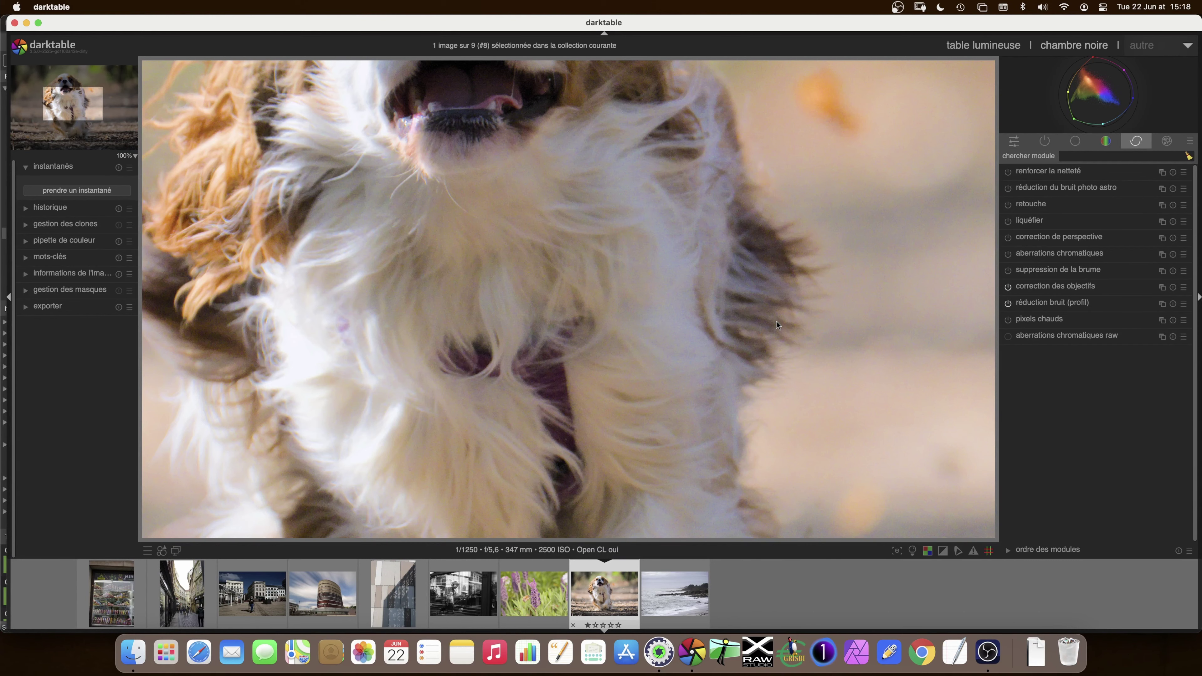
Step: Zoom back to fit and show the base modules: exposure, filmic rgb, crop, white balance
scroll(776, 323, "down", 2)
scroll(776, 324, "down", 1)
scroll(776, 324, "down", 1)
scroll(776, 325, "down", 1)
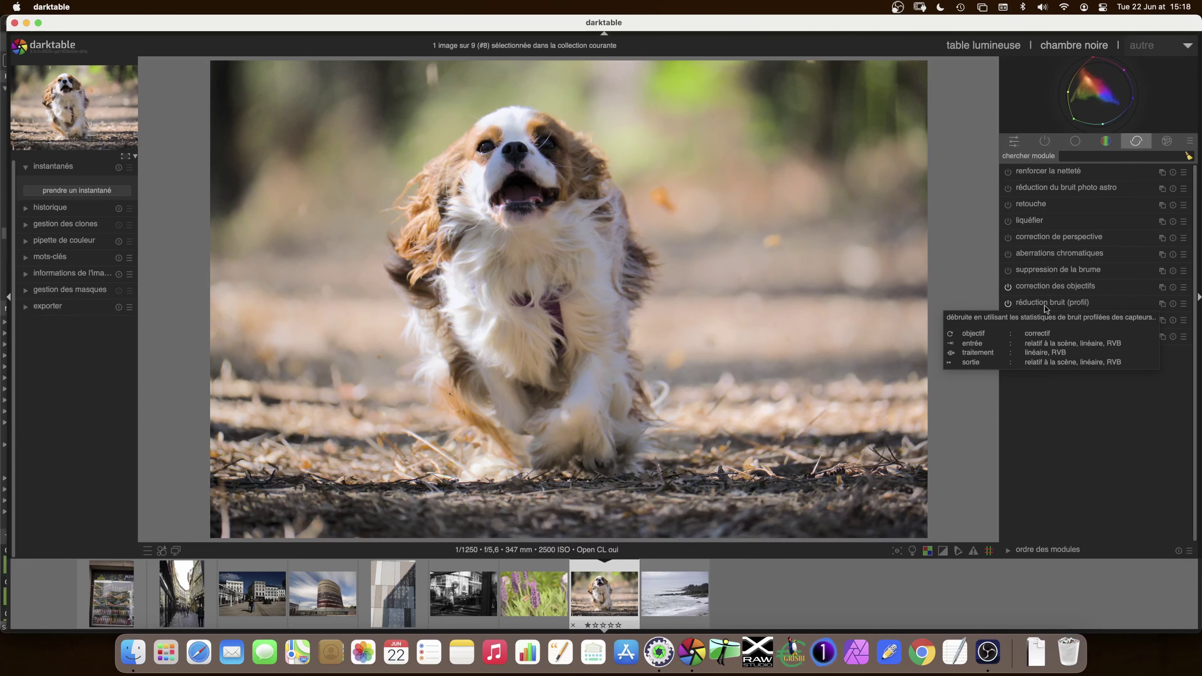
mouse_move(1047, 285)
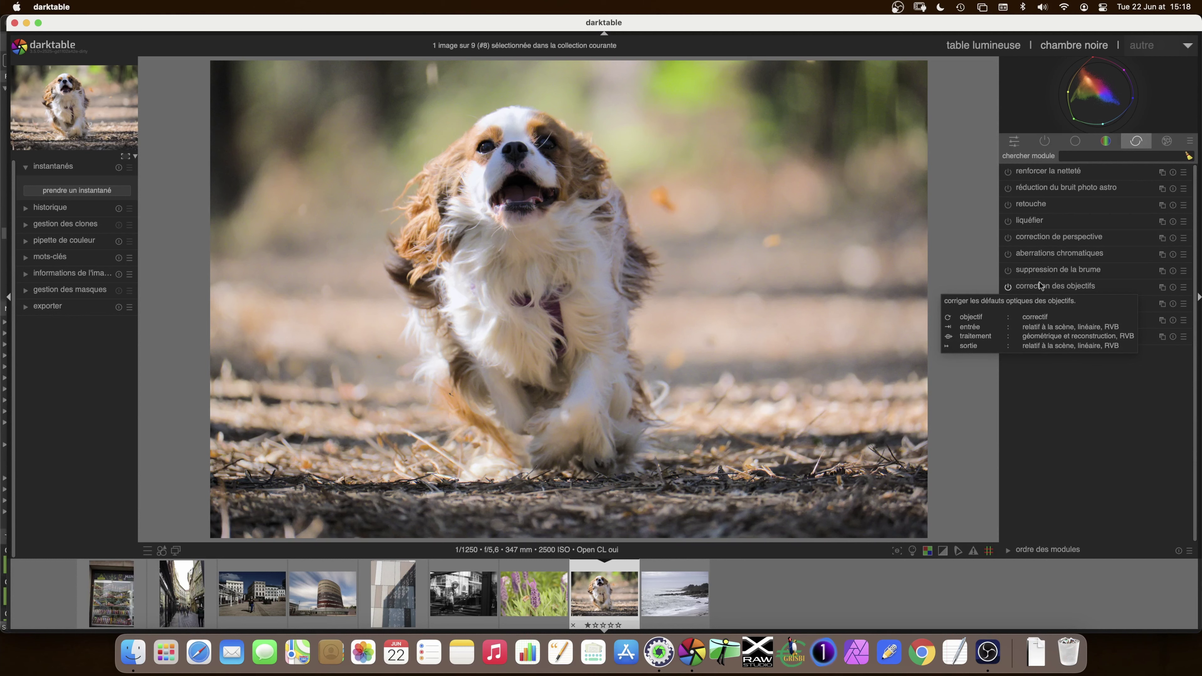
left_click(1075, 140)
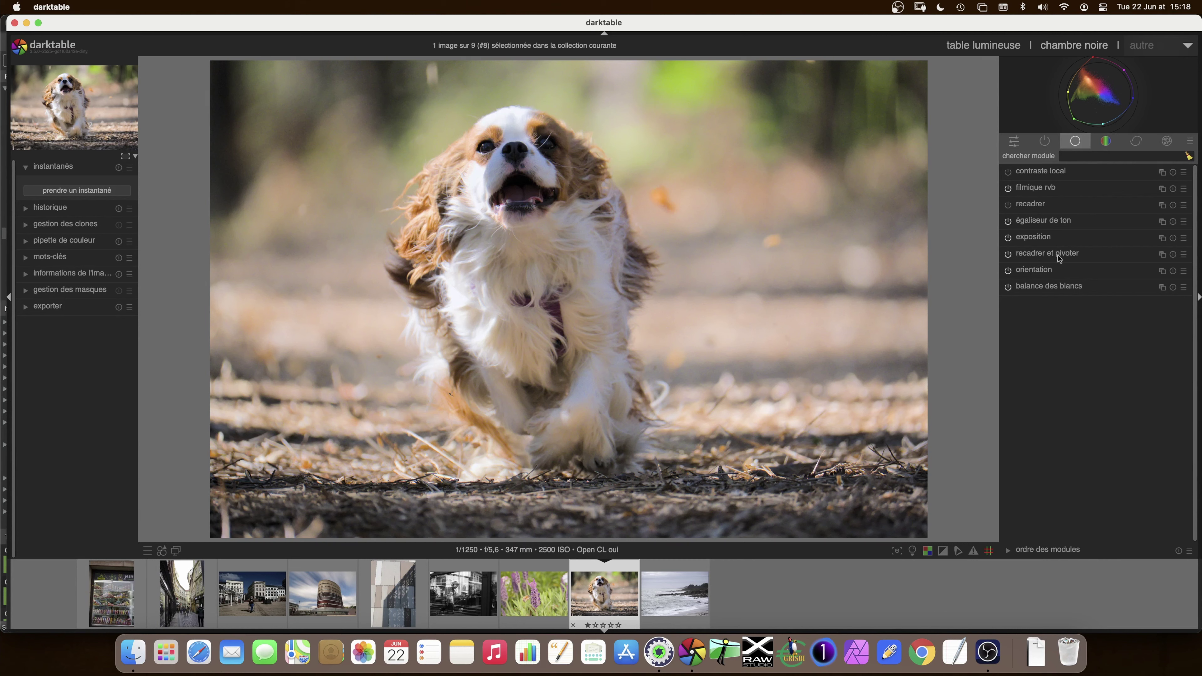
Step: Enable 'recadrer et pivoter' and drag the crop frame in to trim the top and right
left_click(1032, 253)
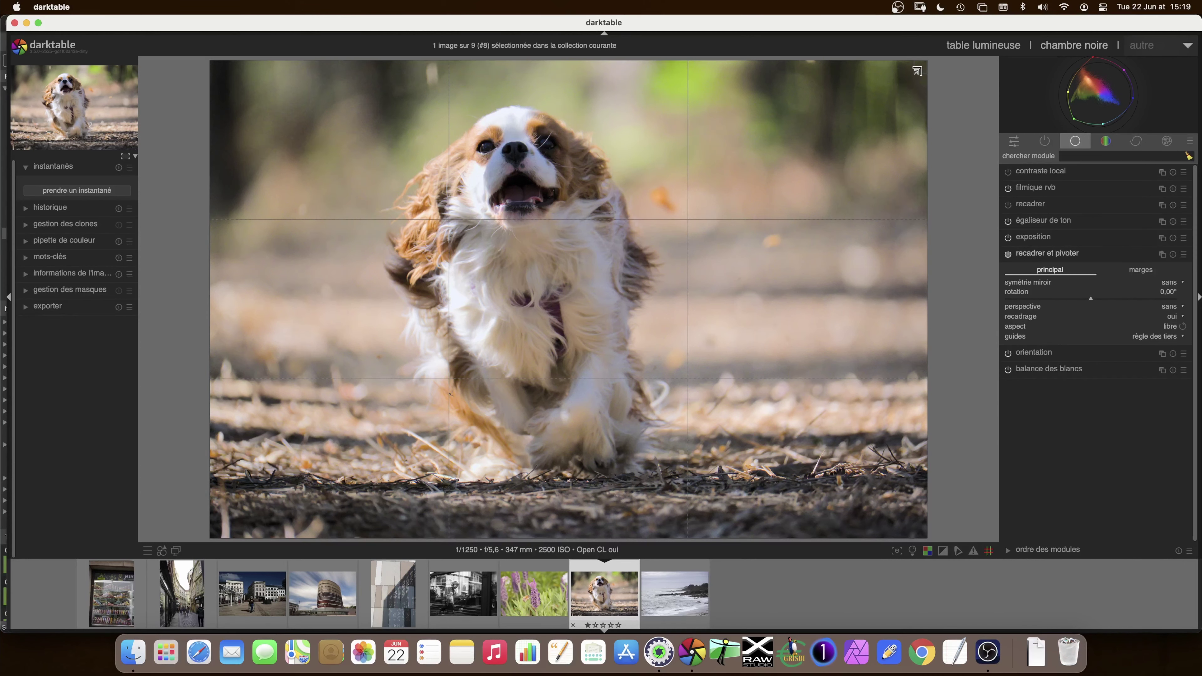
left_click_drag(918, 71, 917, 71)
left_click_drag(917, 71, 917, 71)
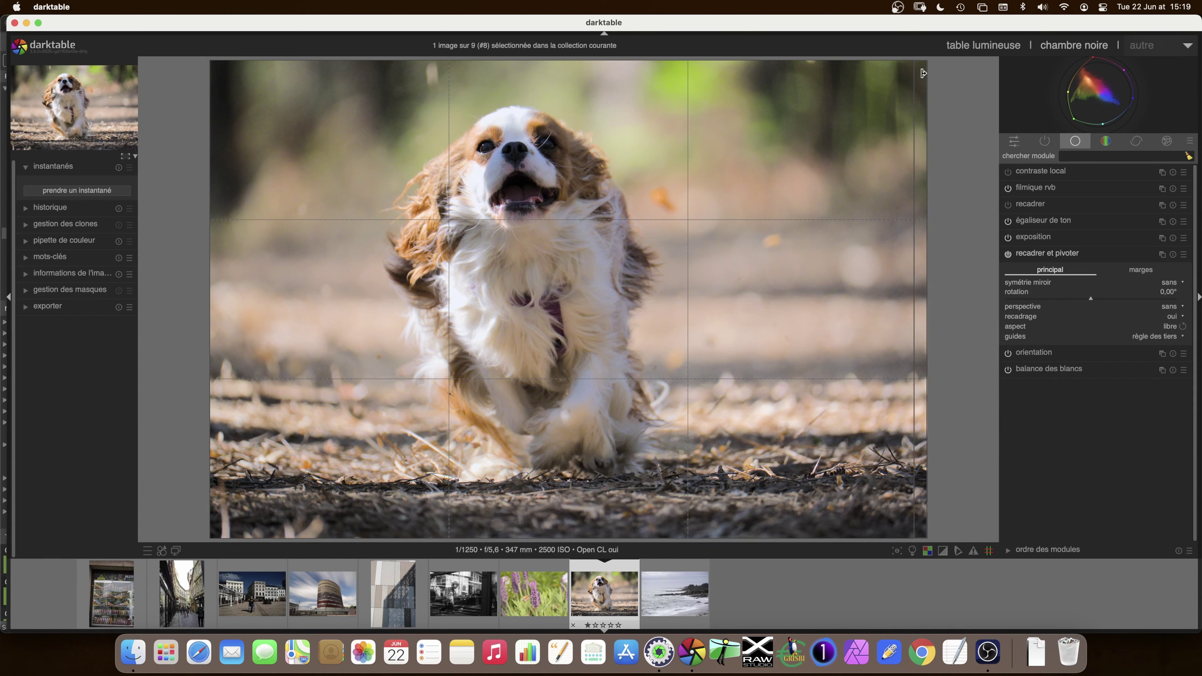
left_click_drag(920, 99, 920, 100)
mouse_move(921, 100)
left_mouse_down()
mouse_move(915, 69)
mouse_move(838, 93)
mouse_move(743, 98)
mouse_move(840, 95)
mouse_move(743, 179)
mouse_move(750, 190)
mouse_move(855, 90)
left_mouse_up()
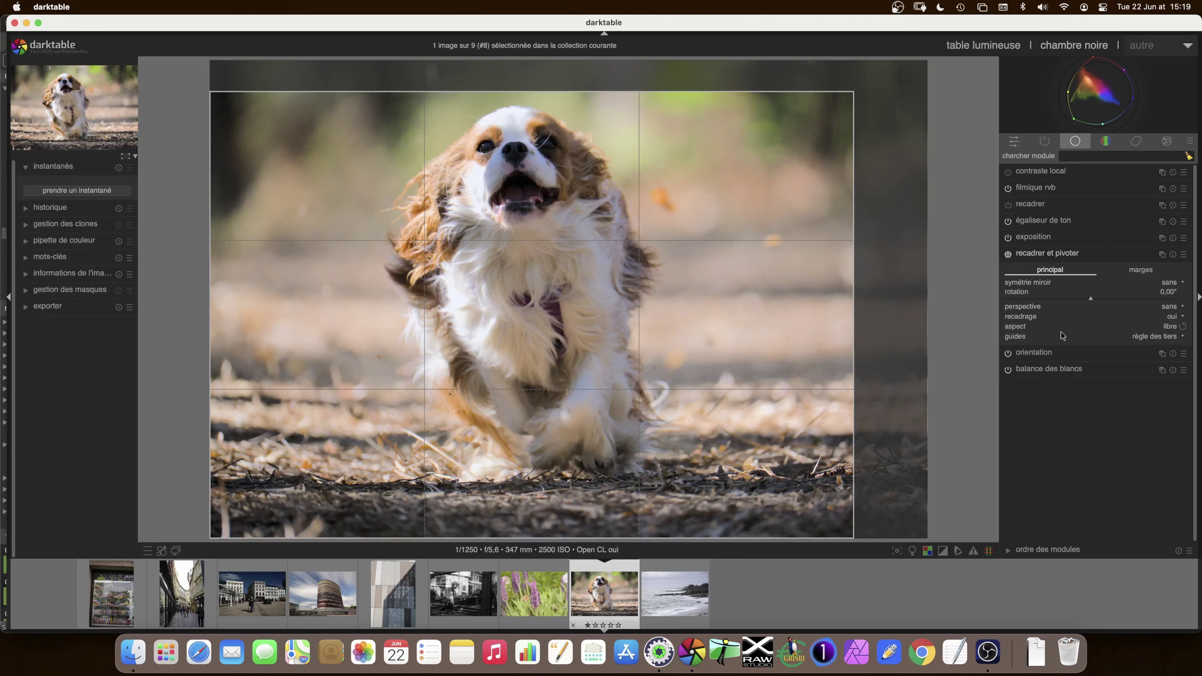
Step: Lock the crop to the original aspect ratio and enlarge it toward the top-right
left_click(1169, 328)
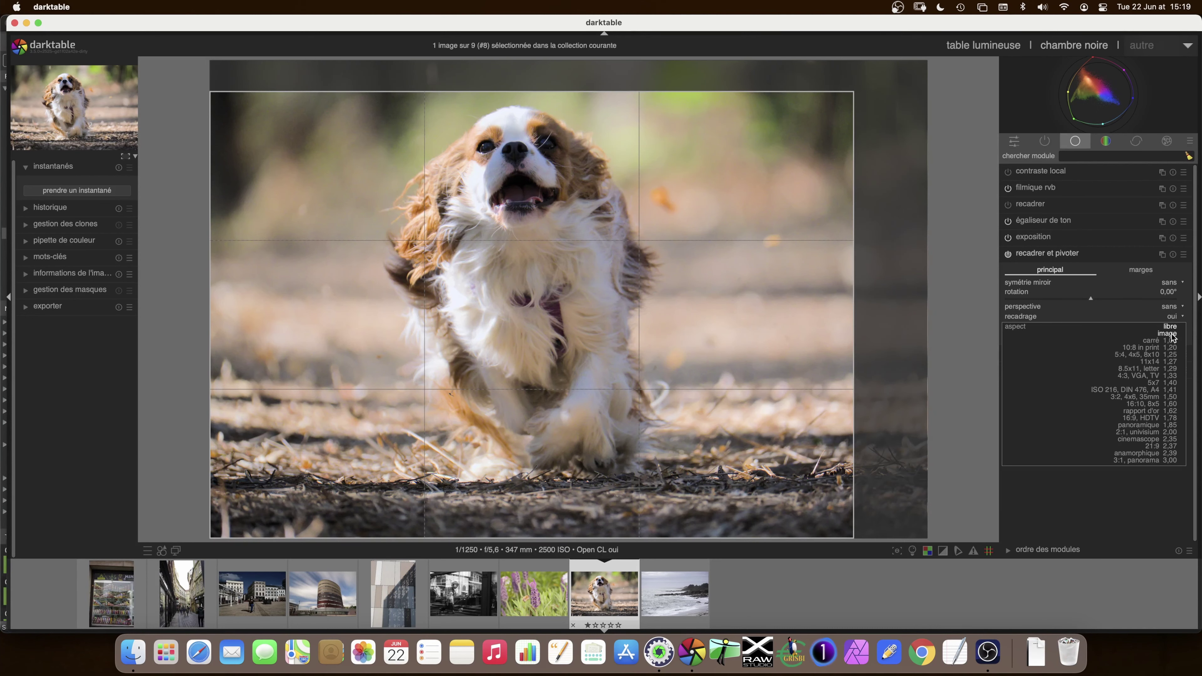
left_click(1171, 336)
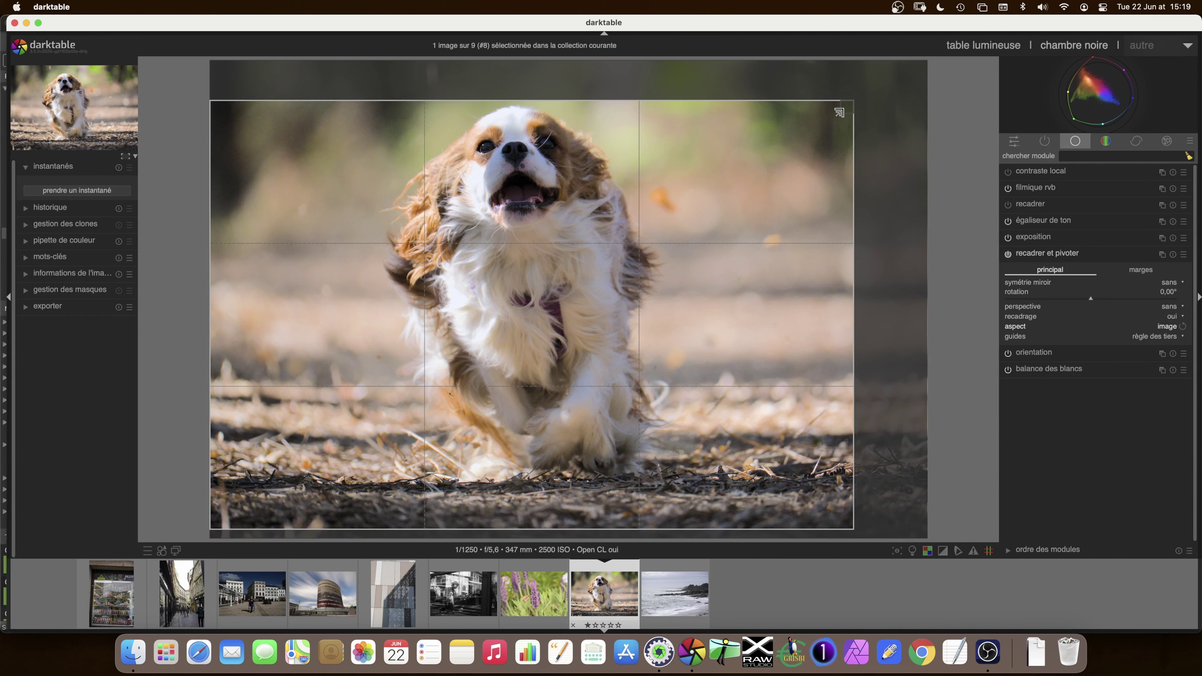
left_click_drag(839, 113, 883, 88)
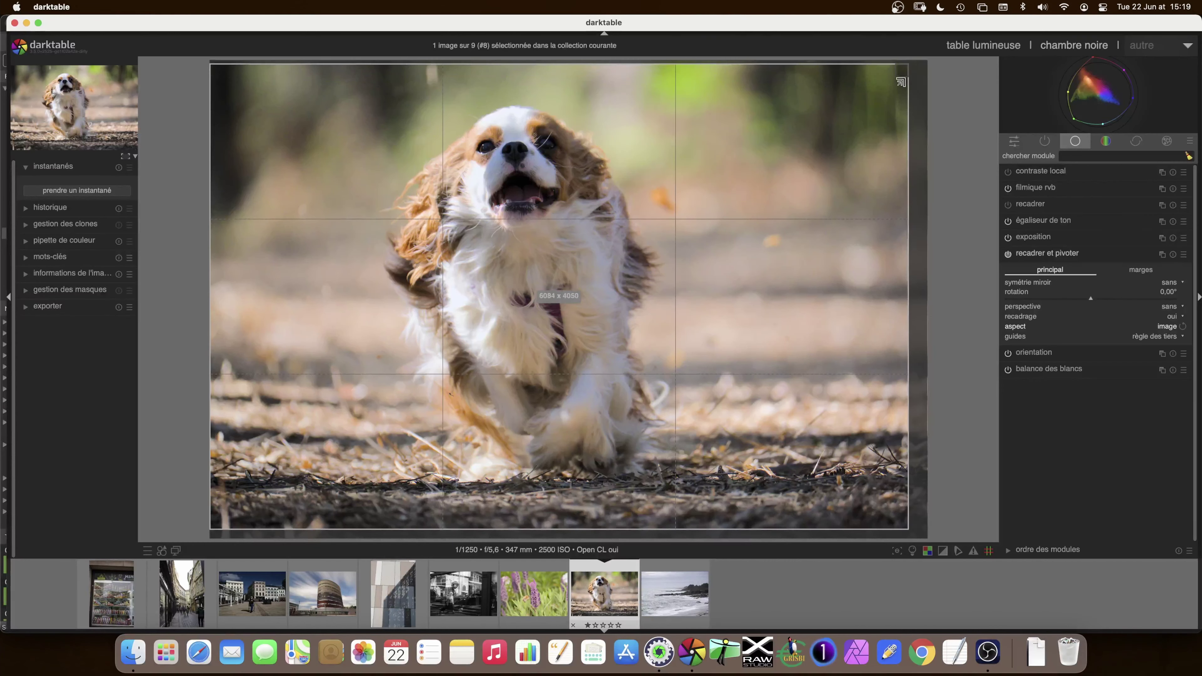
left_click_drag(778, 191, 769, 188)
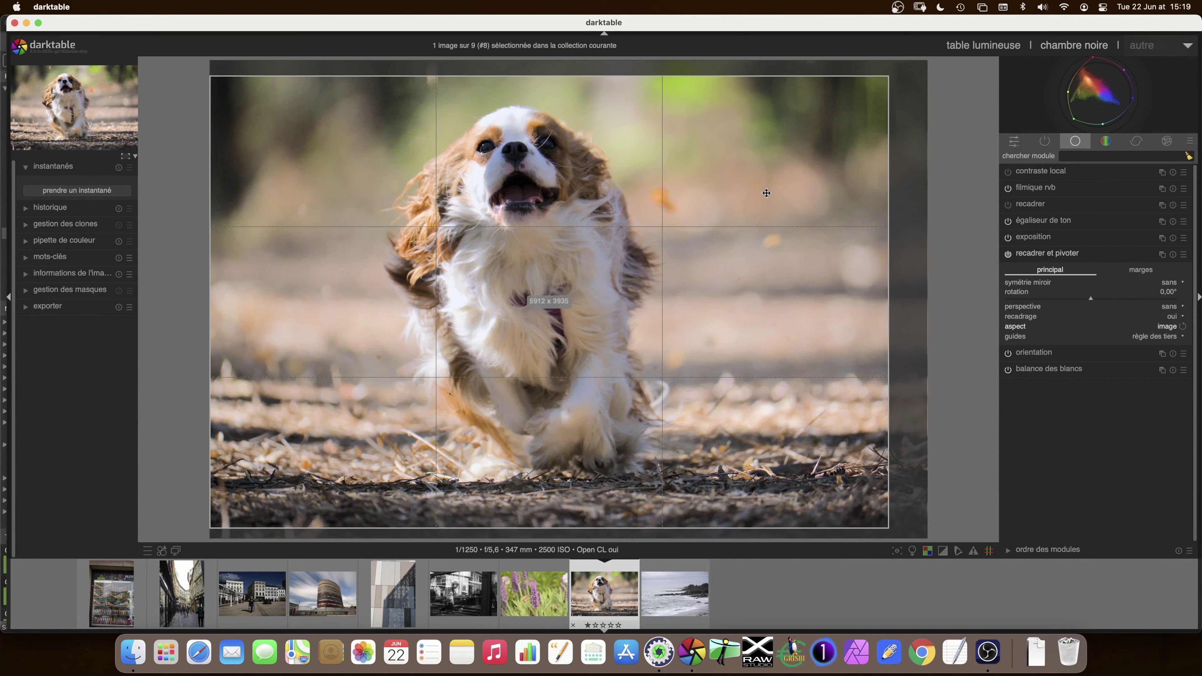
left_click_drag(877, 85, 880, 82)
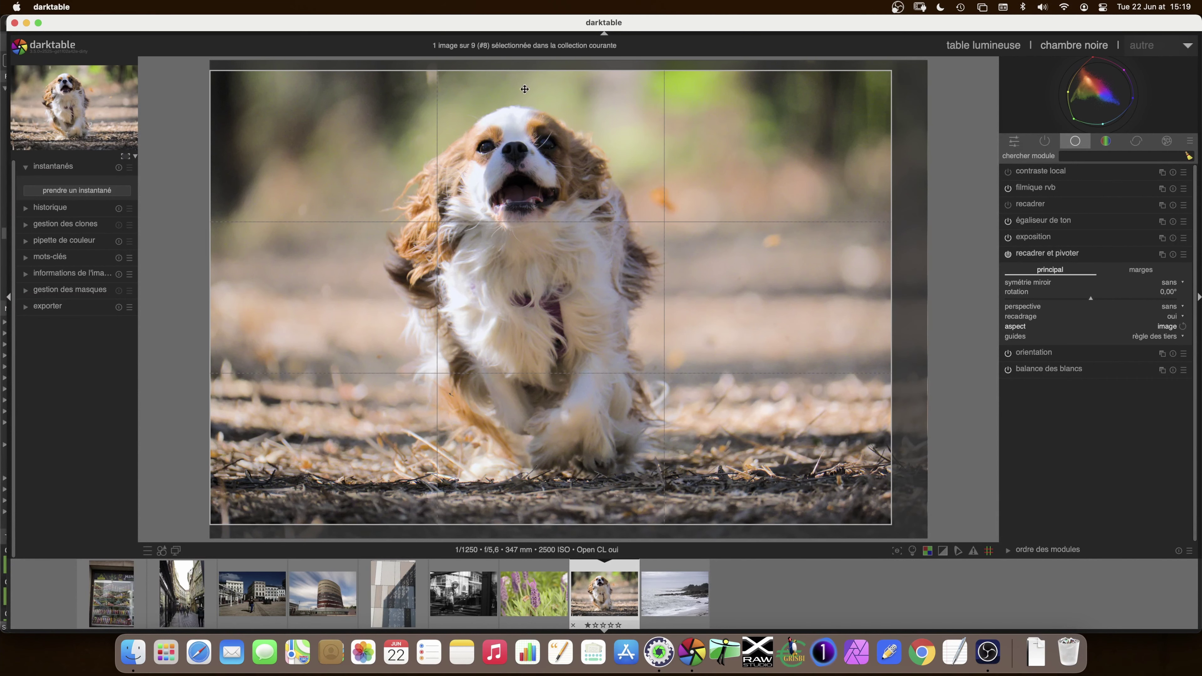
Step: Trim and reposition the crop frame until it covers nearly the whole image
mouse_move(543, 77)
left_mouse_down()
mouse_move(547, 137)
mouse_move(552, 77)
left_mouse_up()
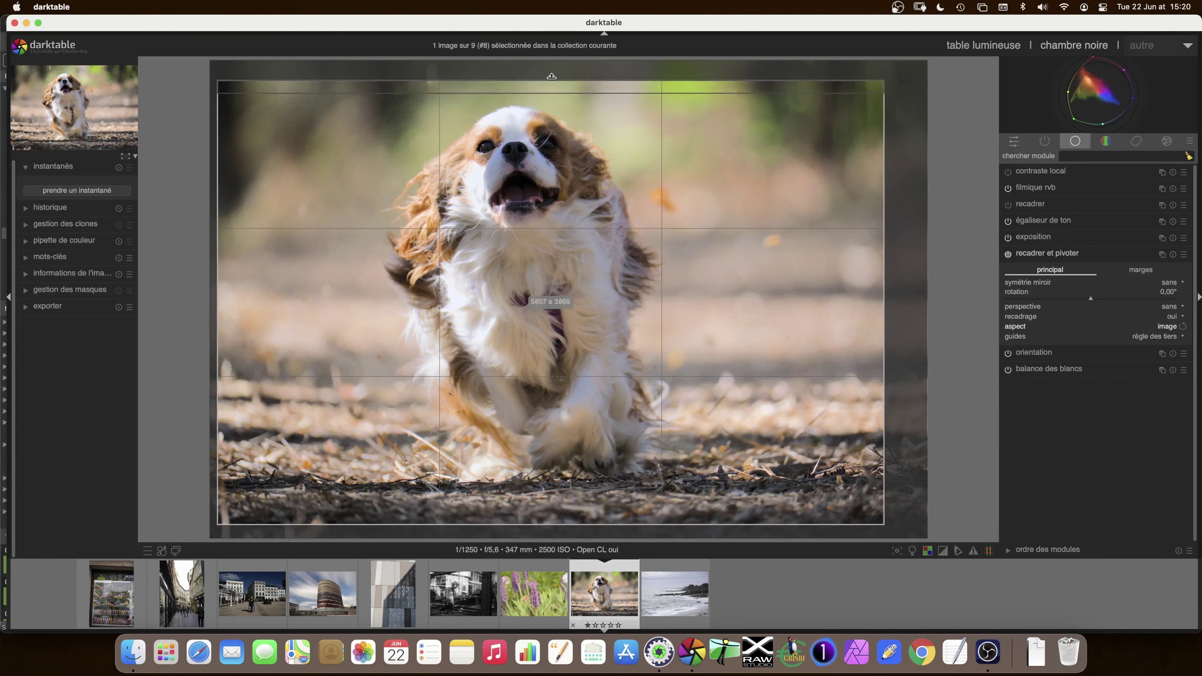
left_click_drag(552, 77, 550, 82)
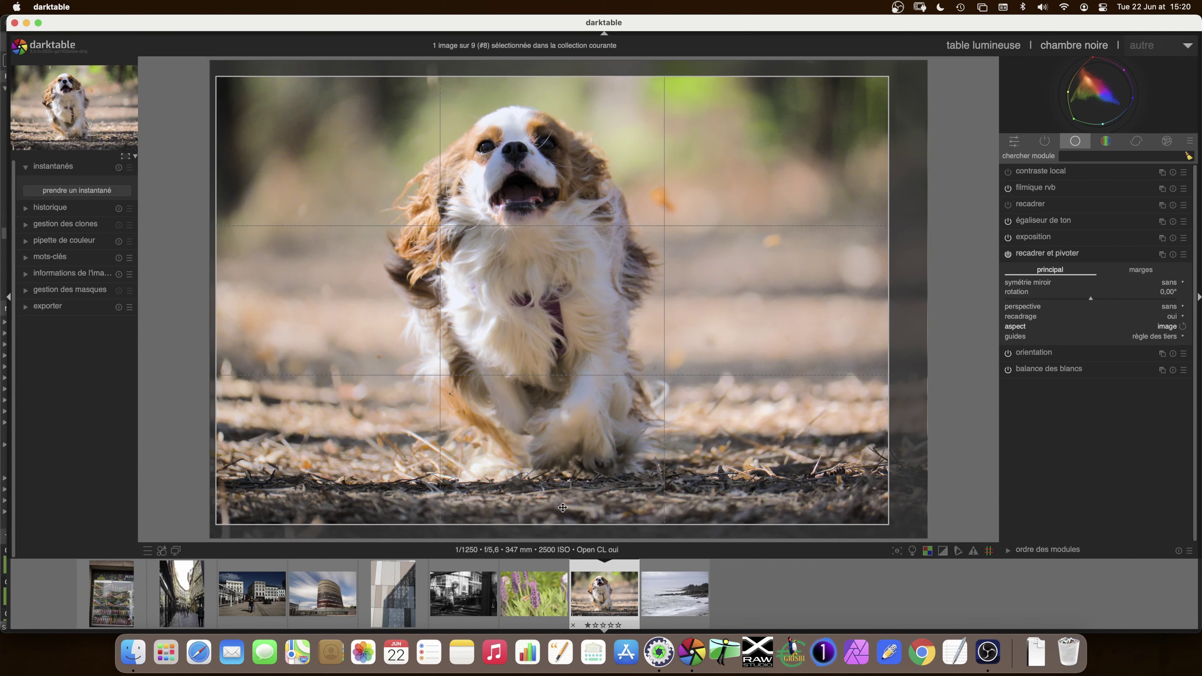
mouse_move(559, 516)
left_mouse_down()
mouse_move(560, 463)
mouse_move(570, 504)
left_mouse_up()
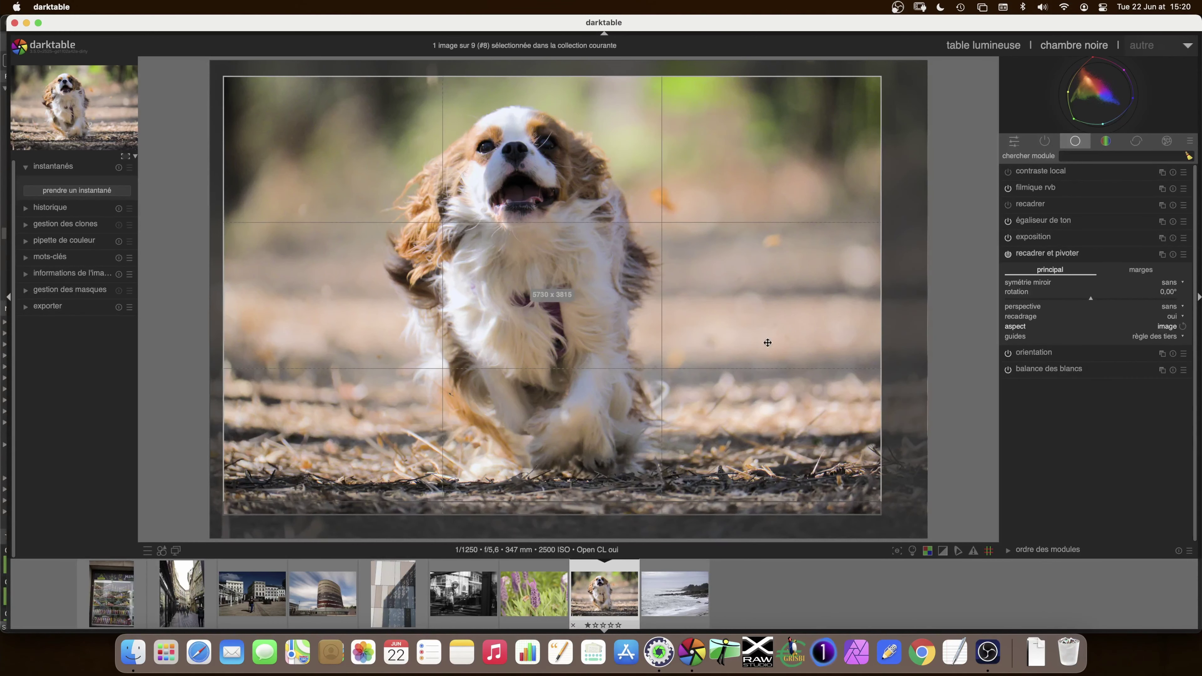
mouse_move(878, 291)
left_mouse_down()
mouse_move(630, 289)
mouse_move(874, 290)
left_mouse_up()
left_click_drag(577, 292, 585, 282)
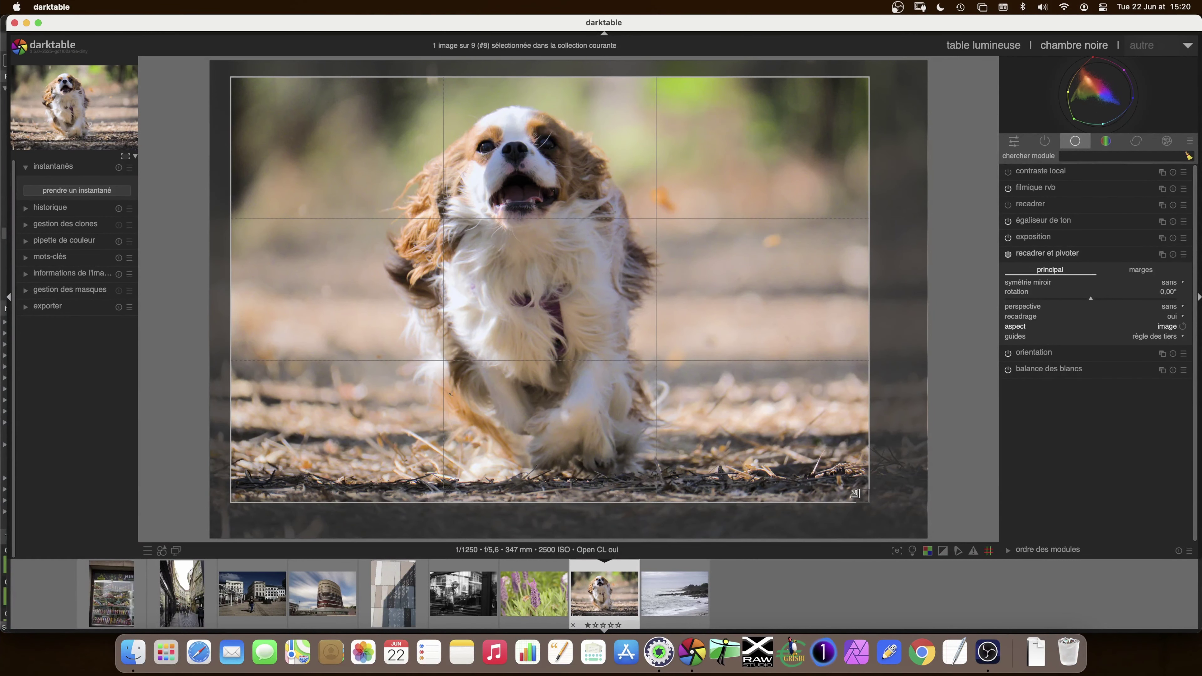
left_click_drag(862, 497, 882, 513)
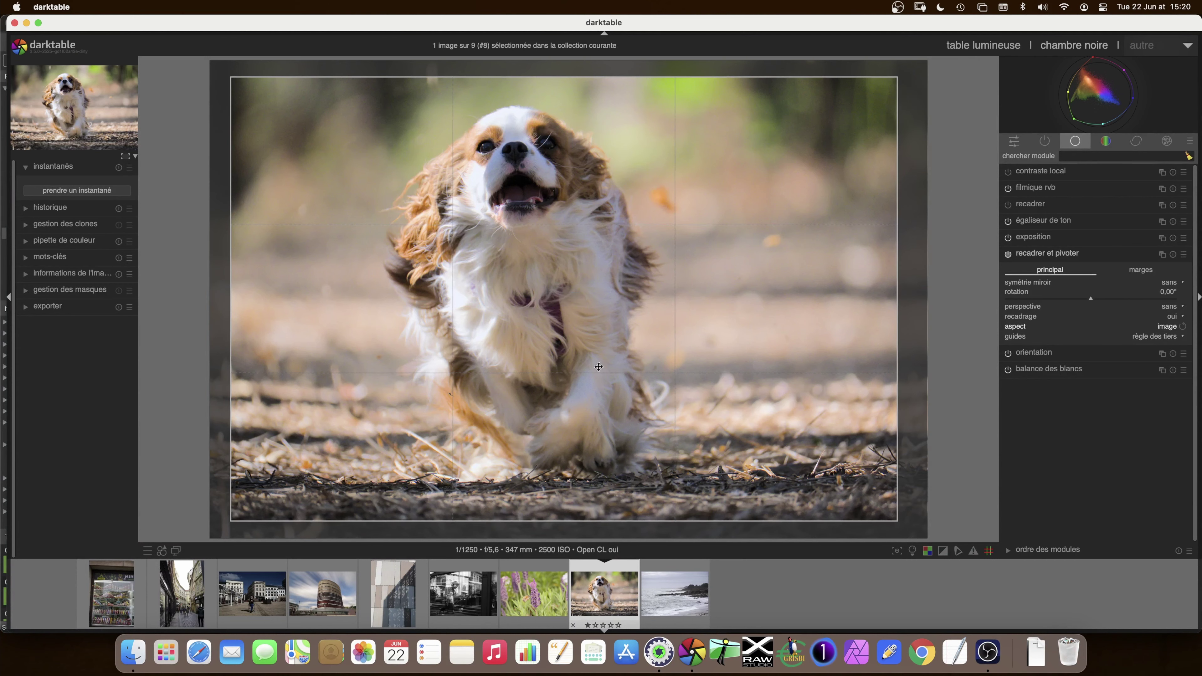
left_click_drag(600, 367, 594, 367)
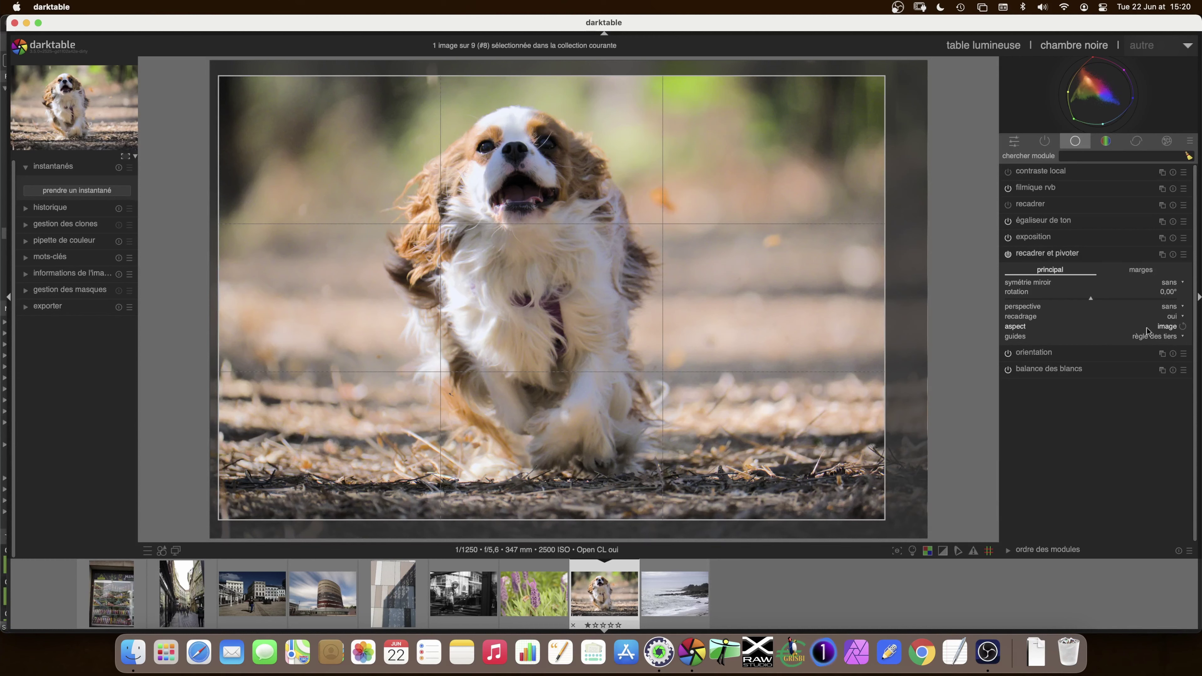
Step: Switch the crop guide to a grid overlay and make the grid denser
left_click(1166, 336)
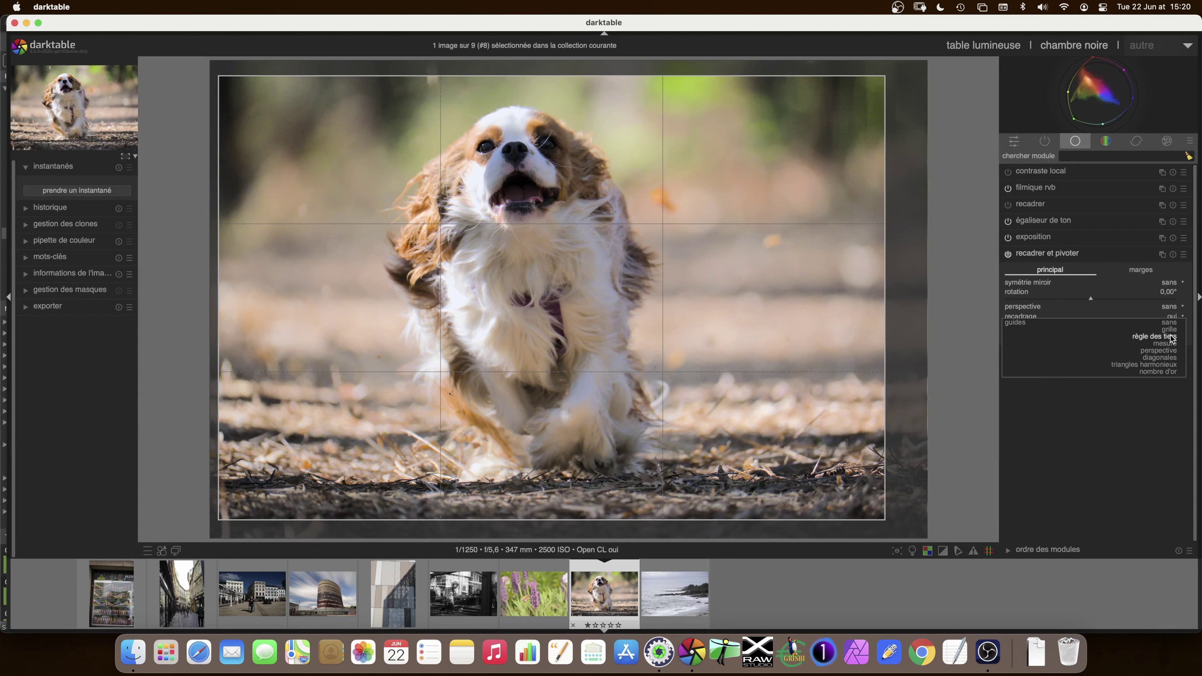
left_click(1171, 329)
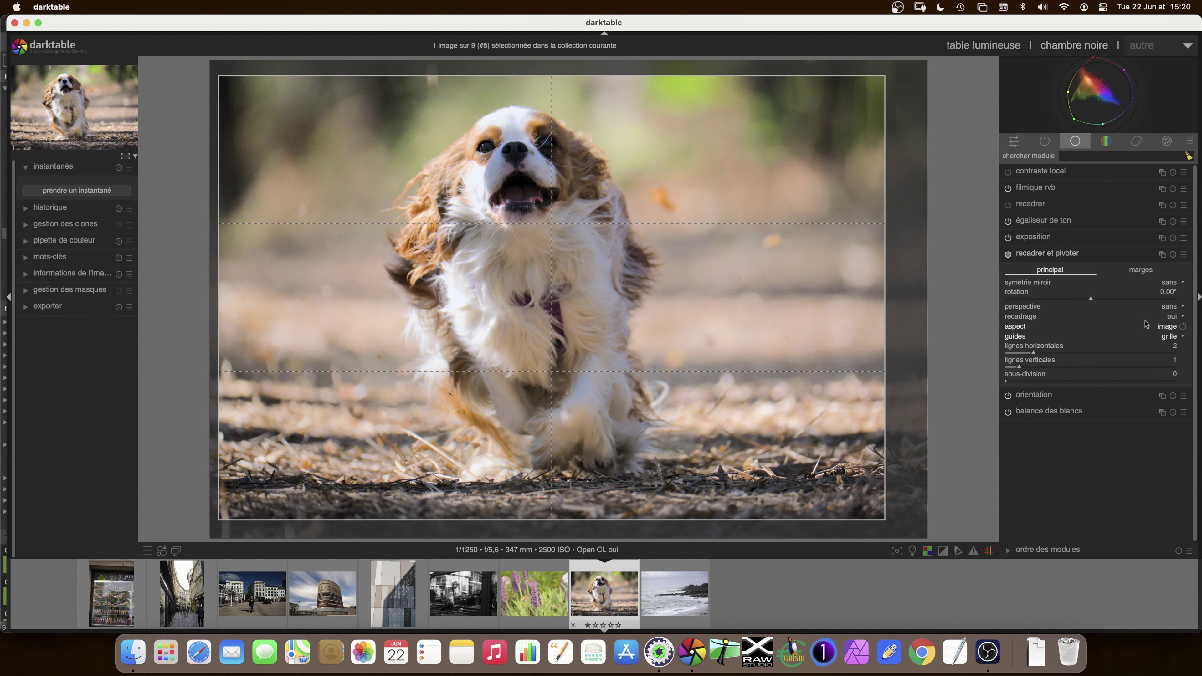
left_click(1047, 368)
left_click(1064, 368)
left_click(1074, 353)
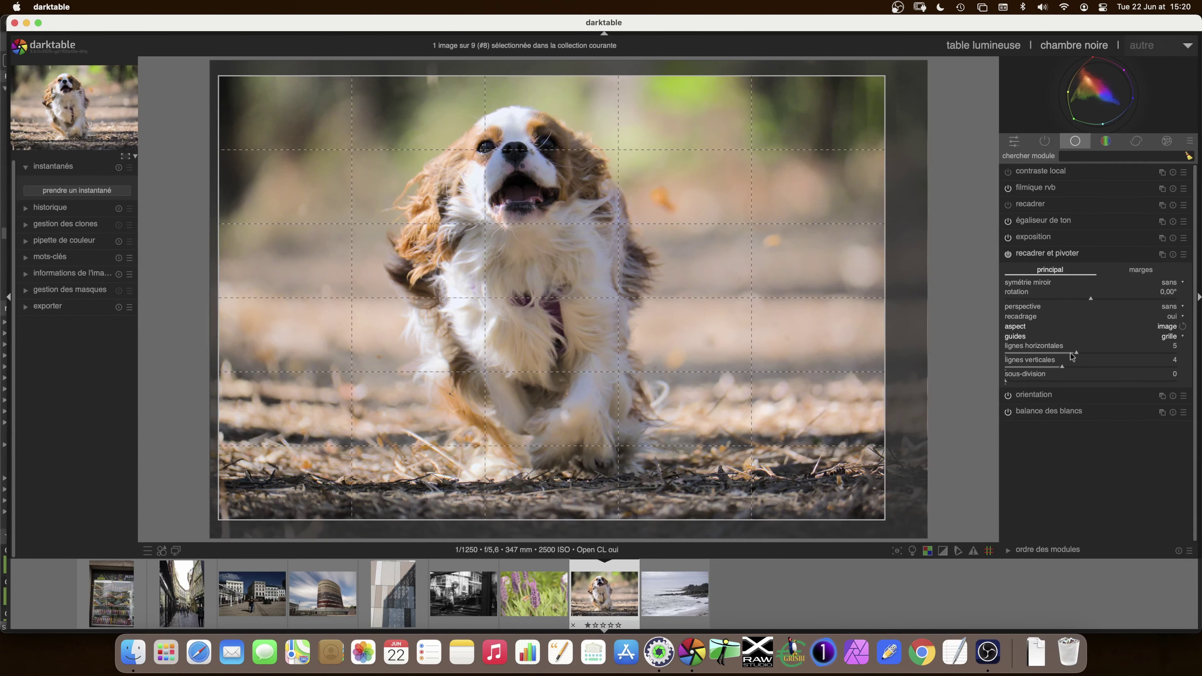
Step: Try the perspective guide, then golden ratio with golden spiral sections
left_click(1172, 336)
left_click(1166, 357)
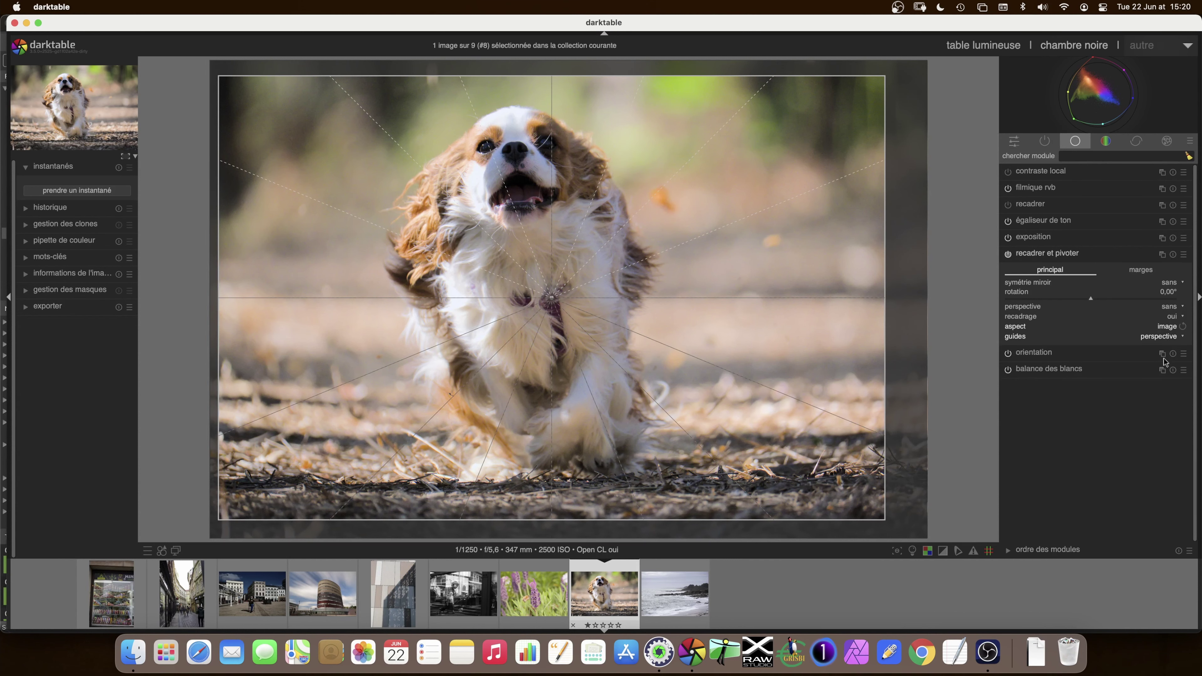
left_click(1166, 340)
left_click(1166, 358)
left_click(1161, 346)
left_click(1160, 340)
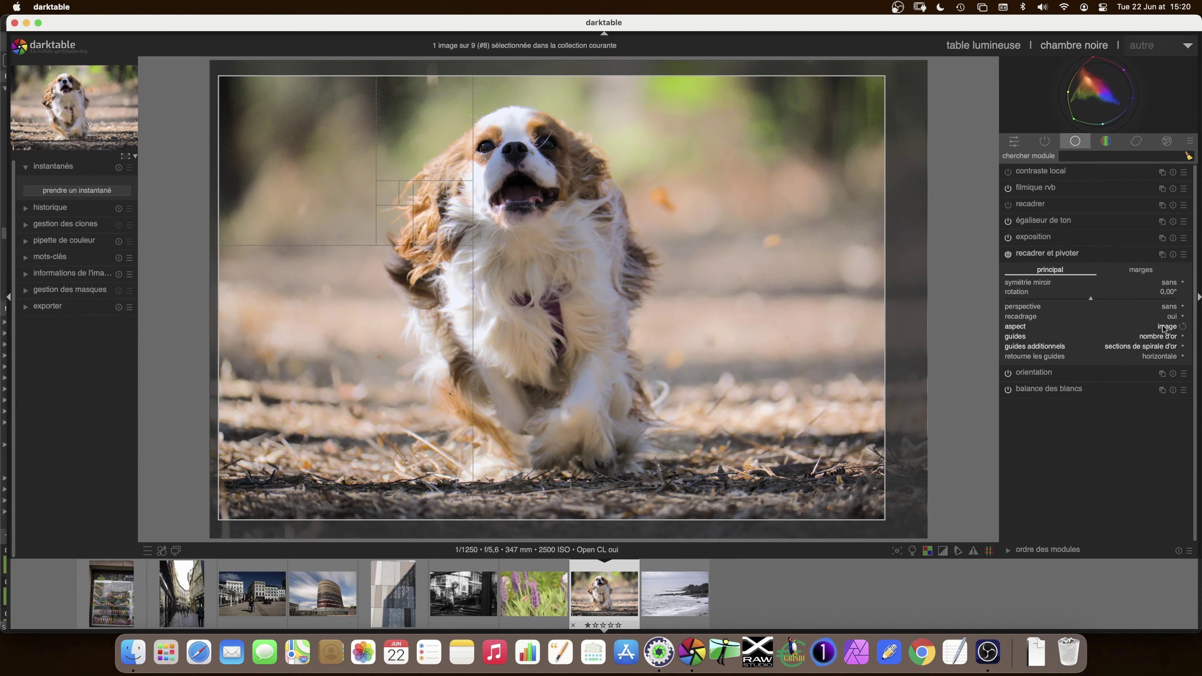
Step: Try vertical perspective correction, reset it to none, and settle on rule-of-thirds guides
left_click(1172, 306)
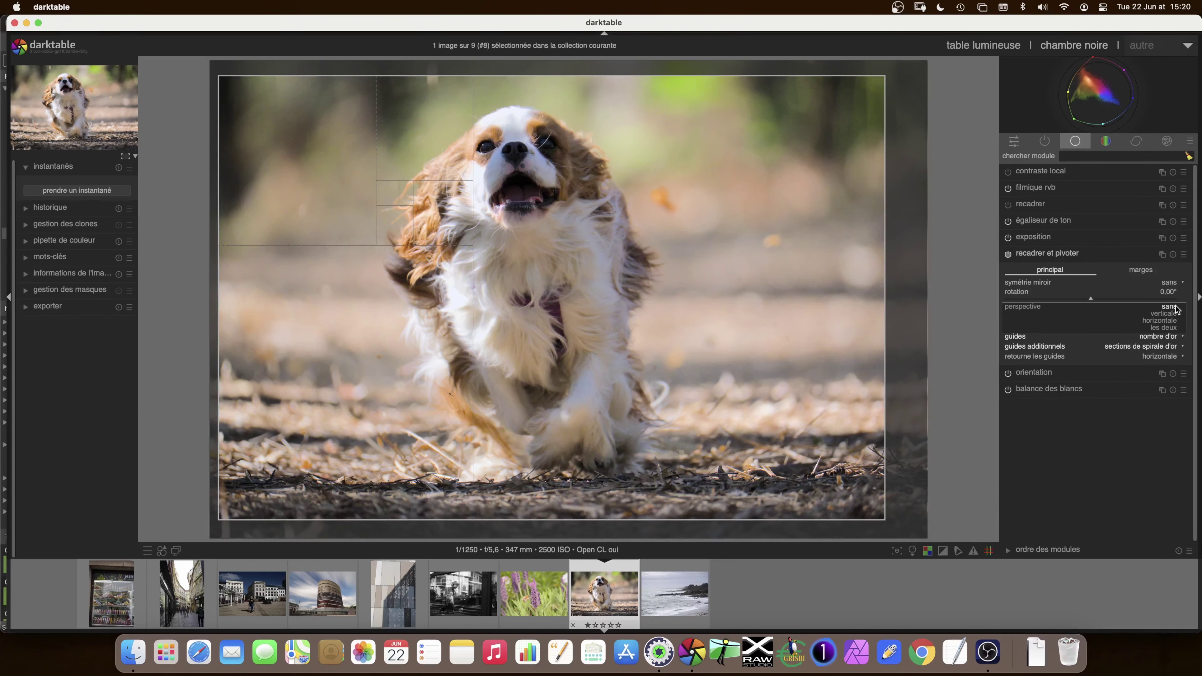
left_click(1173, 314)
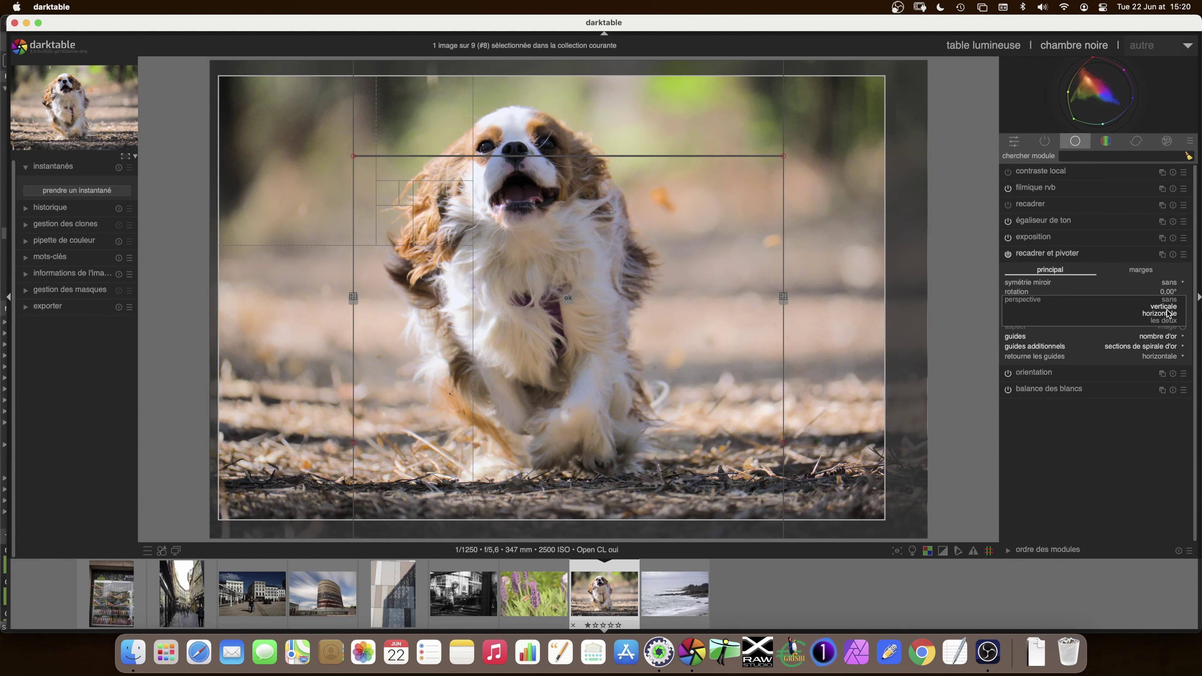
left_click(1171, 307)
left_click(1169, 349)
left_click(1167, 350)
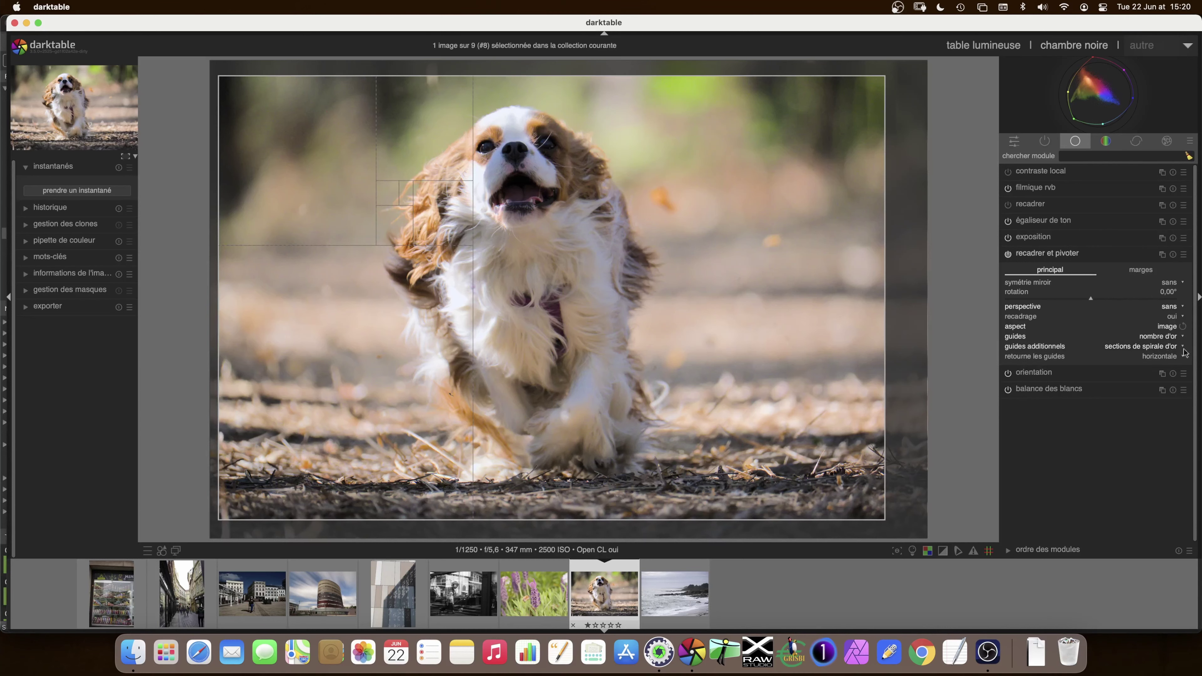
left_click(1170, 337)
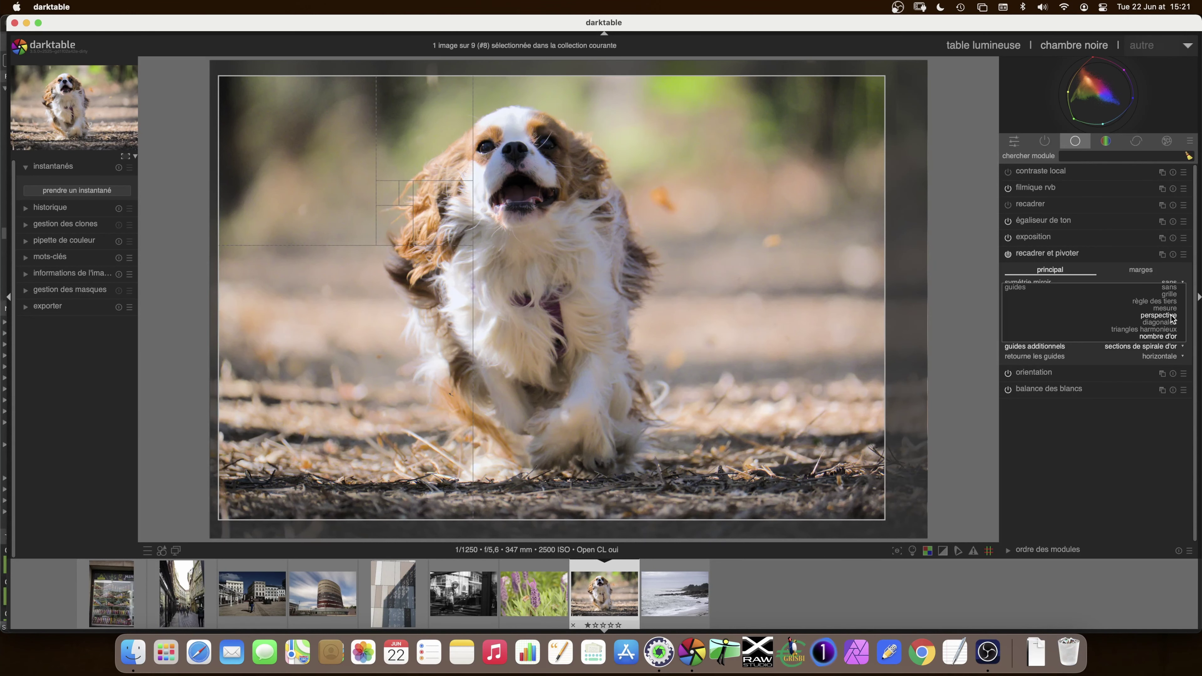
left_click(1175, 302)
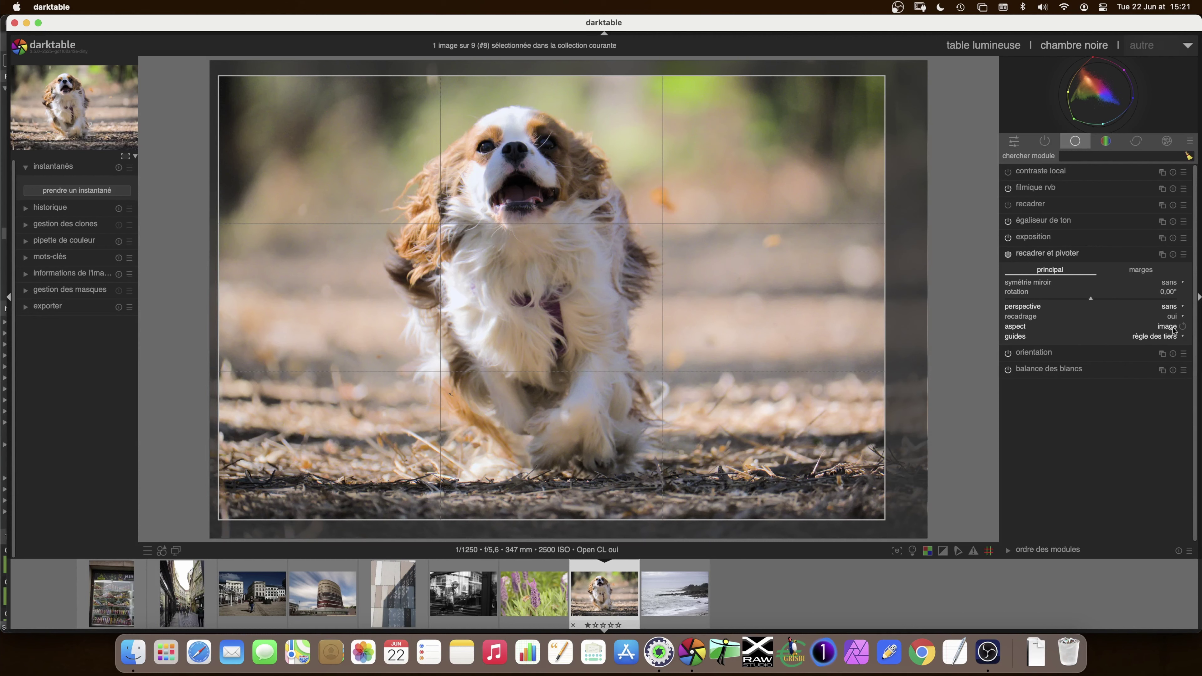
left_click(1170, 337)
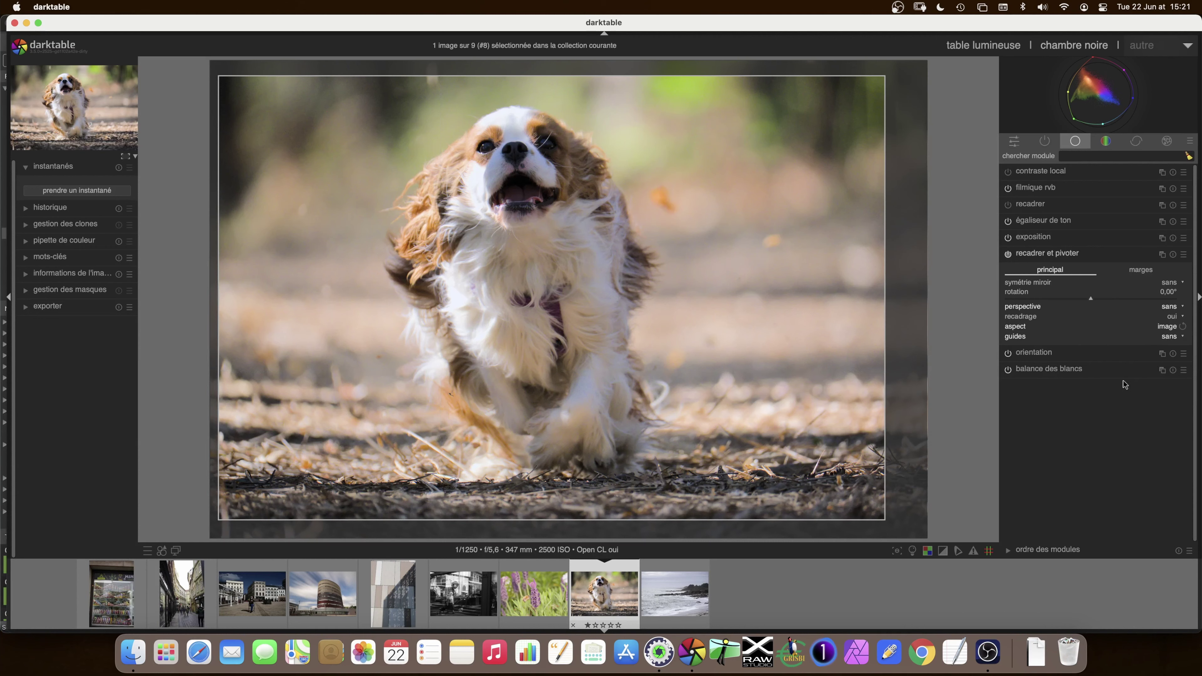
left_click(1170, 337)
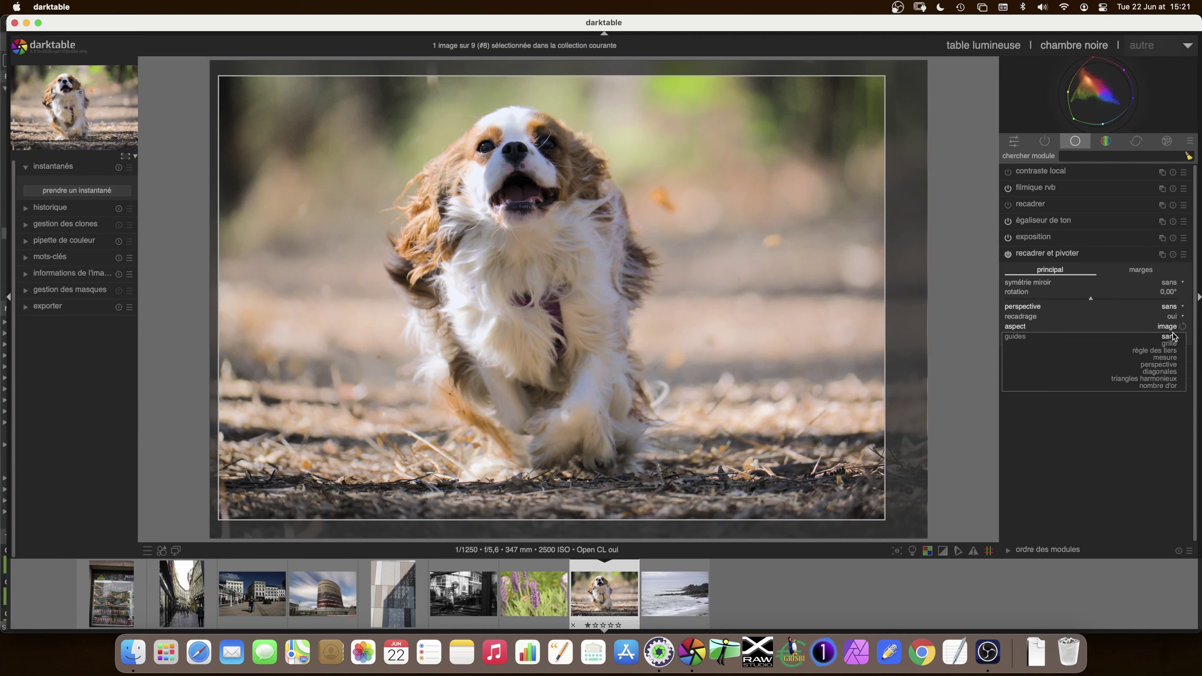
left_click(1169, 351)
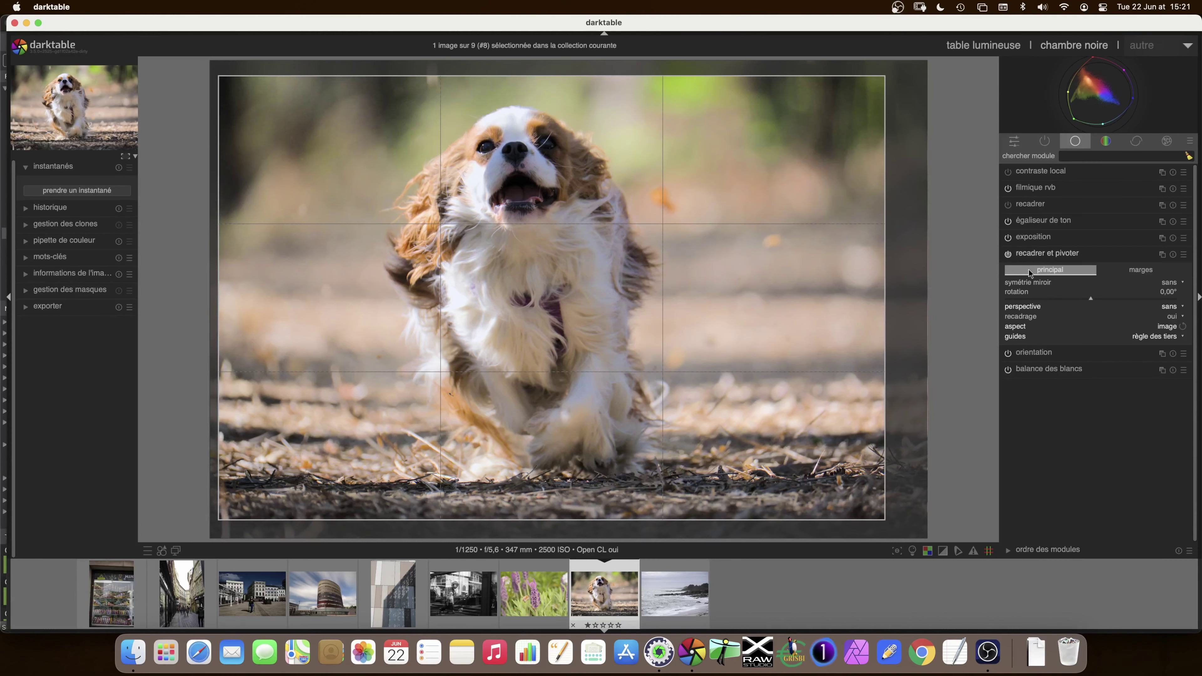
Step: Apply the crop by collapsing 'recadrer et pivoter', compare results, then open the seashore photo
left_click(1043, 255)
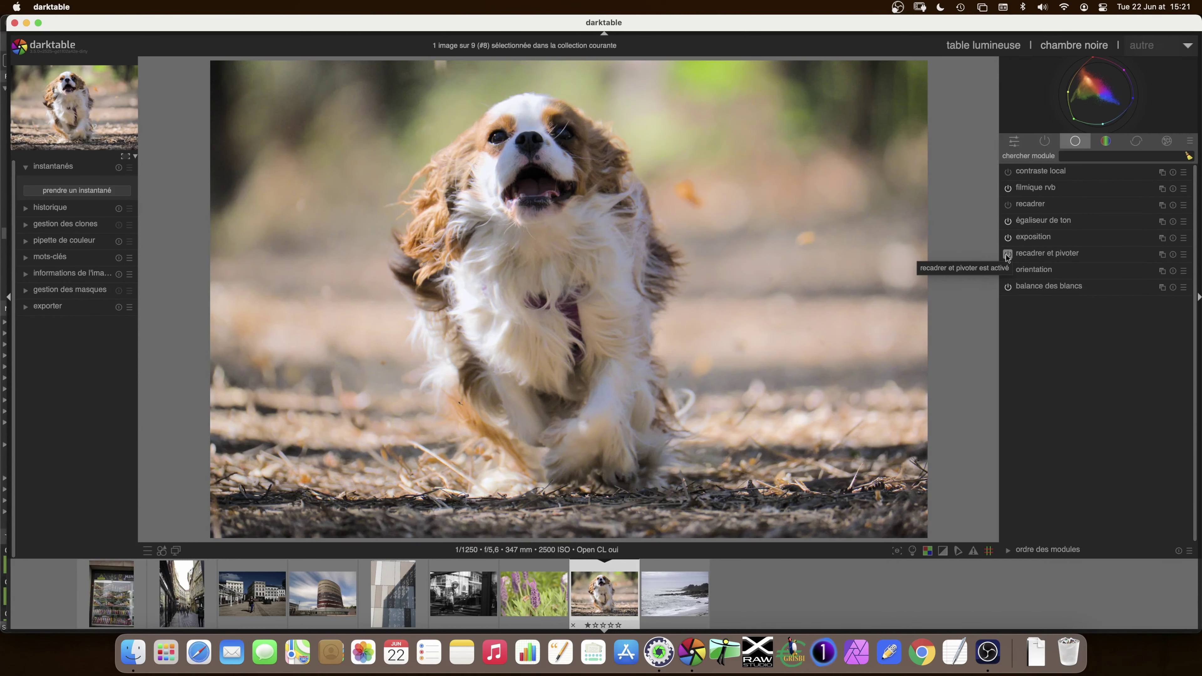
left_click(1037, 253)
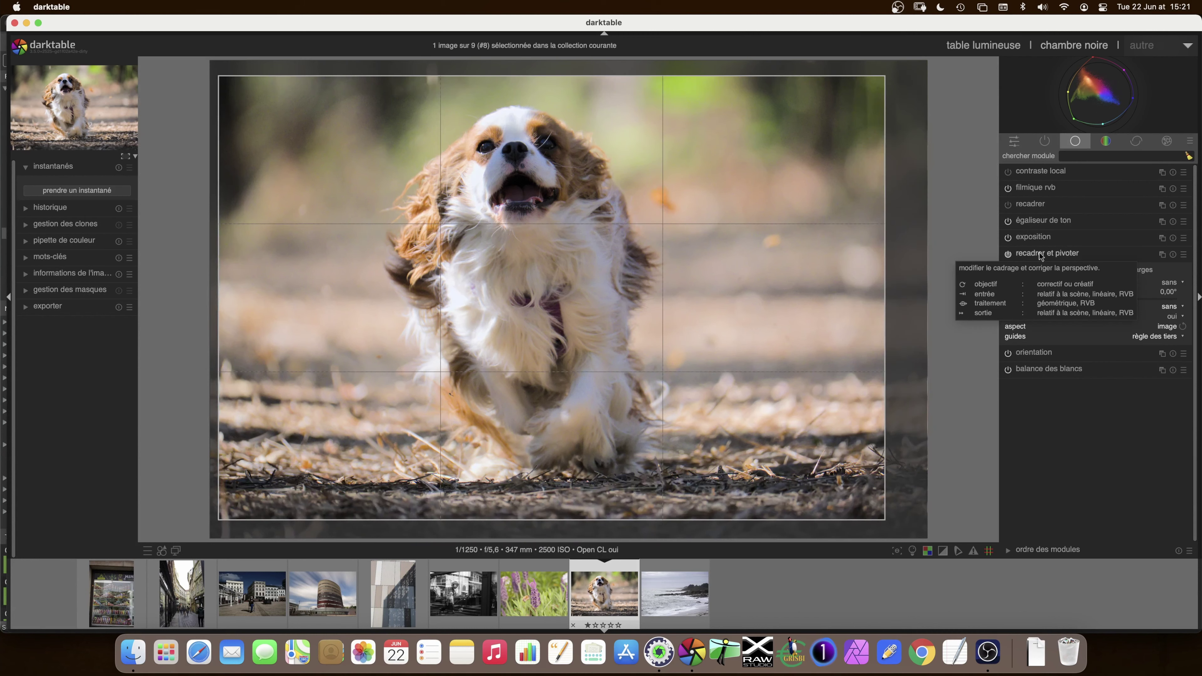
left_click(1039, 253)
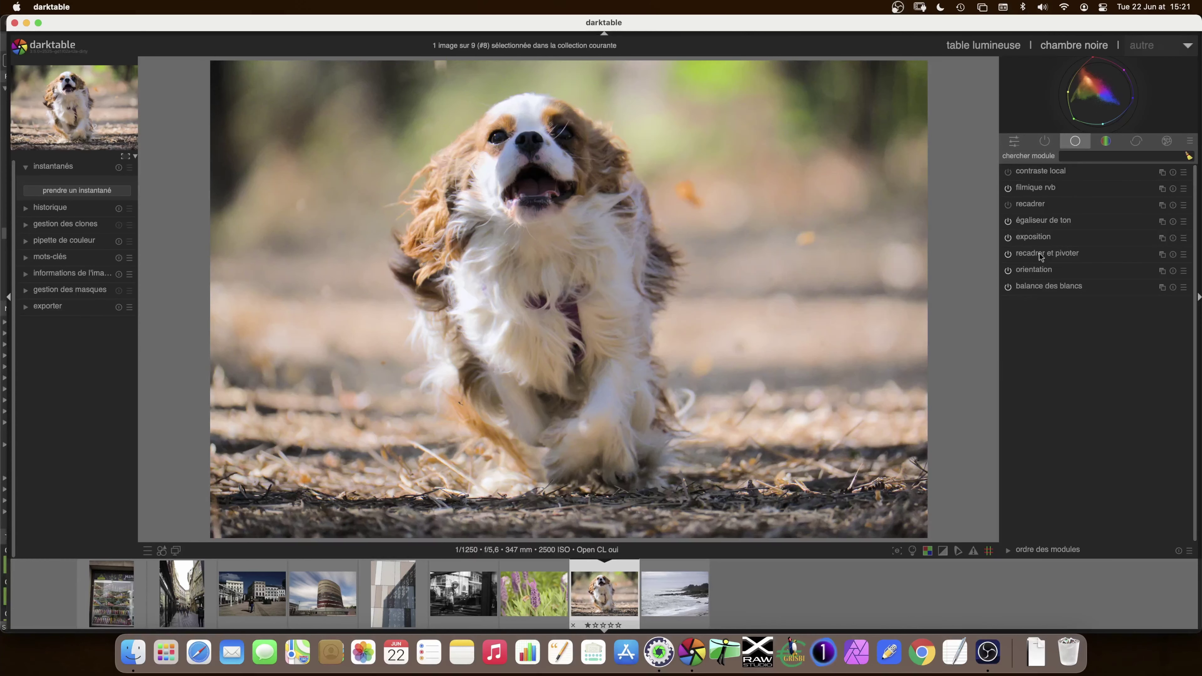
left_click(1039, 252)
left_click(1039, 253)
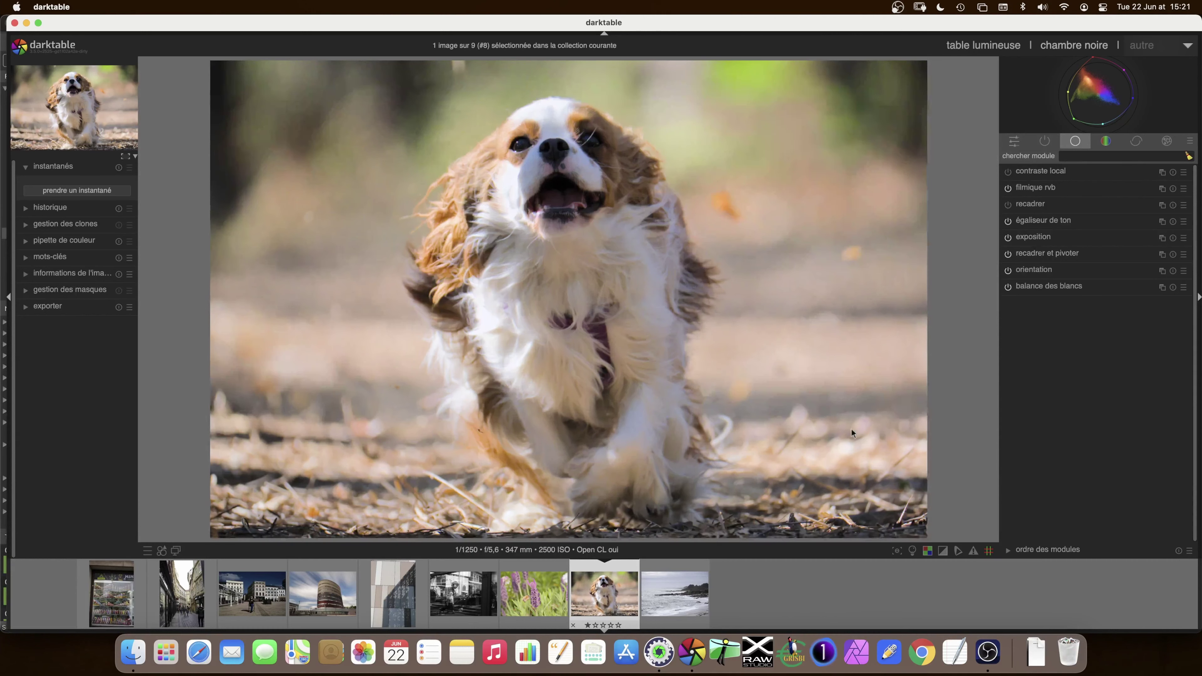
left_click(688, 589)
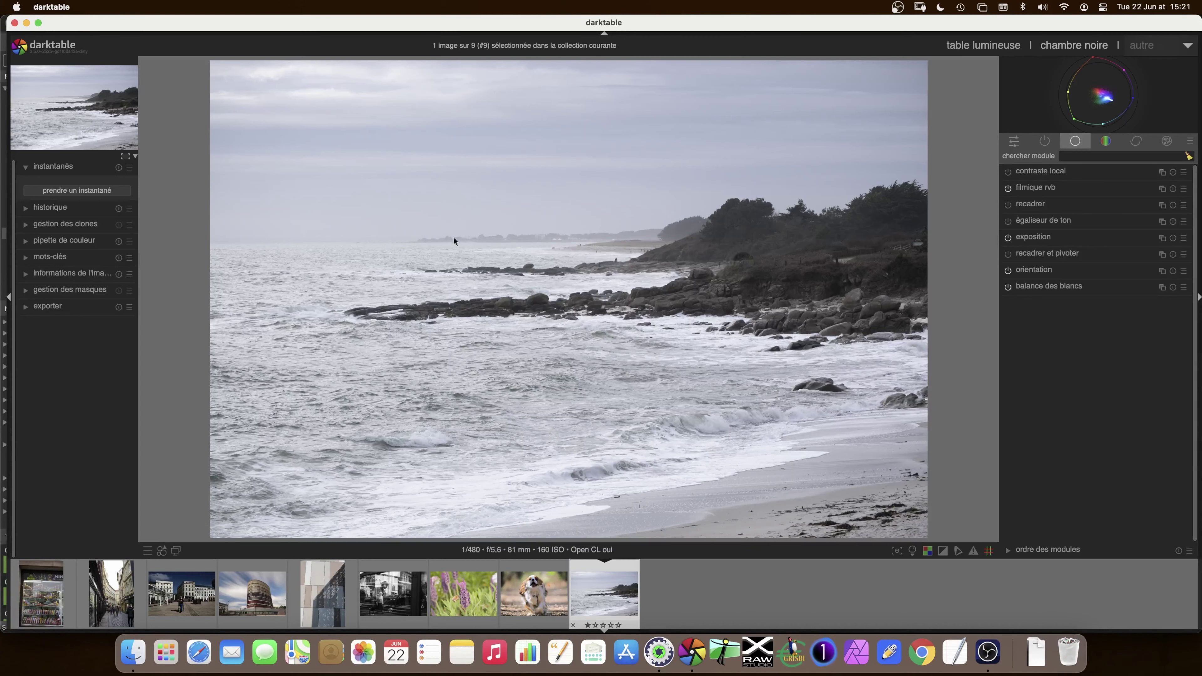
Step: Try rotating the seascape in crop and rotate, reset it to zero, then fine-tune it toward 0.20°
left_click(1034, 254)
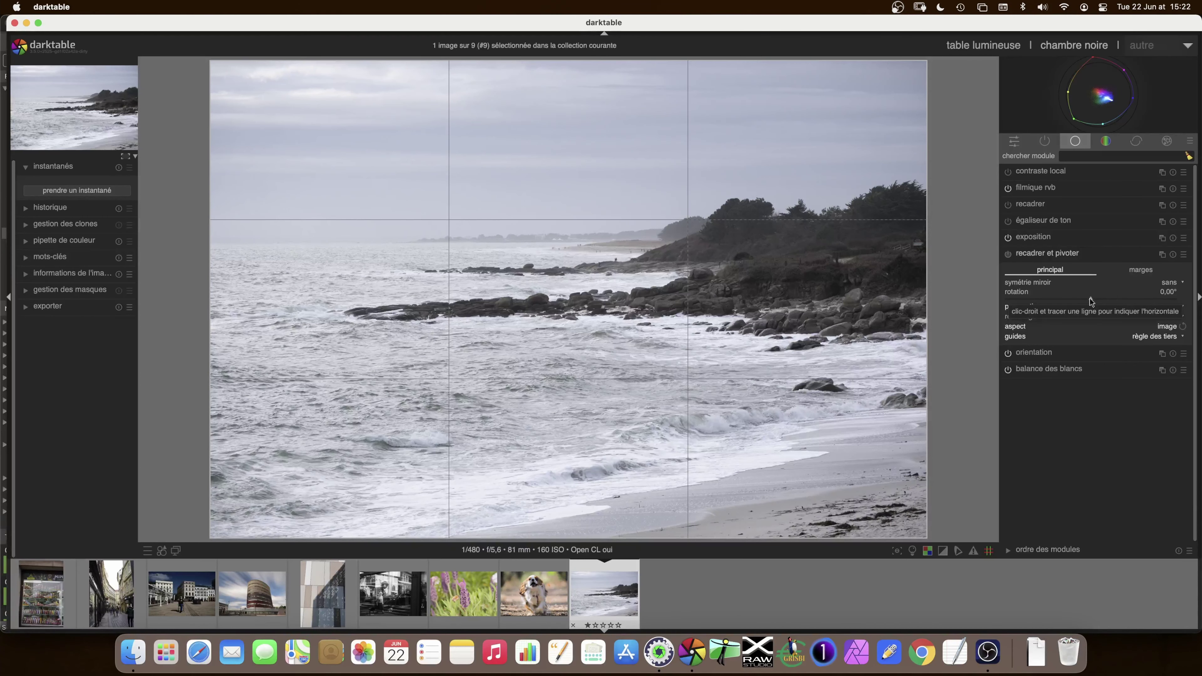
left_click_drag(1092, 301, 1109, 301)
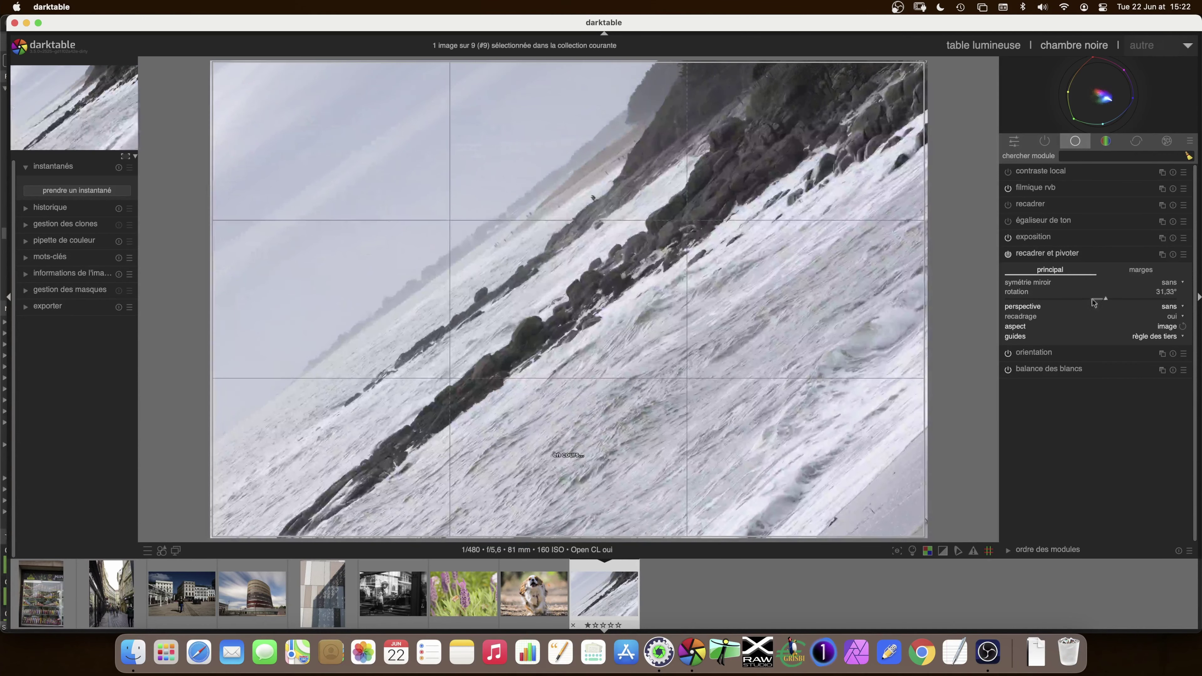
left_click_drag(1108, 300, 1073, 303)
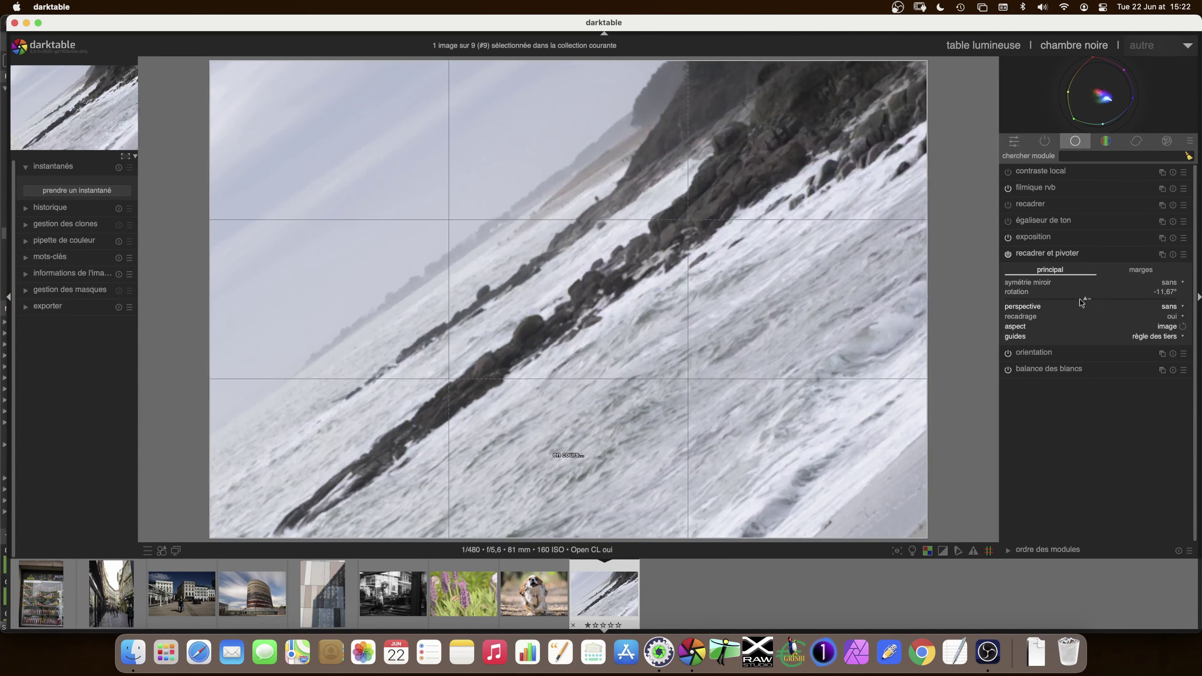
scroll(1072, 299, "down", 5)
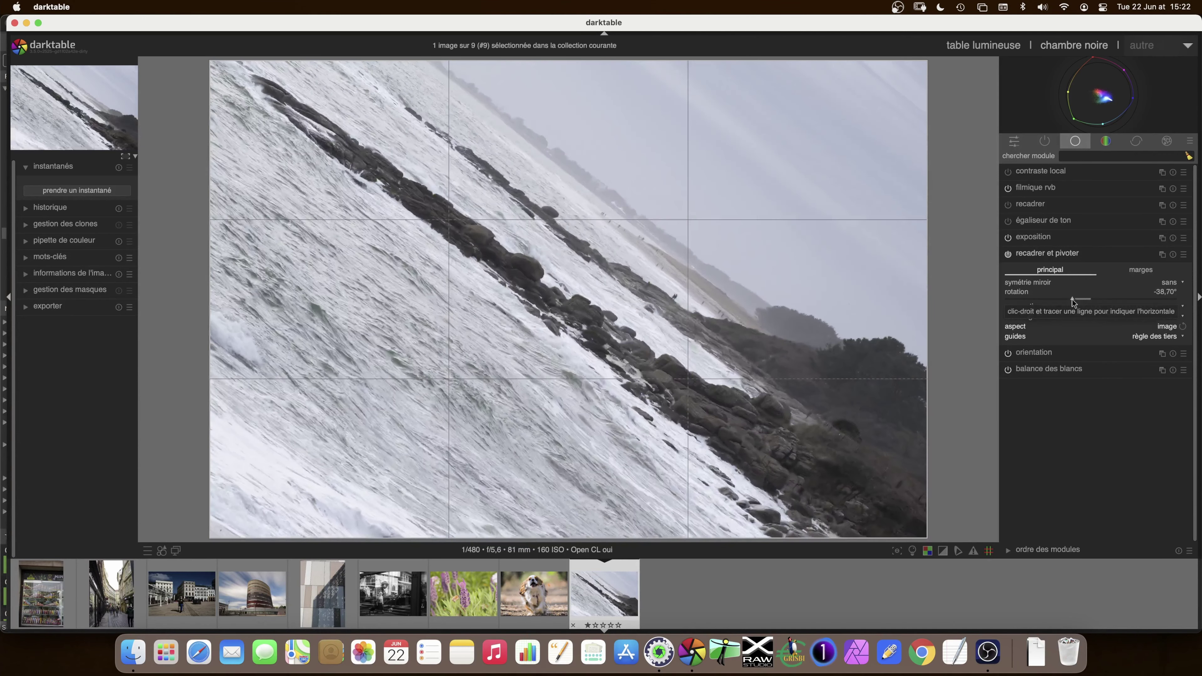
double_click(1072, 299)
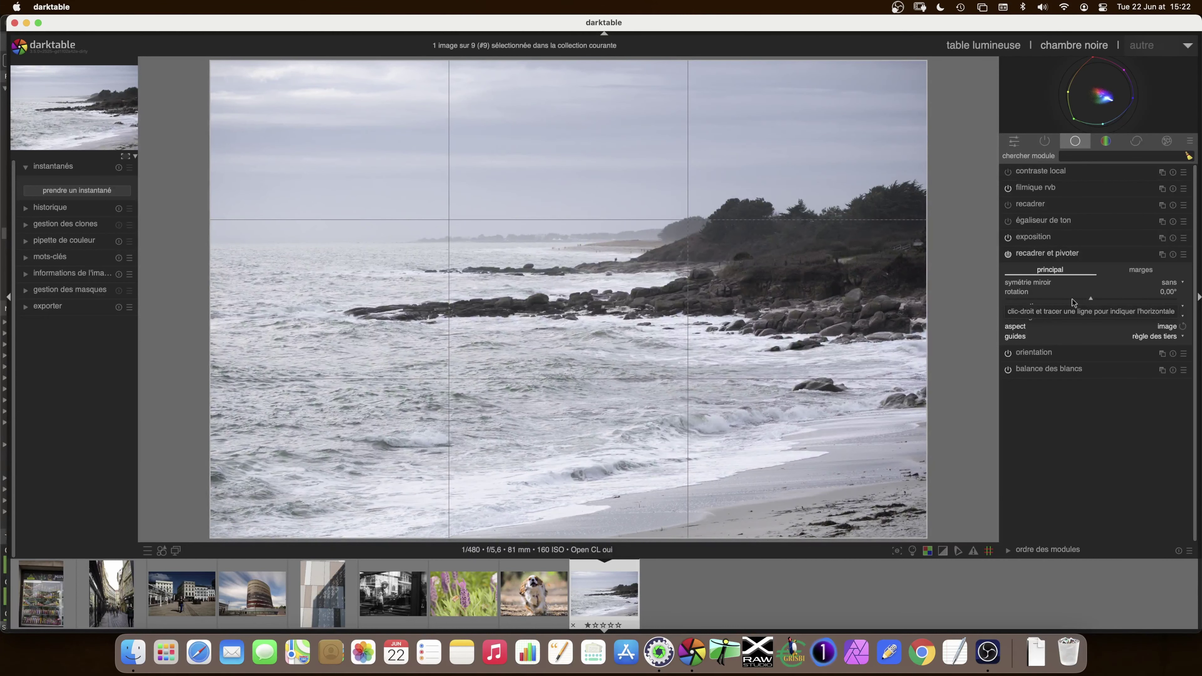
right_click(1091, 298)
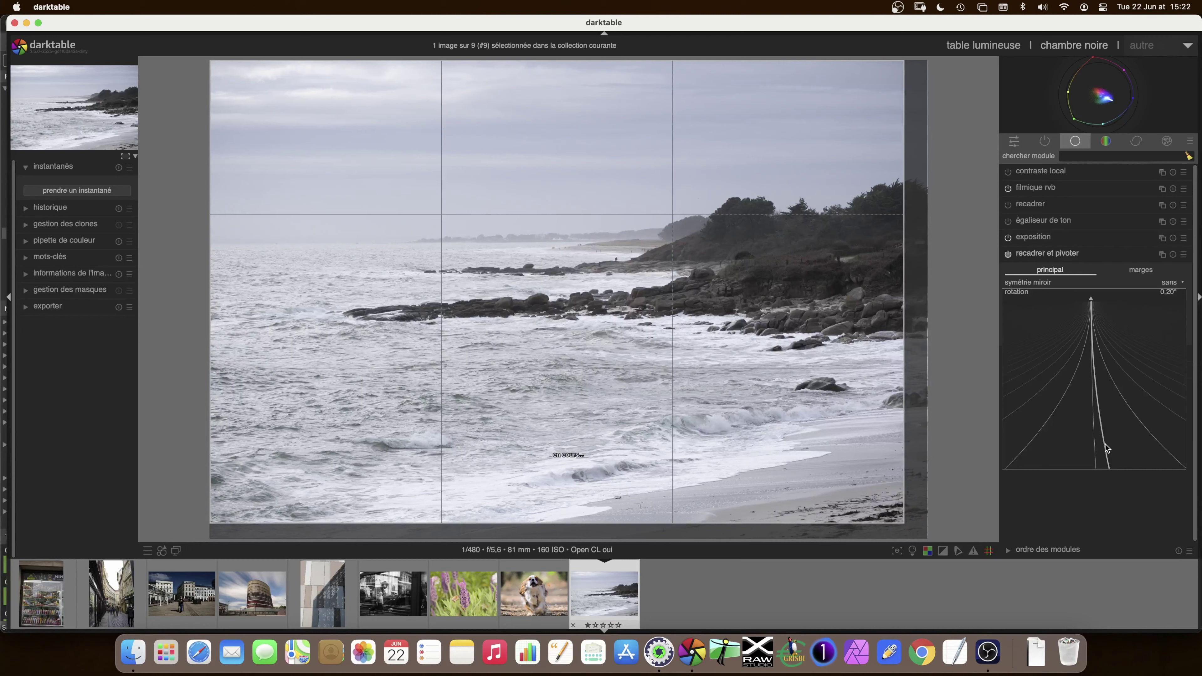
Step: Try seascape rotations of 0.20° and 0.23°, then reset the rotation to zero
left_click(1106, 445)
left_click(1089, 298)
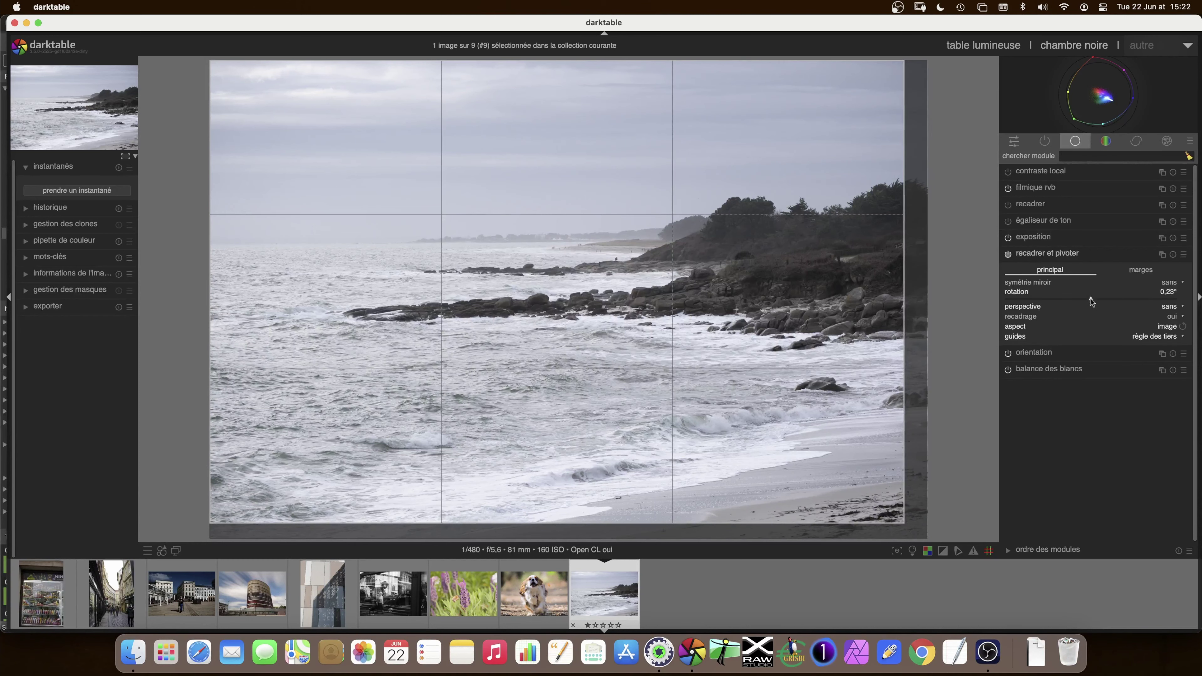
double_click(1090, 298)
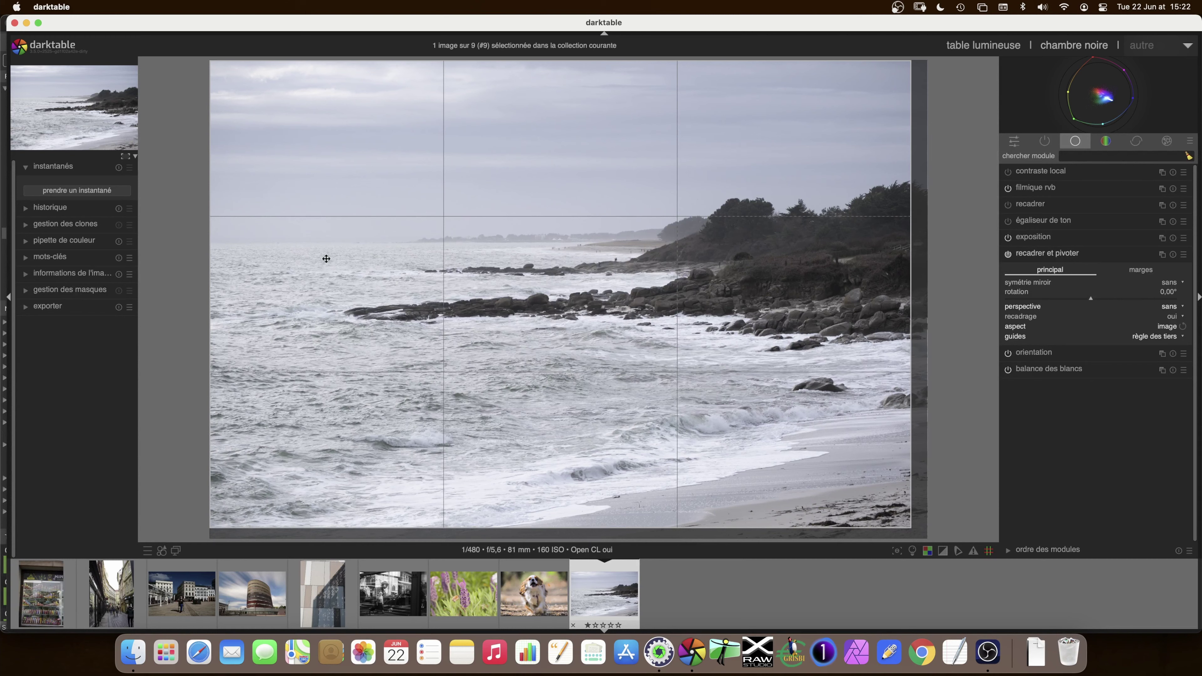
Step: Trace the sea horizon to level the photo at -0.32°, and stretch the crop over the whole image
right_click(237, 243)
mouse_move(238, 243)
left_mouse_down()
mouse_move(668, 235)
mouse_move(652, 240)
left_mouse_up()
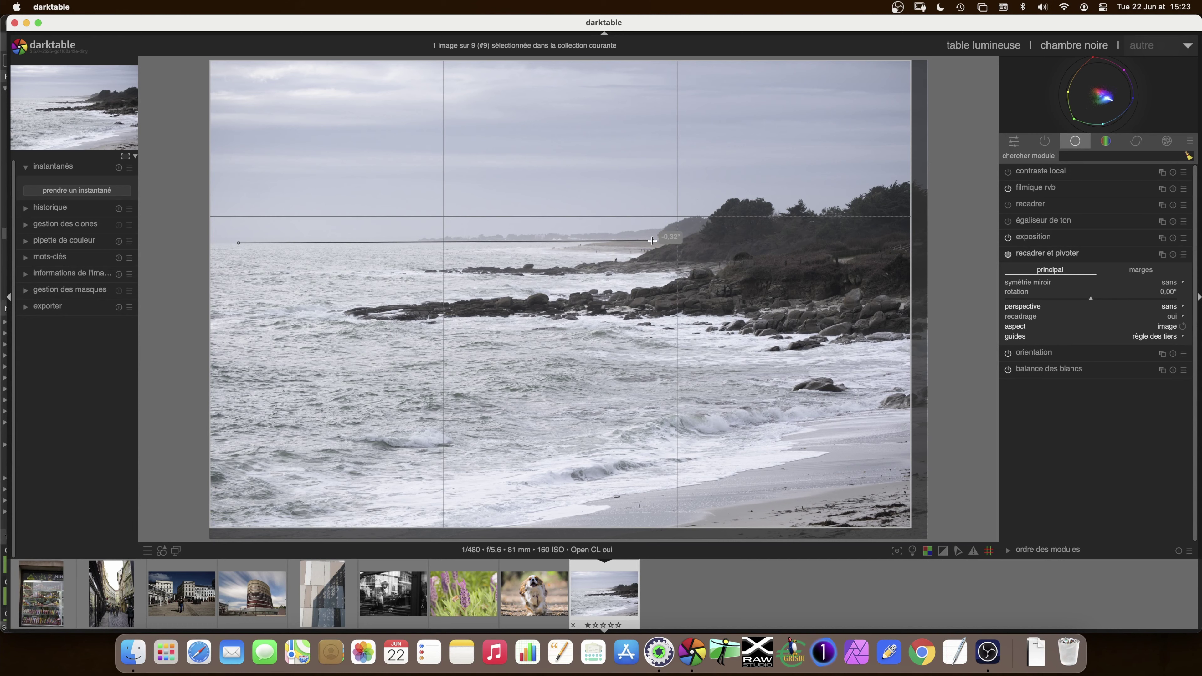
left_click_drag(652, 241, 652, 243)
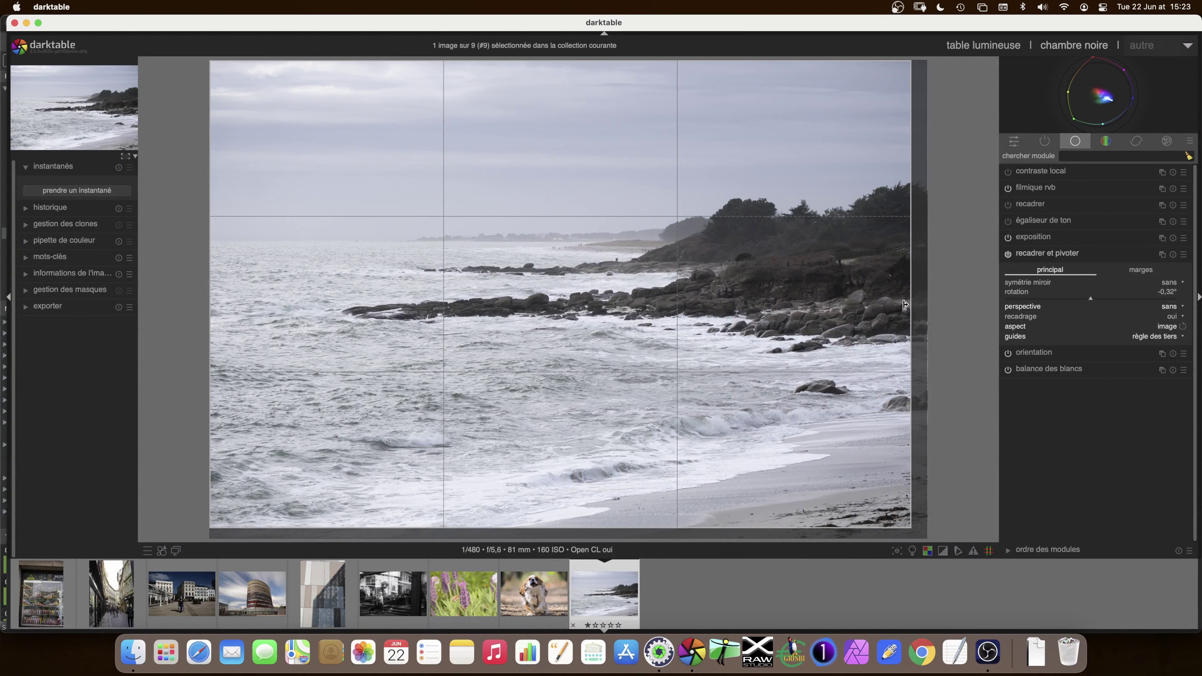
left_click_drag(906, 305, 932, 305)
left_click_drag(896, 516, 956, 527)
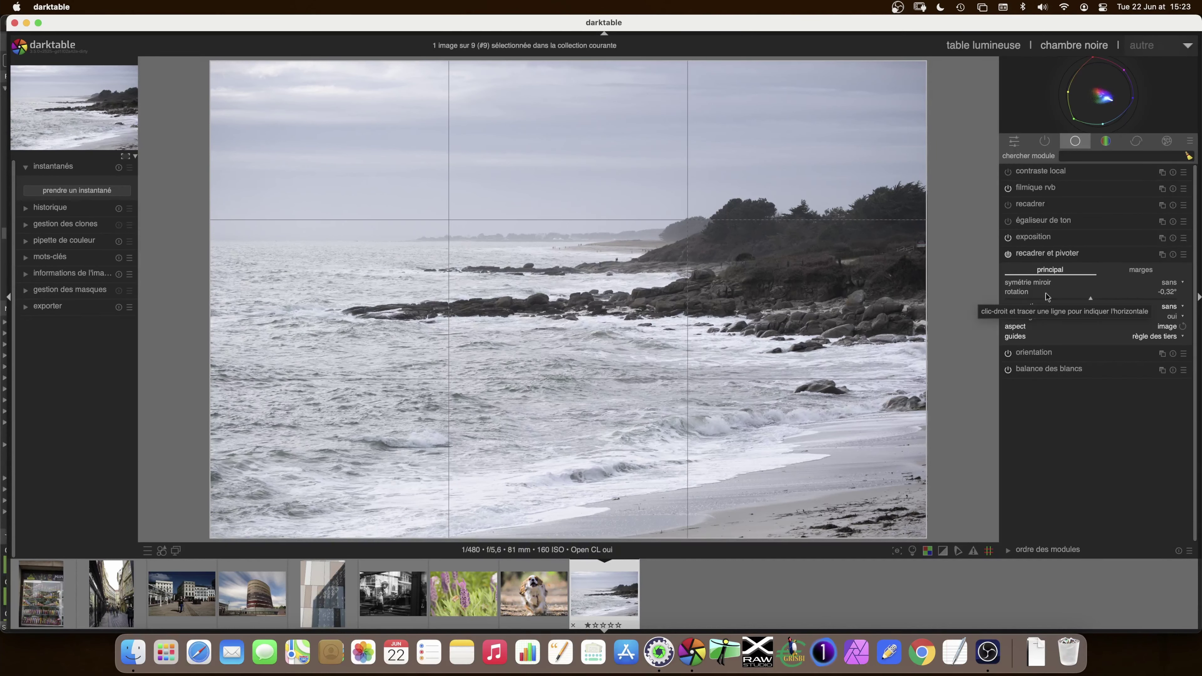
Step: Collapse crop and rotate and load the shop-window reflection photo (image #6) from the filmstrip
left_click(1040, 253)
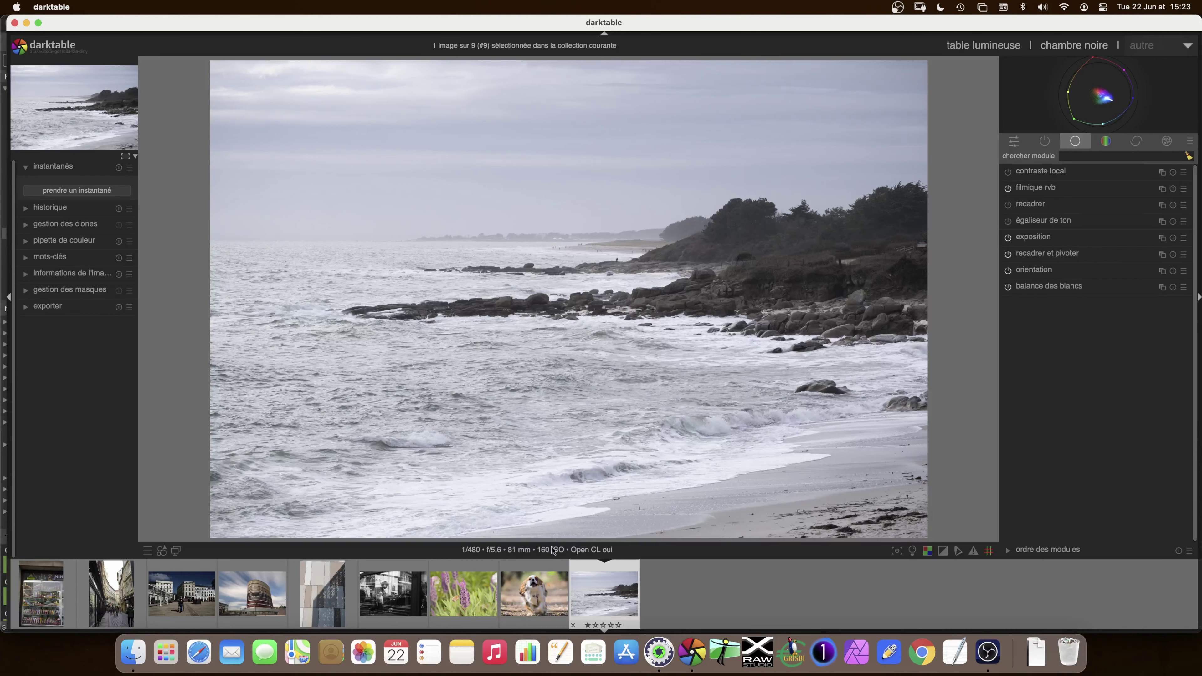
mouse_move(322, 593)
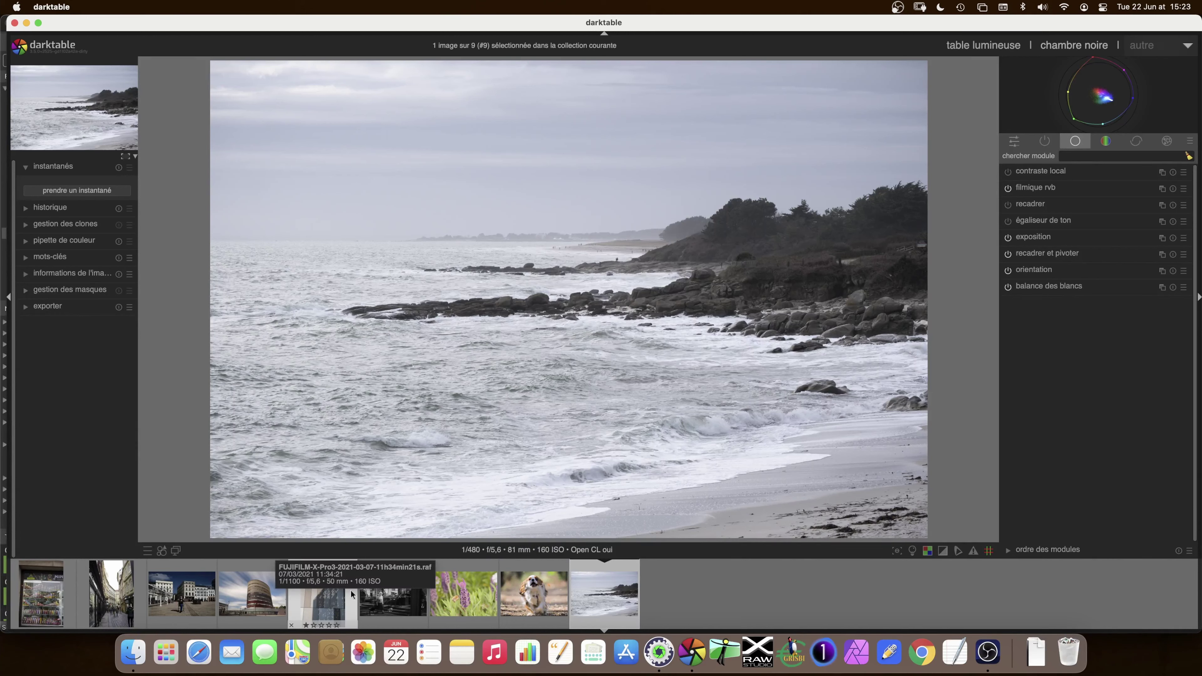
left_click(399, 594)
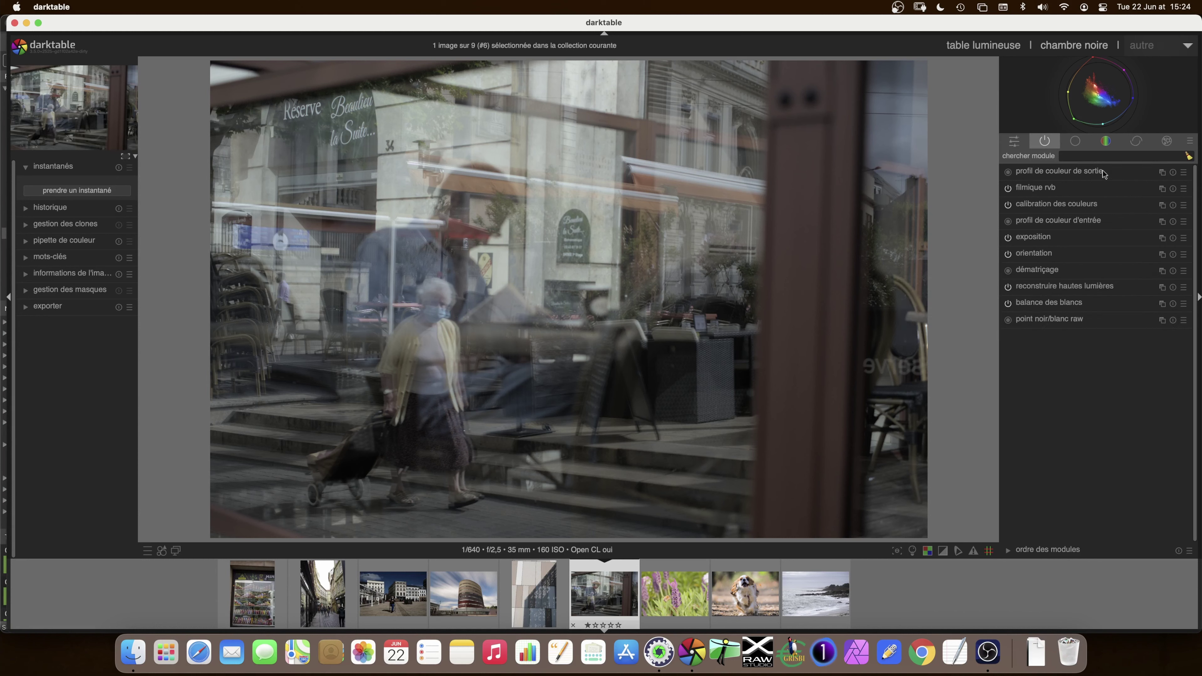
Step: Open perspective correction, try rotation and vertical lens correction, and reset both to zero
left_click(1137, 141)
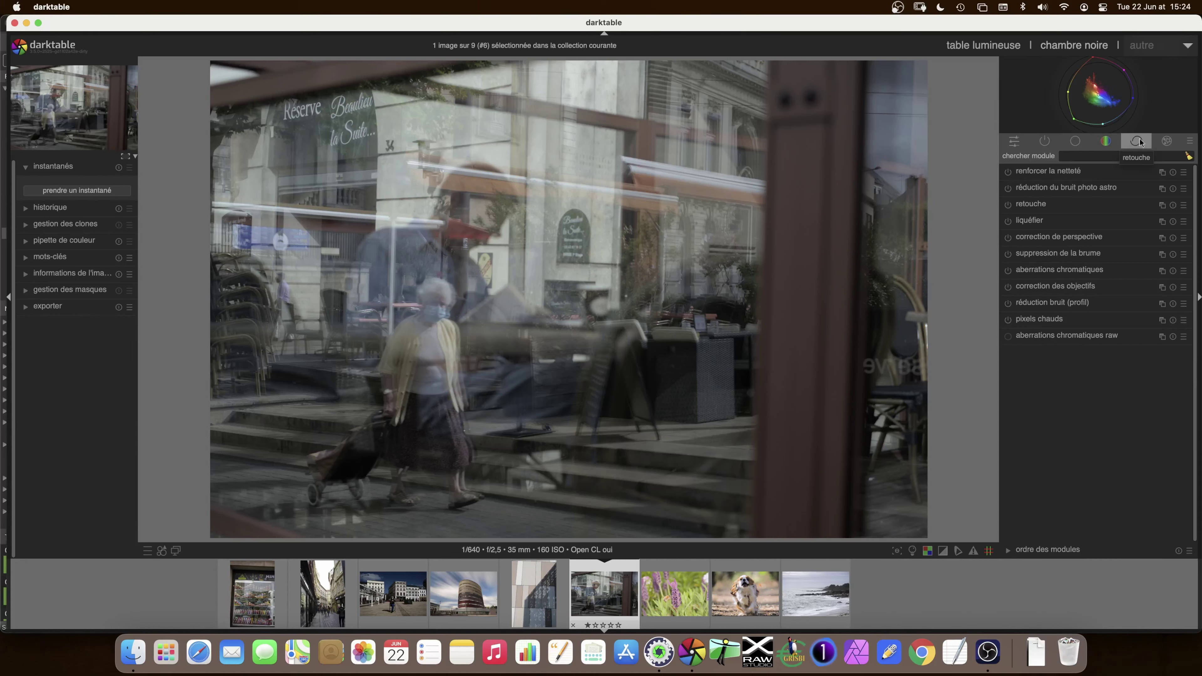
left_click(1031, 239)
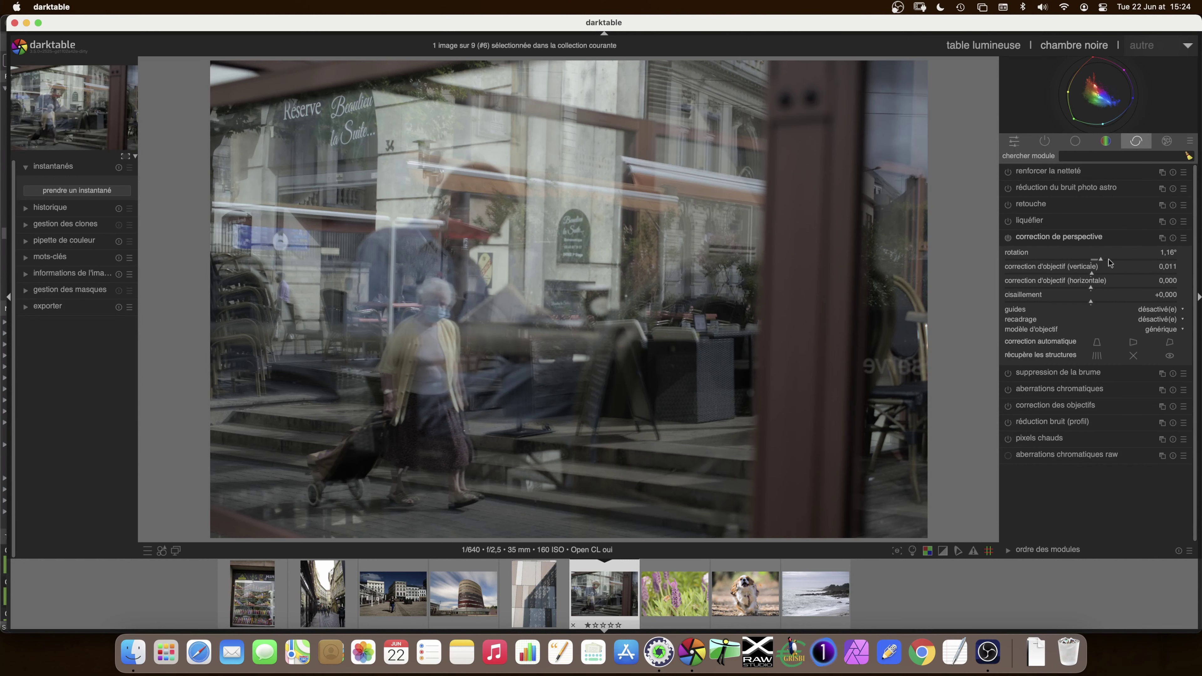
scroll(1112, 260, "down", 3)
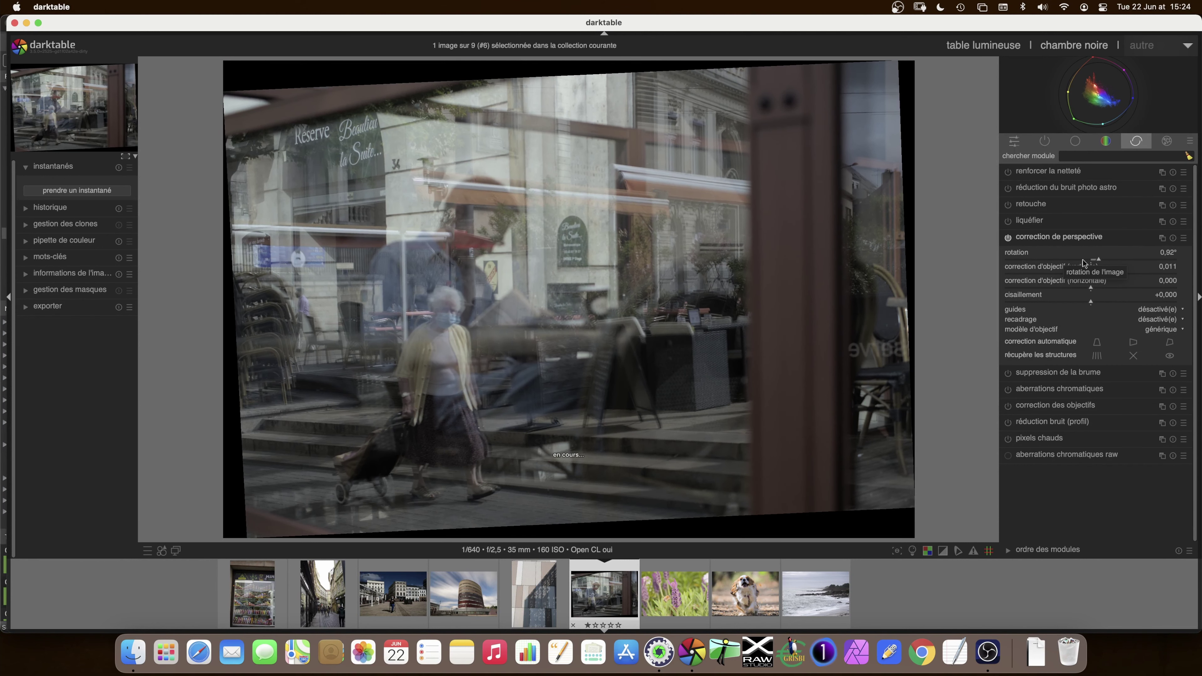
left_click_drag(1084, 262, 1079, 262)
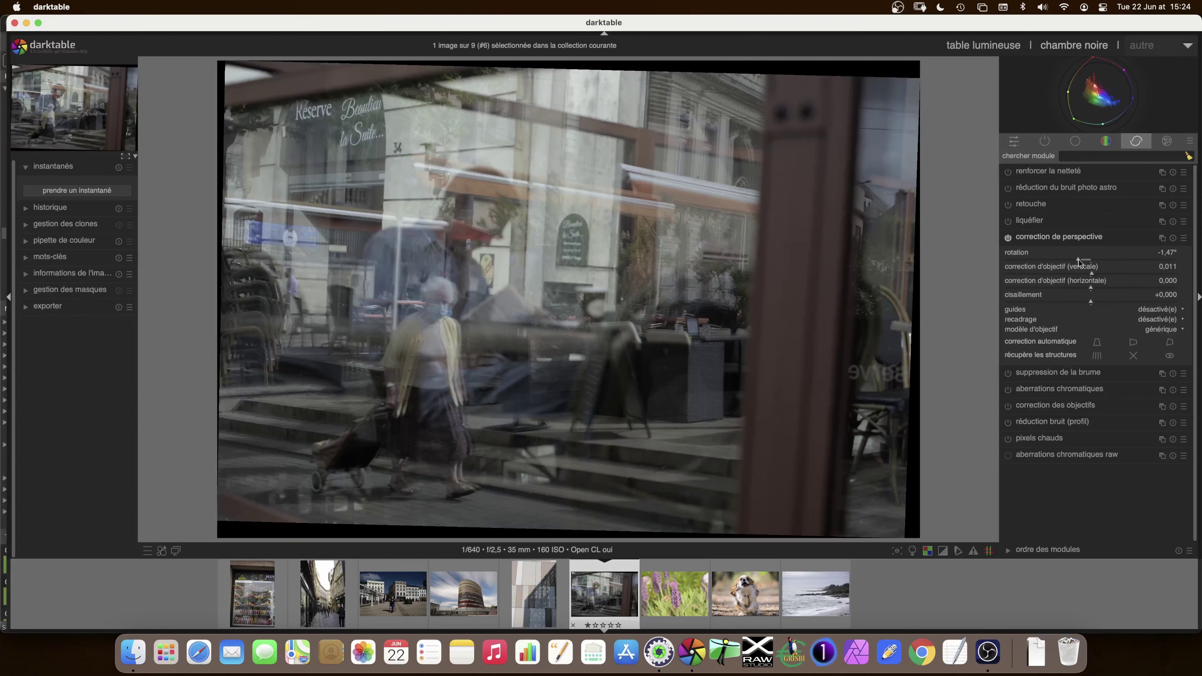
double_click(1079, 261)
mouse_move(1090, 273)
left_mouse_down()
mouse_move(1103, 277)
mouse_move(1058, 274)
left_mouse_up()
scroll(1058, 273, "up", 1)
scroll(1061, 274, "up", 1)
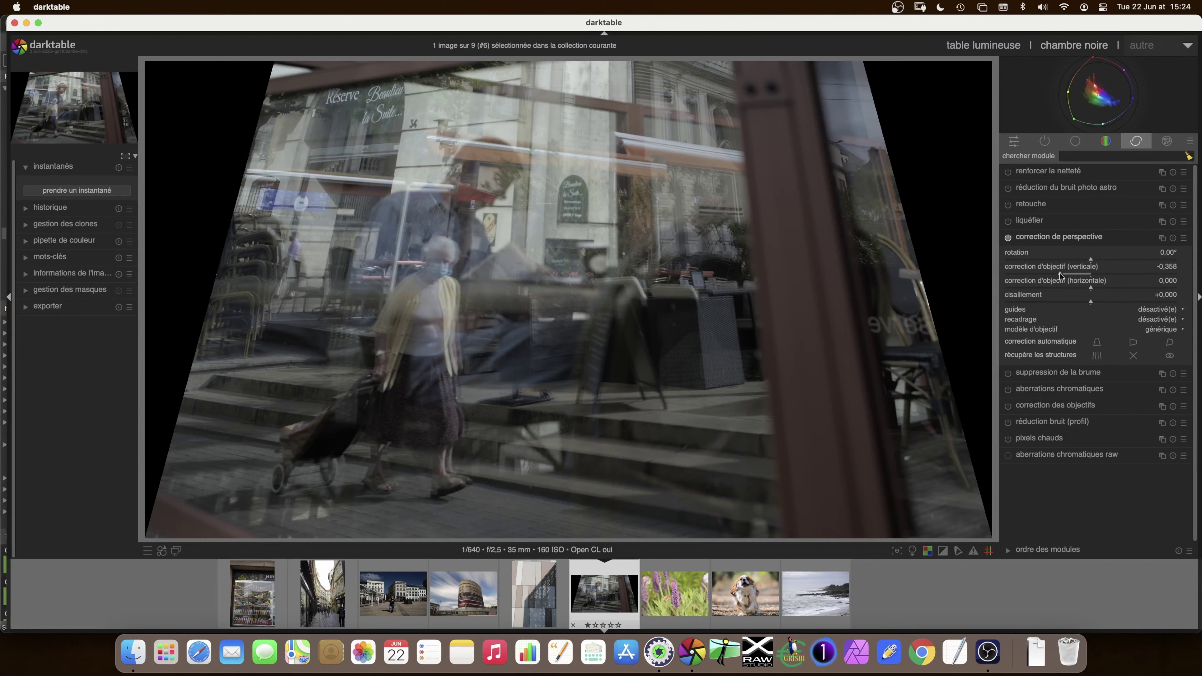
double_click(1061, 277)
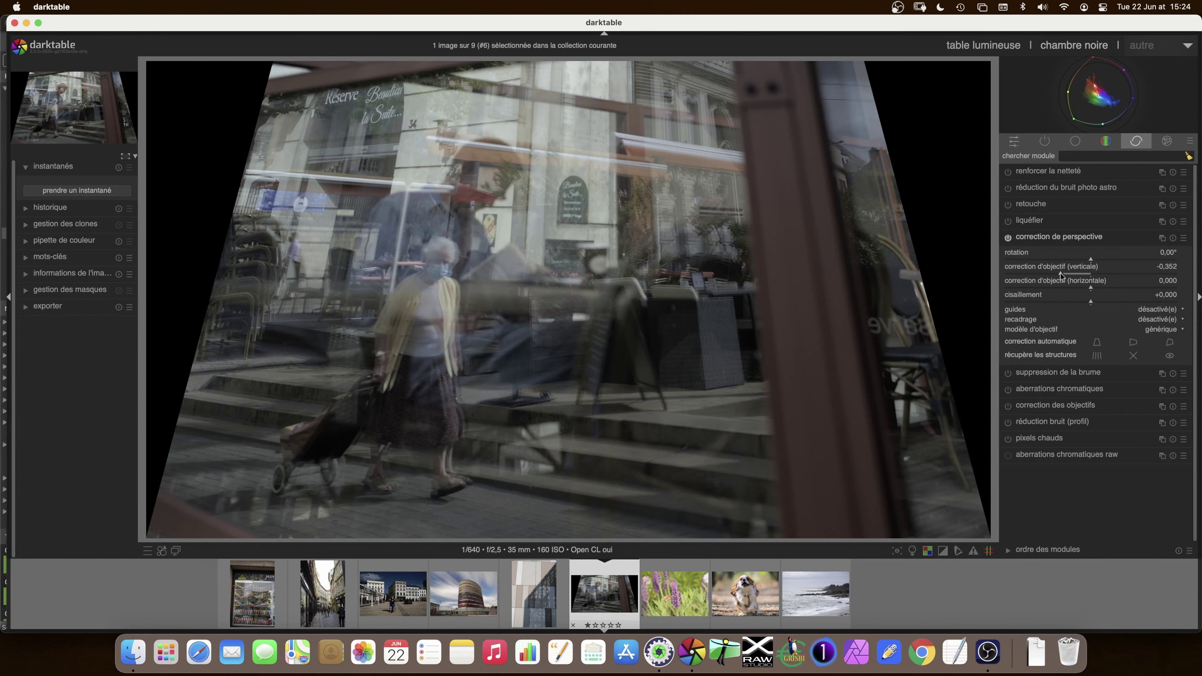
Step: Try horizontal lens correction values such as -0.406, then reset horizontal correction and shear to zero
mouse_move(1102, 290)
left_mouse_down()
mouse_move(1124, 290)
mouse_move(1047, 294)
left_mouse_up()
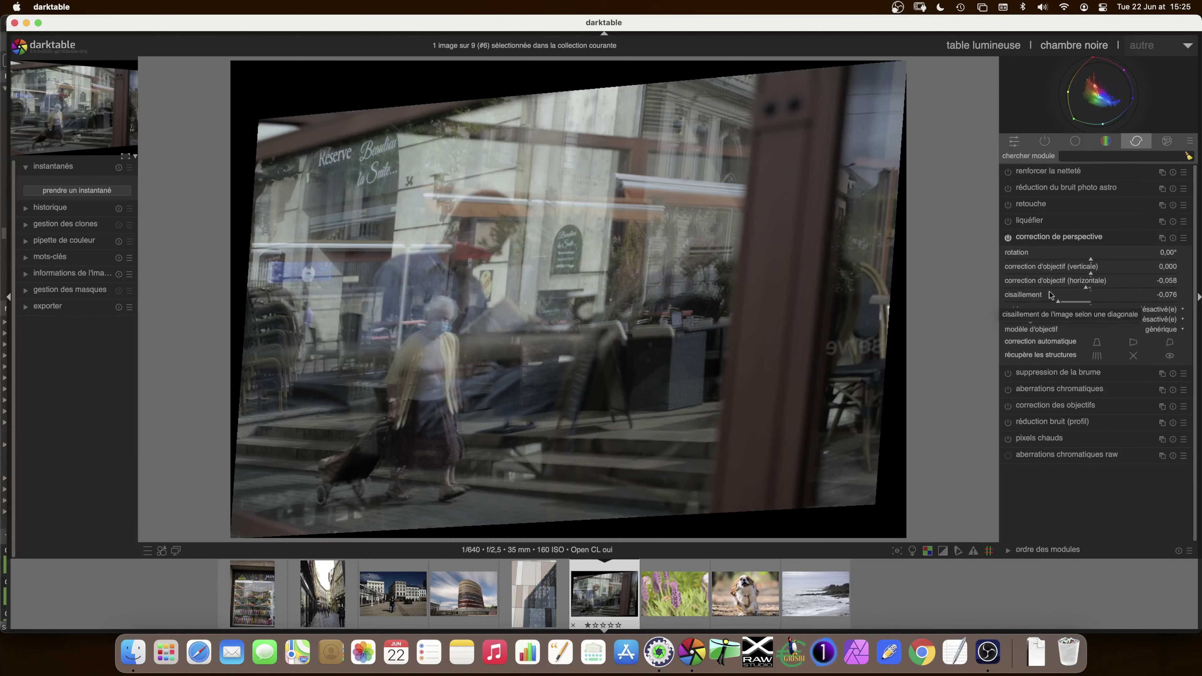
left_click(1055, 283)
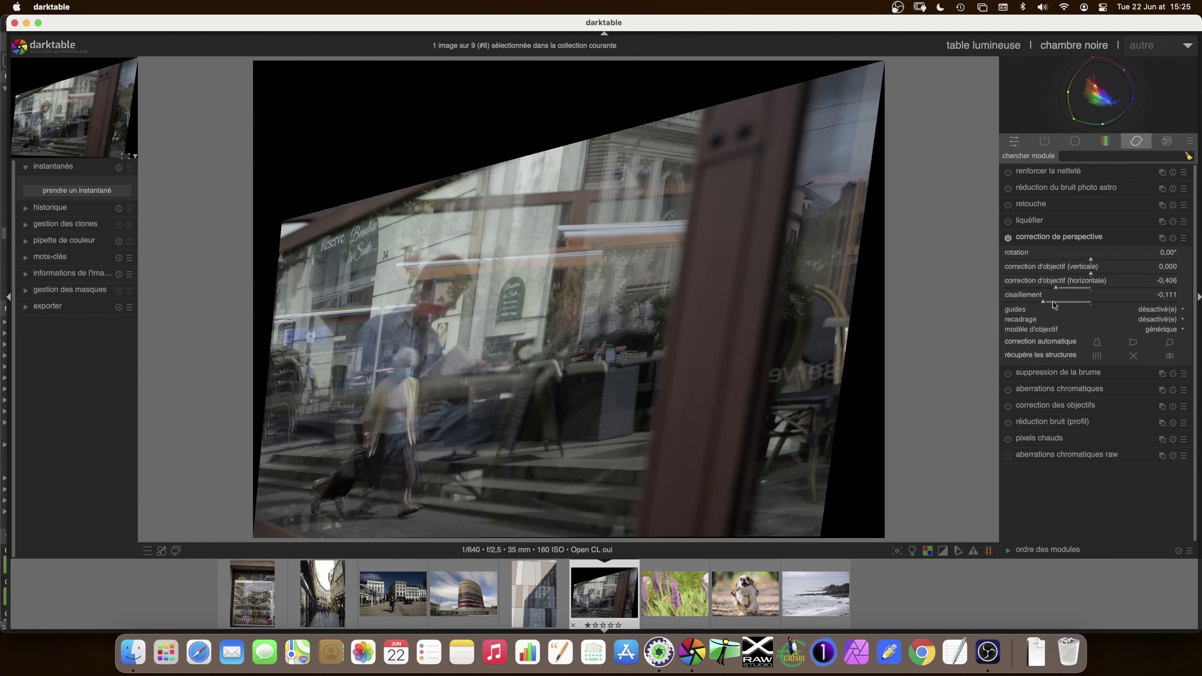
double_click(1044, 303)
left_click(1042, 286)
mouse_move(1043, 286)
left_mouse_down()
mouse_move(1110, 288)
mouse_move(1095, 289)
left_mouse_up()
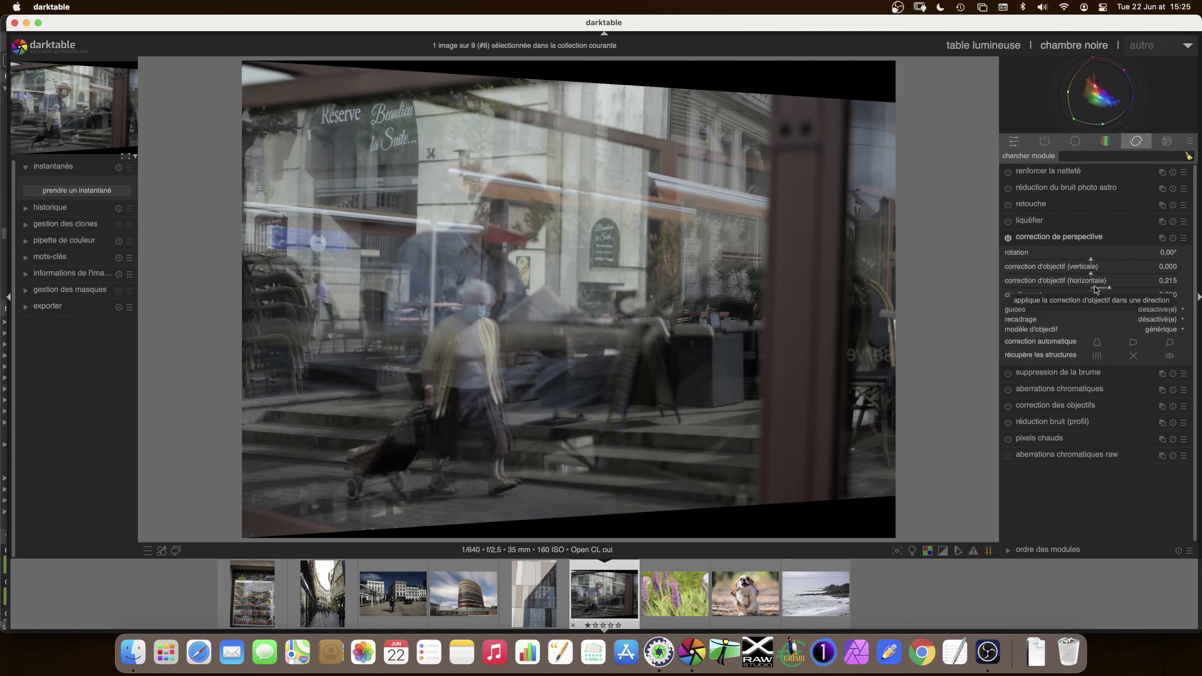
double_click(1095, 289)
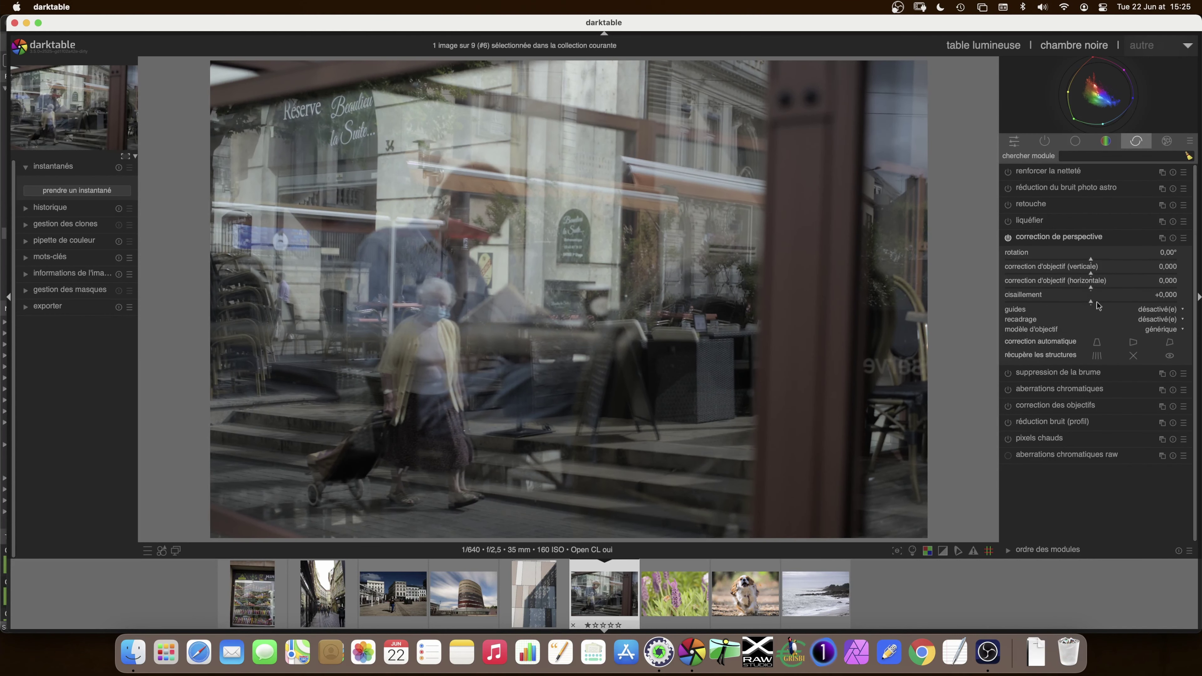
mouse_move(1091, 302)
left_mouse_down()
mouse_move(1140, 301)
mouse_move(1025, 302)
left_mouse_up()
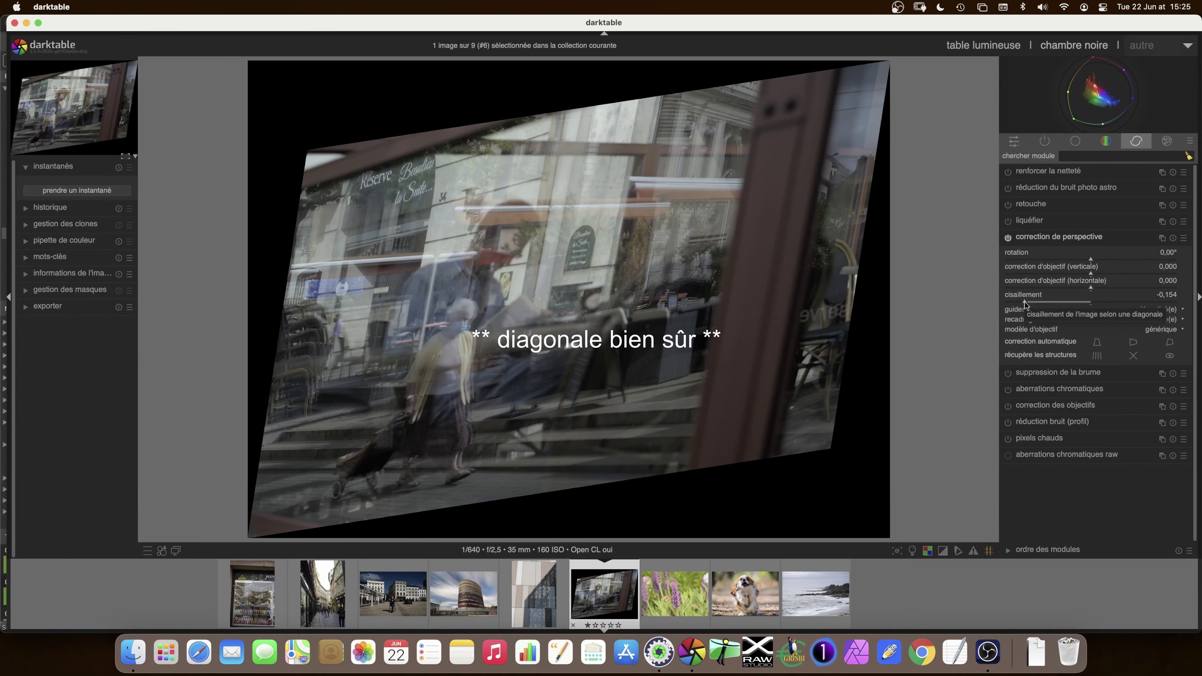
double_click(1025, 302)
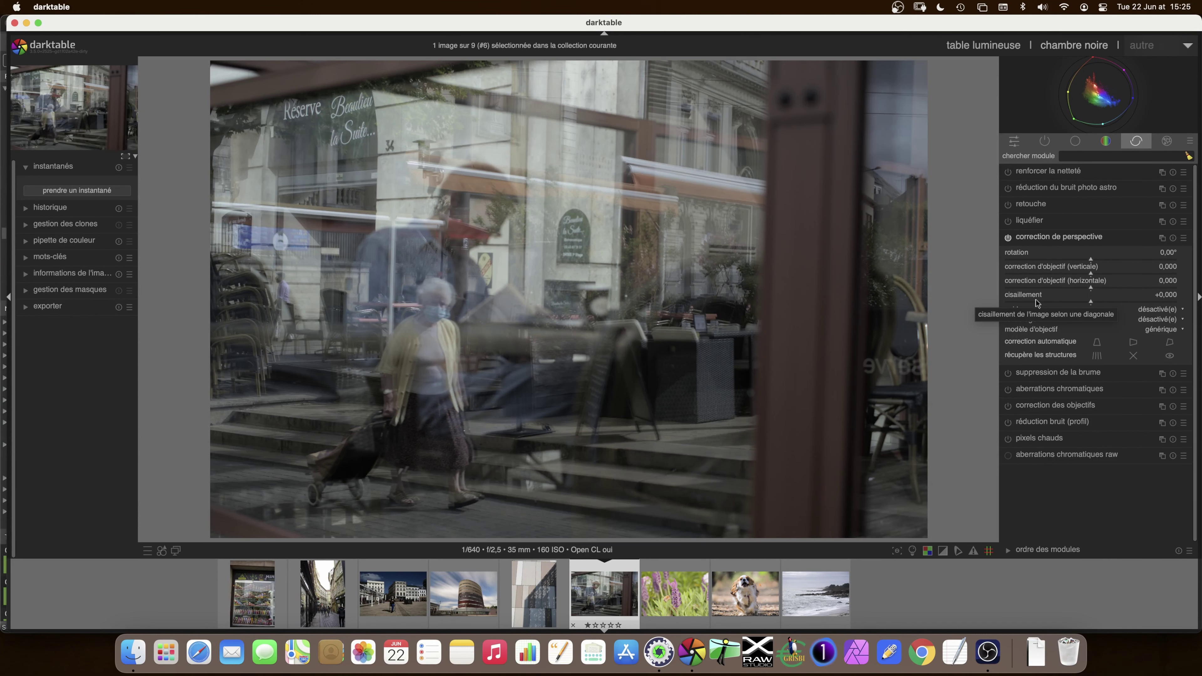
left_click(1102, 353)
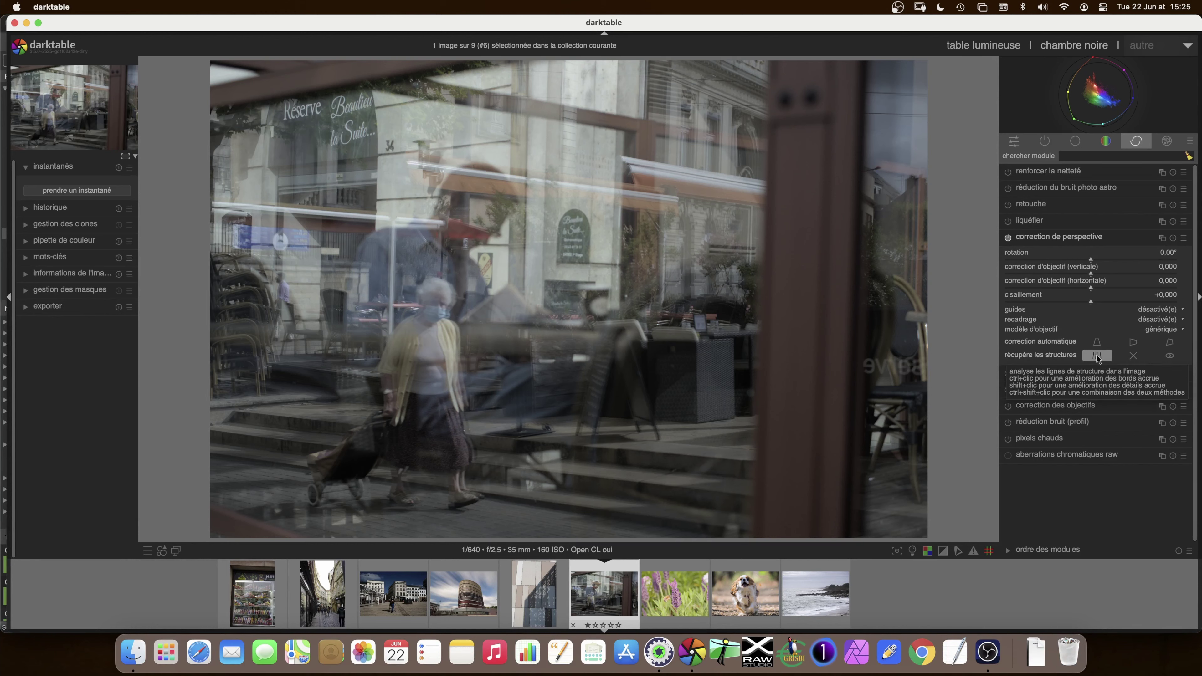
left_click(1097, 355)
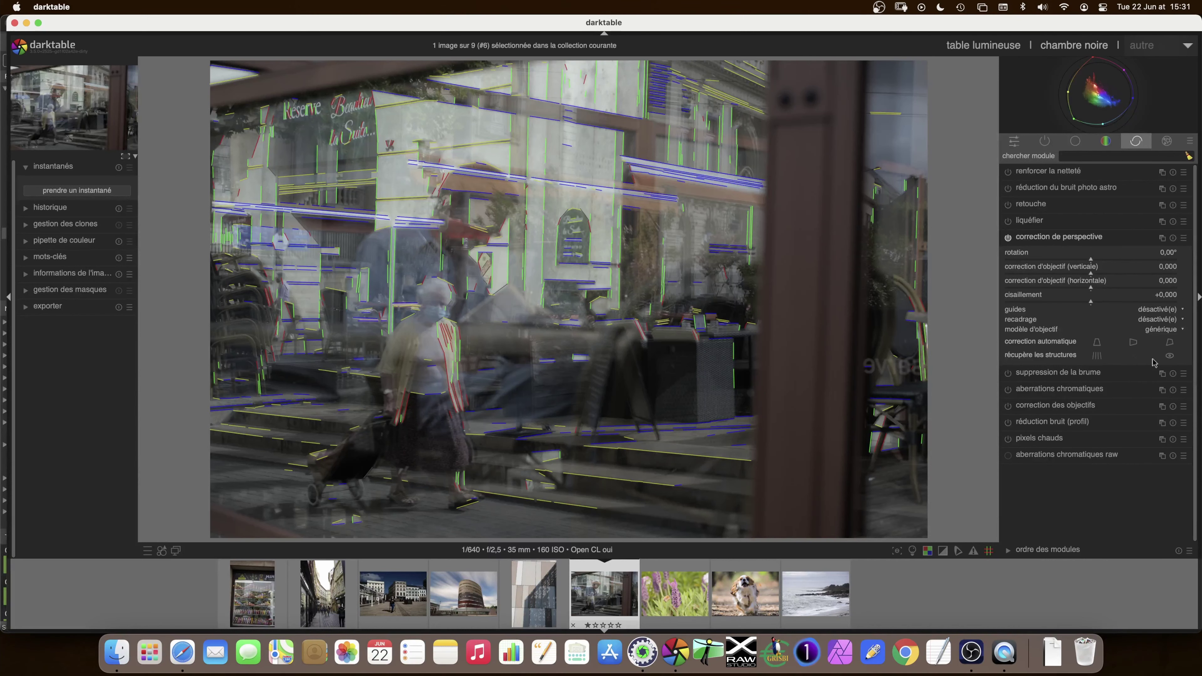
left_click(1169, 355)
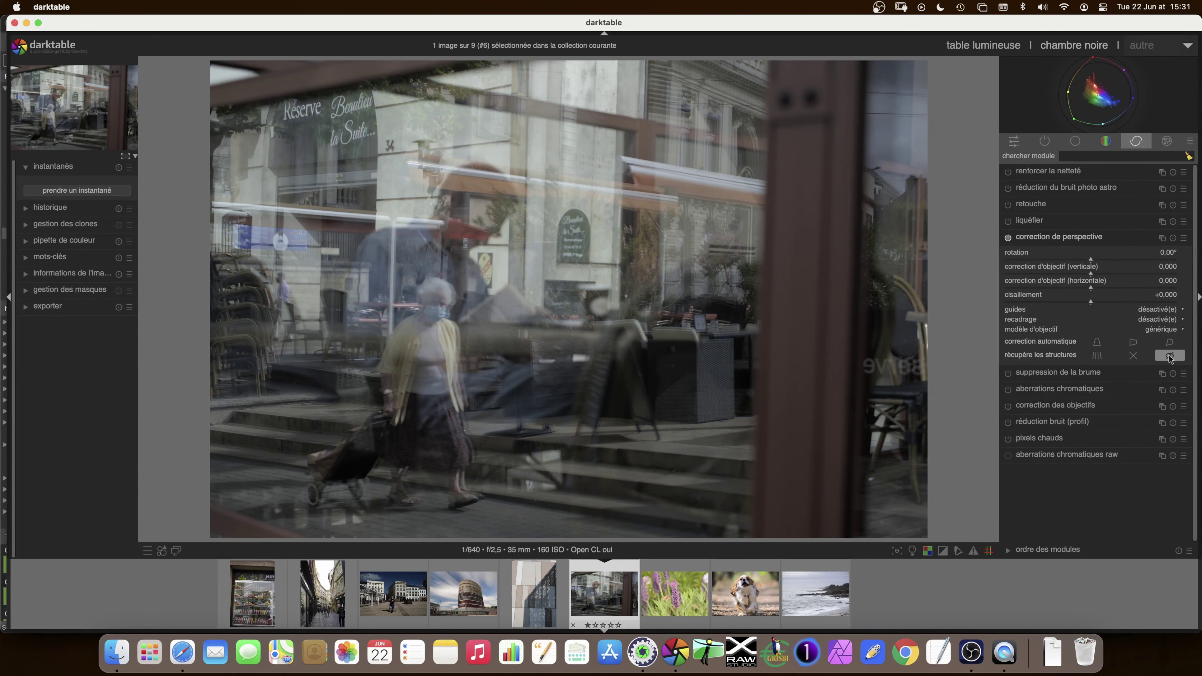
left_click(1169, 356)
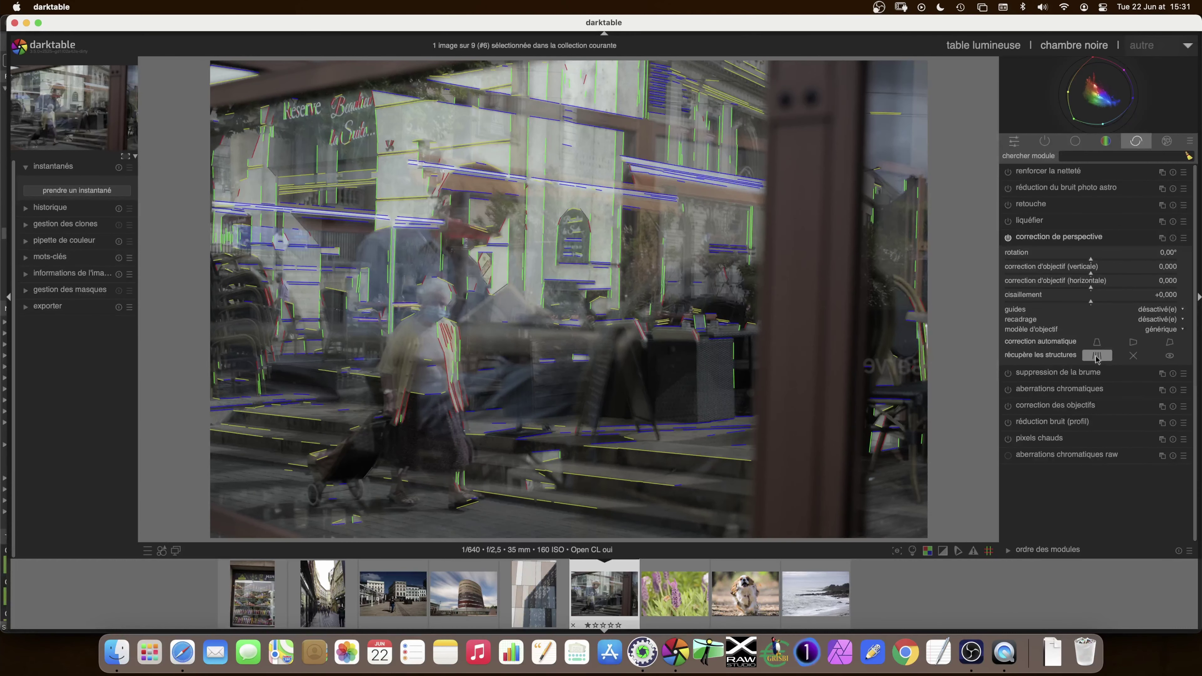
left_click(1096, 355)
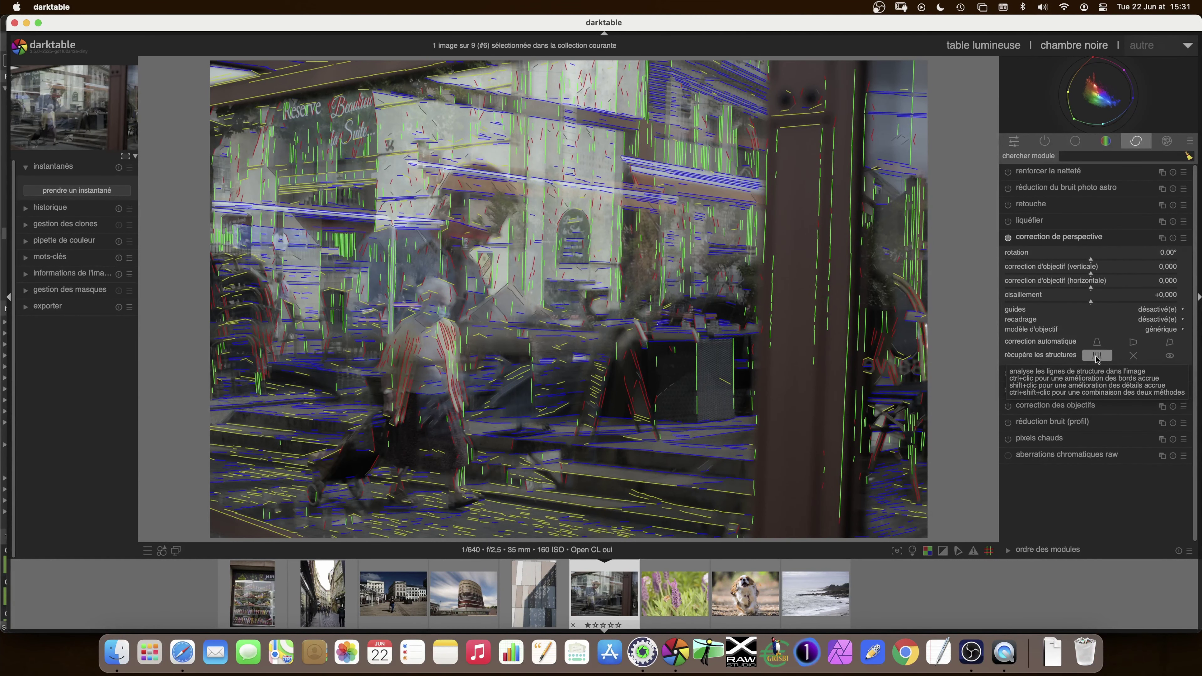
left_click(1095, 355)
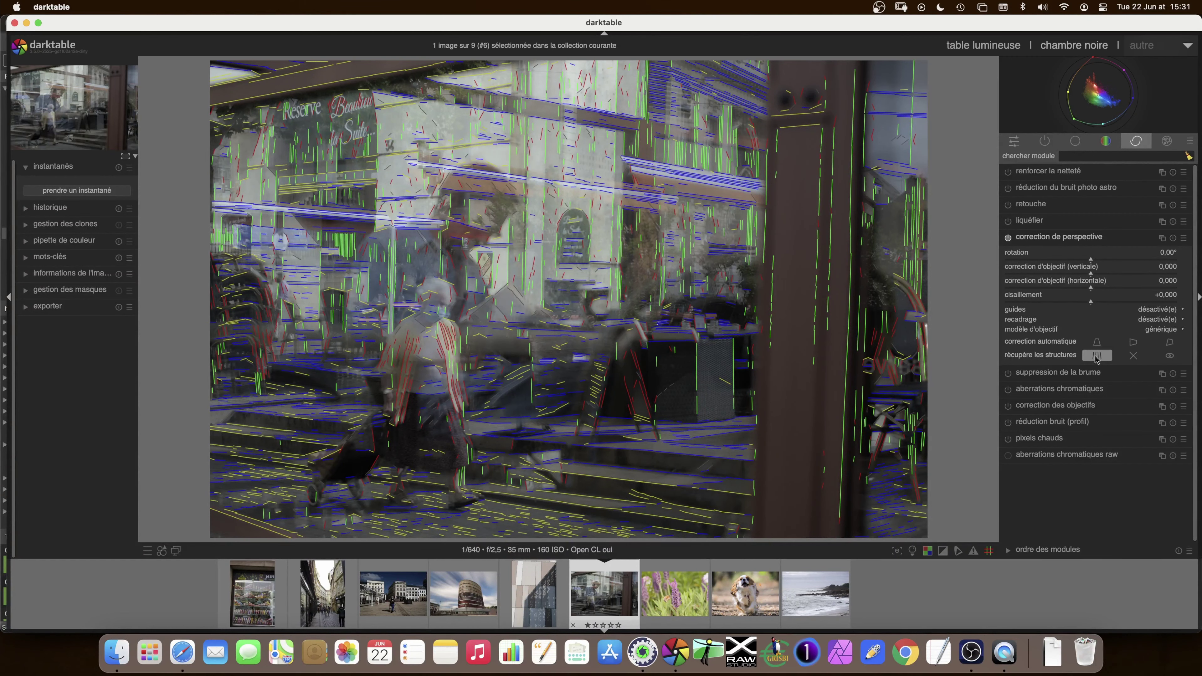
left_click(1095, 355)
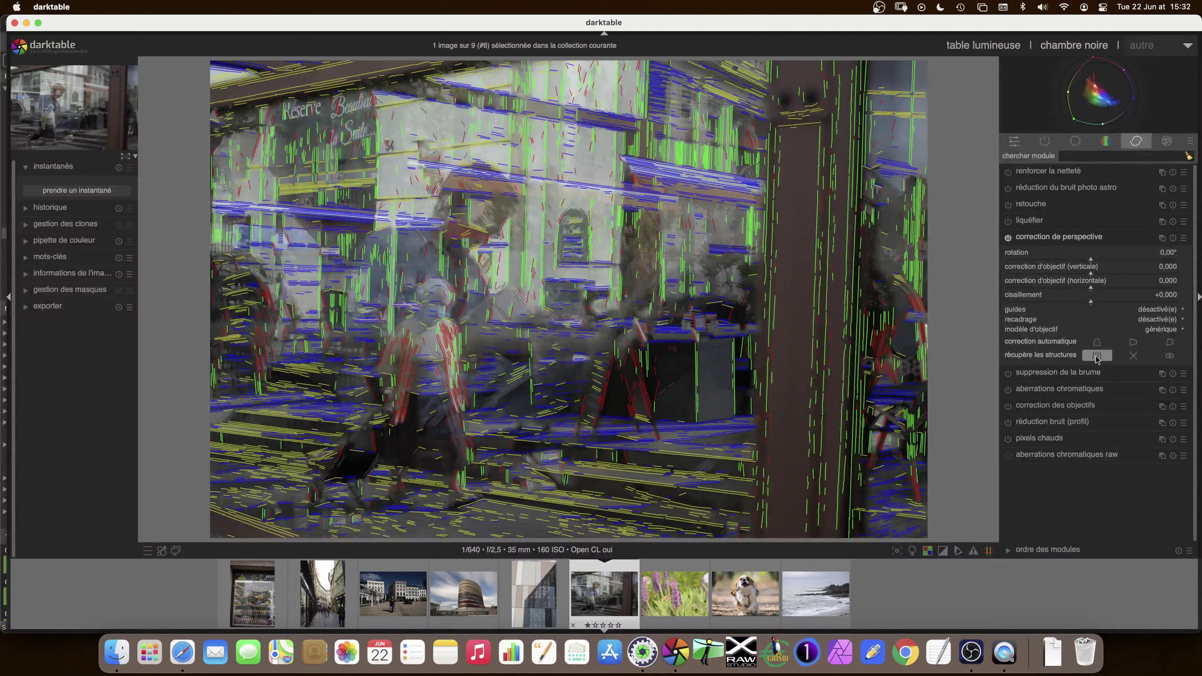
left_click(1132, 356)
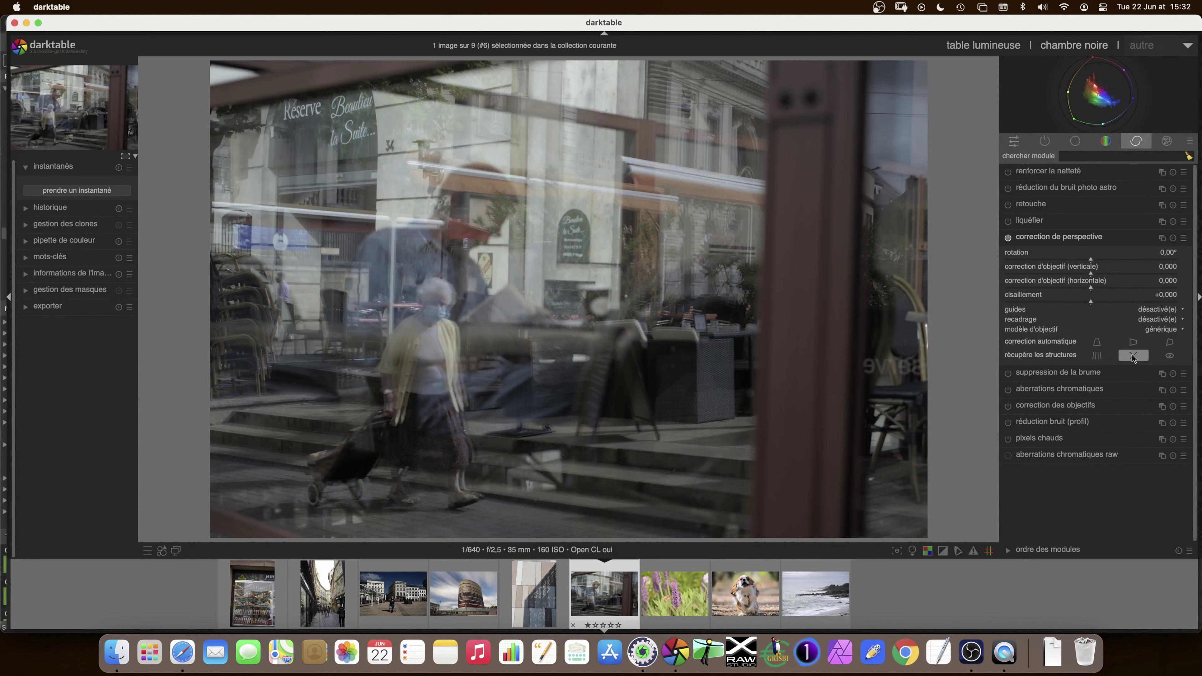
left_click(1098, 355)
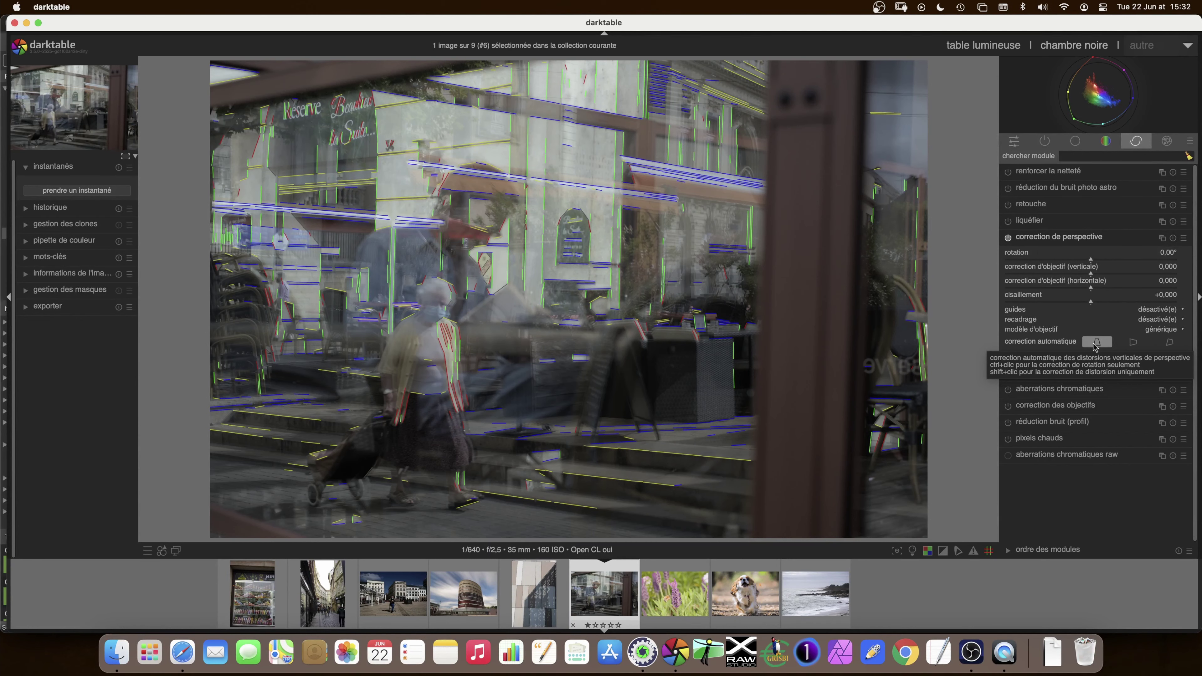
Step: Apply automatic vertical, then horizontal perspective correction, ending at 1.71° rotation and -0.564 horizontal
left_click(1094, 344)
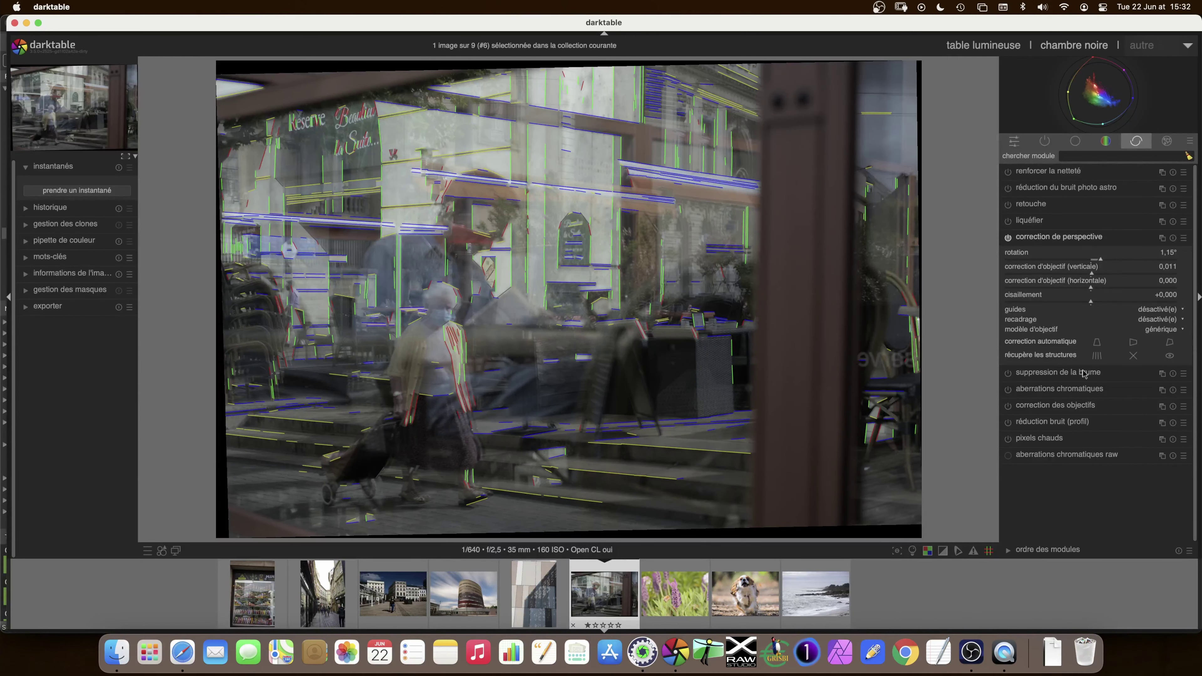
left_click(1169, 355)
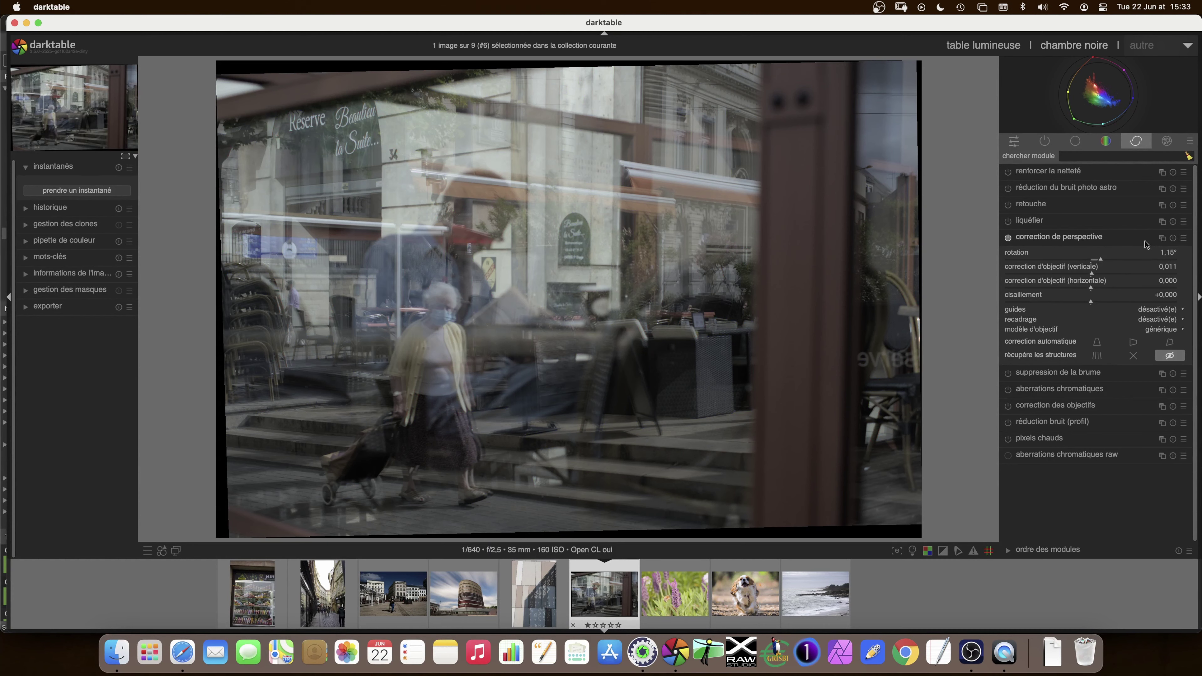
left_click(1172, 238)
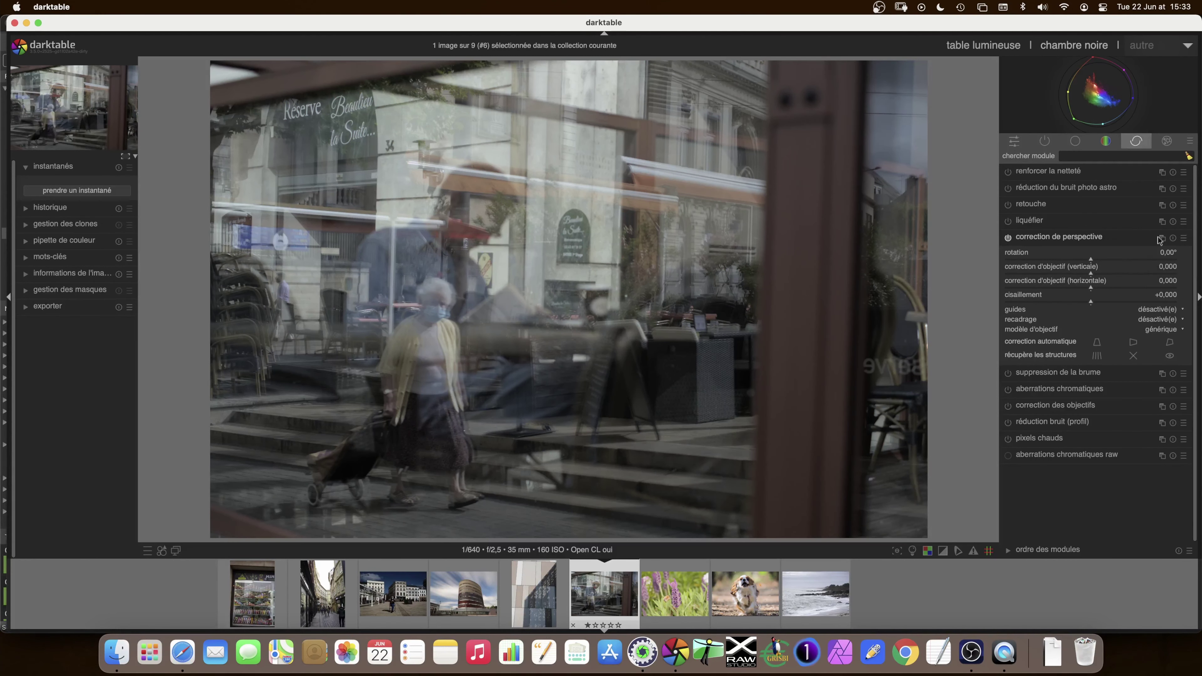
left_click(1097, 342)
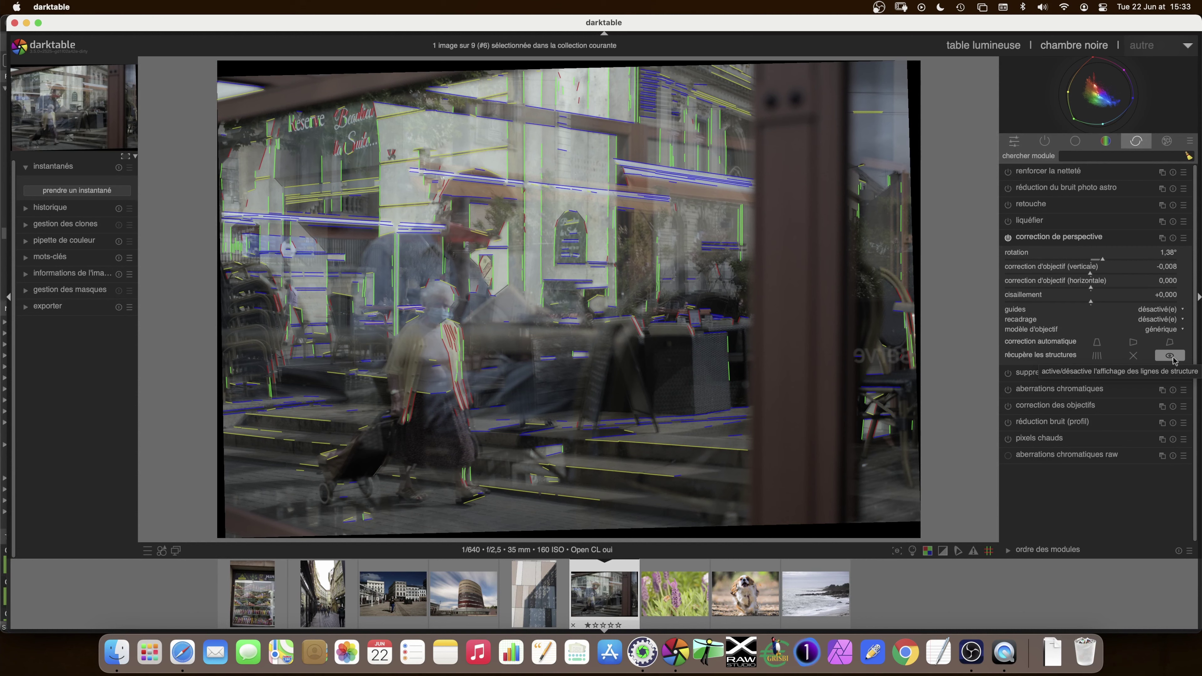
left_click(1134, 342)
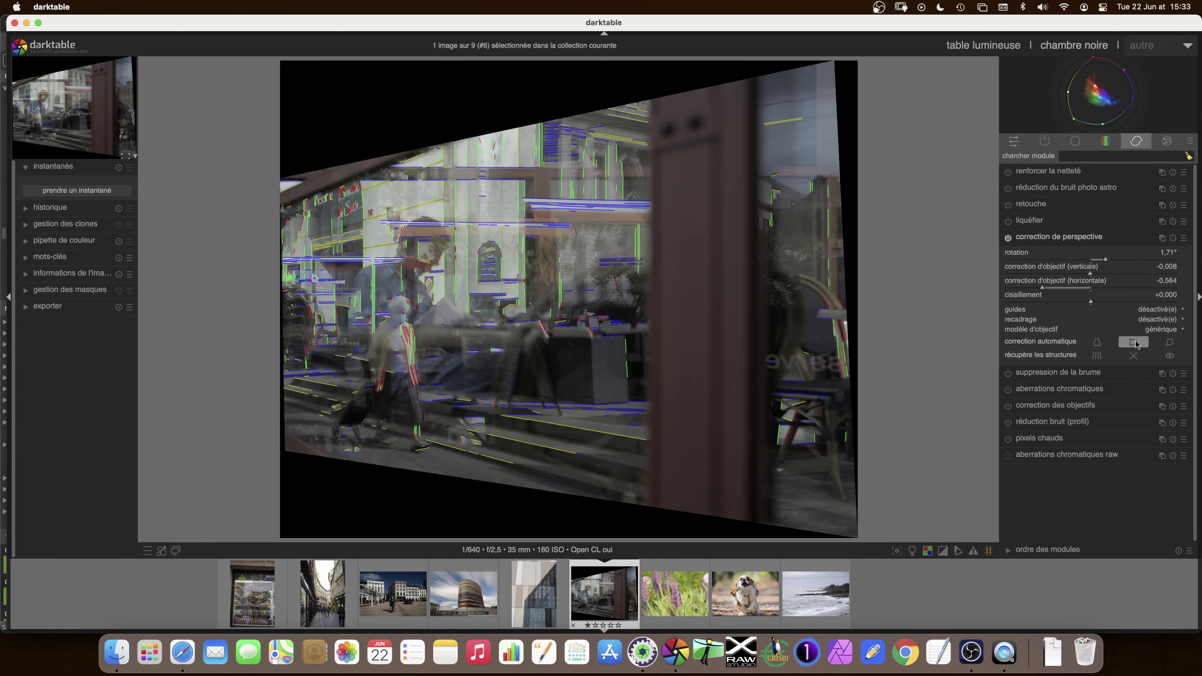
Step: Reset perspective correction and redo only the automatic vertical fix at 1.38°, with structure lines hidden
left_click(1169, 355)
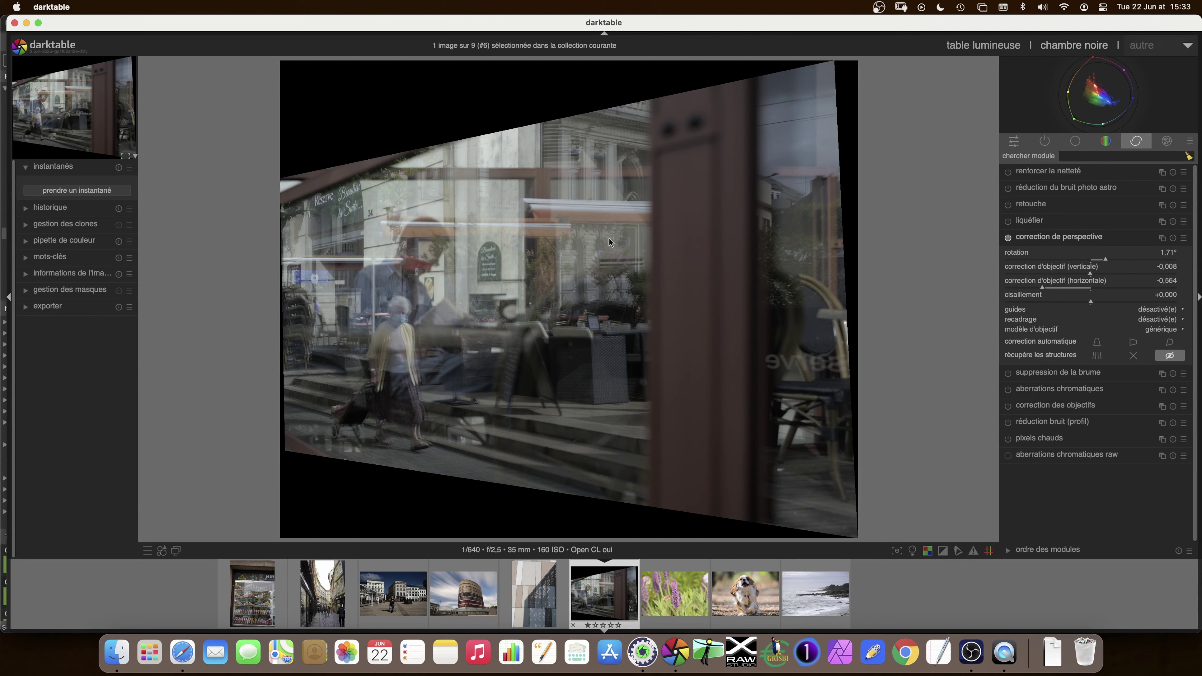
left_click(1169, 342)
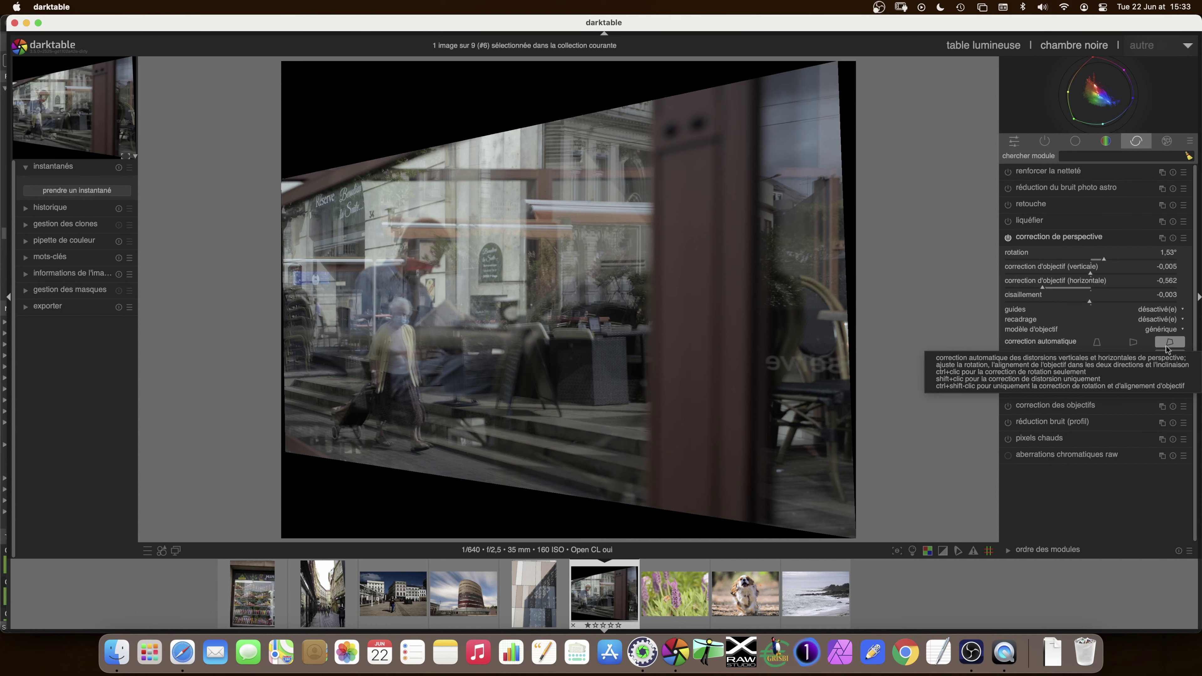
left_click(1173, 239)
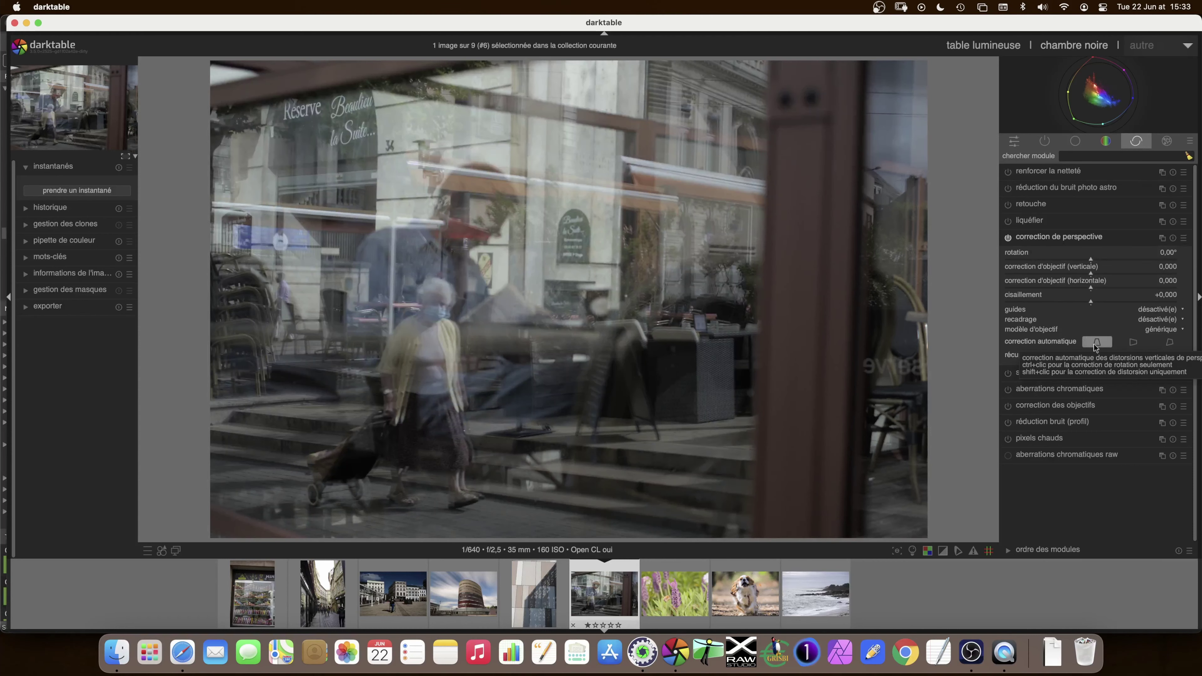
left_click(1096, 341)
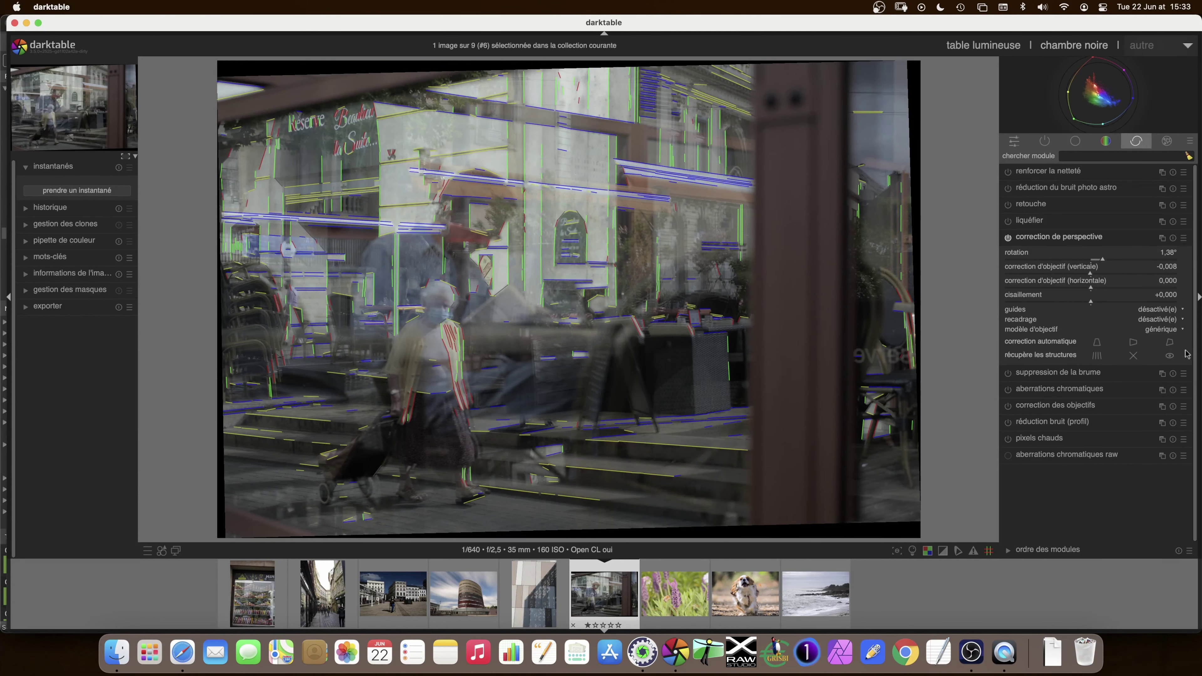
left_click(1169, 356)
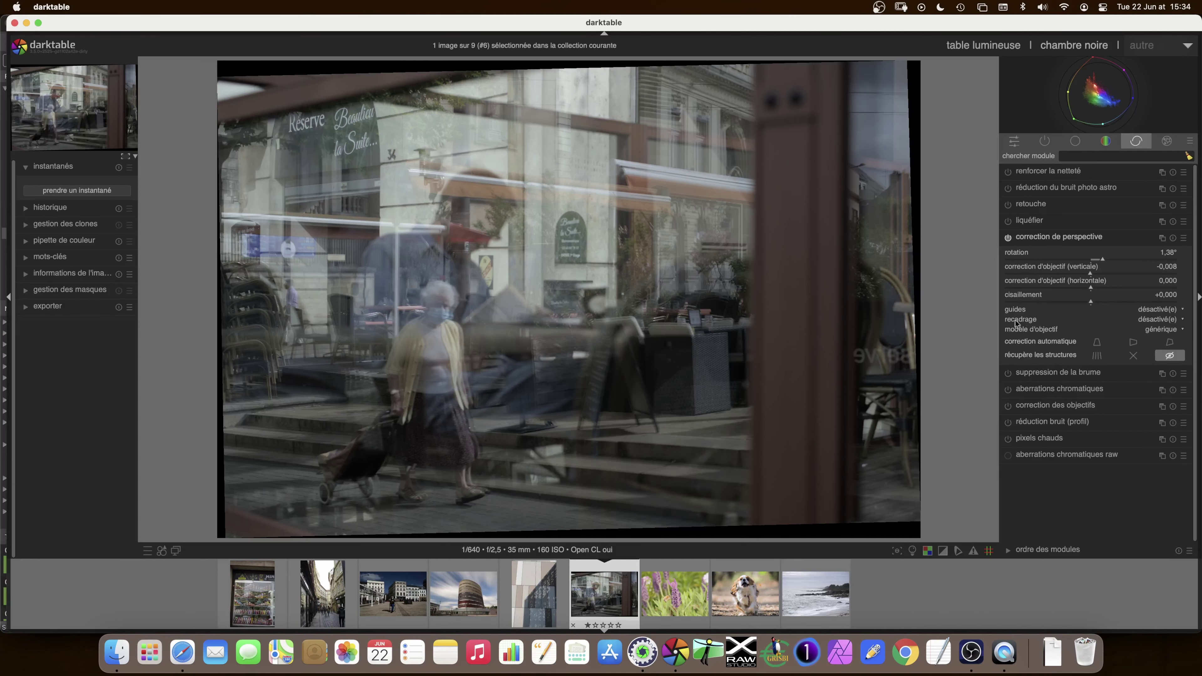
left_click(1154, 320)
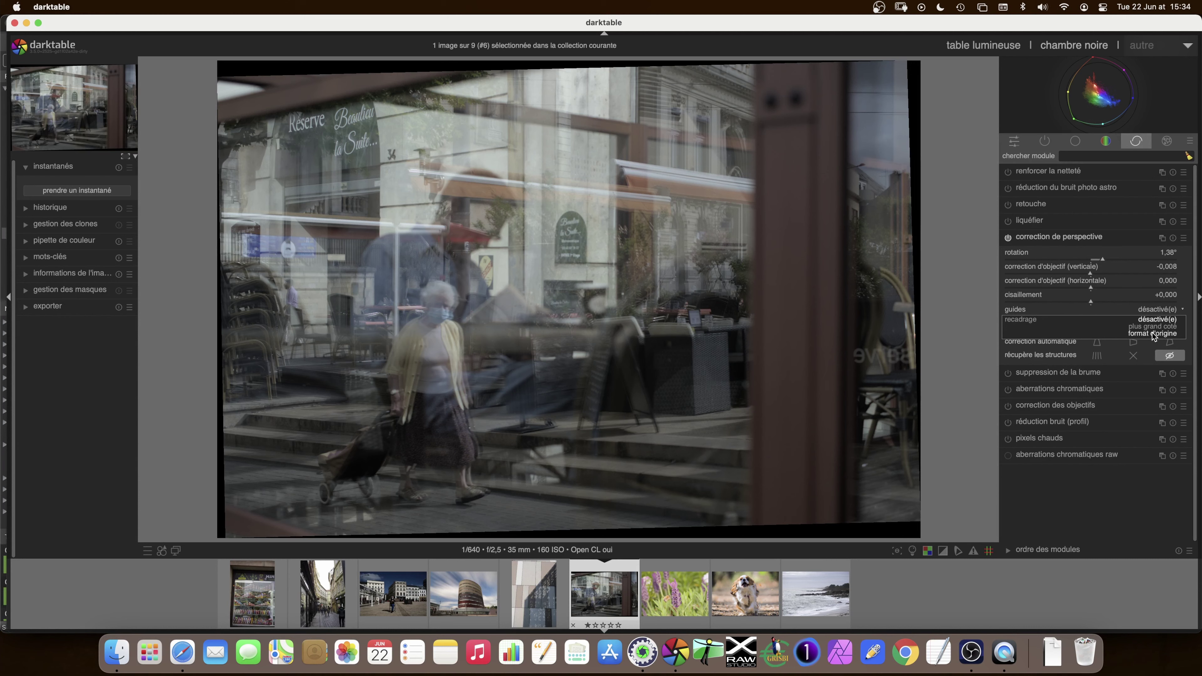
Step: Auto-crop the corrected building to 'format d'origine' and toggle perspective correction to compare before and after
left_click(1152, 334)
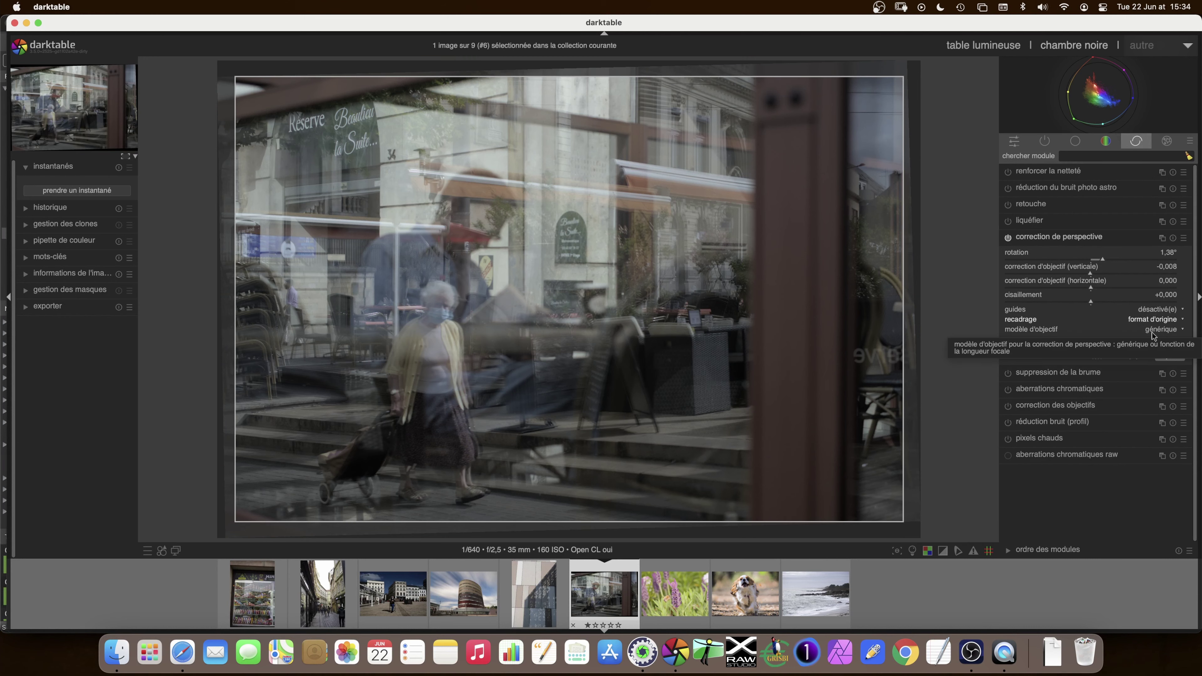
left_click(1066, 238)
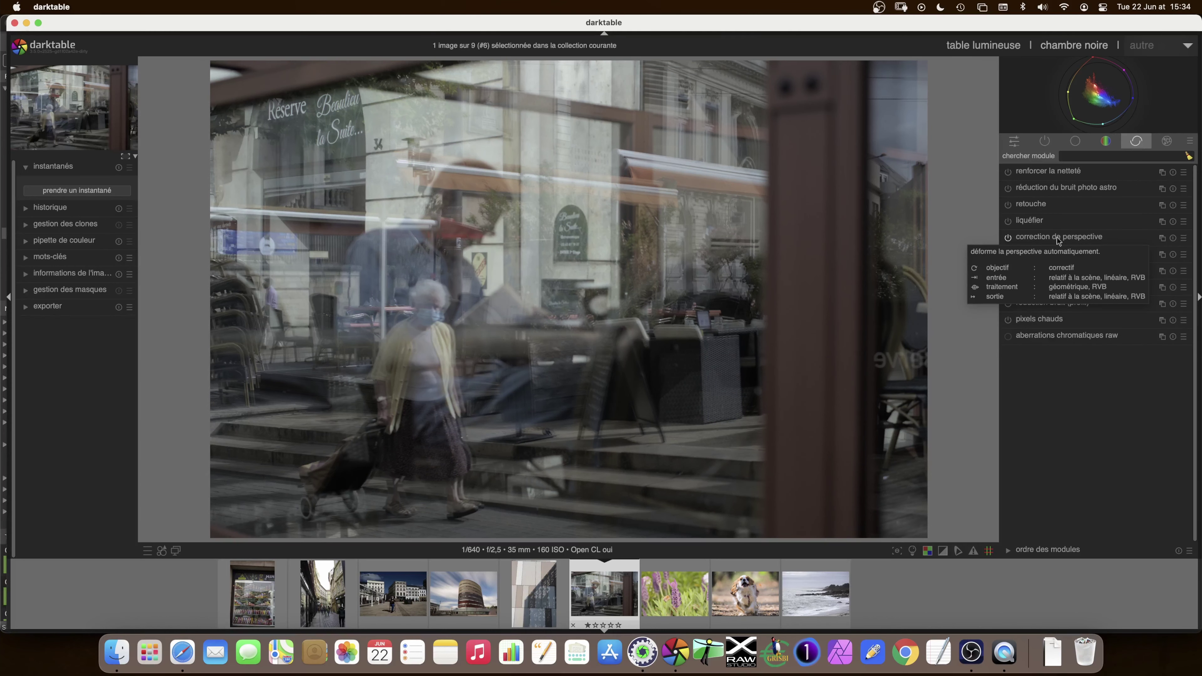
left_click(1009, 237)
left_click(1008, 238)
left_click(1008, 238)
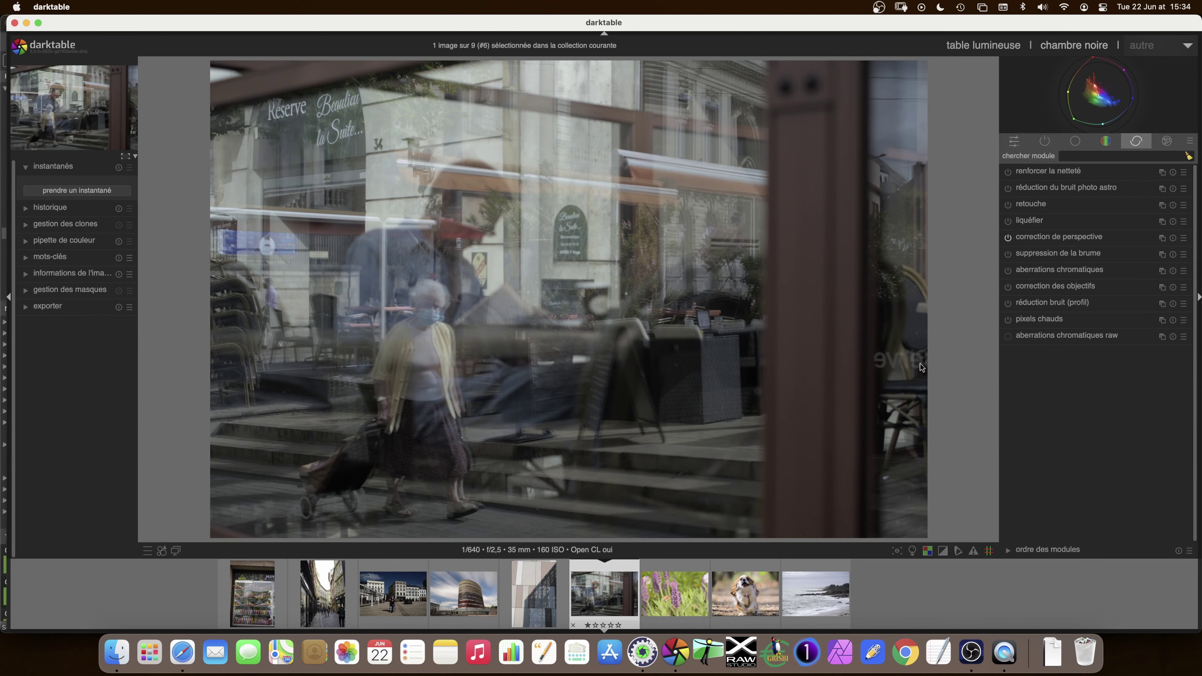
mouse_move(253, 594)
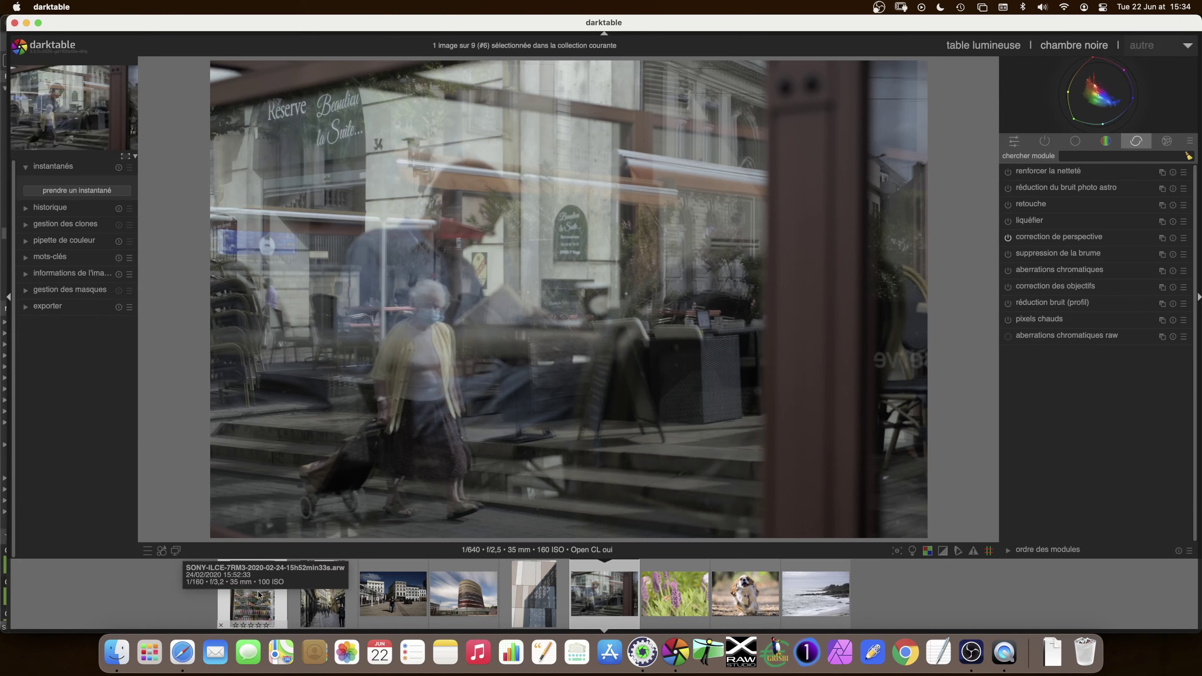
Step: Load the nesting-doll shop-window photo and expand 'correction de perspective' in the correction group
left_click(259, 595)
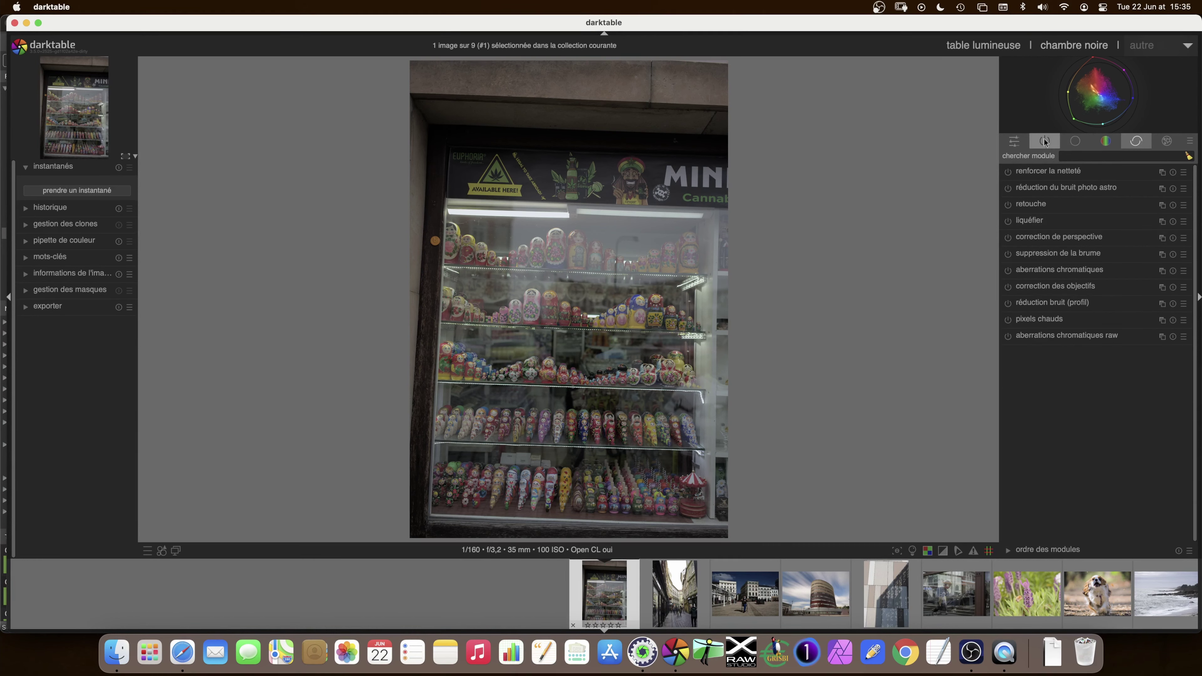
left_click(1137, 142)
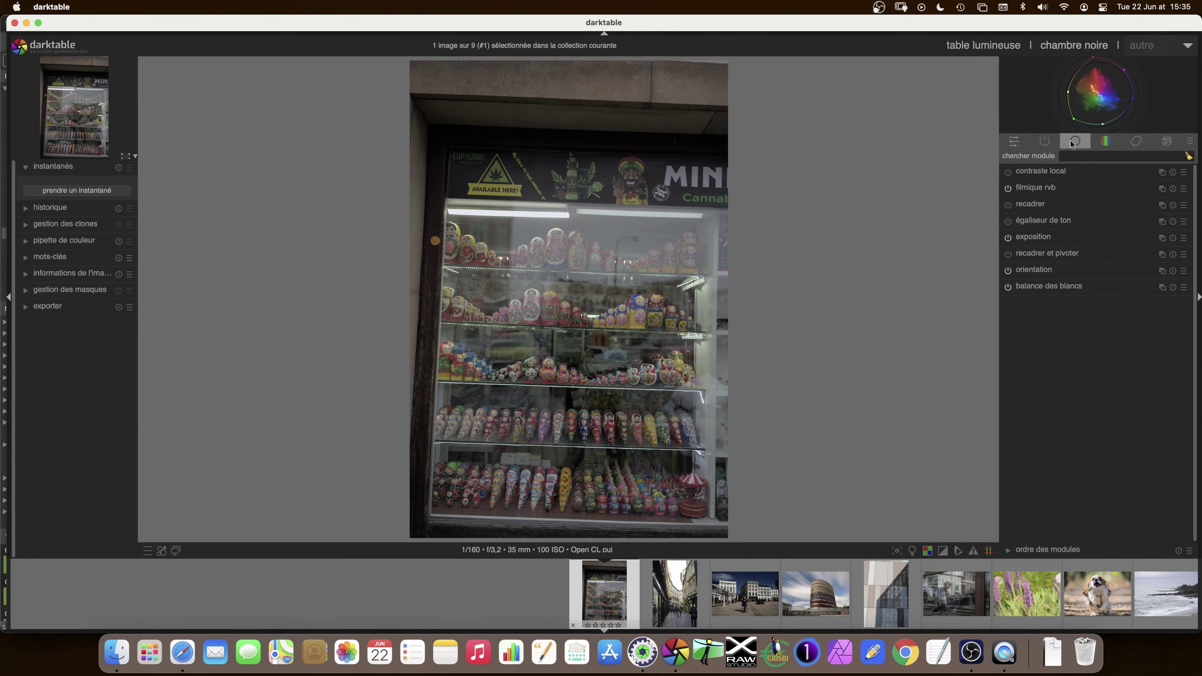
left_click(1142, 145)
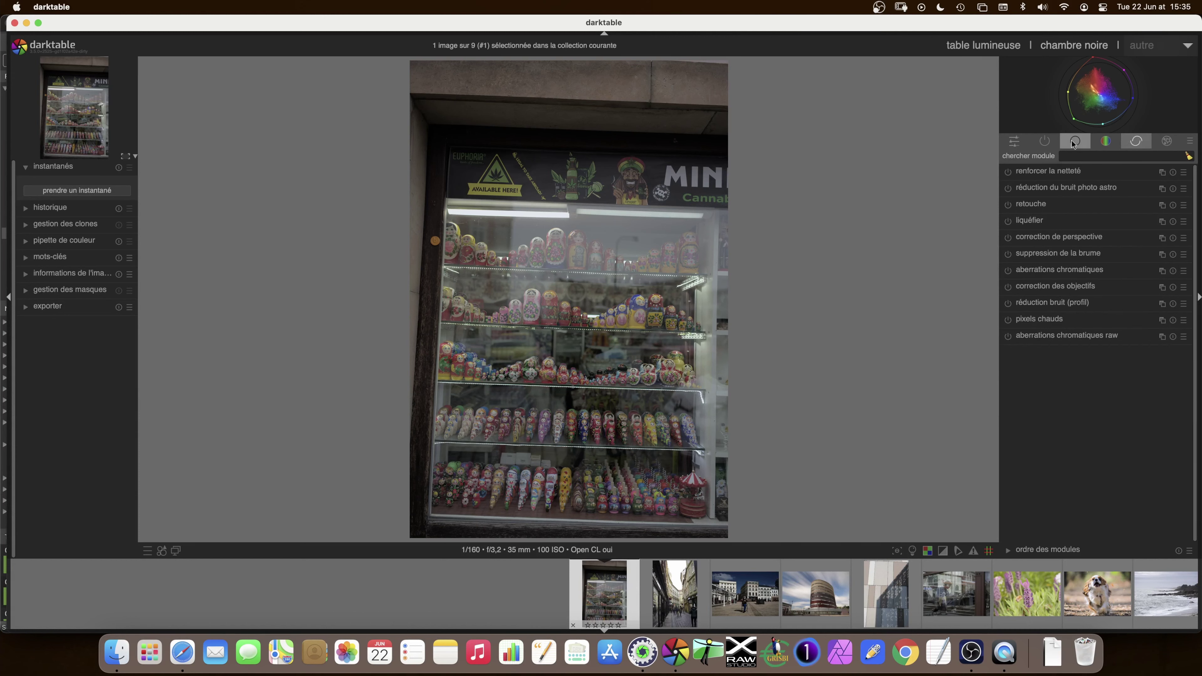
left_click(1073, 142)
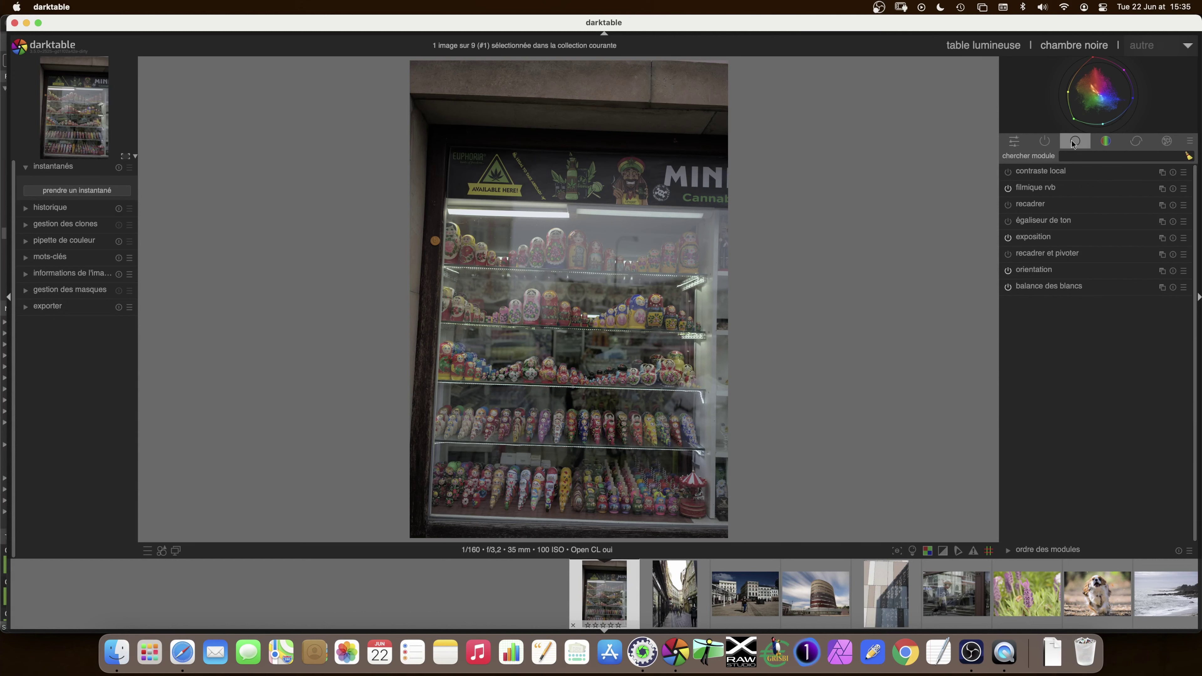
left_click(1132, 143)
left_click(1129, 143)
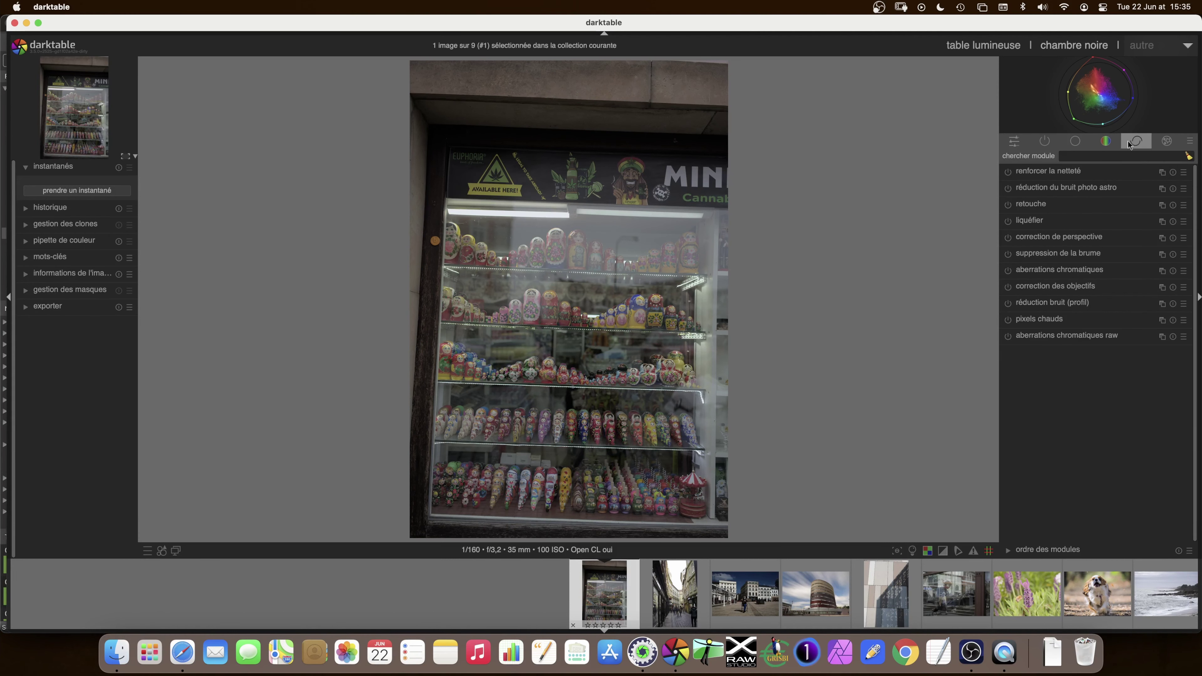
left_click(1065, 238)
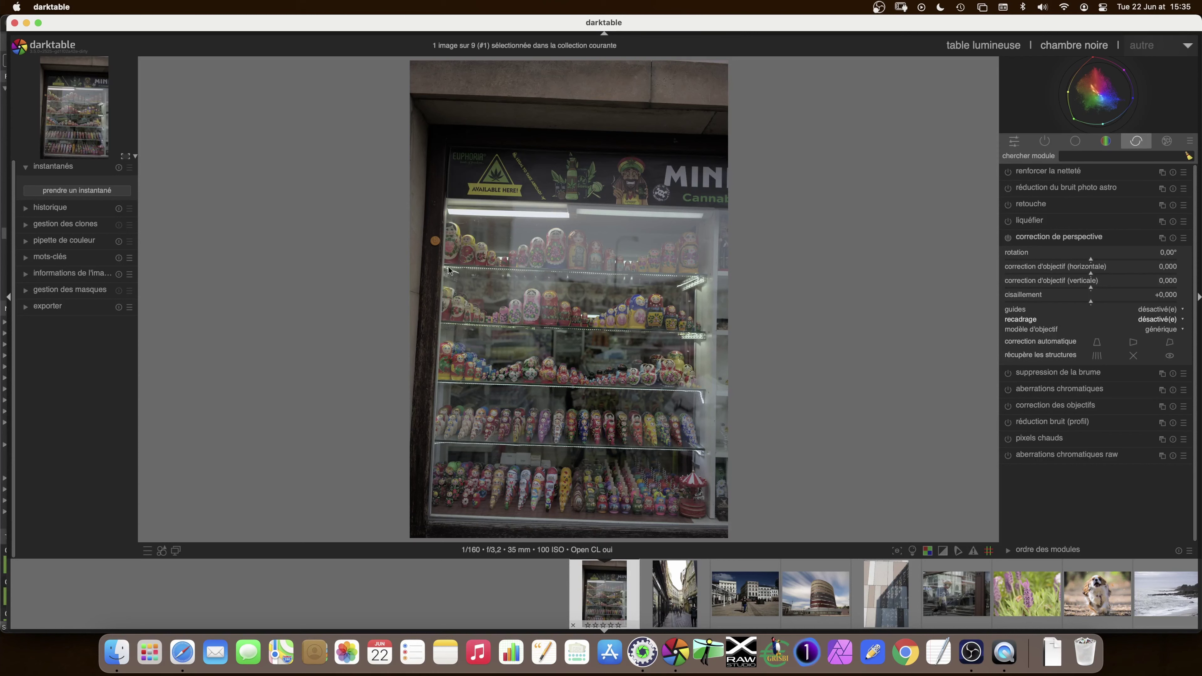
Step: Apply full automatic perspective correction to the nesting-doll photo at 2.00° rotation, then glance at lens correction
left_click(1170, 342)
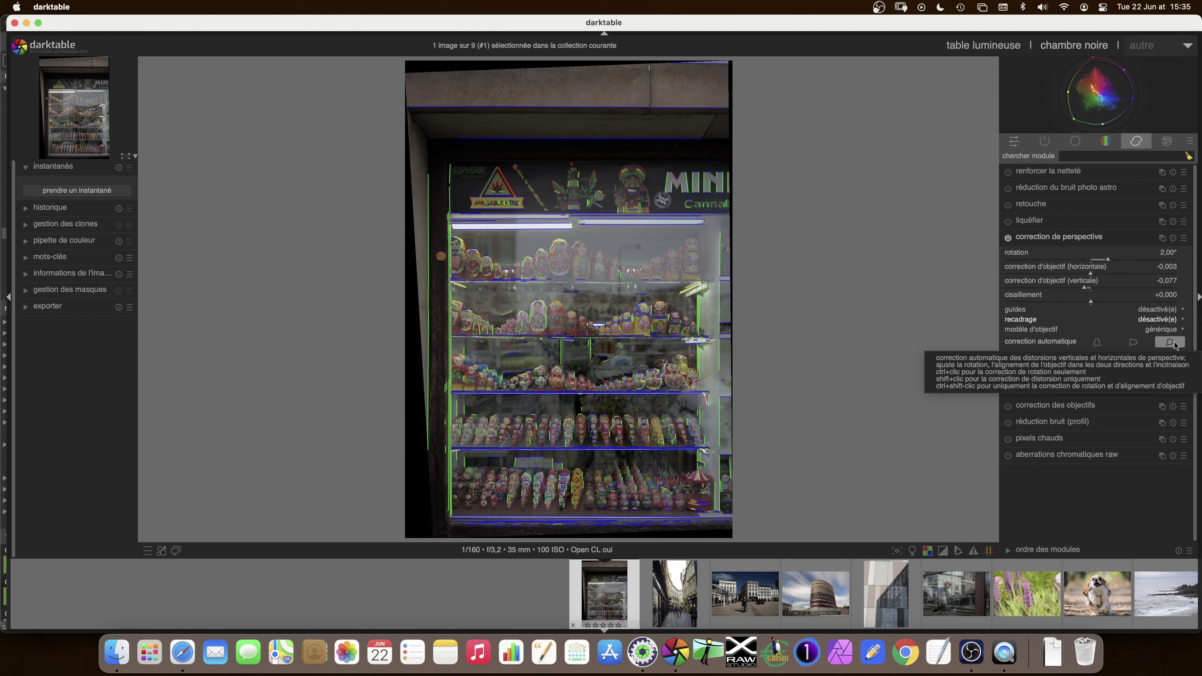
left_click(1081, 239)
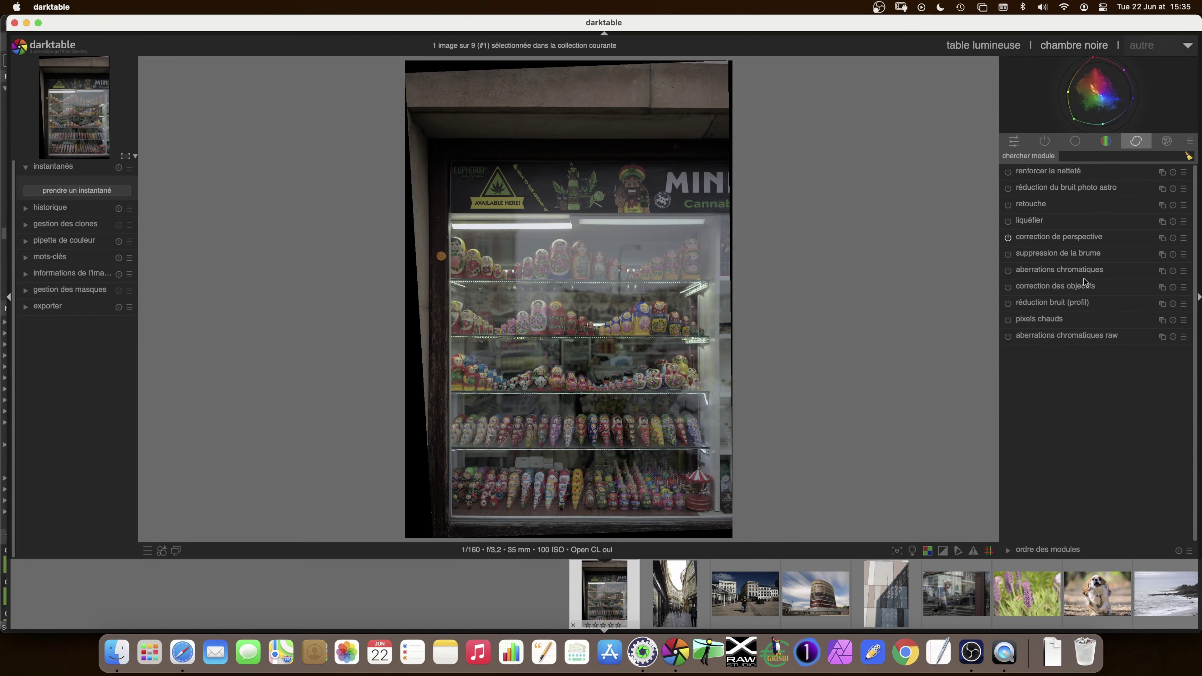
left_click(1084, 284)
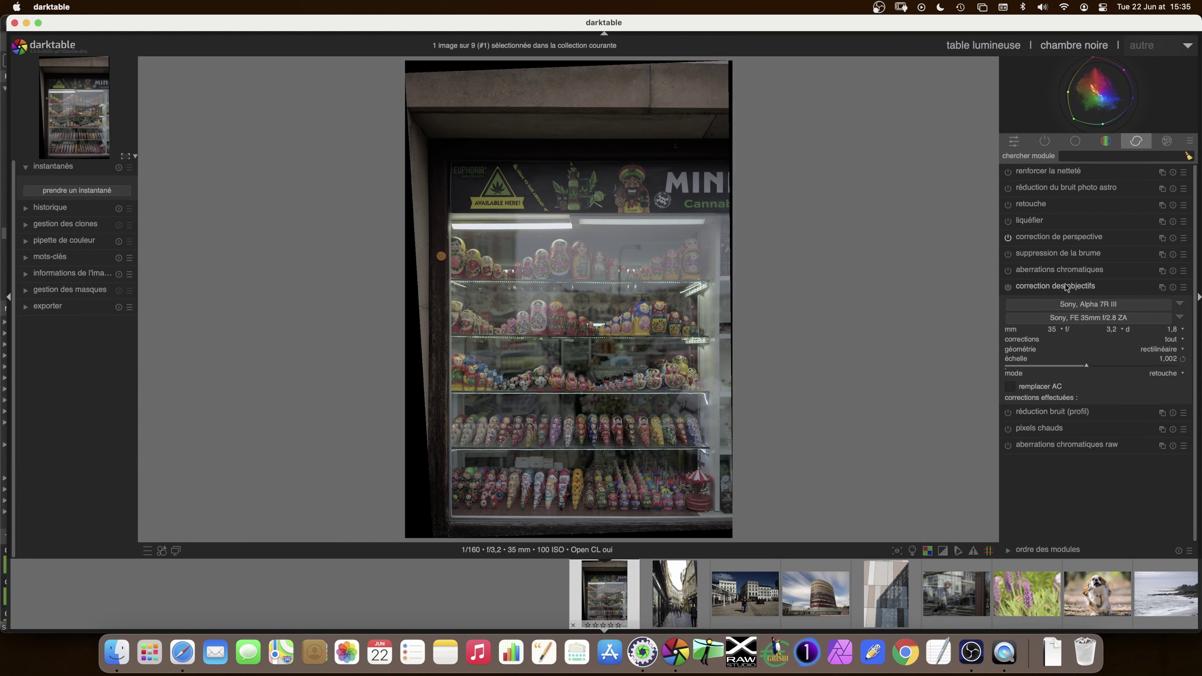
left_click(1045, 141)
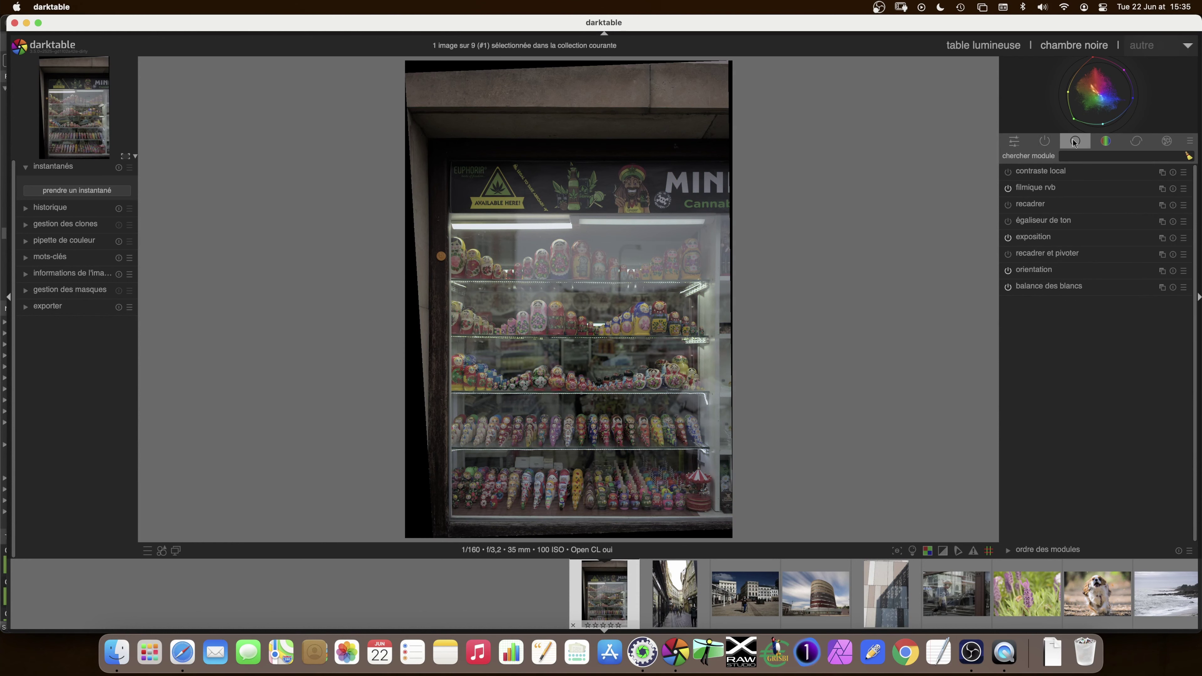
left_click(1046, 254)
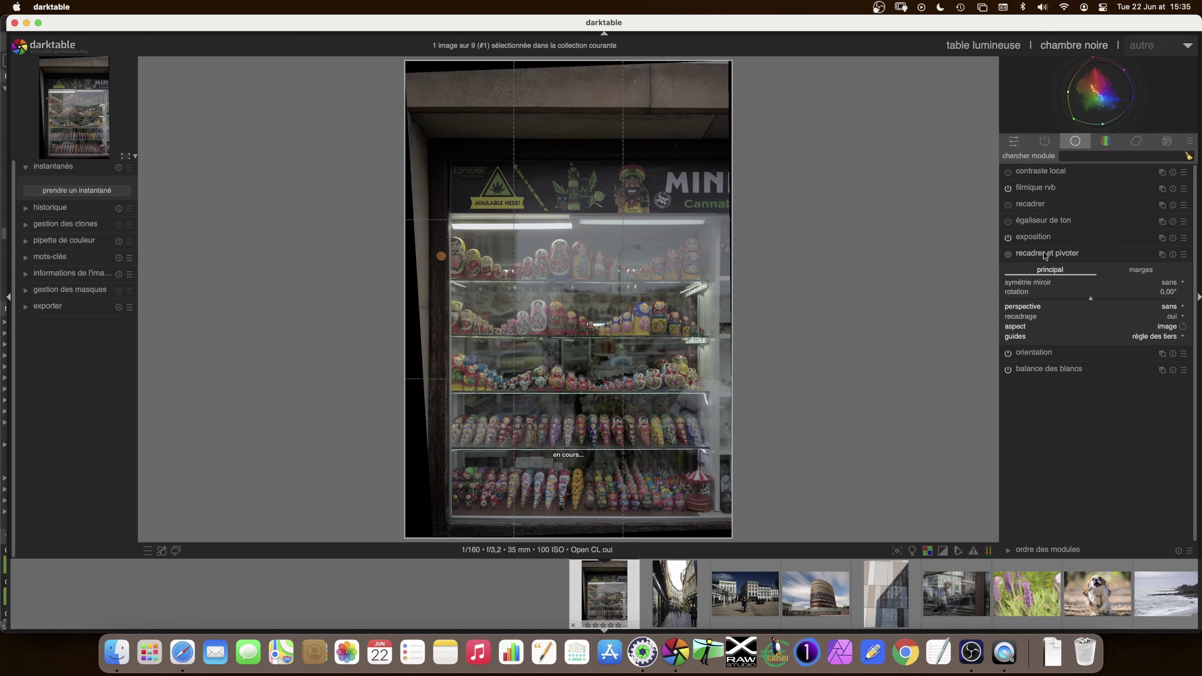
Step: Set the crop aspect to 'libre' and lower the crop's top edge below the shop sign
left_click(1170, 328)
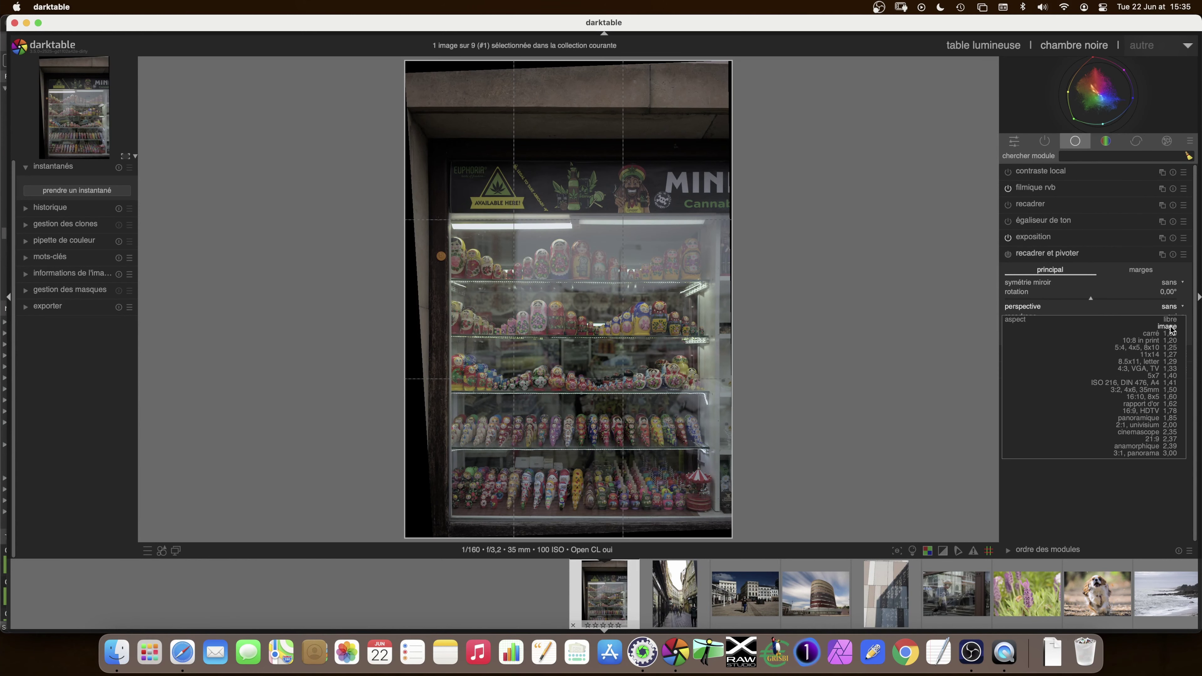
left_click(1169, 319)
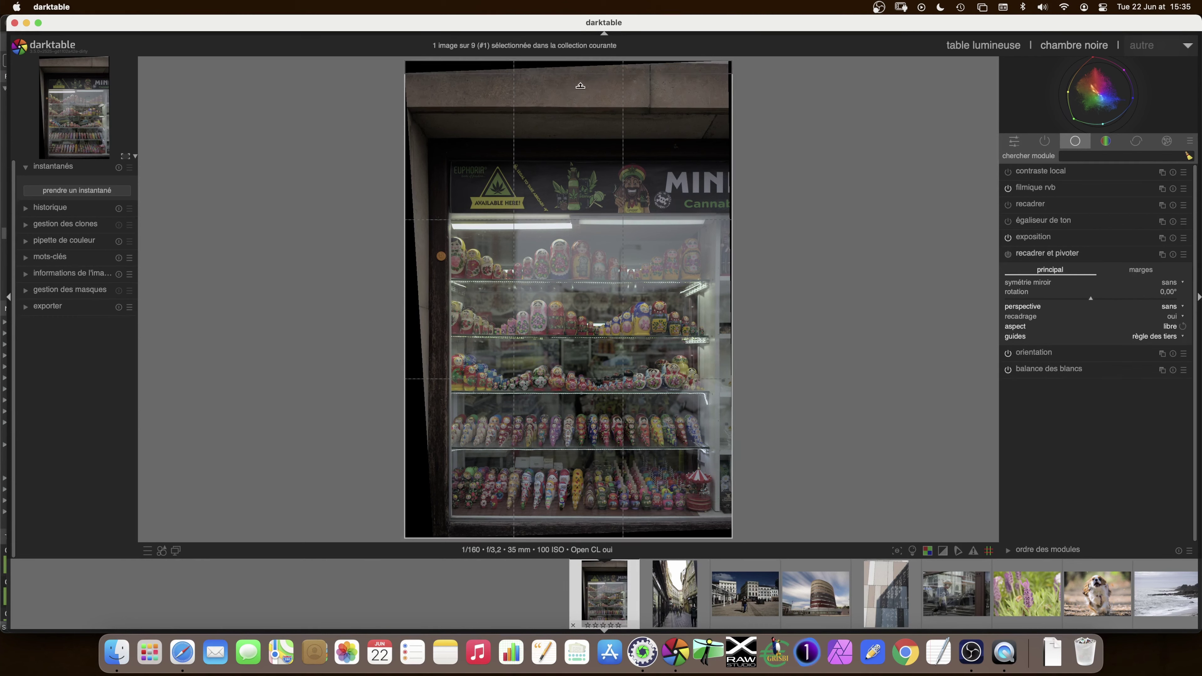
left_click_drag(586, 148, 579, 62)
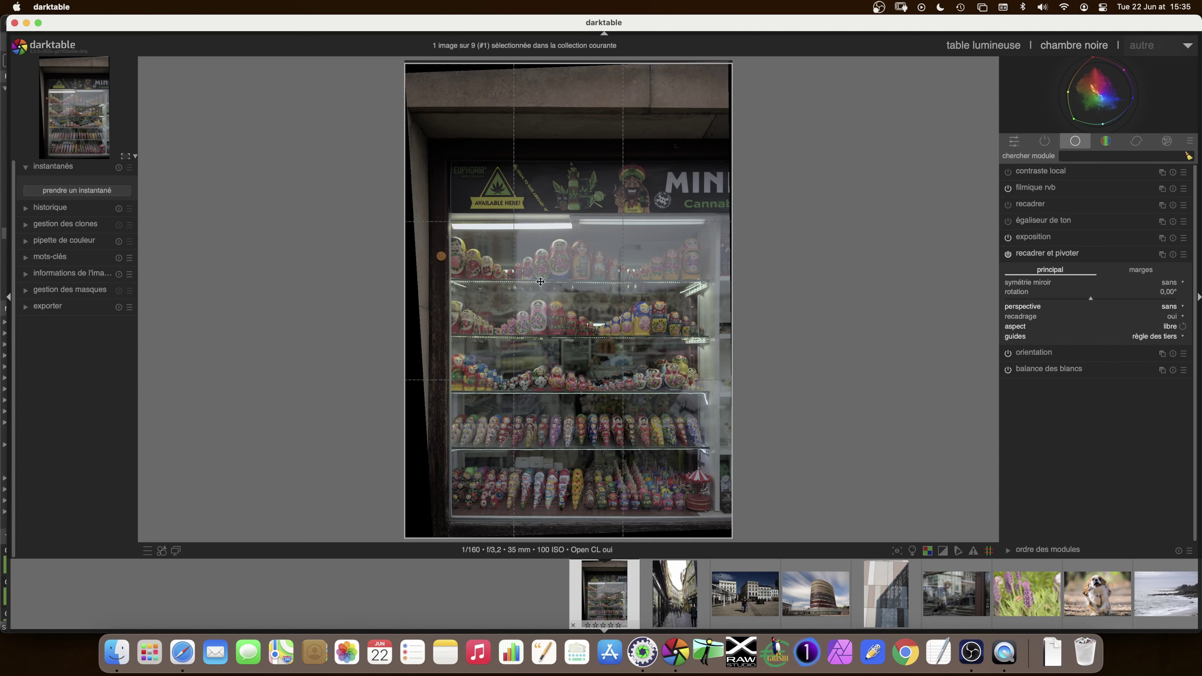
left_click_drag(564, 64, 573, 67)
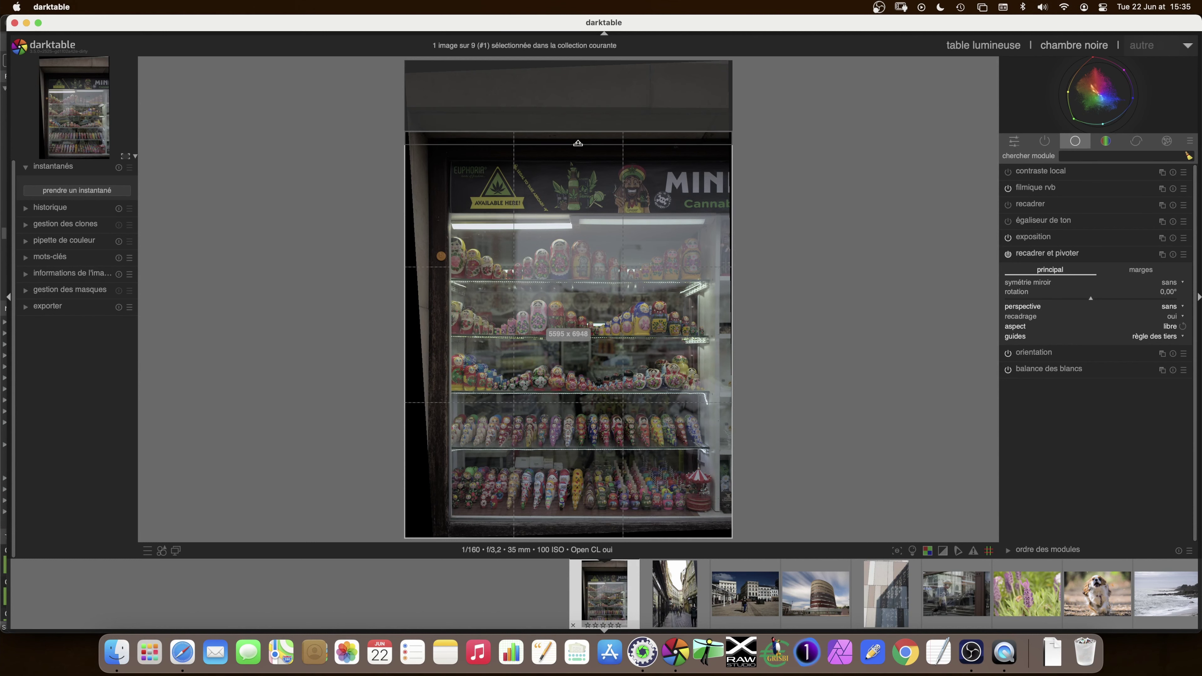
left_click_drag(573, 67, 576, 215)
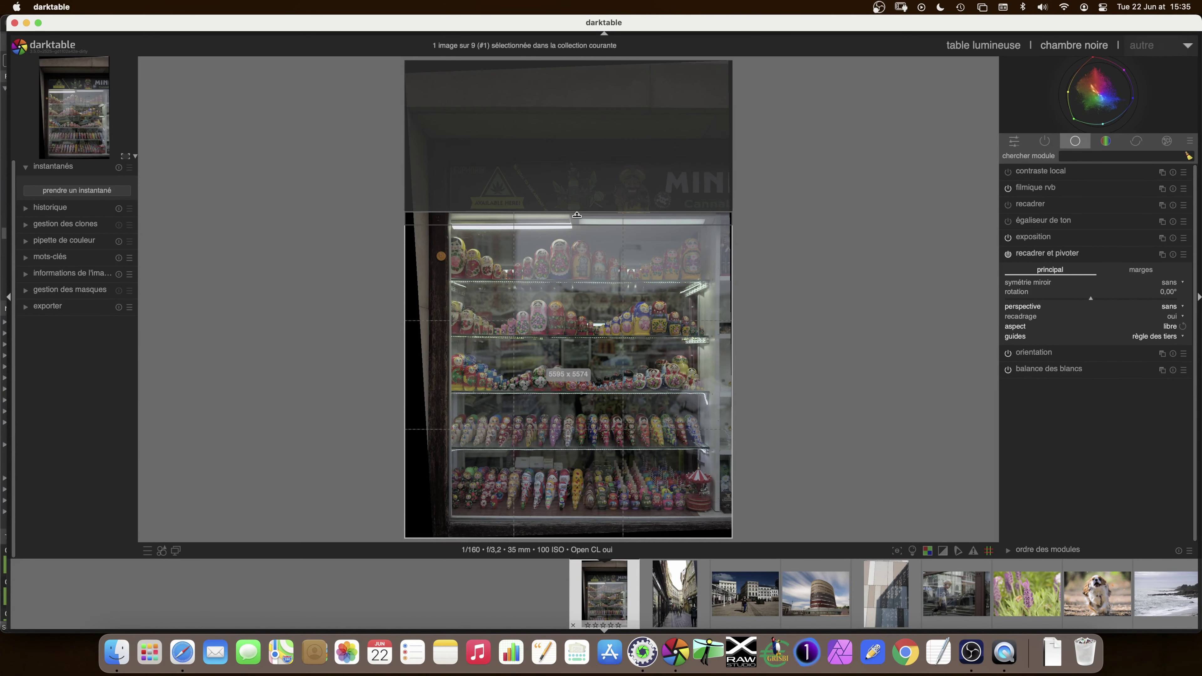
Step: Pull the right, bottom and left crop edges to the cabinet and apply the roughly 4633 x 5243 crop
left_click_drag(715, 347, 711, 348)
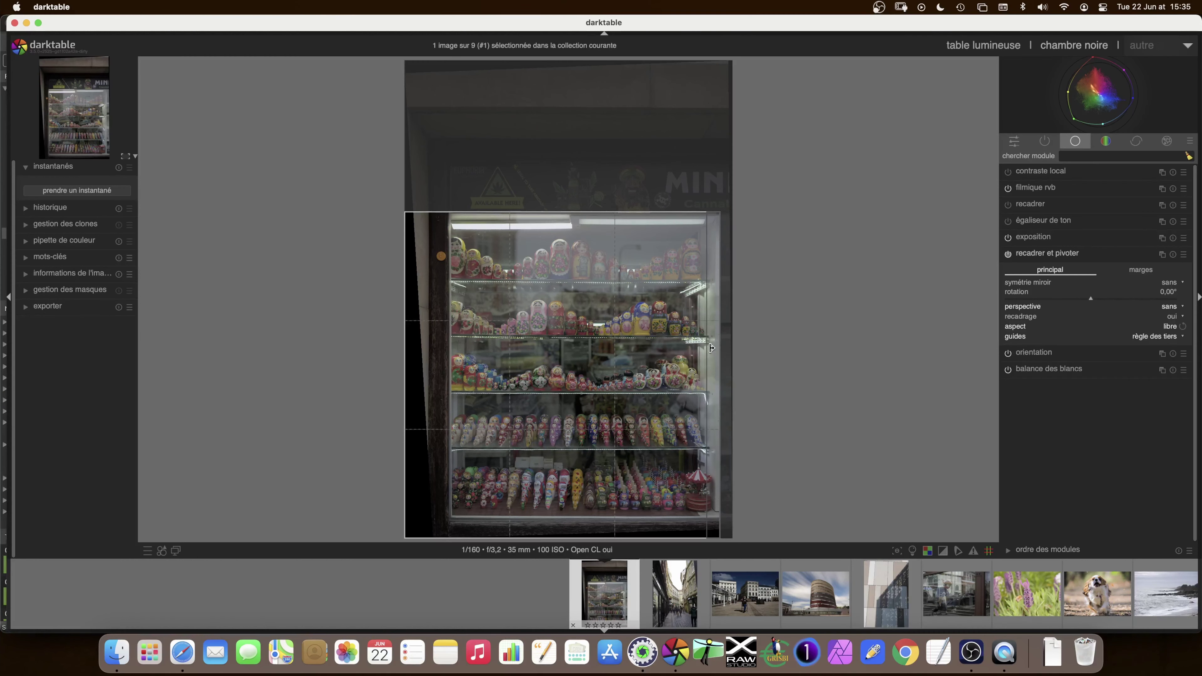
left_click_drag(585, 527, 583, 529)
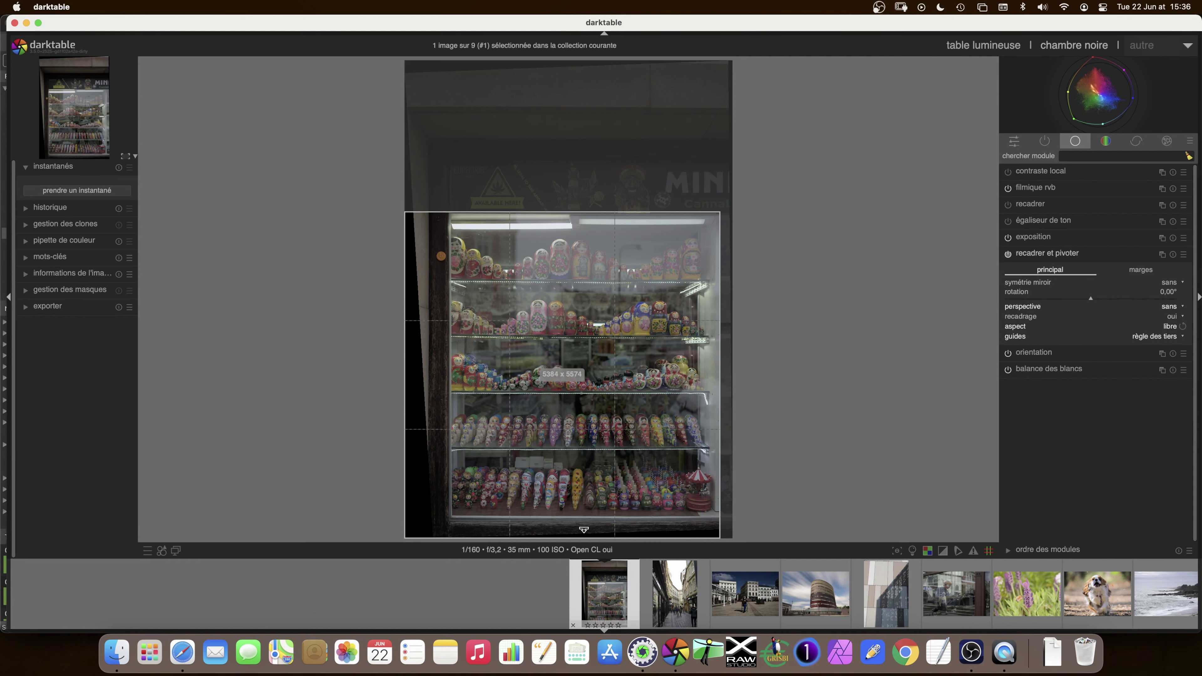
left_click_drag(584, 529, 582, 514)
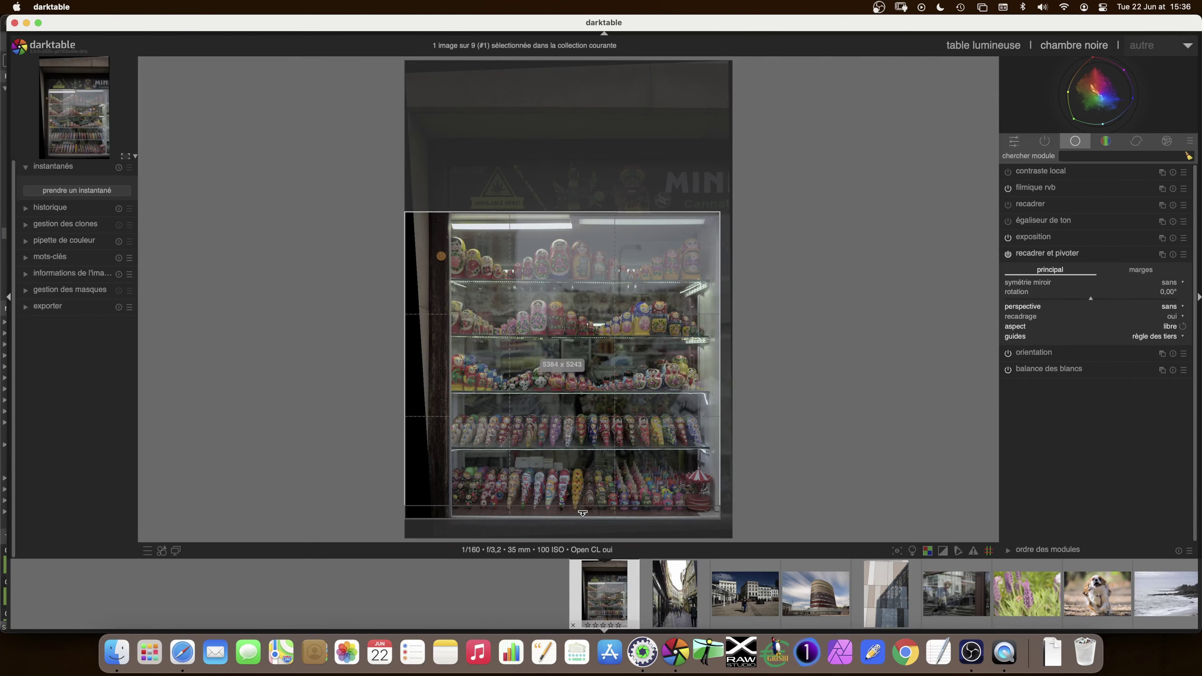
left_click_drag(582, 514, 582, 513)
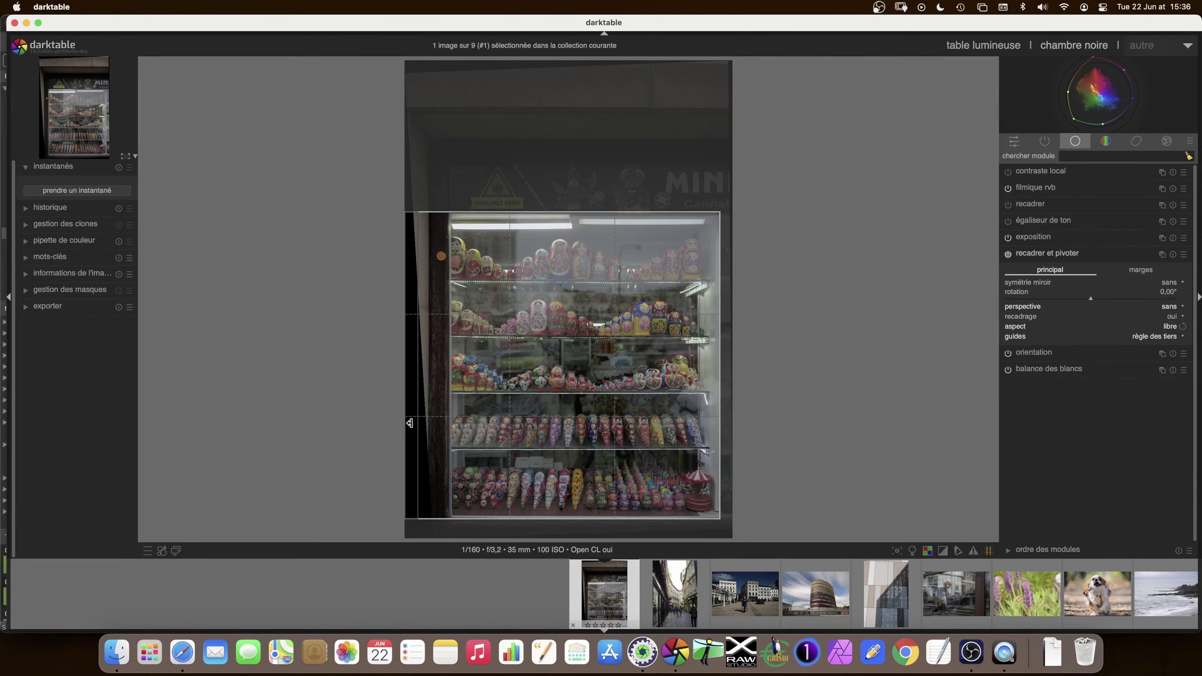
left_click_drag(412, 422, 453, 425)
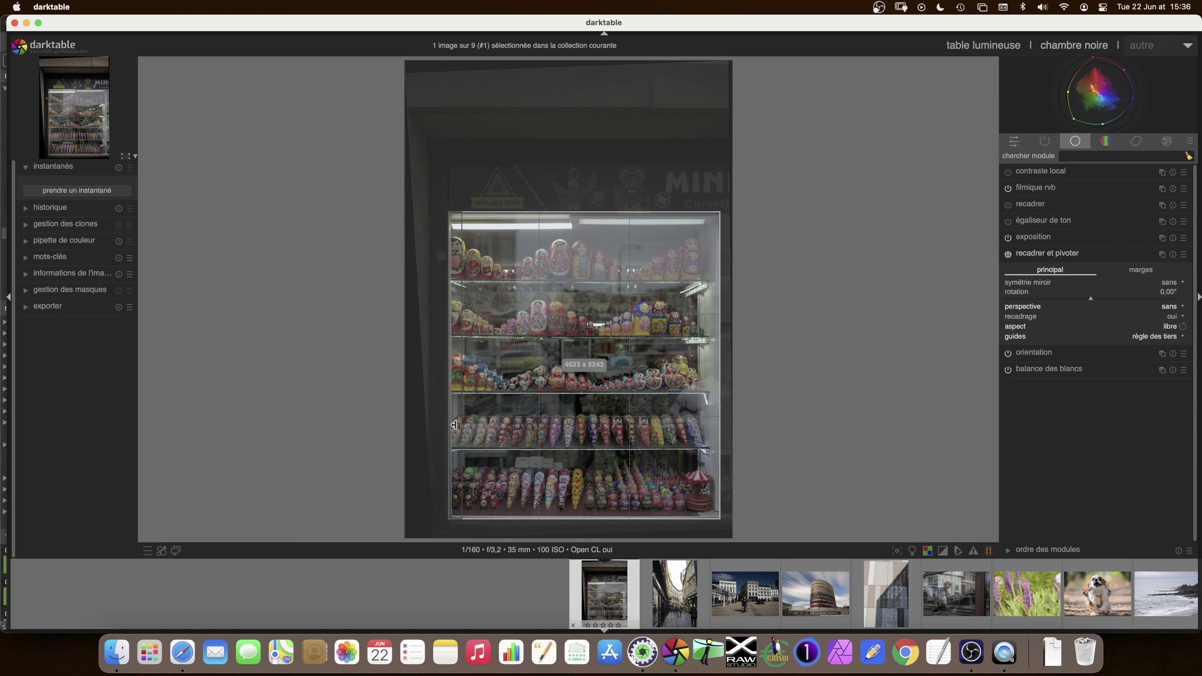
left_click_drag(453, 424, 454, 425)
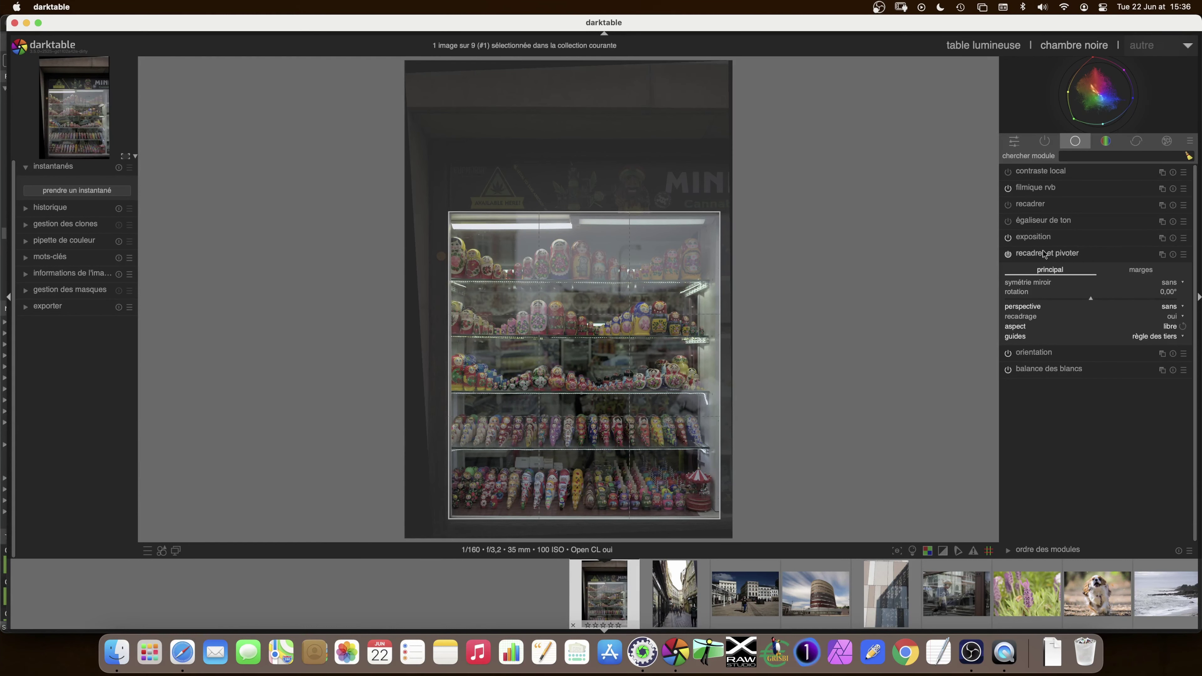
left_click(1045, 254)
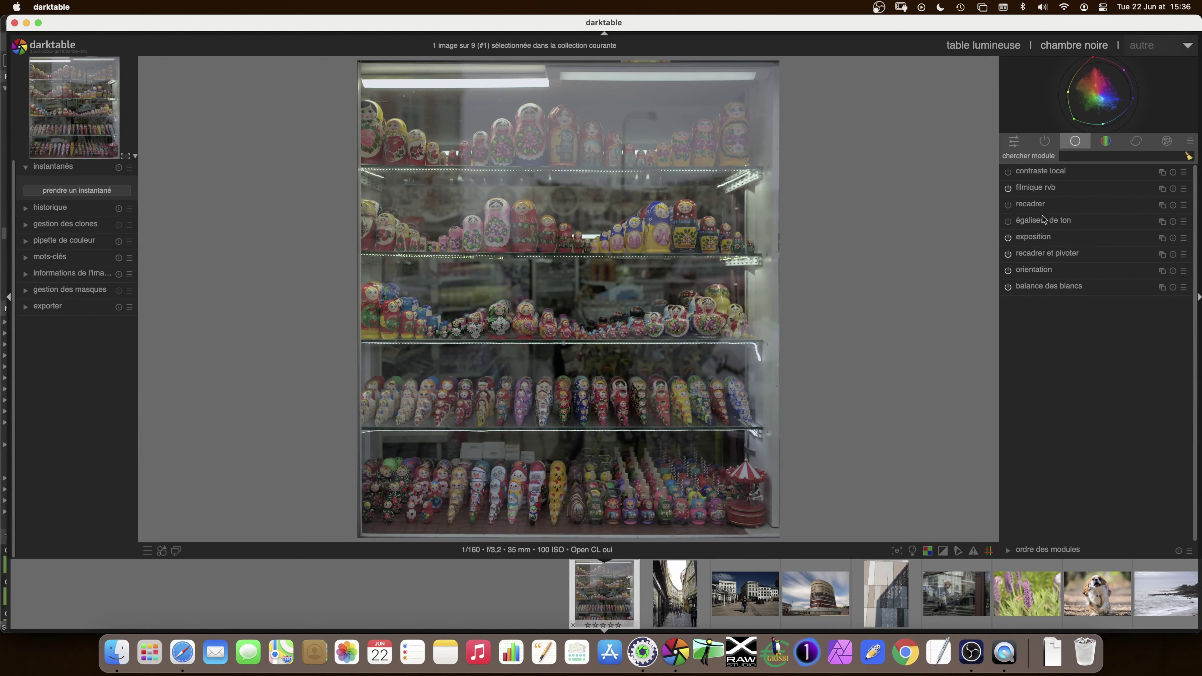
Step: Apply the crop to the matryoshka display photo and open the round tower photo
left_click(1036, 253)
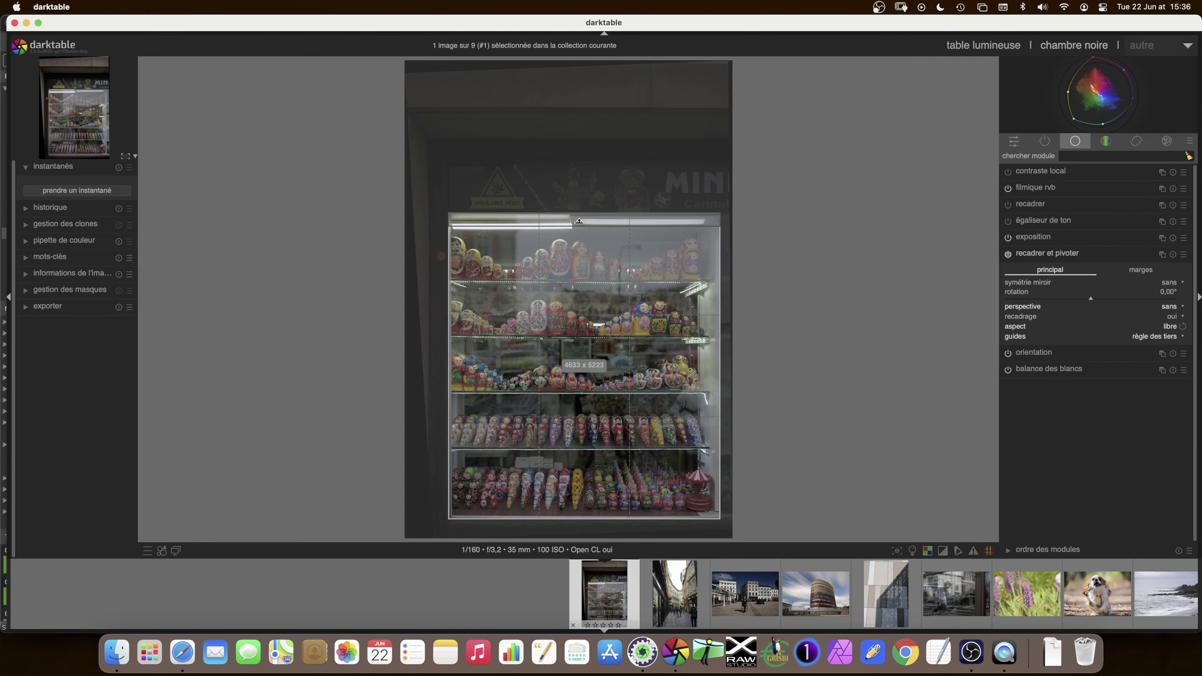
left_click(1064, 254)
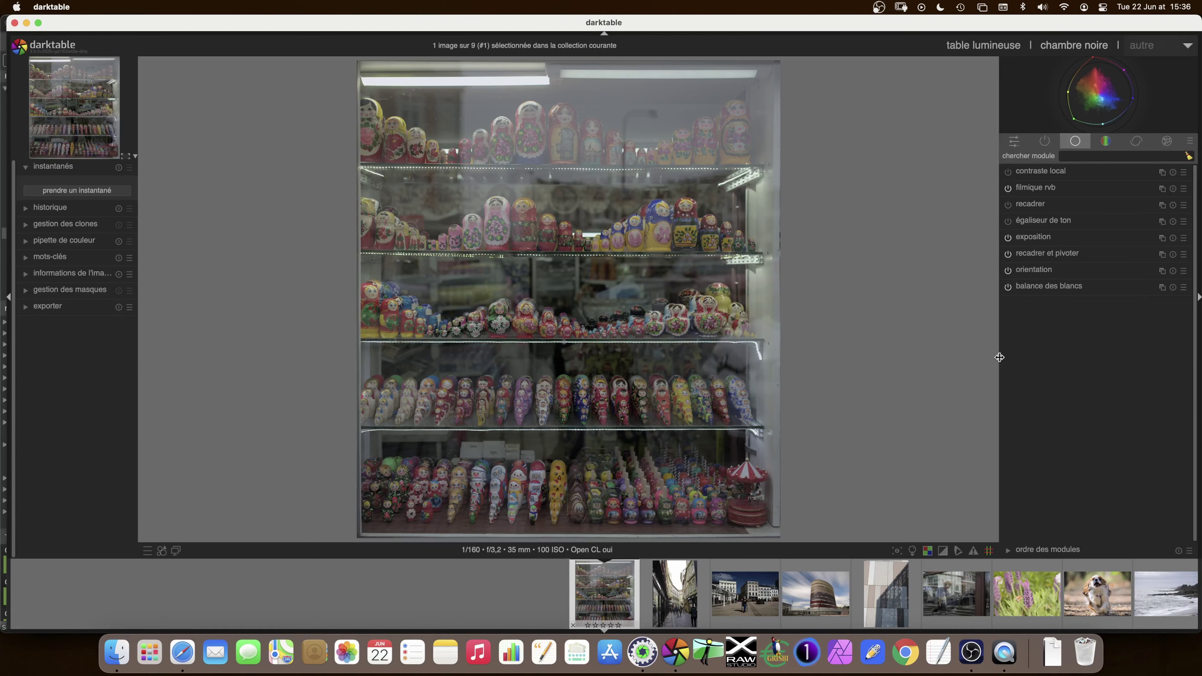
mouse_move(815, 594)
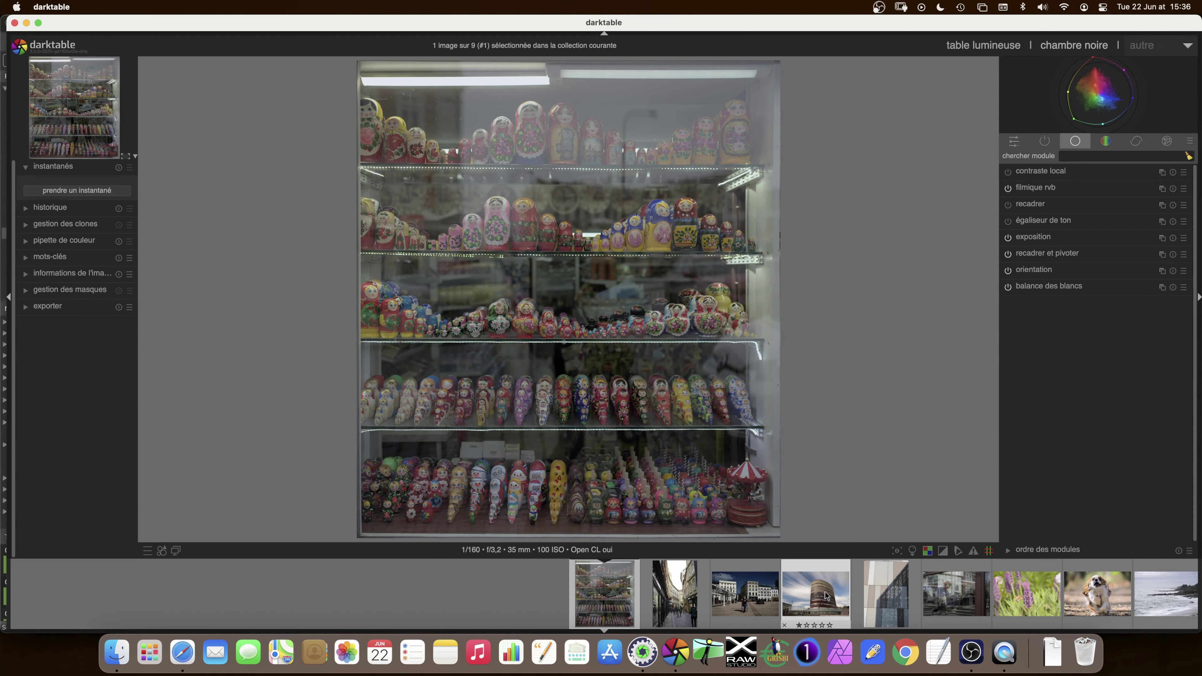
left_click(825, 596)
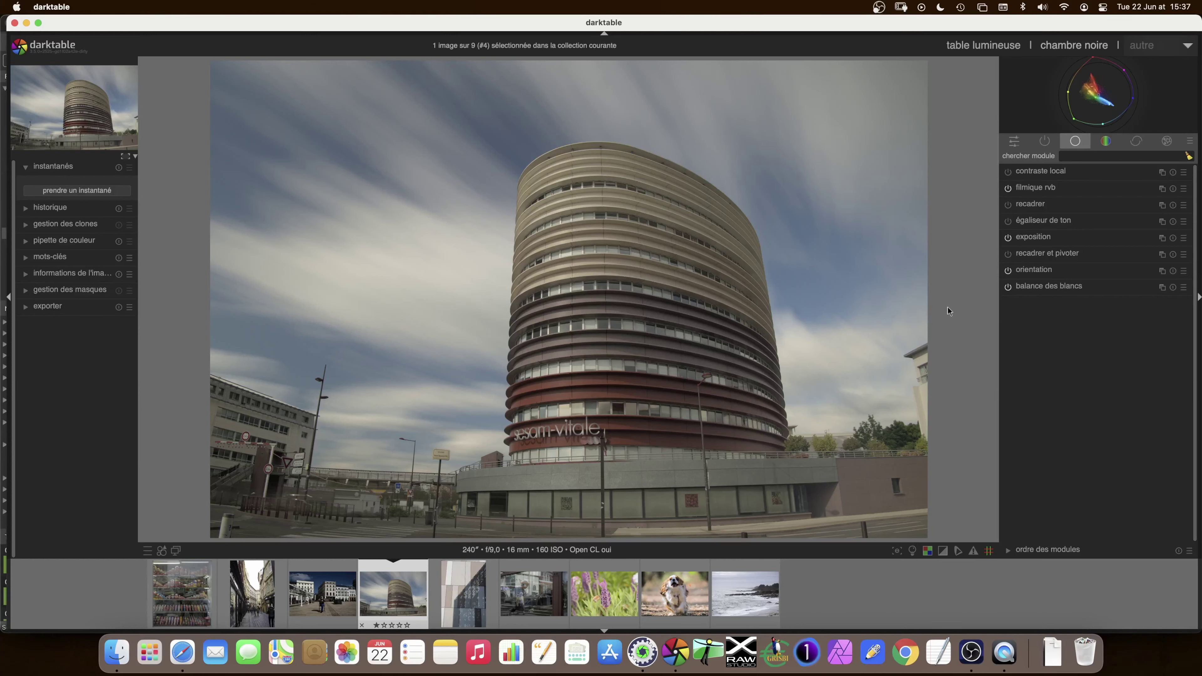
Step: Turn on 'correction des objectifs' for the tower after comparing on/off, then expand 'correction de perspective'
left_click(1135, 141)
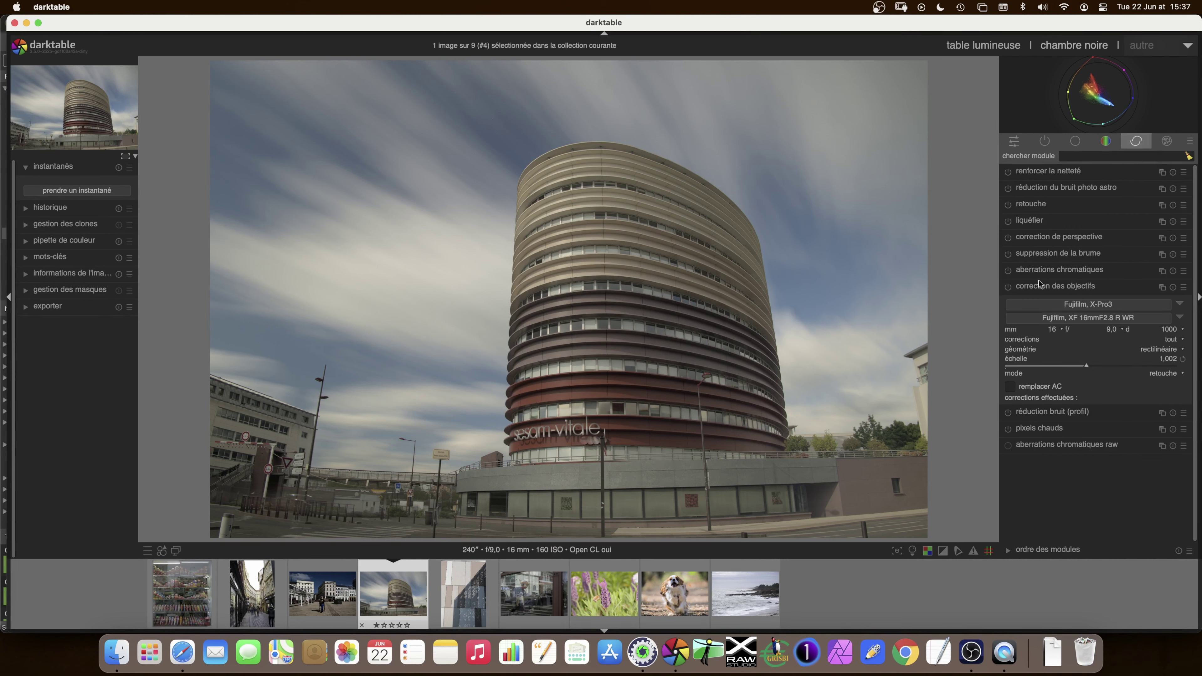
left_click(1008, 288)
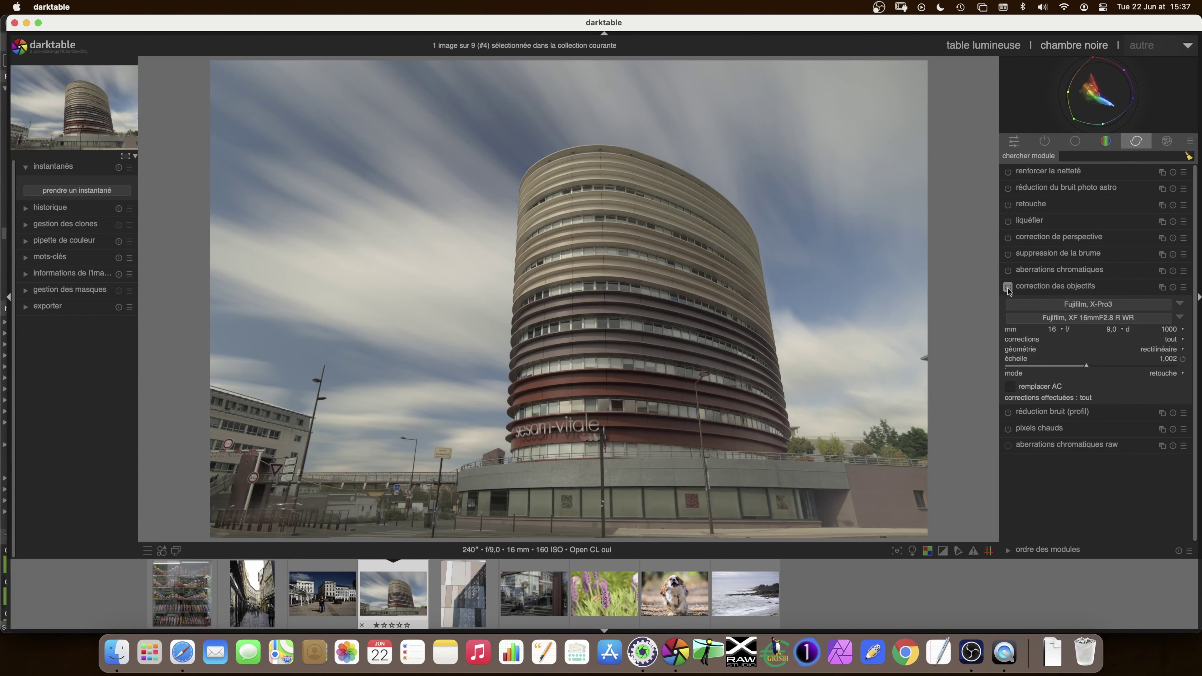
left_click(1007, 287)
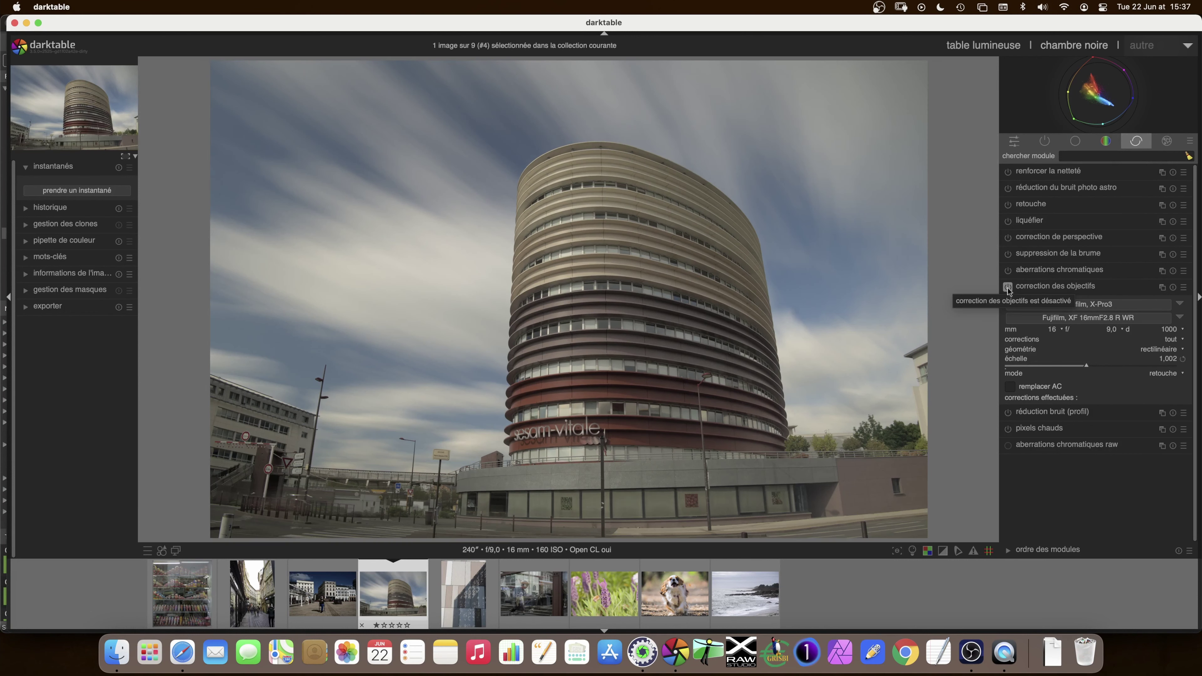
left_click(1008, 287)
left_click(1008, 288)
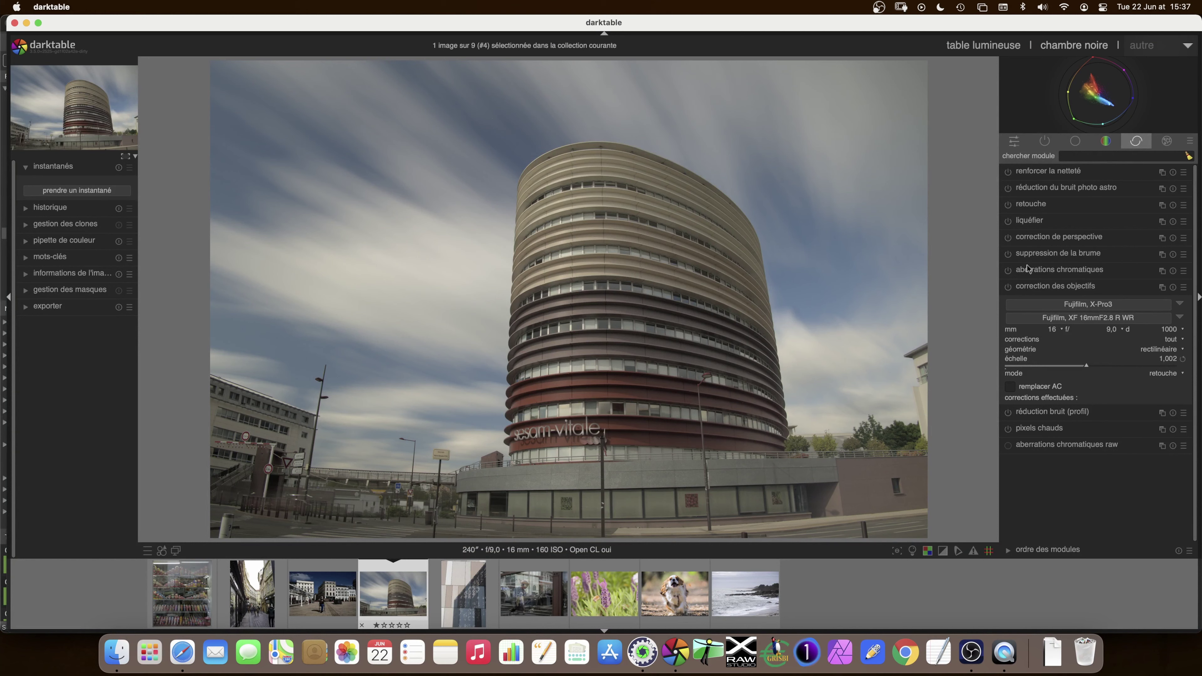
left_click(1007, 287)
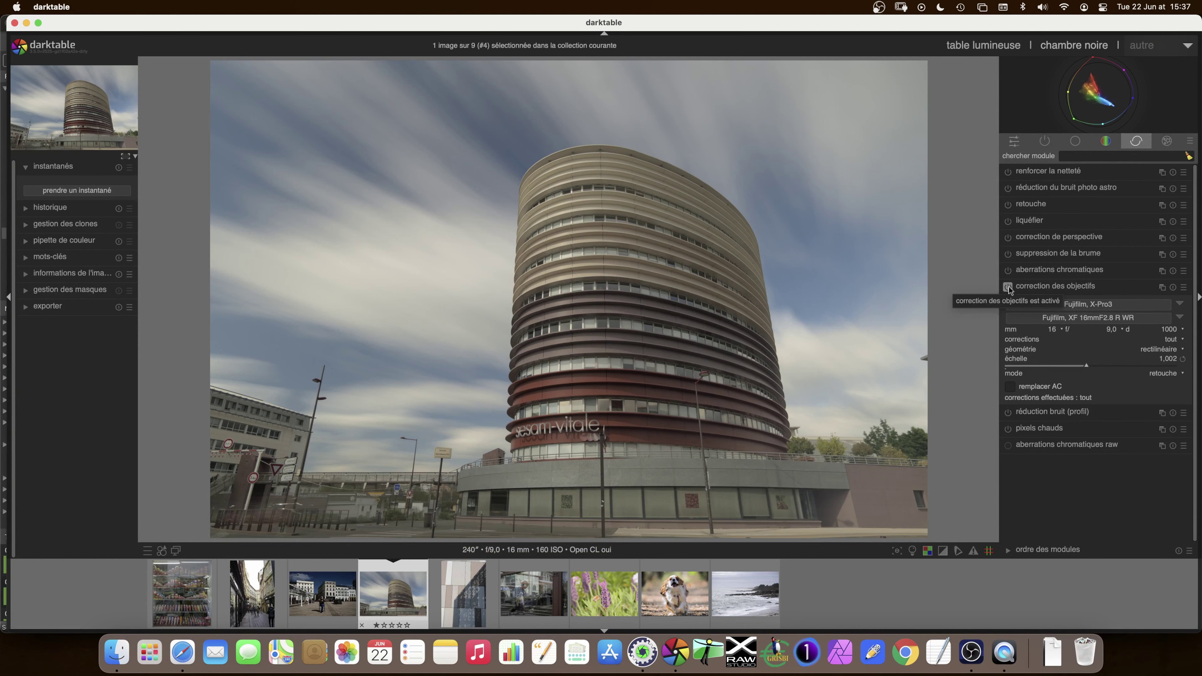
left_click(1059, 286)
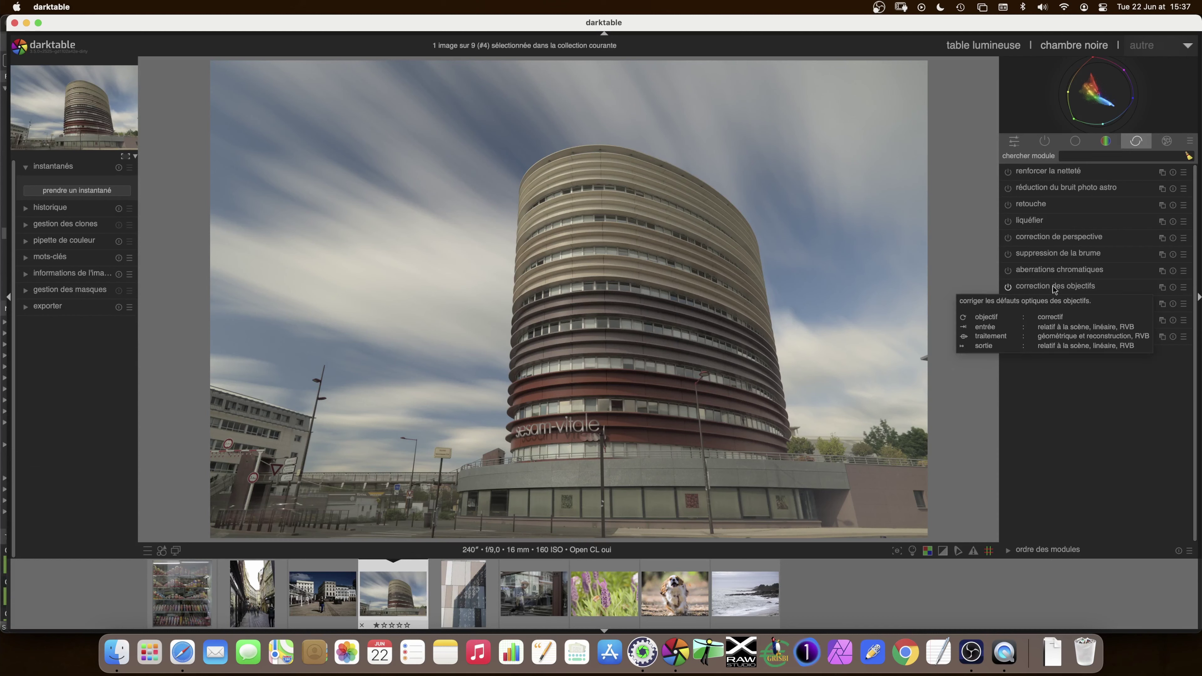
left_click(1043, 237)
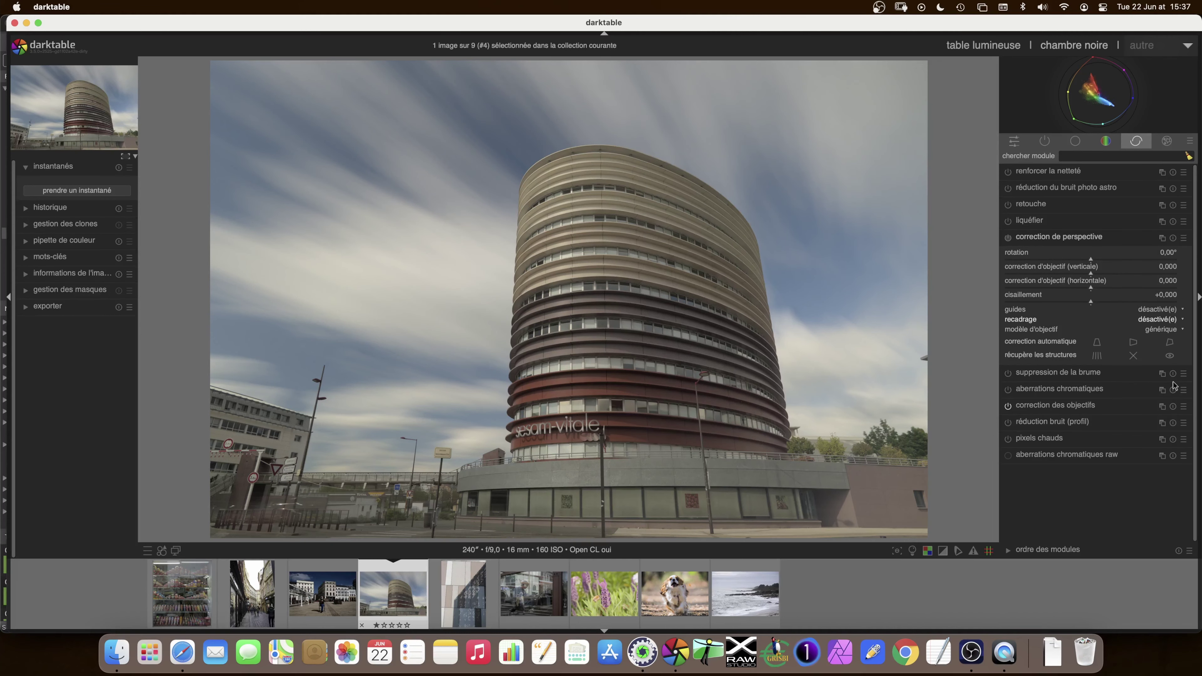
left_click(1170, 343)
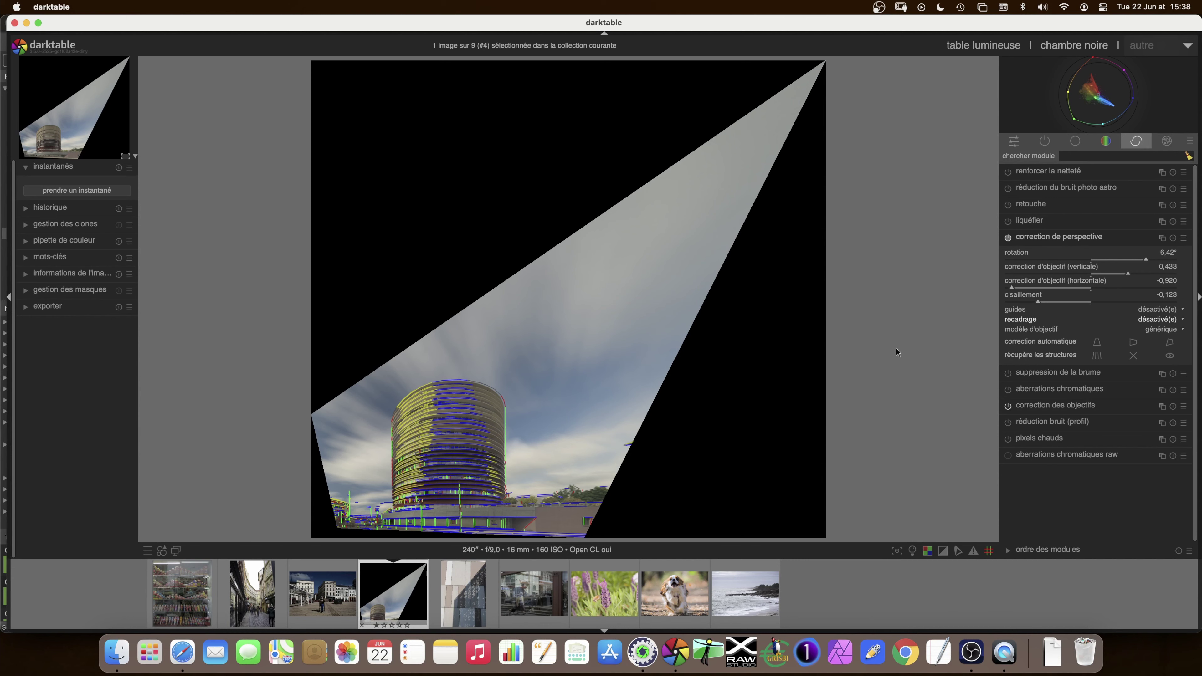
left_click(1173, 238)
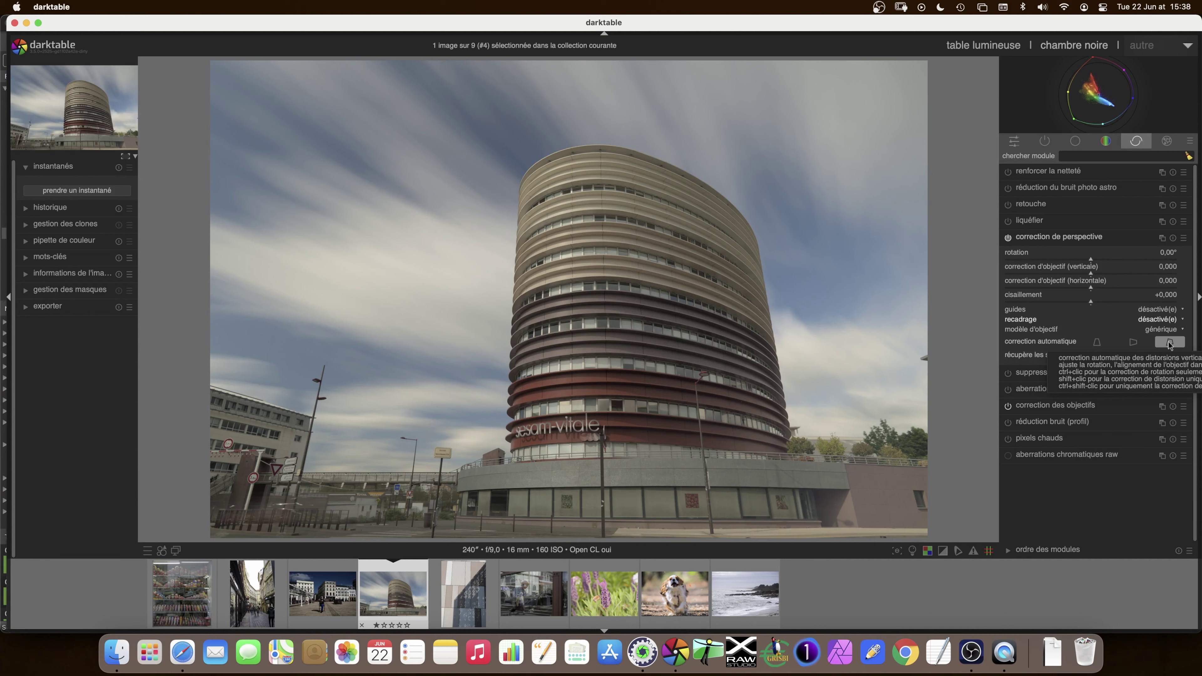
left_click(1173, 345)
left_click_drag(1200, 333, 1158, 332)
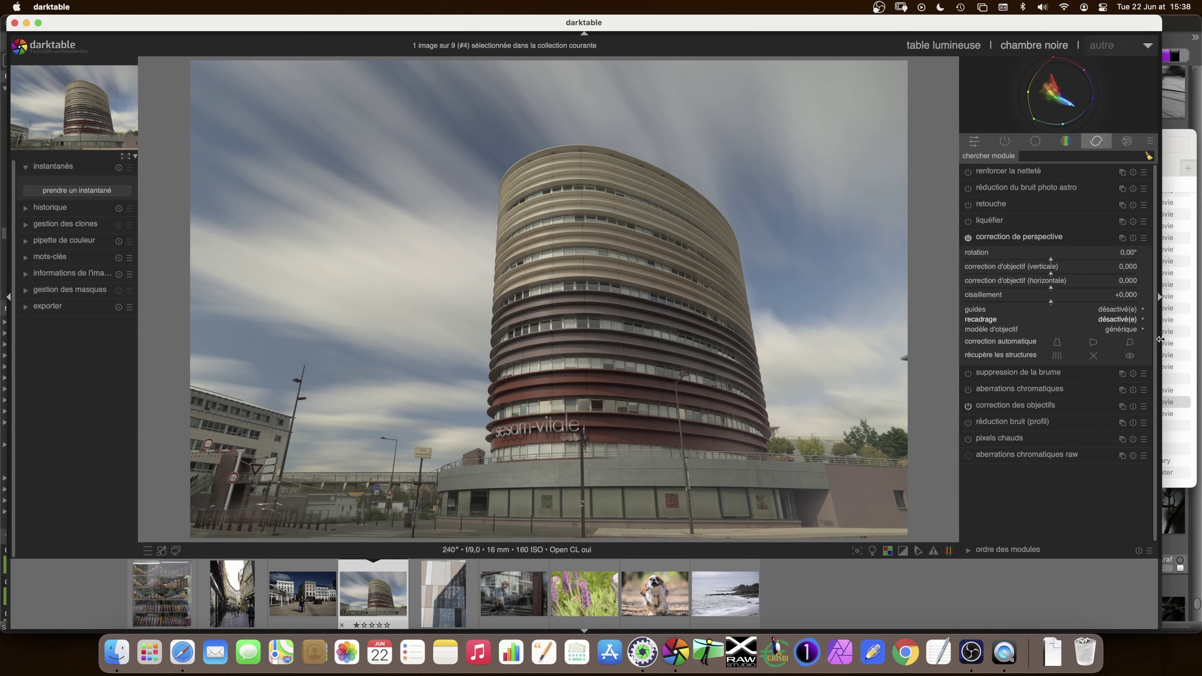
left_click_drag(1160, 339, 1198, 340)
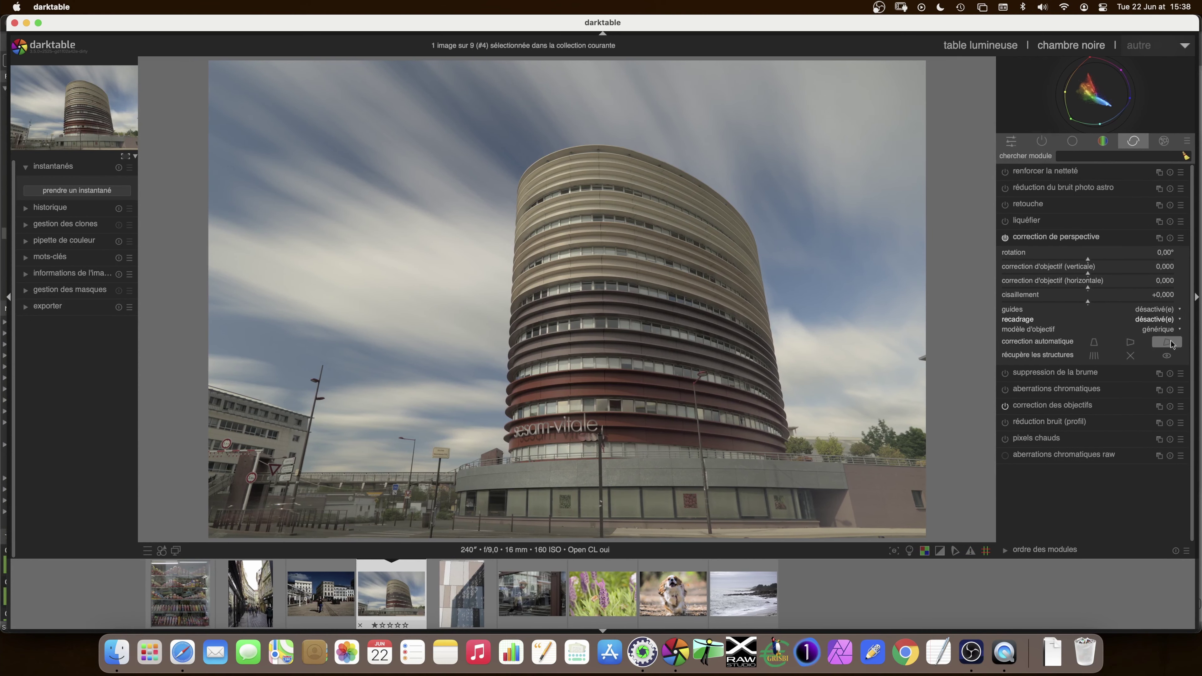
left_click(1171, 344)
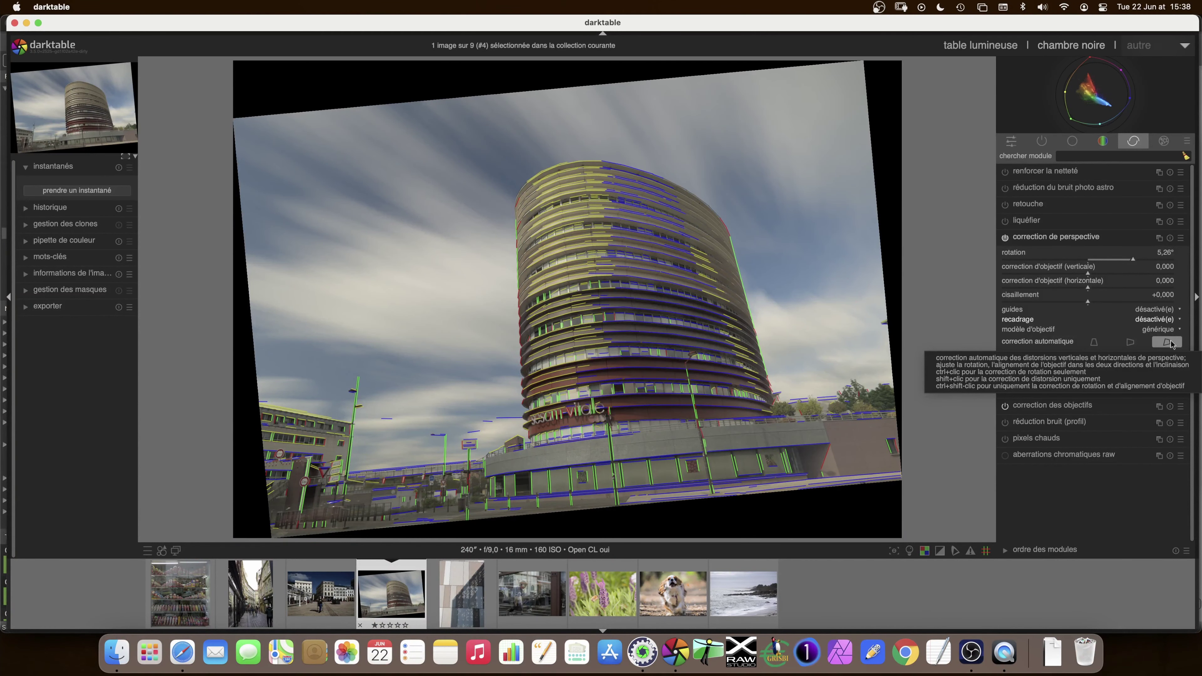
left_click(1169, 238)
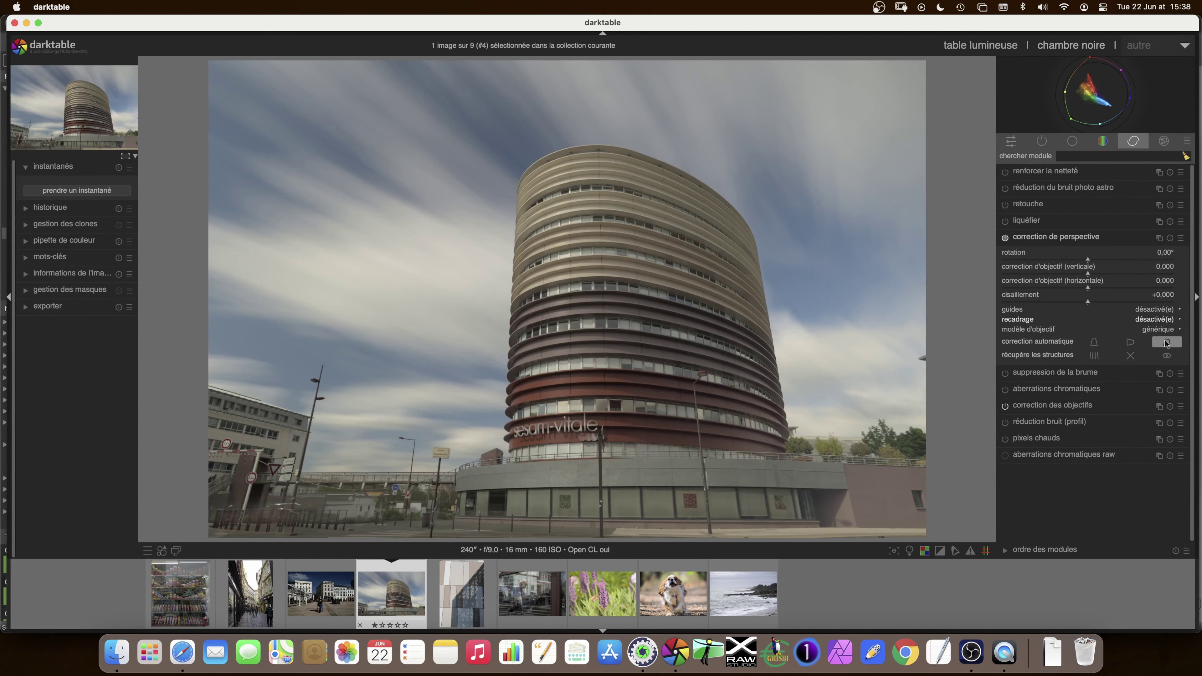
left_click(1166, 343)
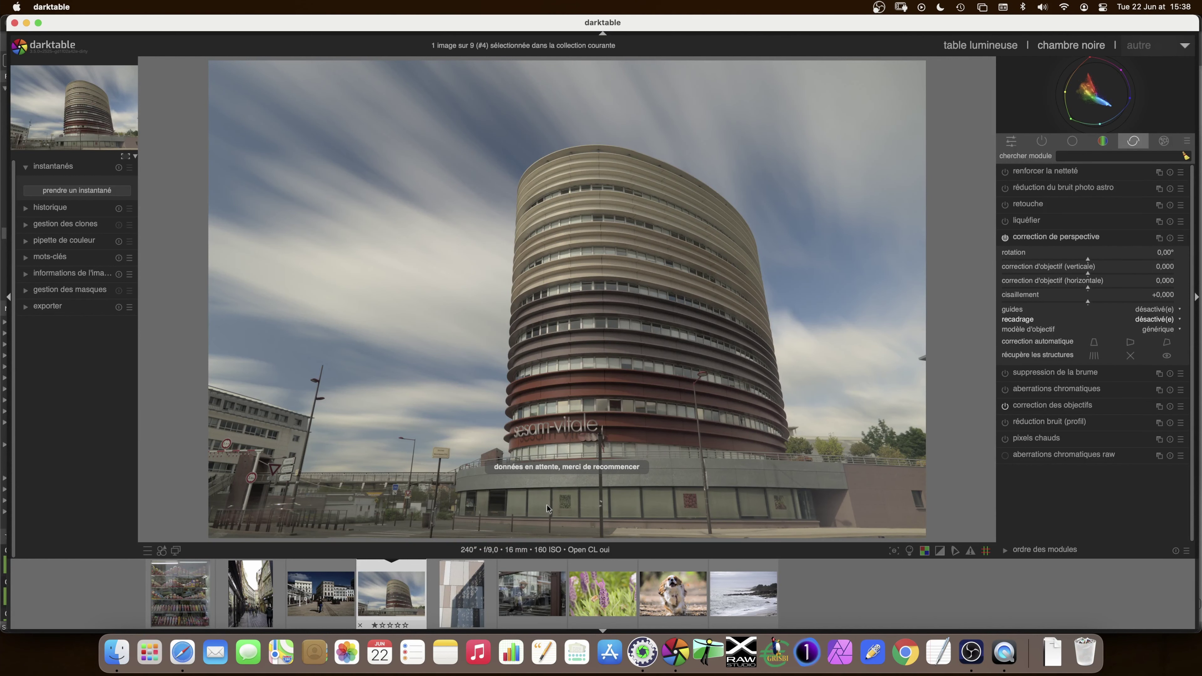
left_click(461, 600)
left_click(533, 594)
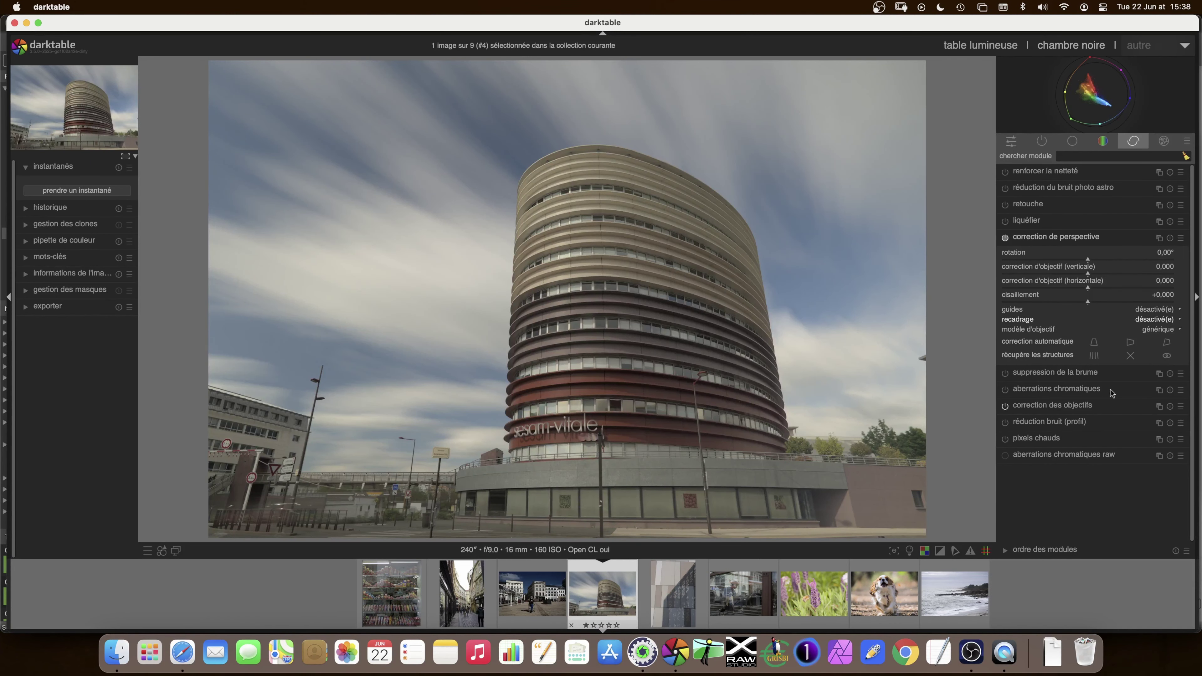
Step: Auto-correct the tower's verticals, snapshot the result, then reset perspective correction to zero
left_click(1167, 341)
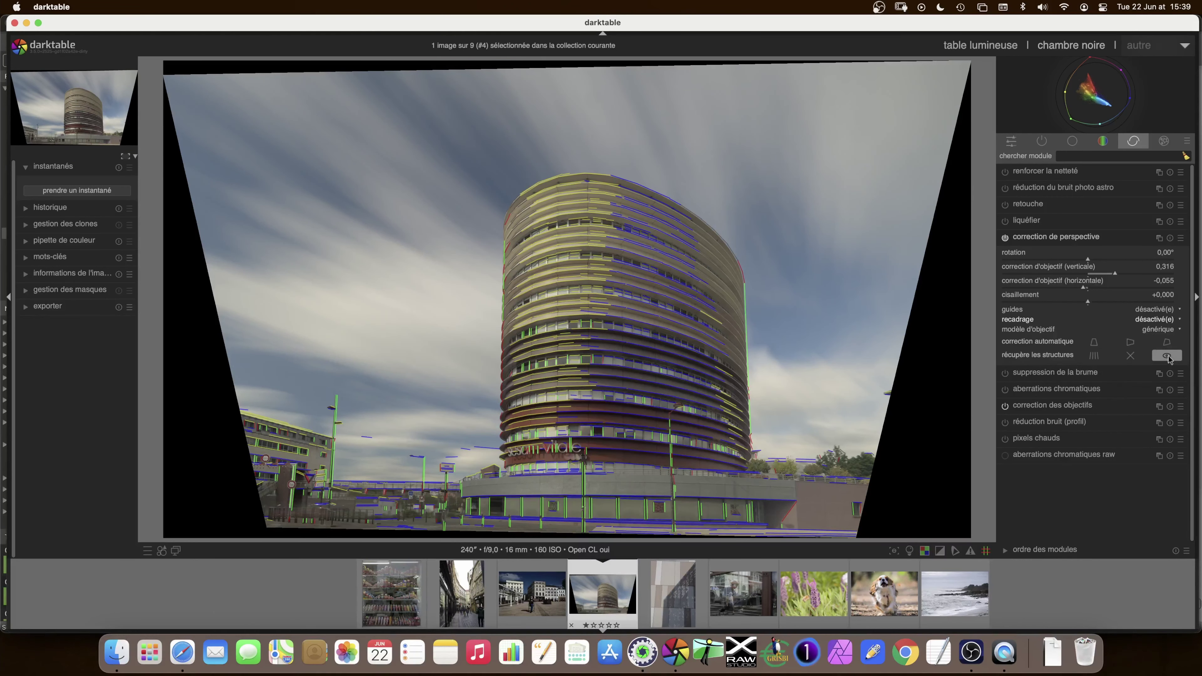
left_click(1167, 355)
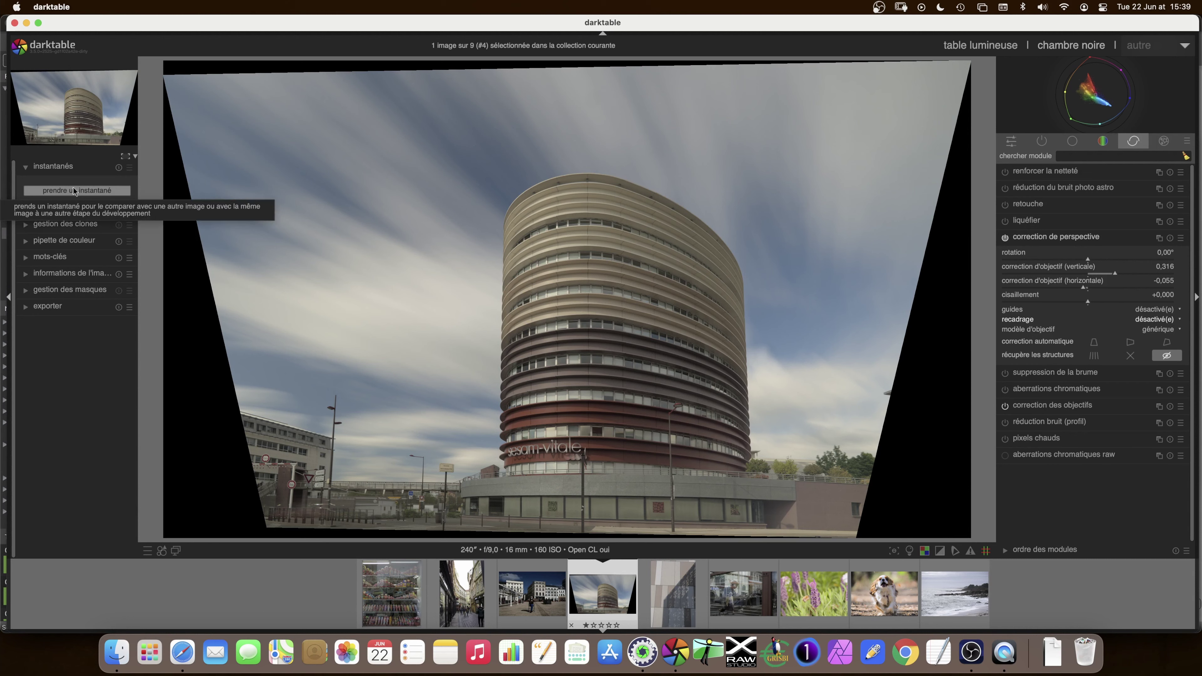
left_click(73, 188)
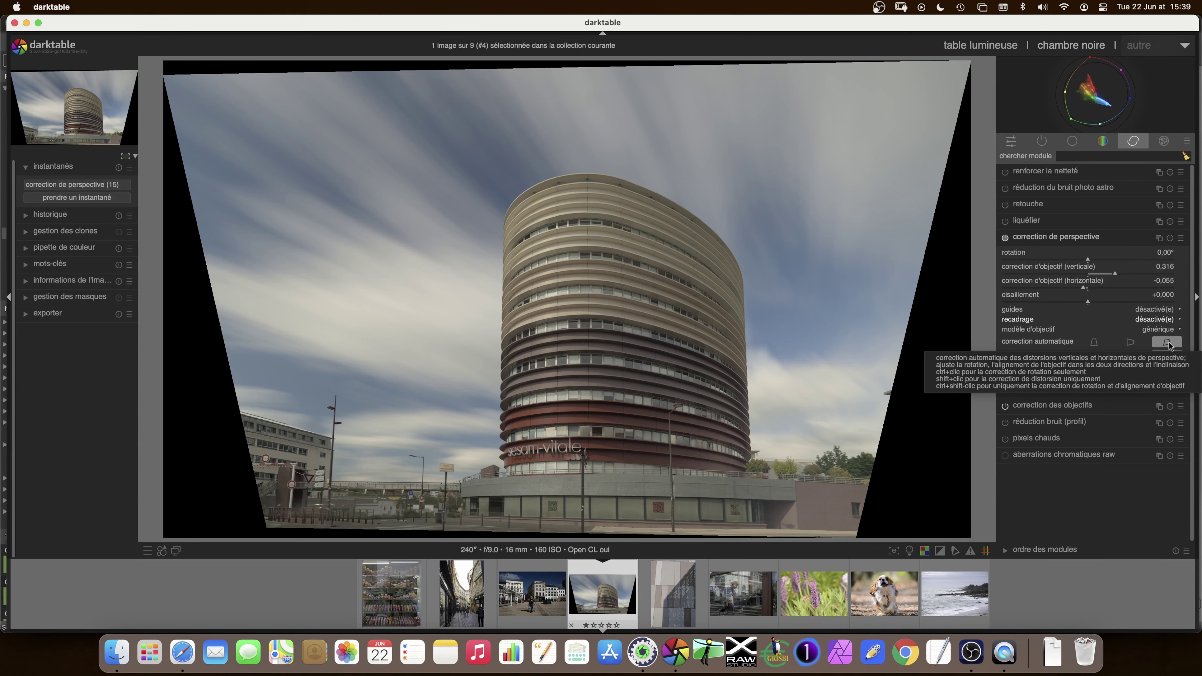
left_click(1170, 238)
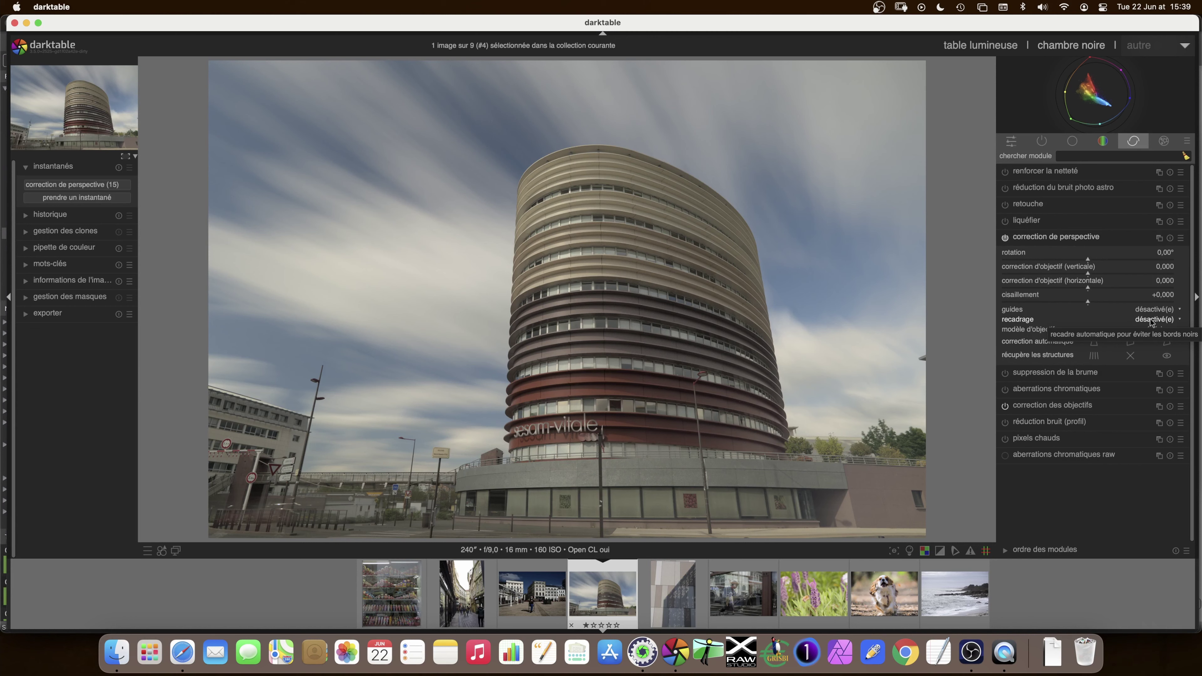
Step: Retry automatic perspective correction on the tower, briefly visiting the wall photo, then reset the values
left_click(1167, 342)
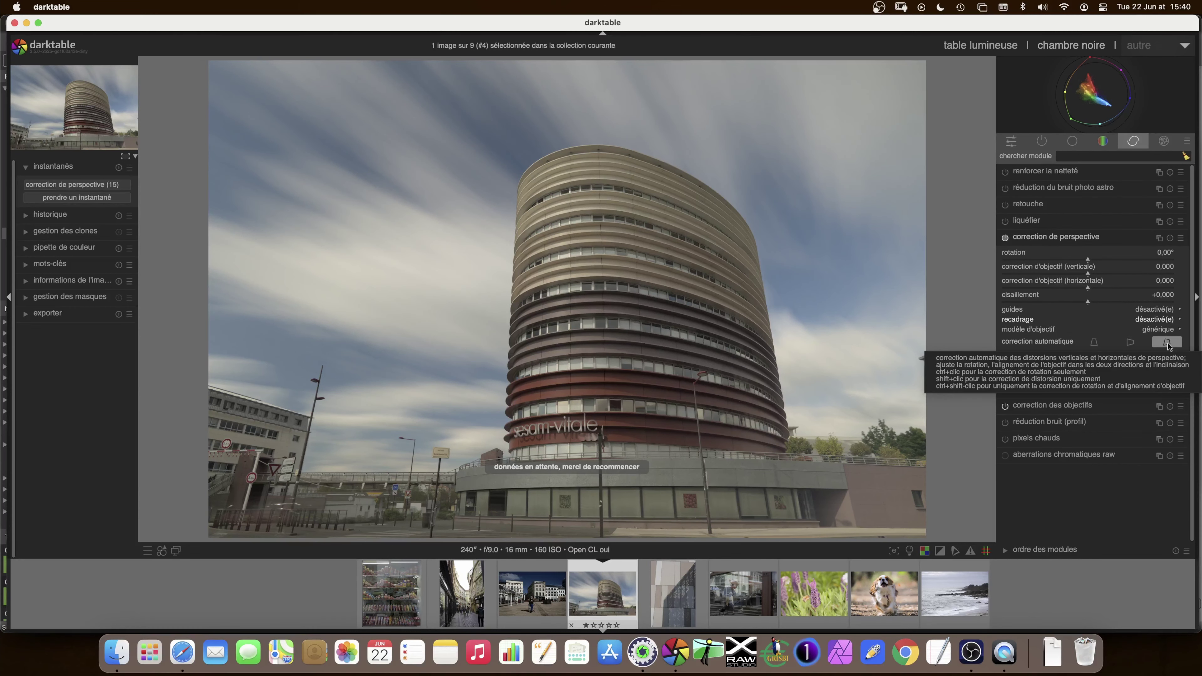
left_click(669, 602)
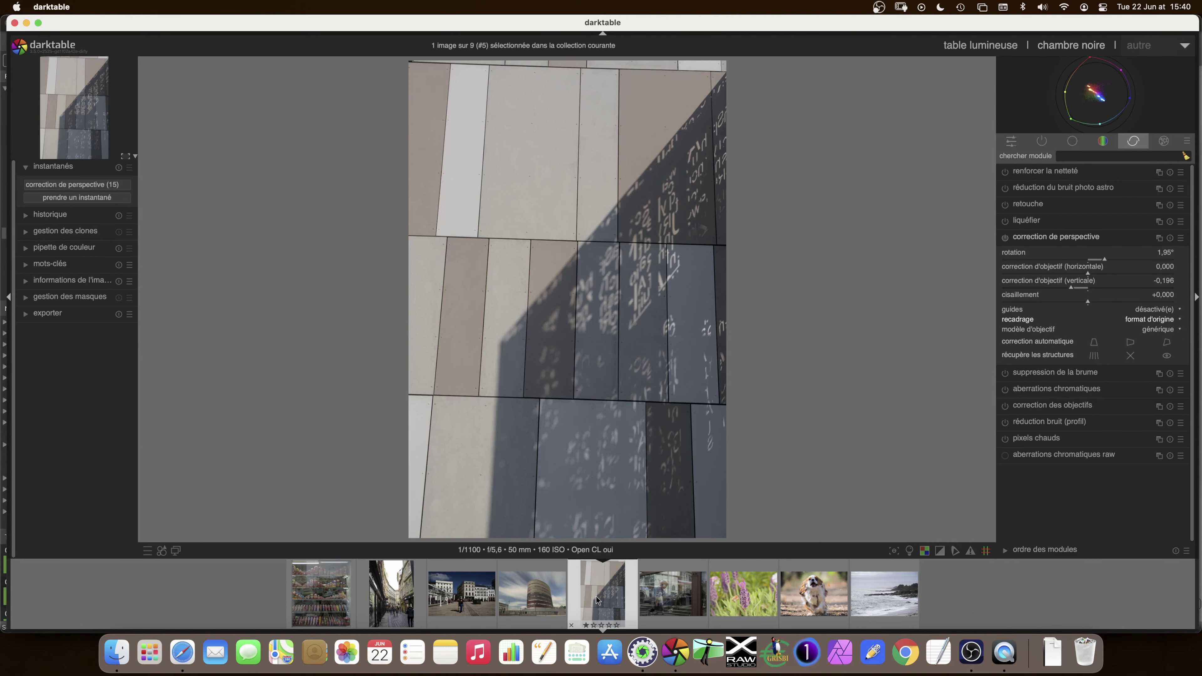
left_click(526, 599)
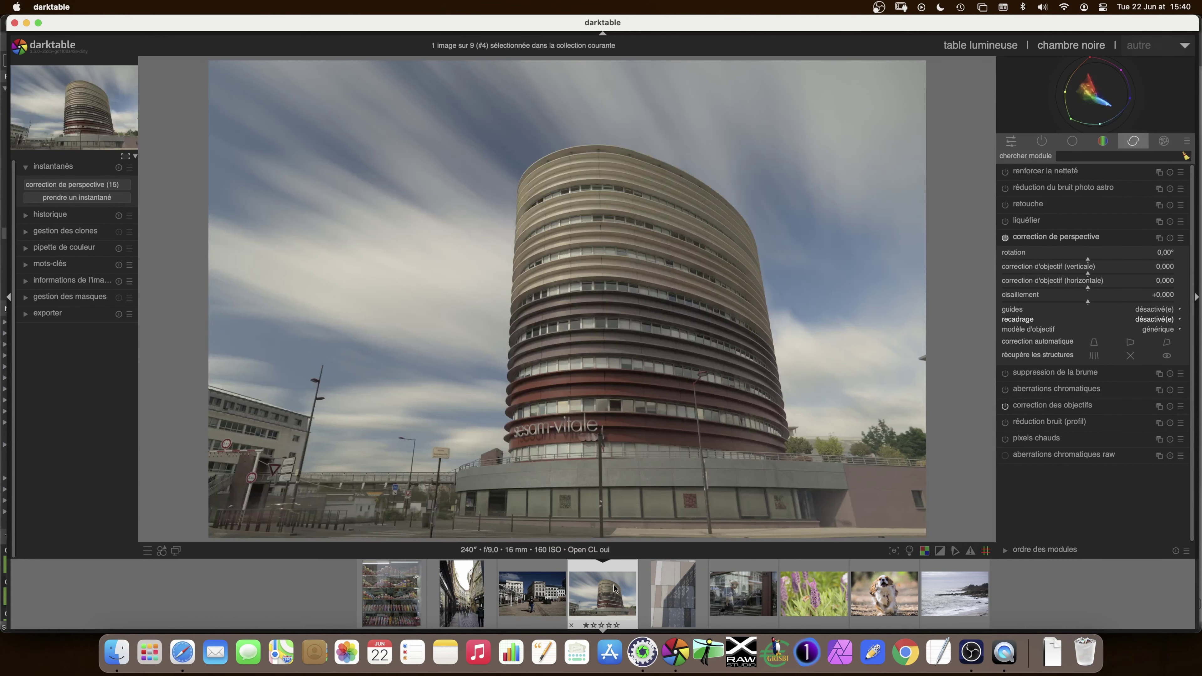
left_click(1166, 343)
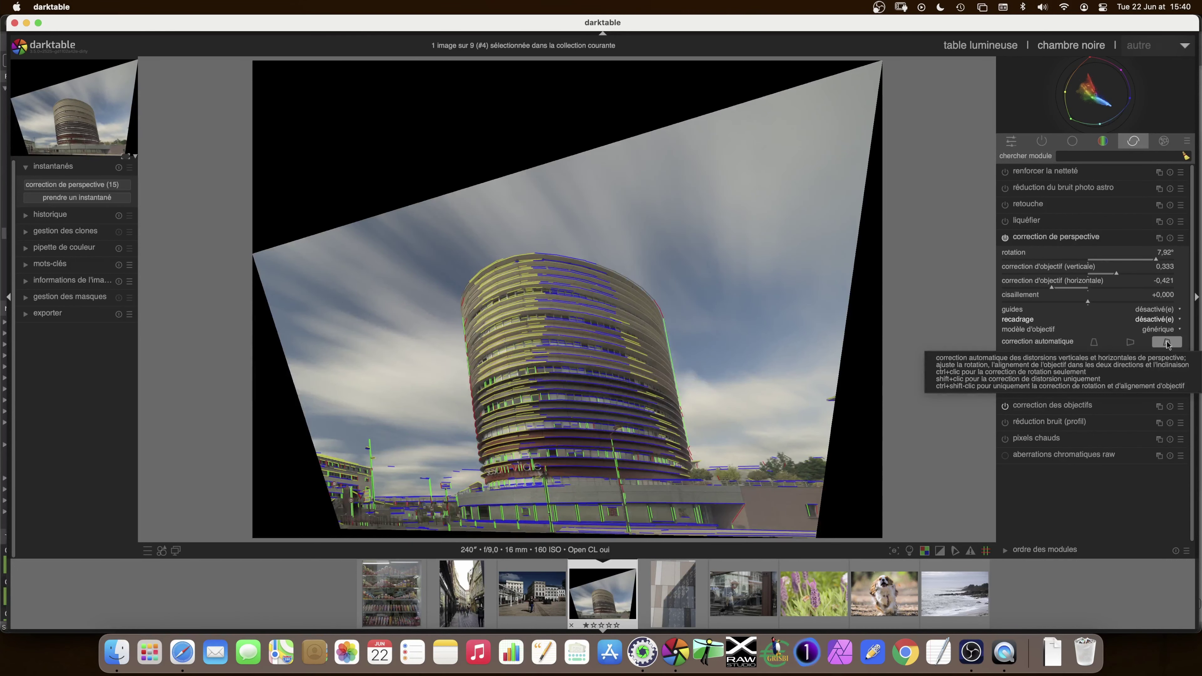
left_click(1169, 238)
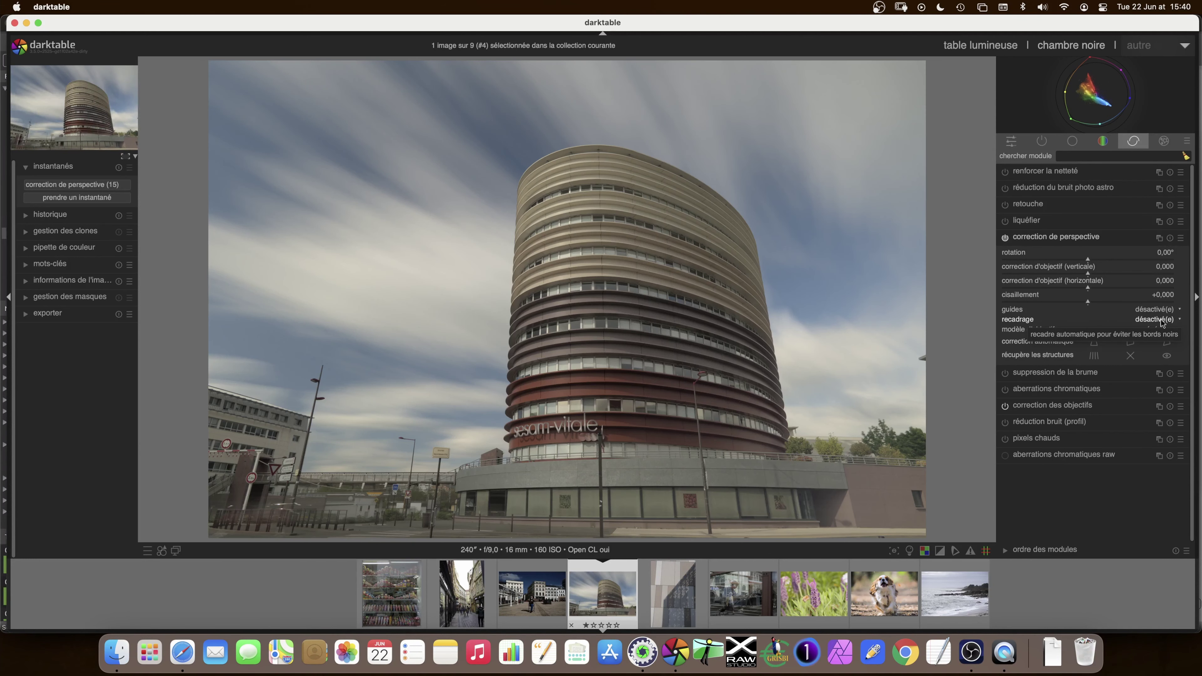
Step: Re-enable perspective correction and auto-correct verticals to 0,36° rotation and 0,456, hiding structure lines
left_click(1094, 342)
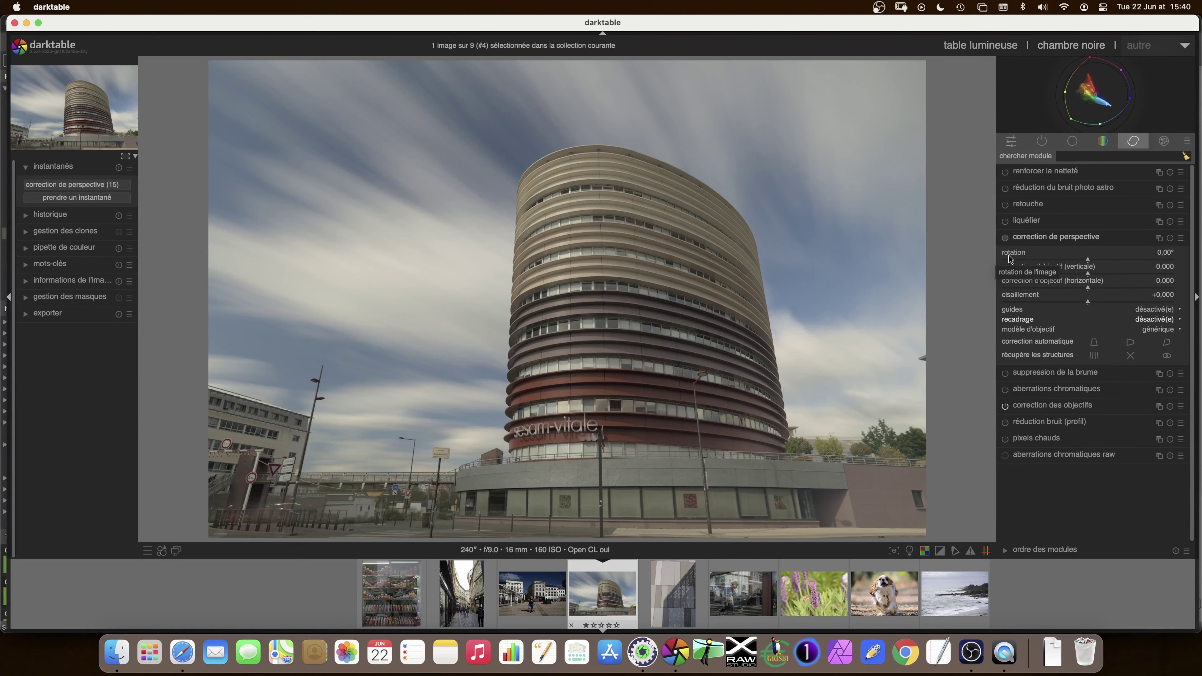
left_click(1005, 238)
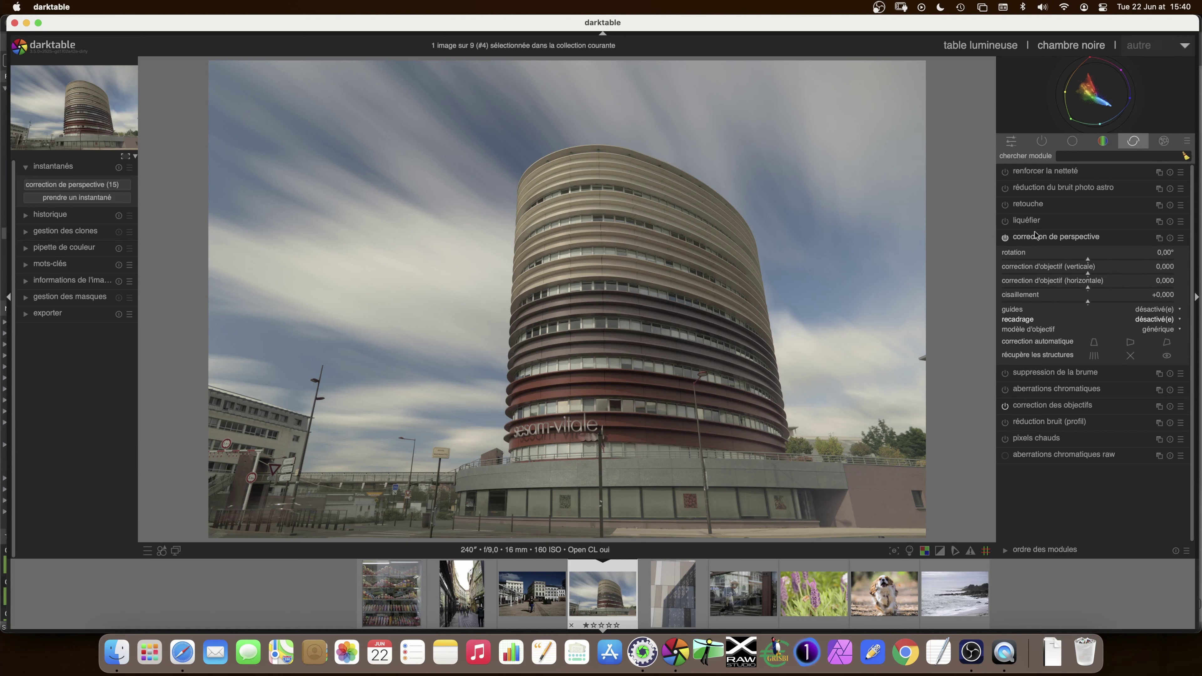
left_click(1093, 342)
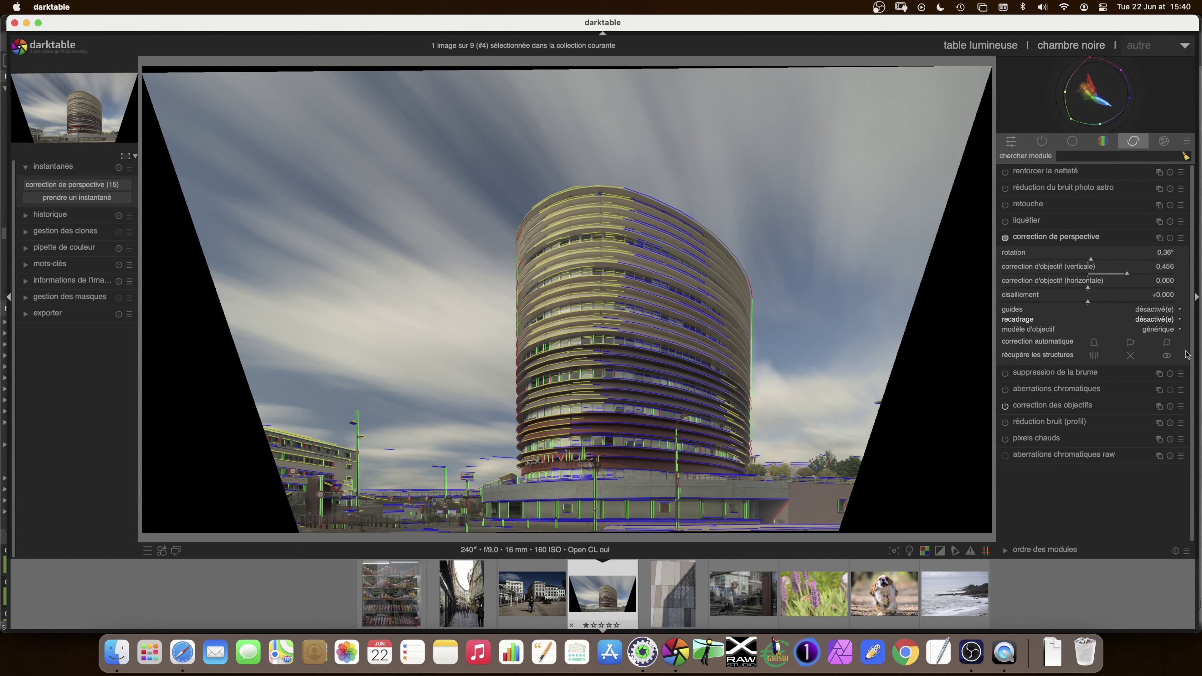
left_click(1168, 355)
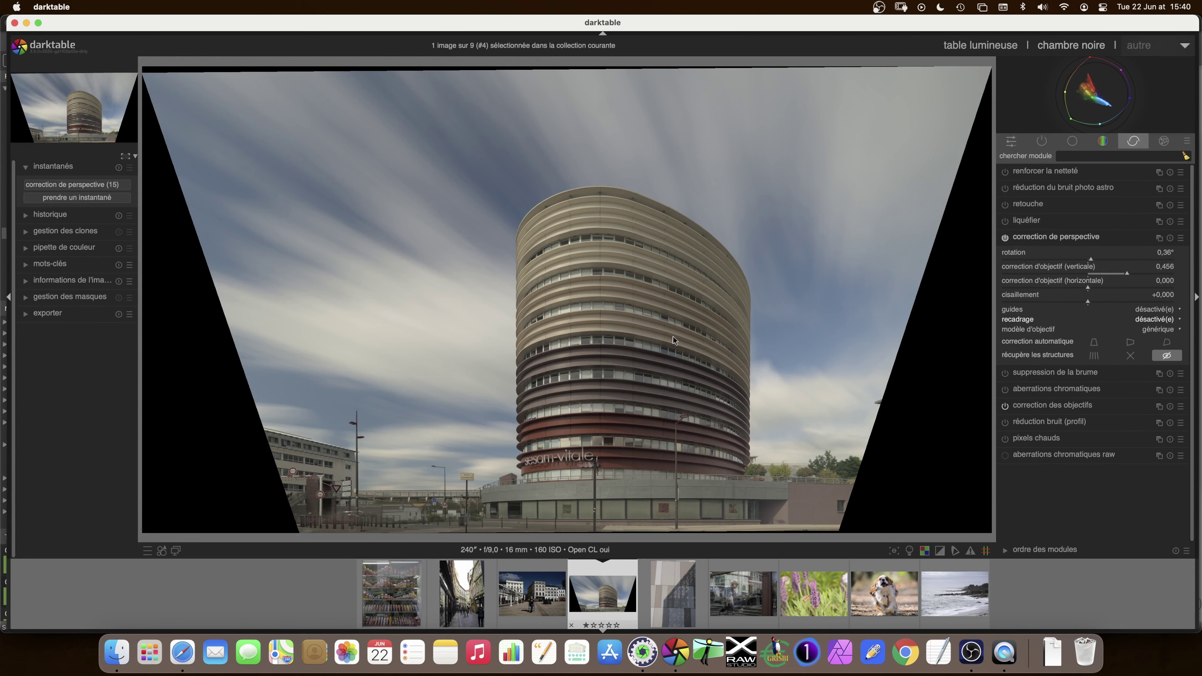
Step: Show the 'correction de perspective (15)' snapshot and drag the split divider to compare before and after
left_click(73, 189)
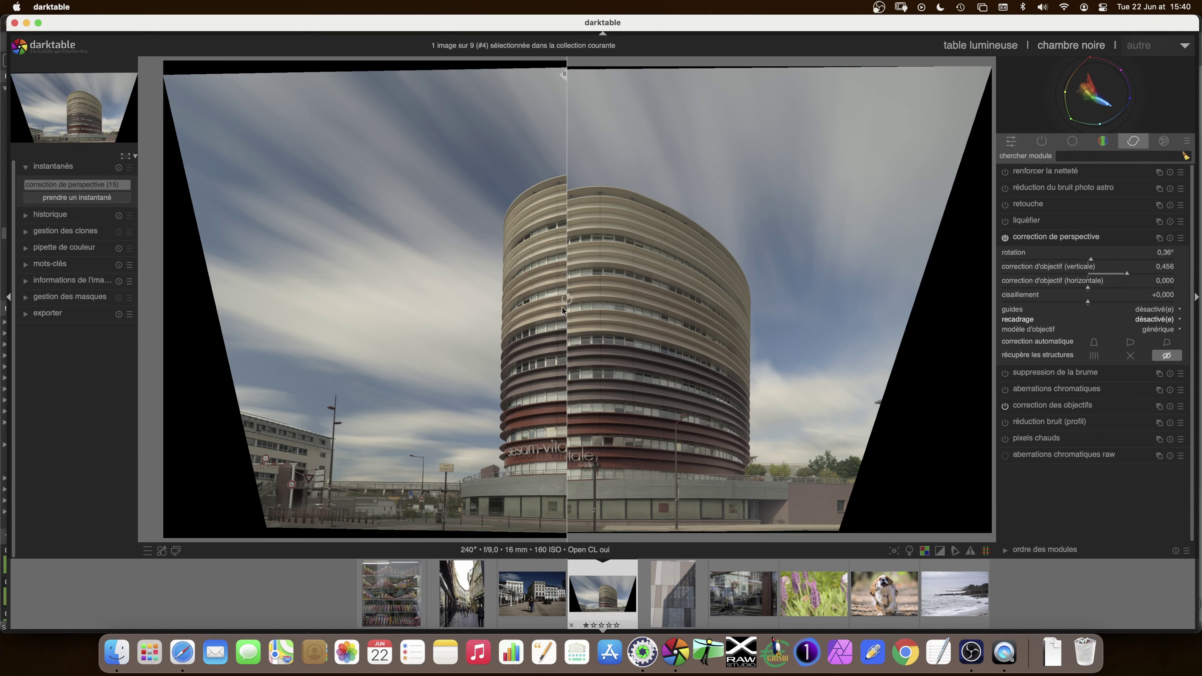
mouse_move(567, 318)
left_mouse_down()
mouse_move(155, 332)
mouse_move(997, 315)
mouse_move(142, 318)
mouse_move(1005, 289)
mouse_move(152, 278)
left_mouse_up()
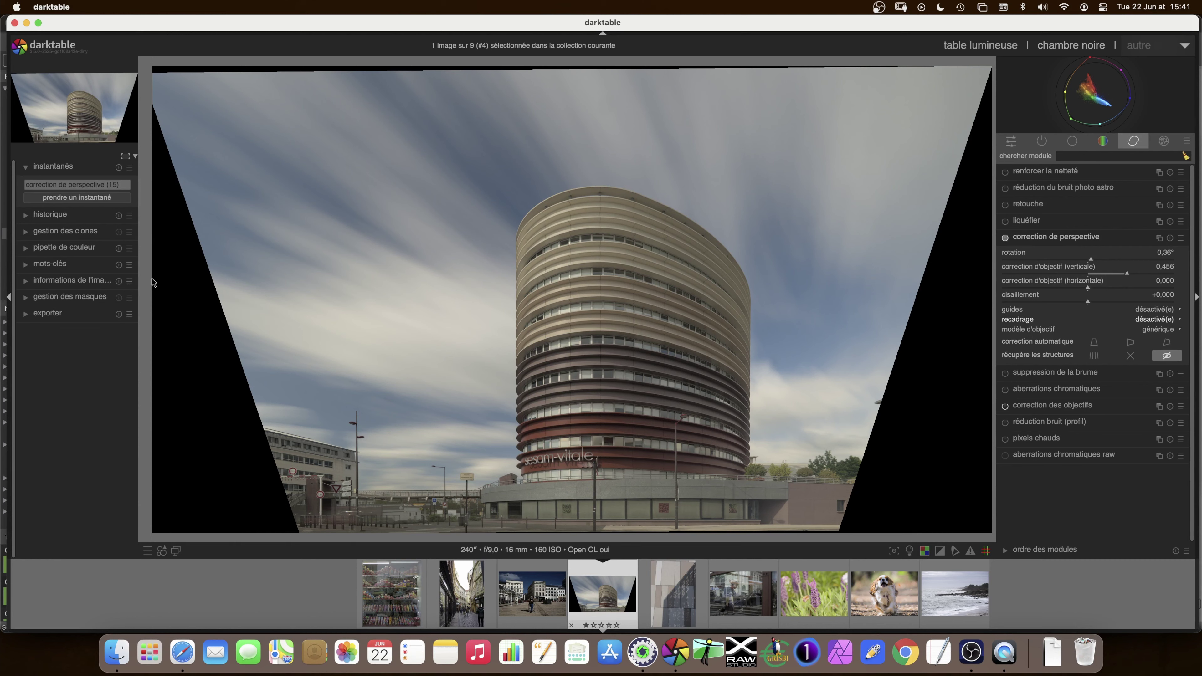
left_click_drag(152, 279, 155, 278)
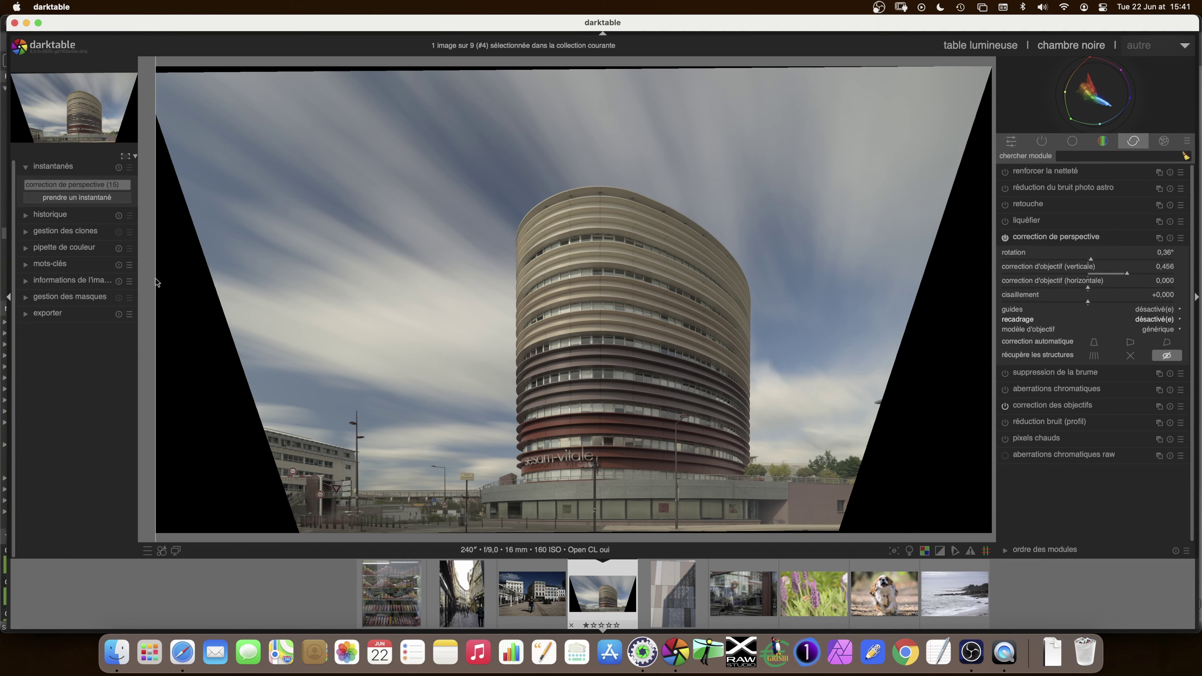
mouse_move(154, 278)
left_mouse_down()
mouse_move(1070, 284)
mouse_move(977, 288)
mouse_move(991, 287)
left_mouse_up()
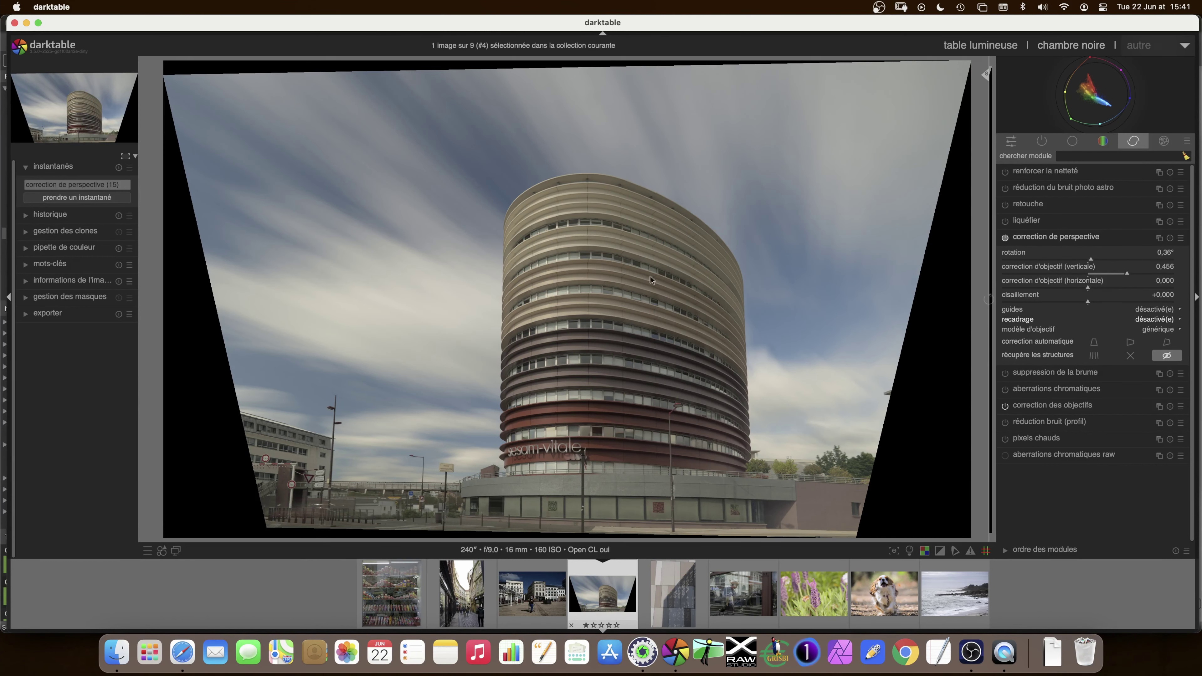
Step: Hide the snapshot comparison and try the automatic perspective correction buttons, resetting between attempts
left_click(74, 185)
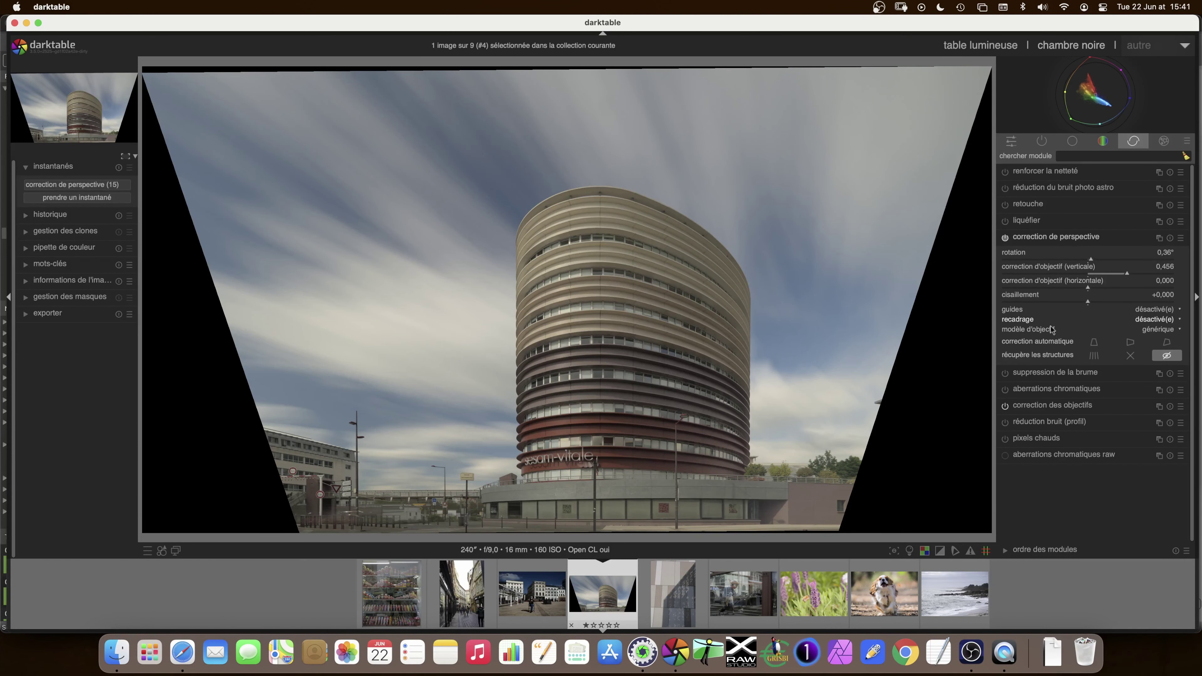
left_click(1173, 347)
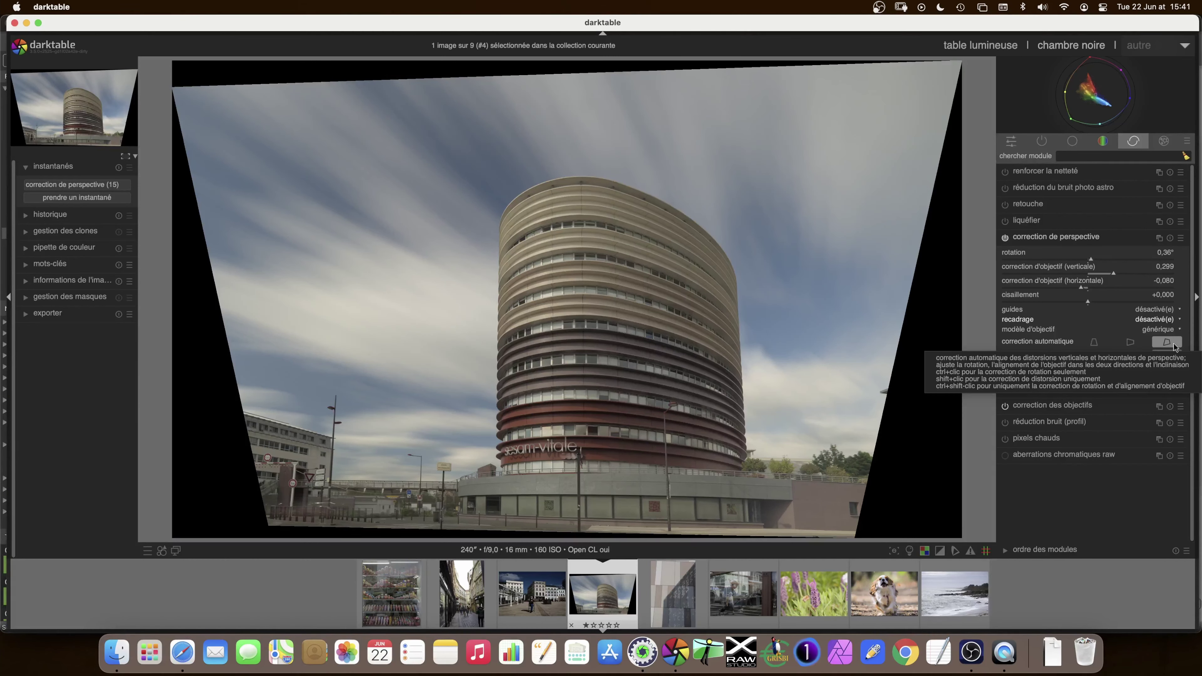
left_click(1130, 342)
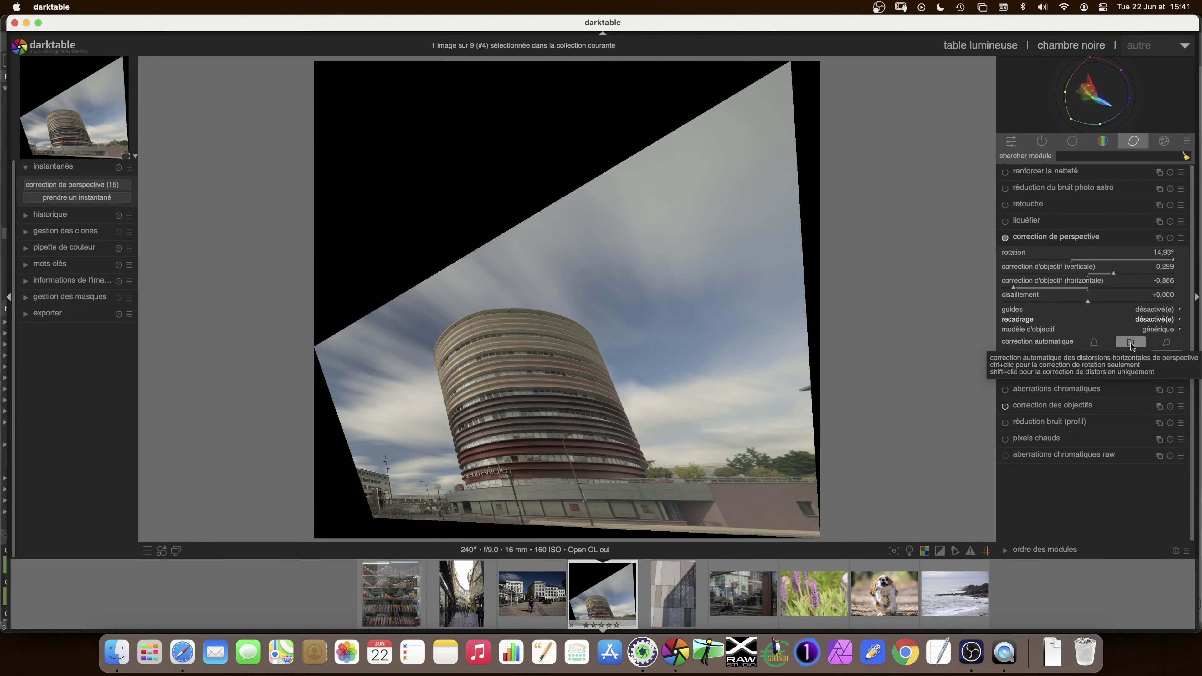
left_click(1170, 237)
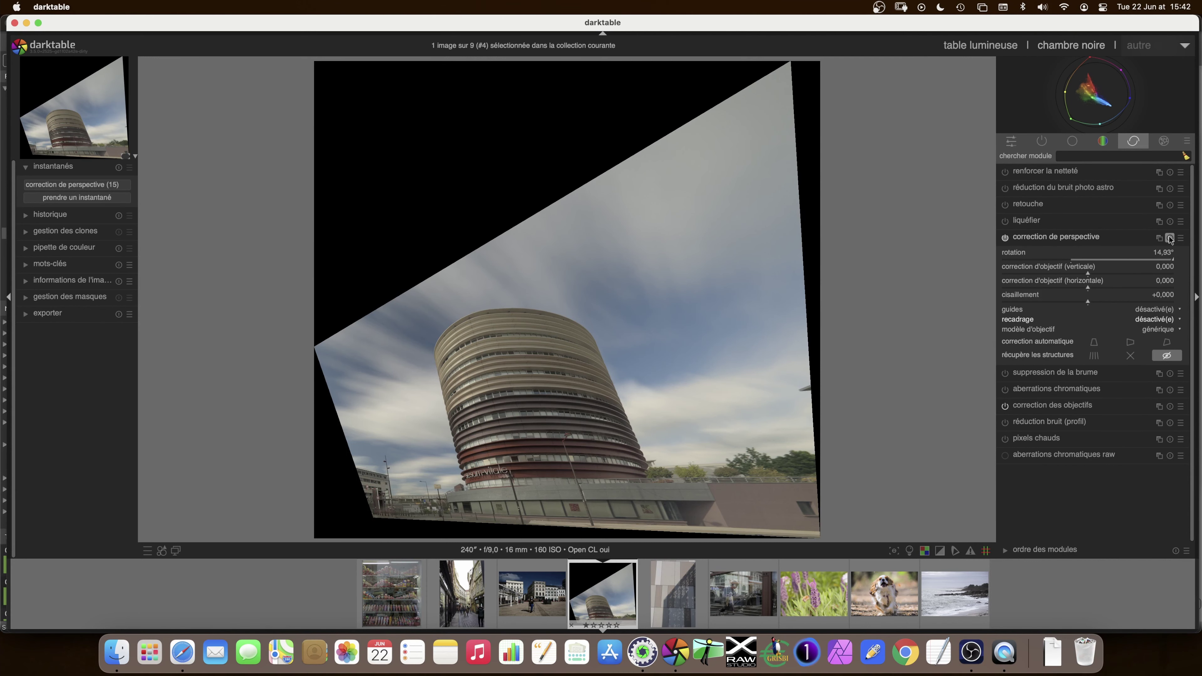
left_click(1129, 343)
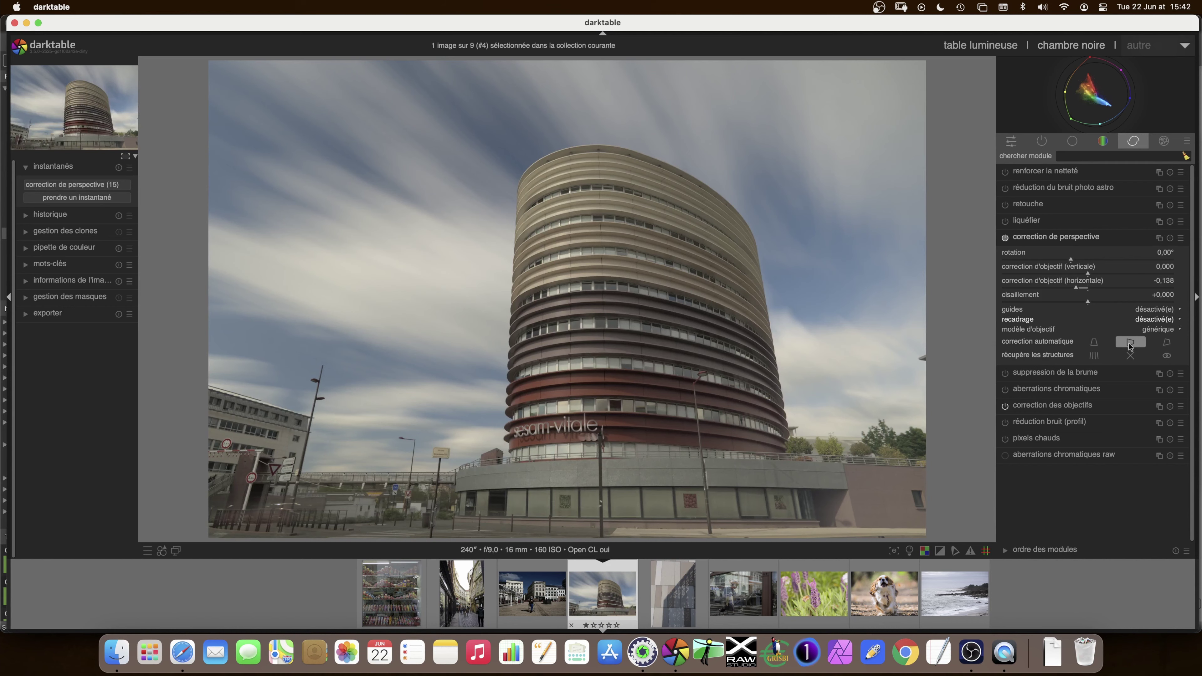
left_click(1170, 237)
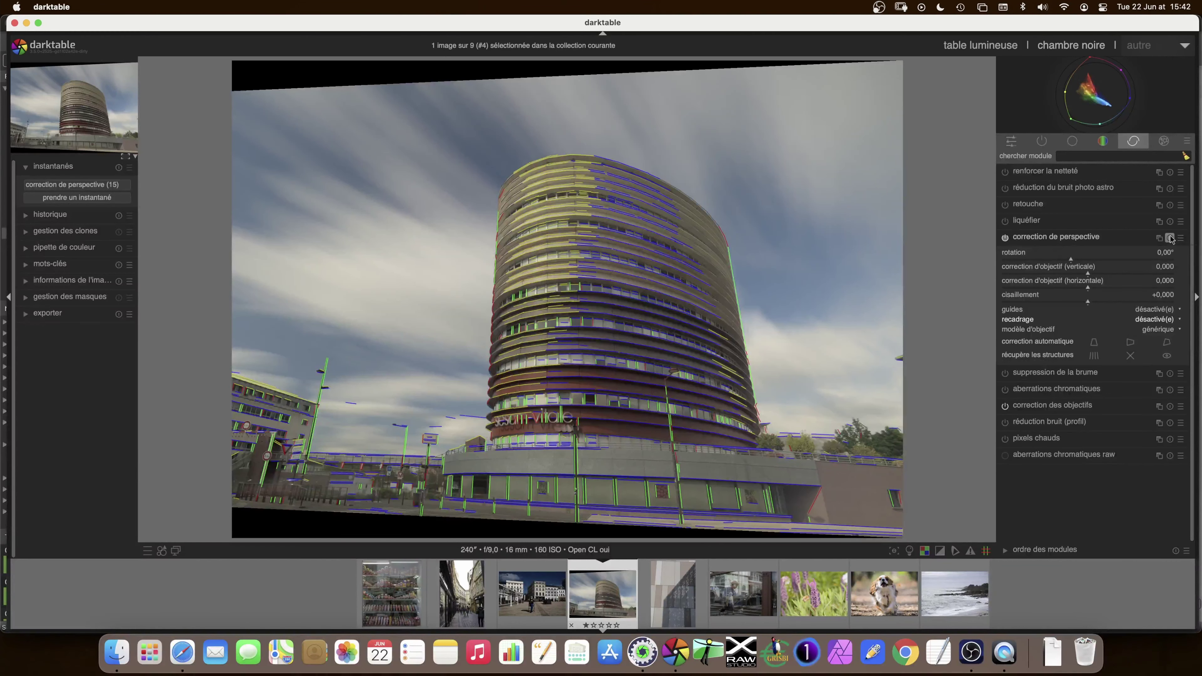
left_click(1132, 343)
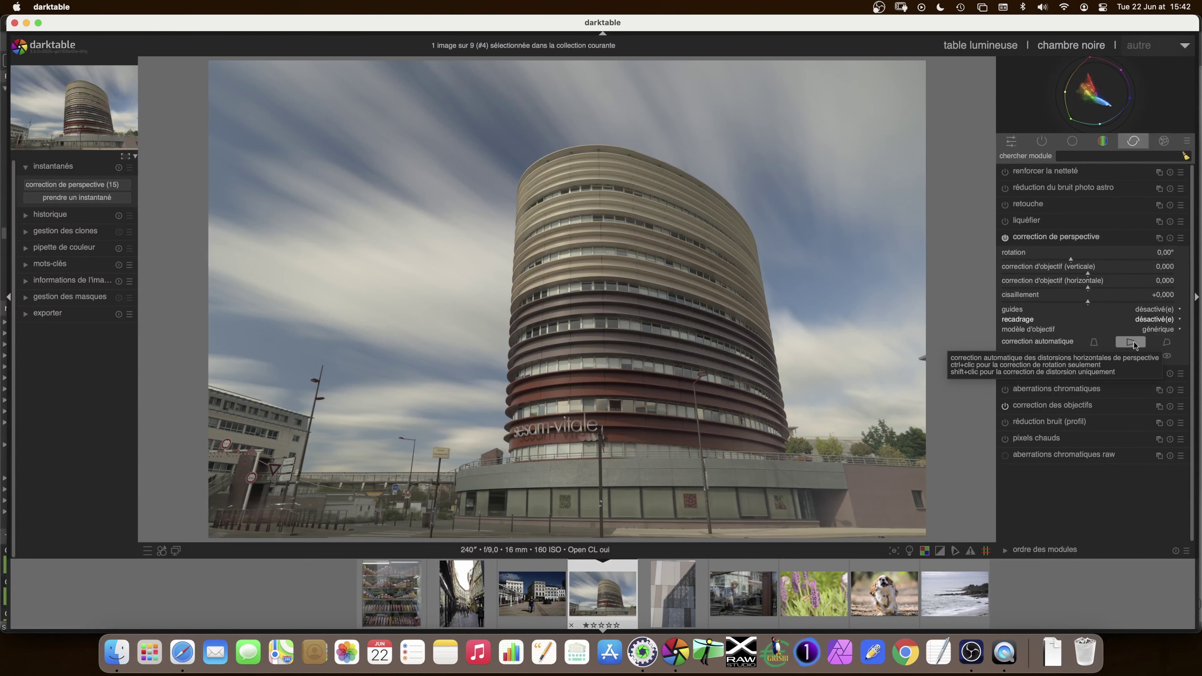
left_click(1132, 343)
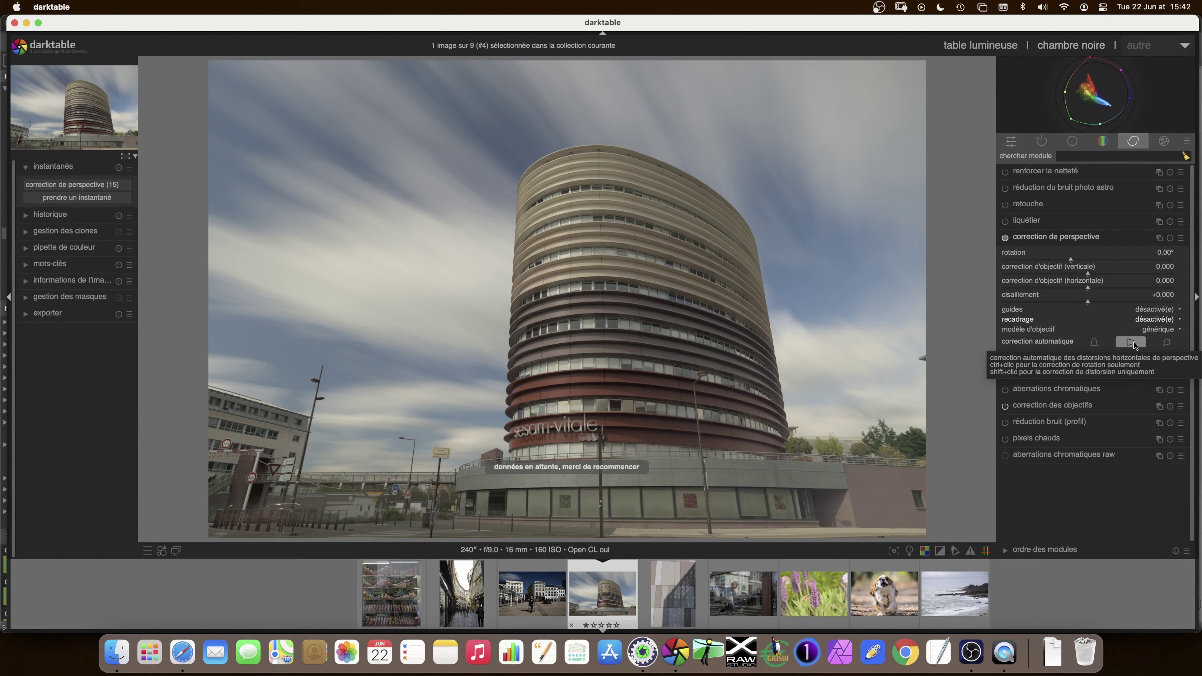
Step: Re-enable perspective correction, retry its auto-correction, then reset all values to zero
left_click(1004, 238)
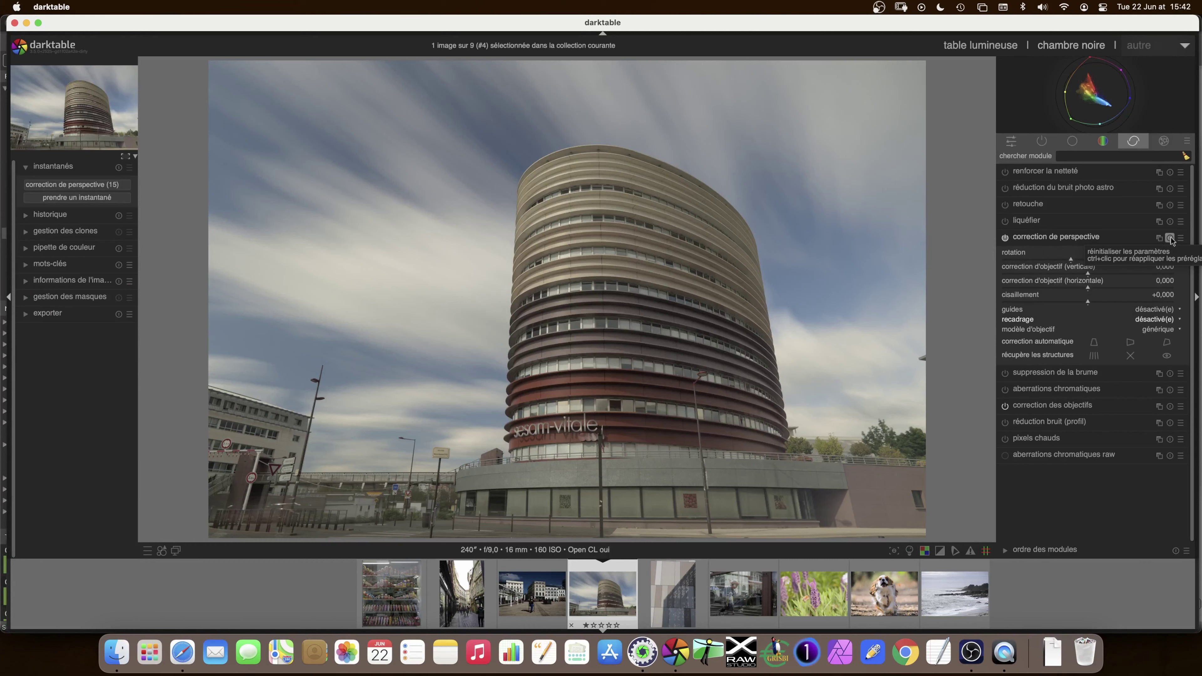
left_click(1130, 342)
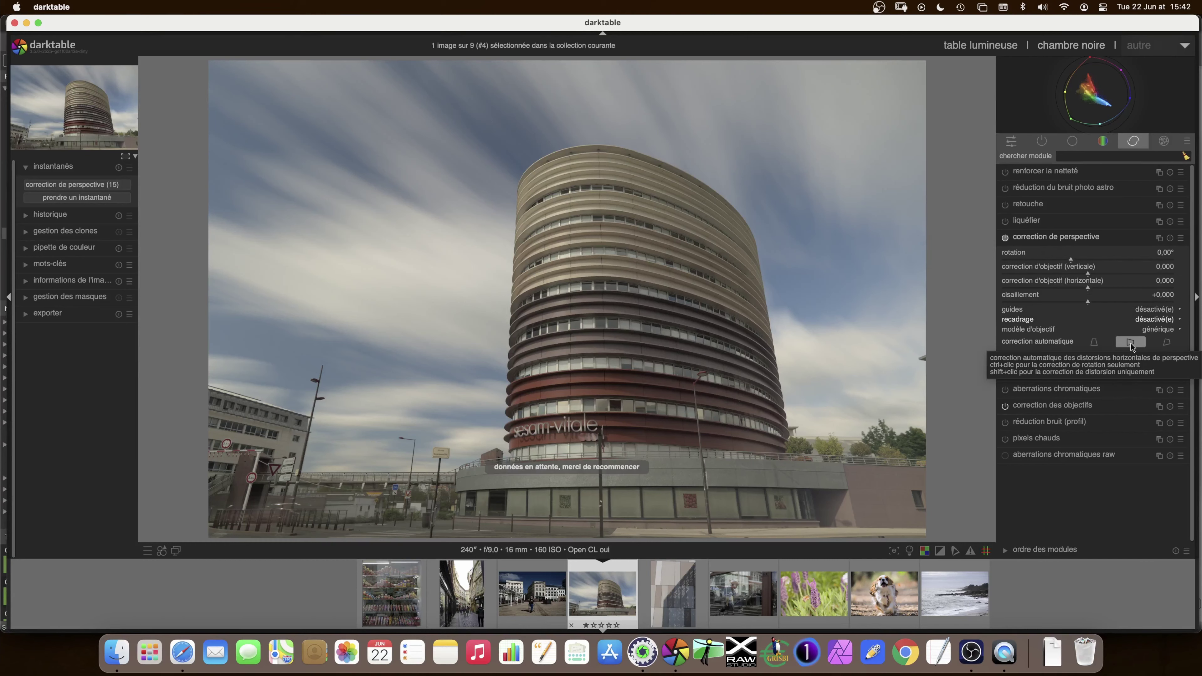
left_click(667, 595)
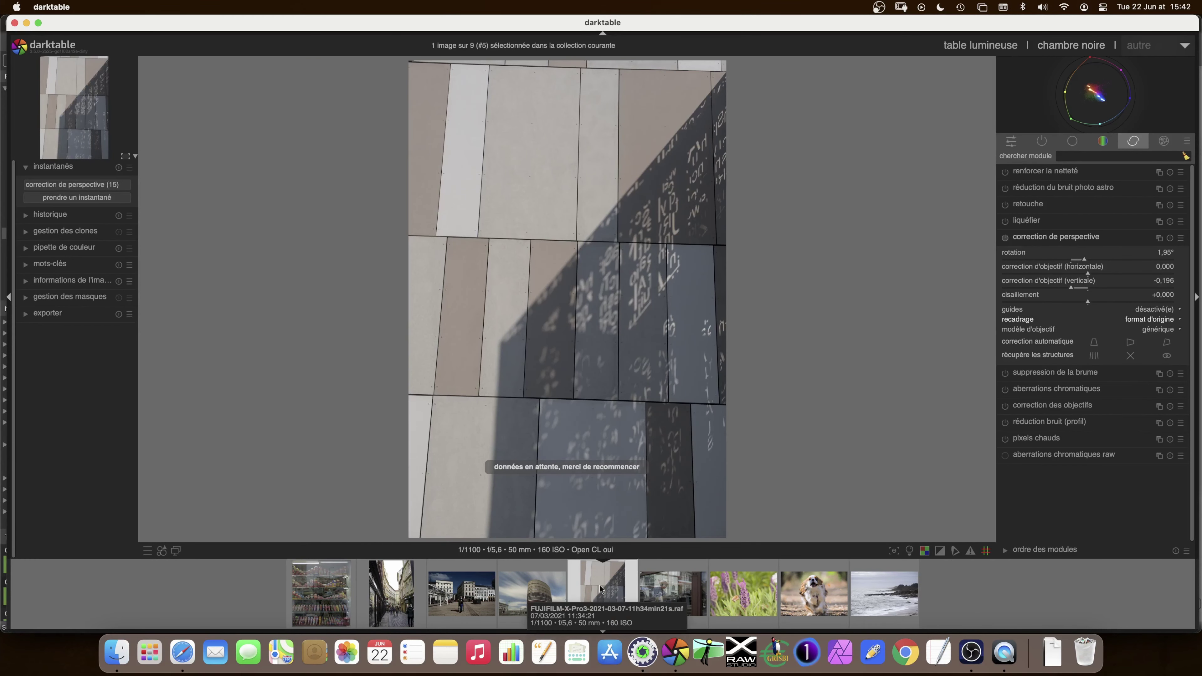
left_click(531, 592)
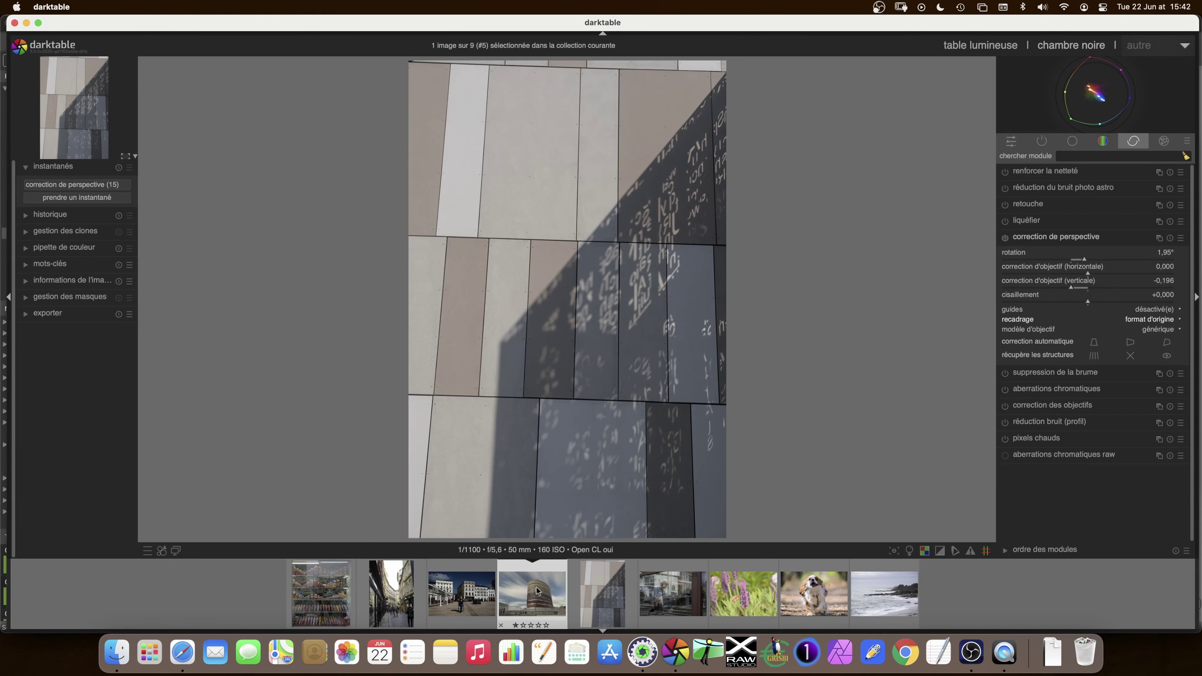
left_click(1129, 343)
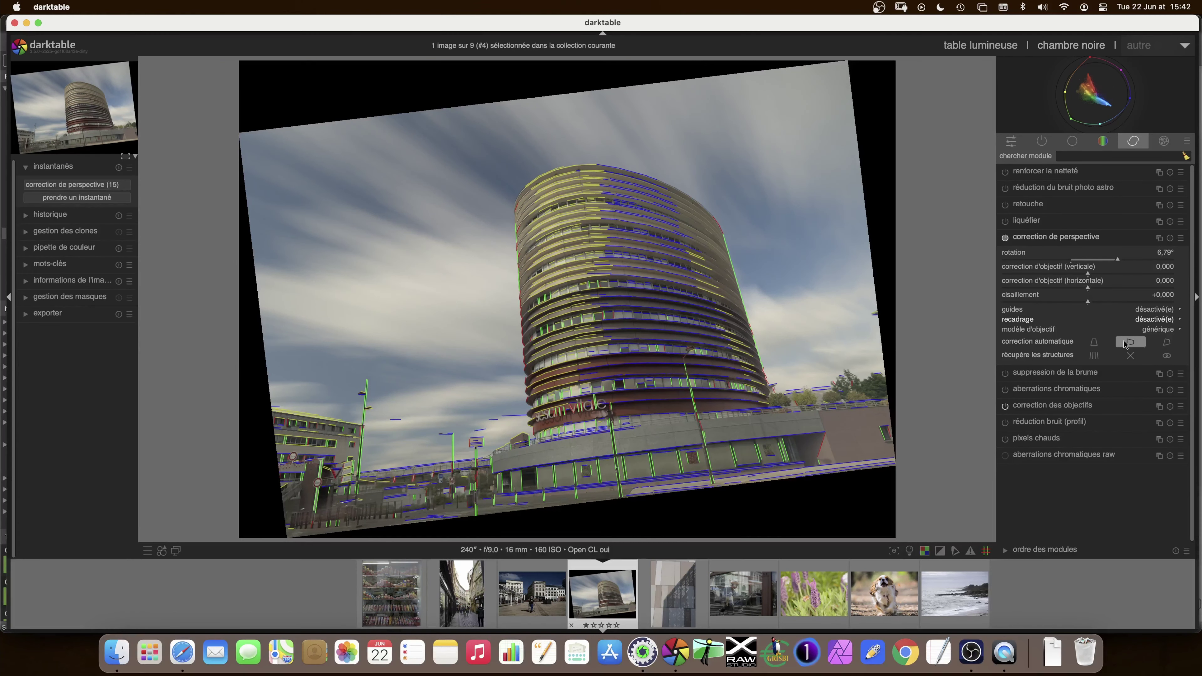
left_click(1170, 238)
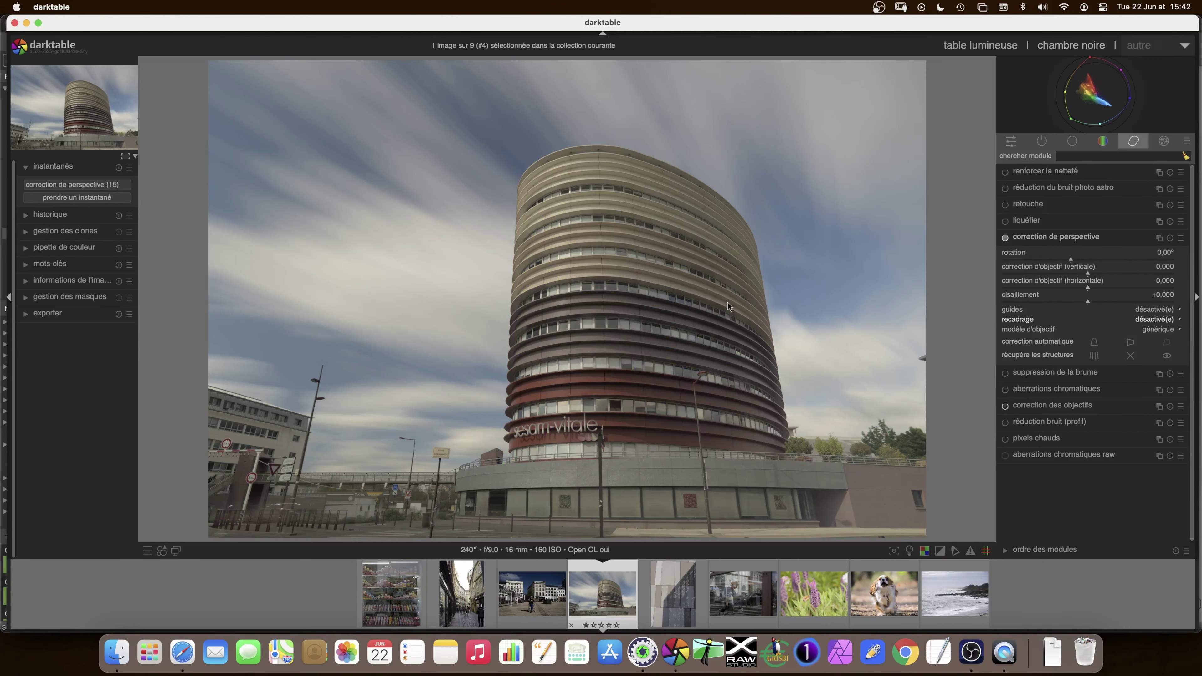
Step: Auto-correct the tower's vertical and horizontal perspective and hide the structure lines
left_click(1168, 344)
left_click(1166, 342)
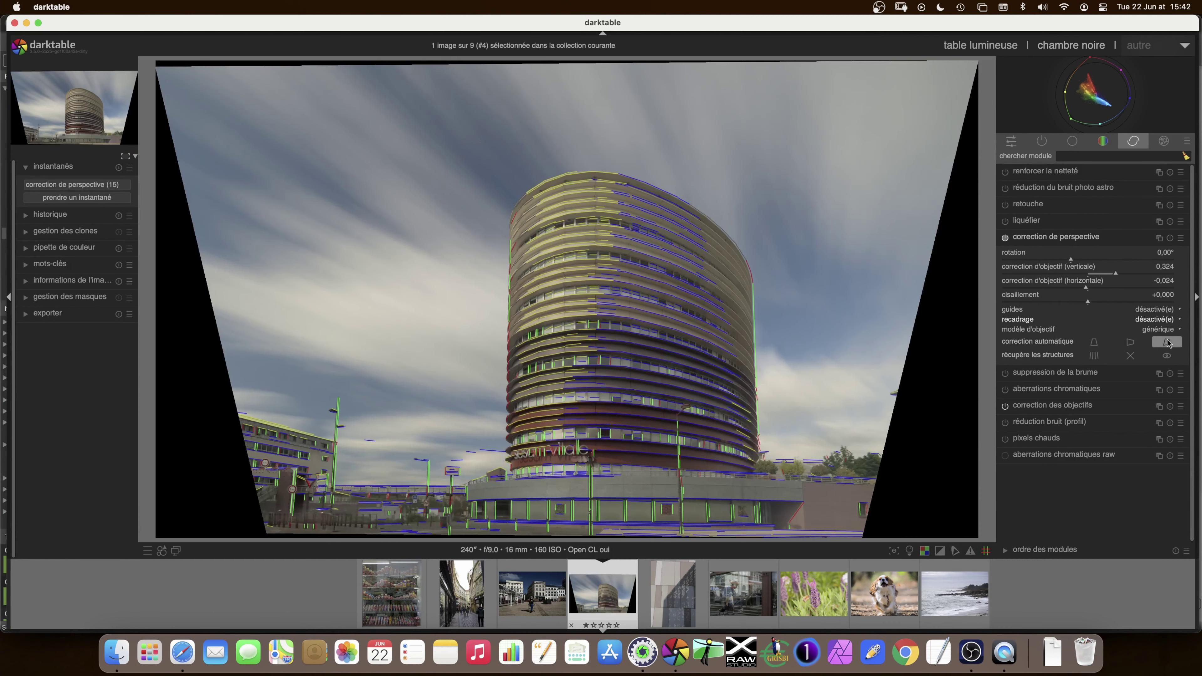
left_click(1166, 356)
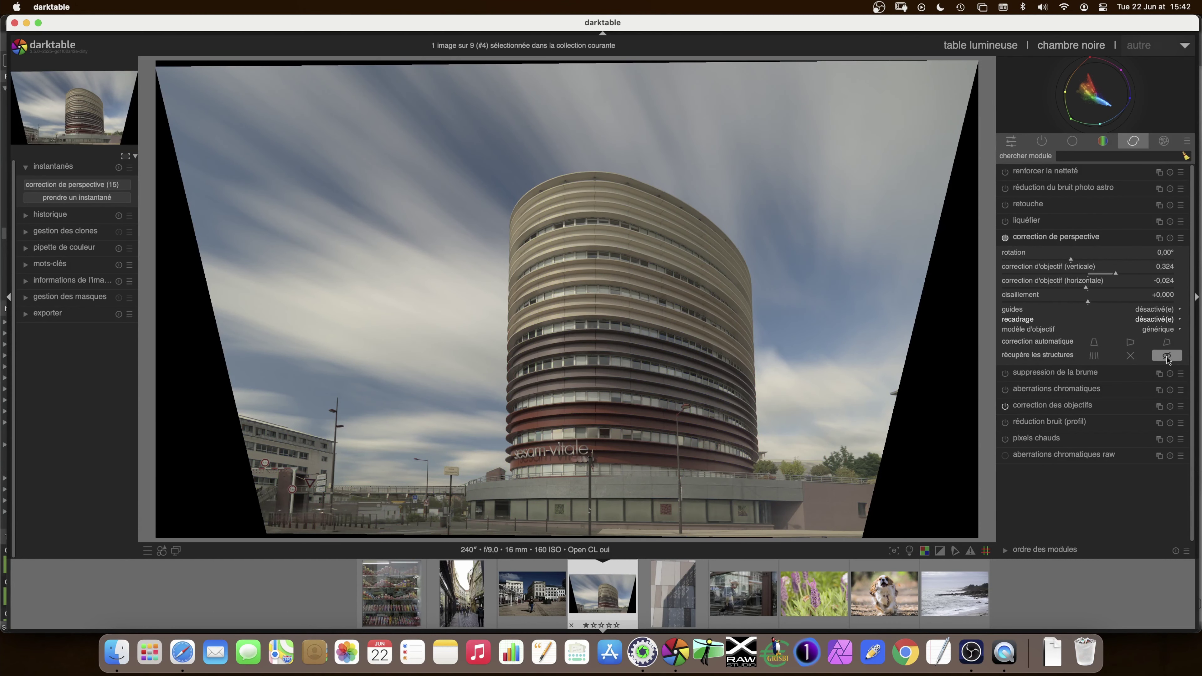
left_click(1045, 234)
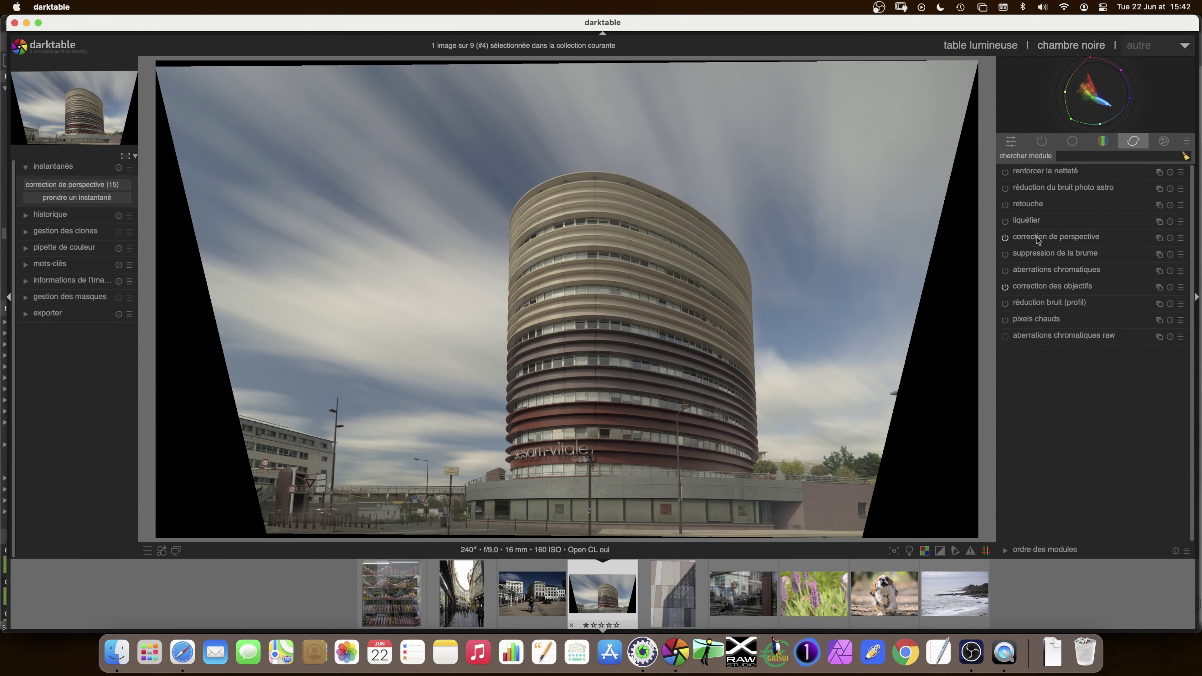
Step: Set perspective correction's recadrage to 'plus grand coté' to crop away the black wedges
left_click(1035, 236)
left_click(1154, 321)
left_click(1150, 326)
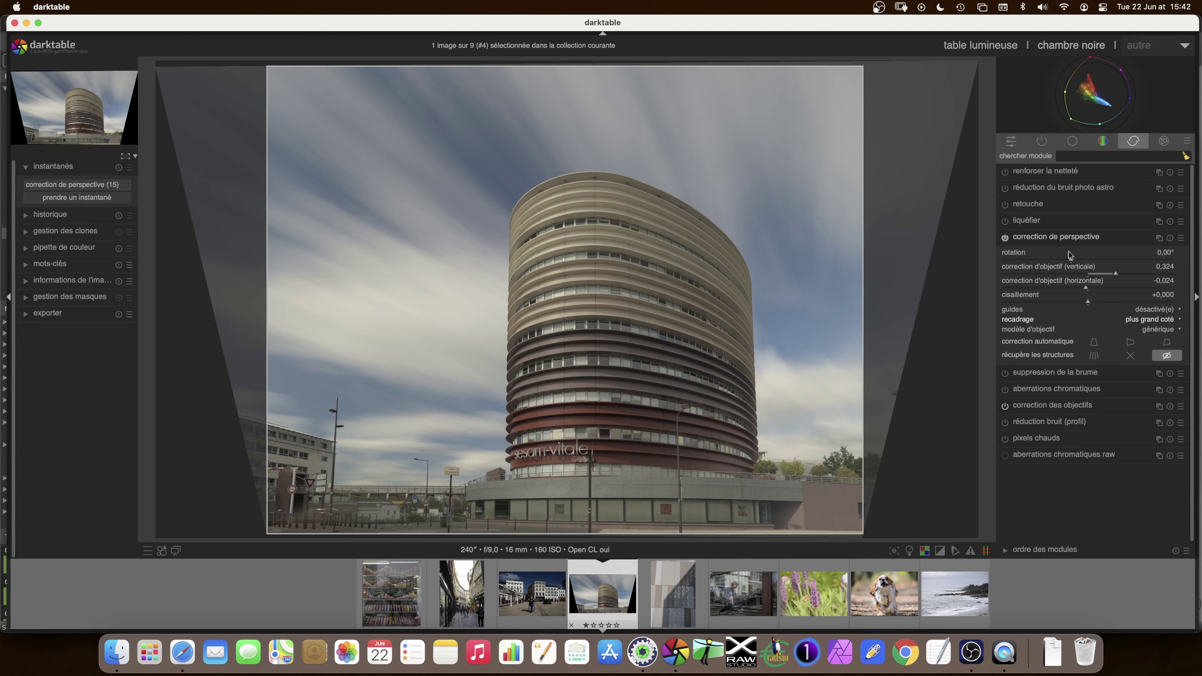
left_click(1049, 237)
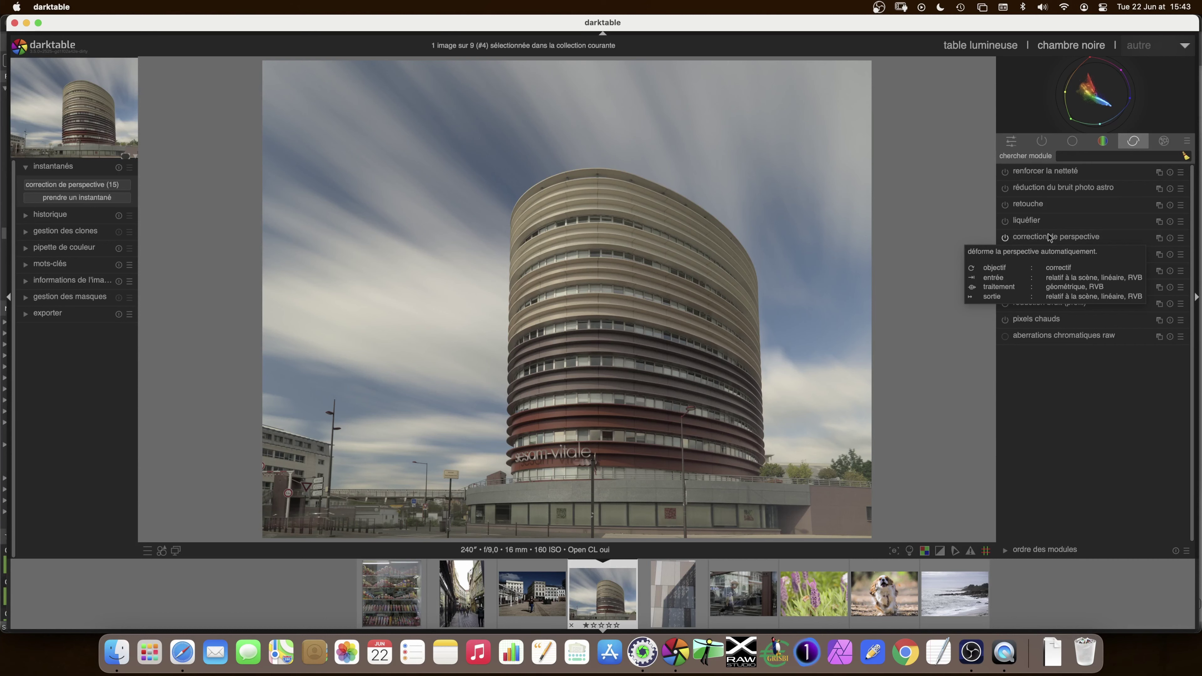
left_click(1050, 237)
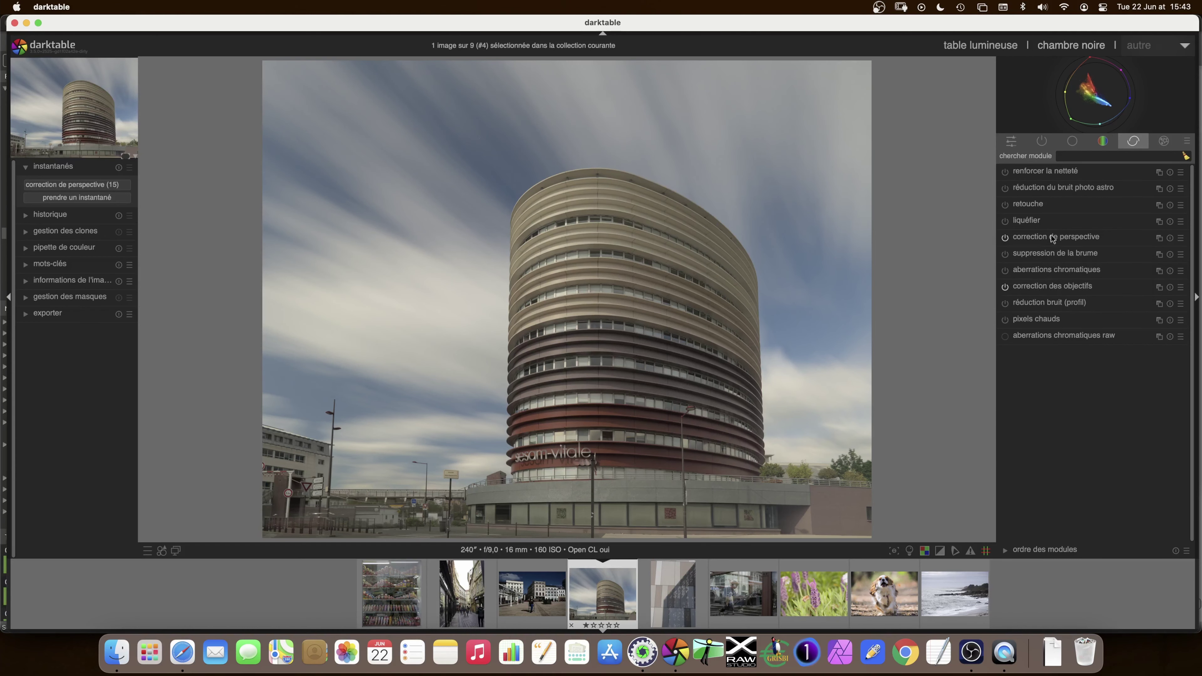
left_click(1051, 237)
left_click(1151, 141)
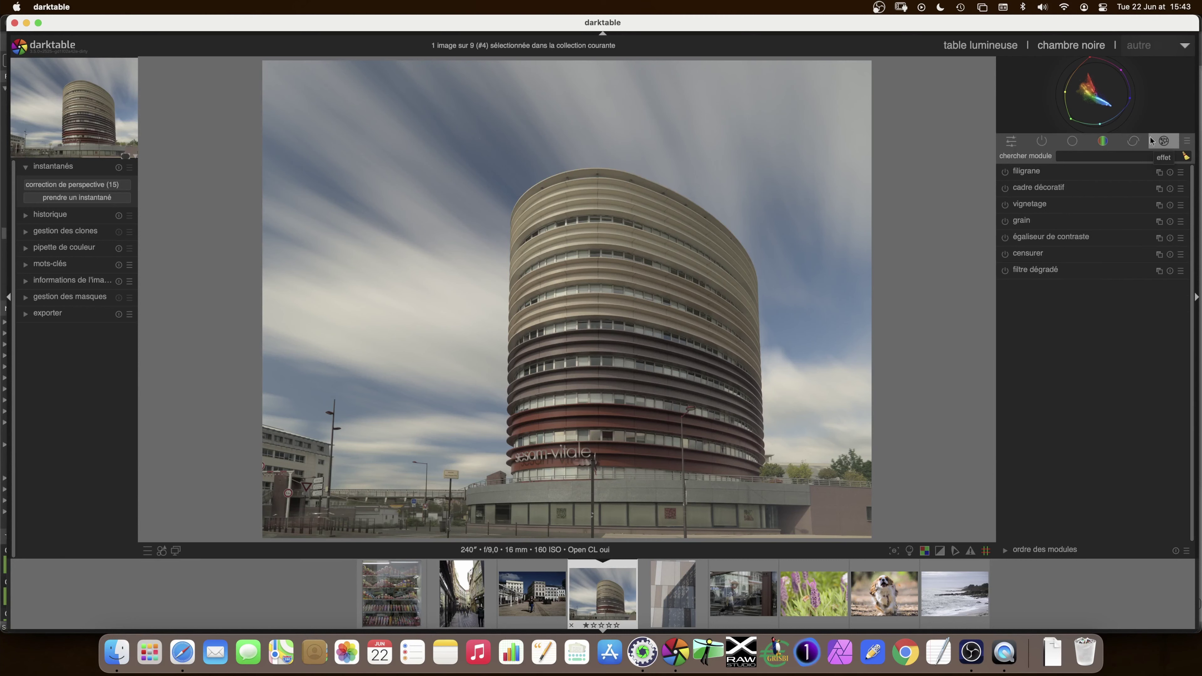
Step: Enable the 'cadre décoratif' white border on the tower, comparing on/off, and enlarge its frame size
left_click(1045, 188)
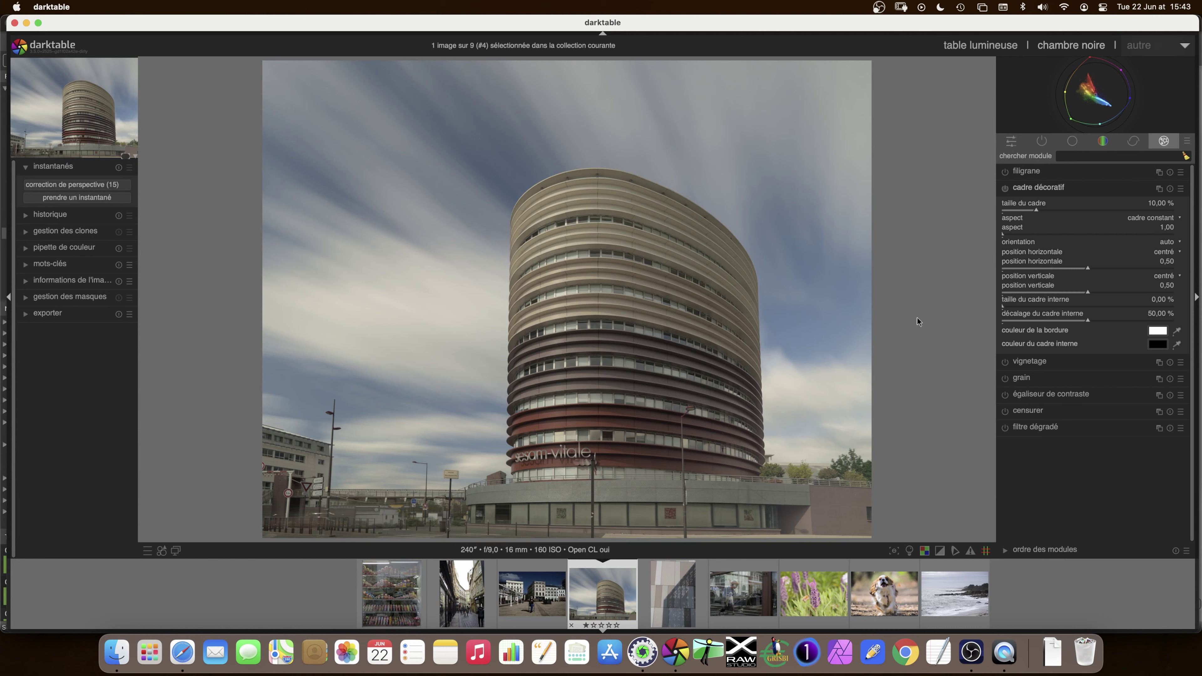
left_click(1004, 188)
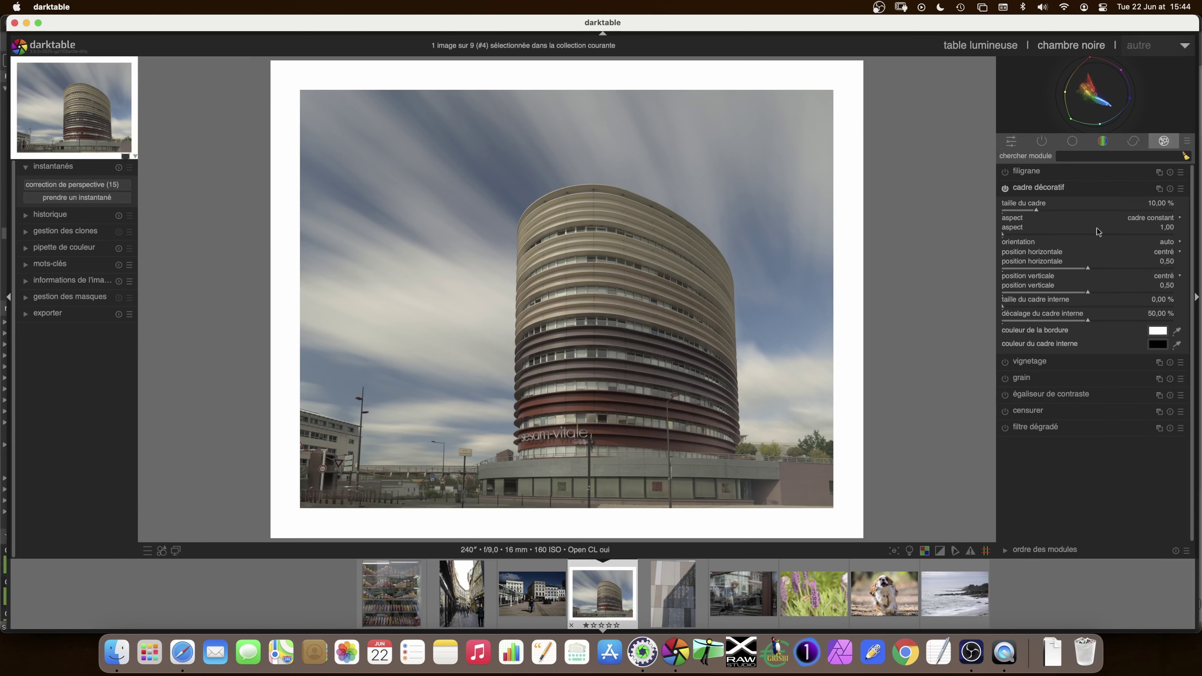
left_click(1004, 189)
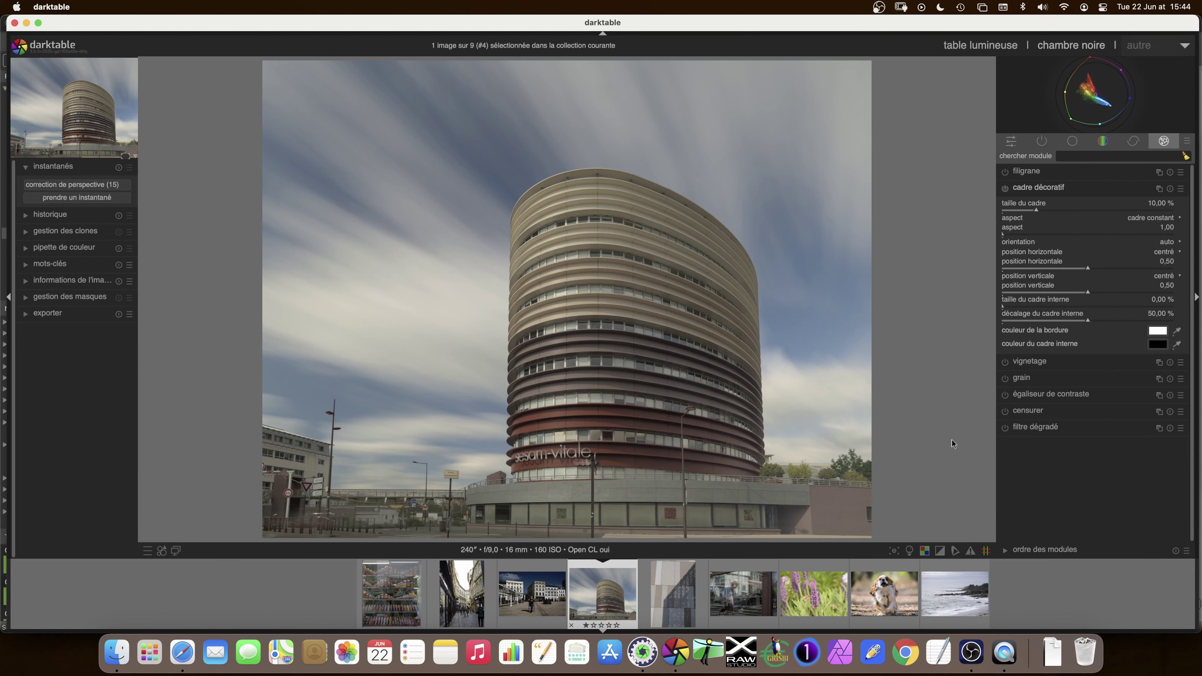
left_click(1004, 188)
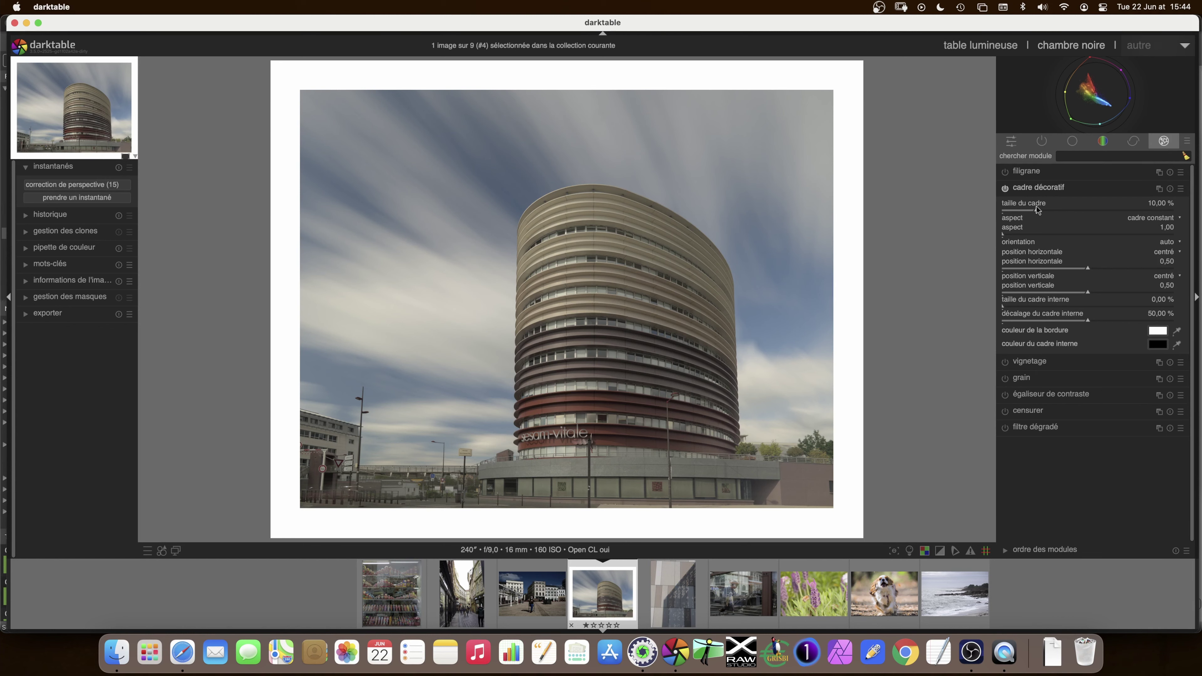
mouse_move(1037, 208)
left_mouse_down()
mouse_move(1062, 208)
mouse_move(1026, 211)
left_mouse_up()
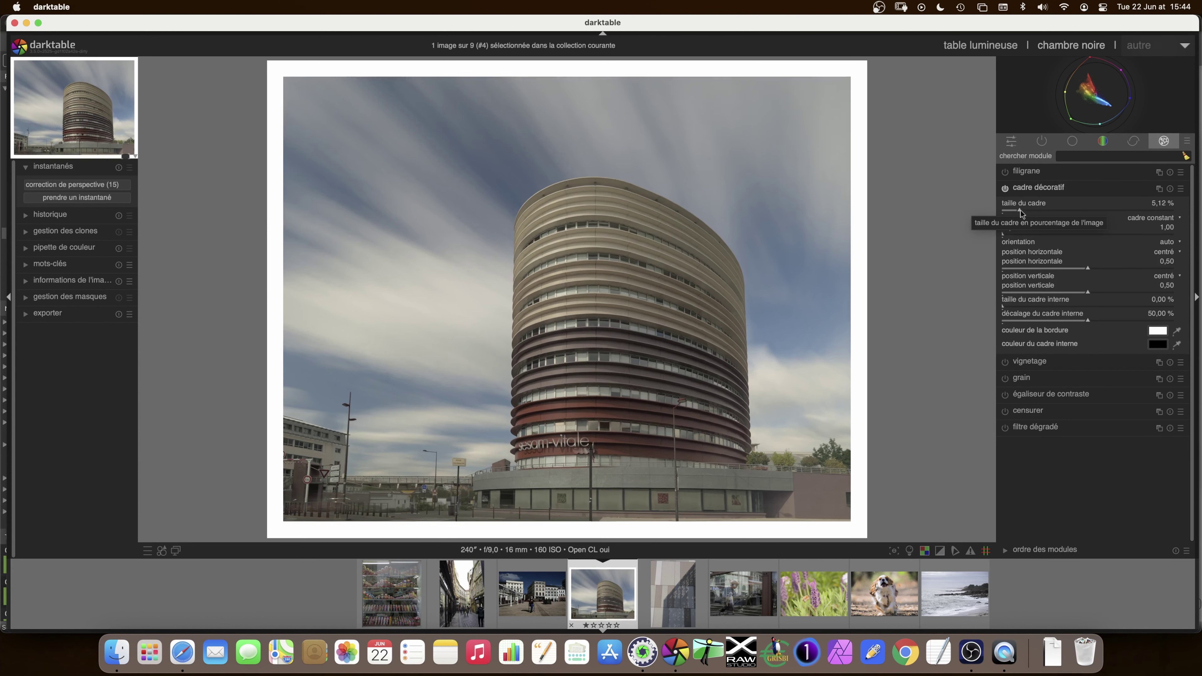
Step: Try a 16:9 border aspect, then revert to 'cadre constant'
left_click_drag(1026, 210, 1037, 210)
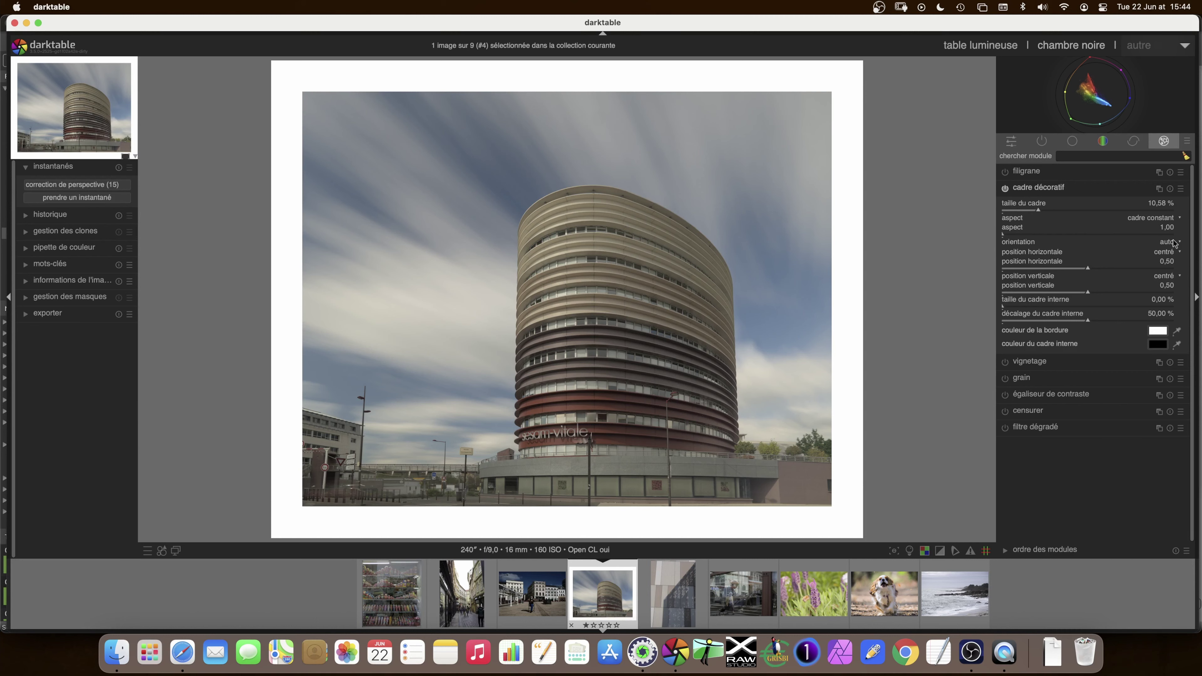
left_click(1164, 218)
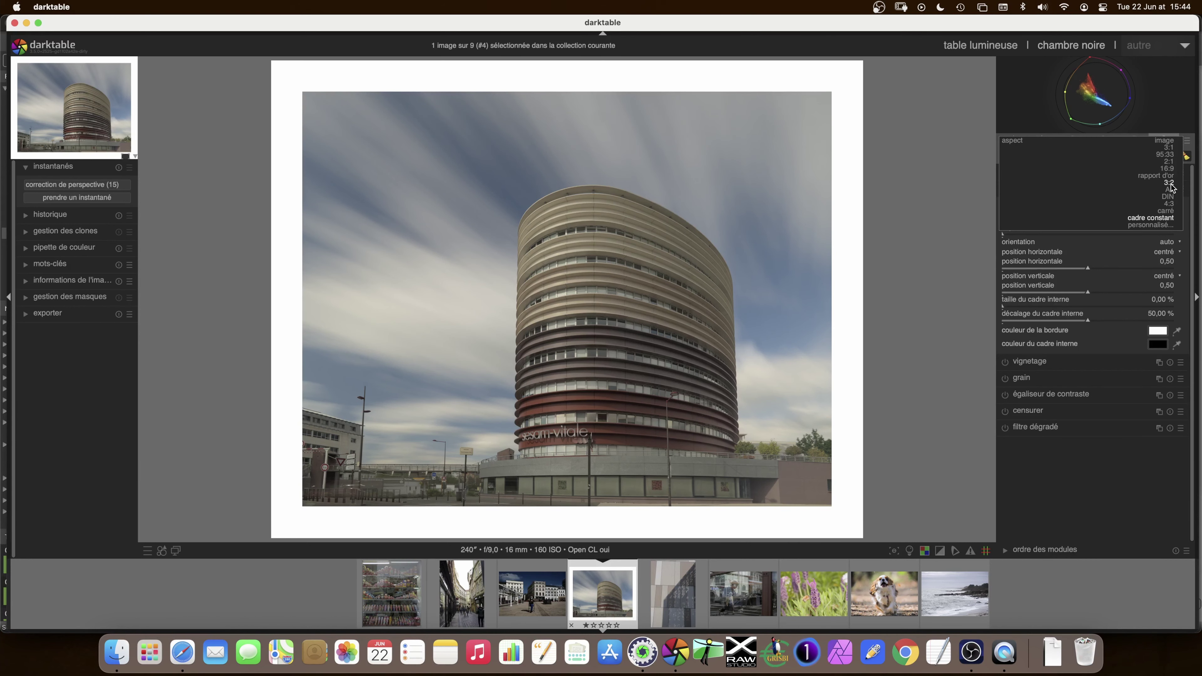
left_click(1169, 169)
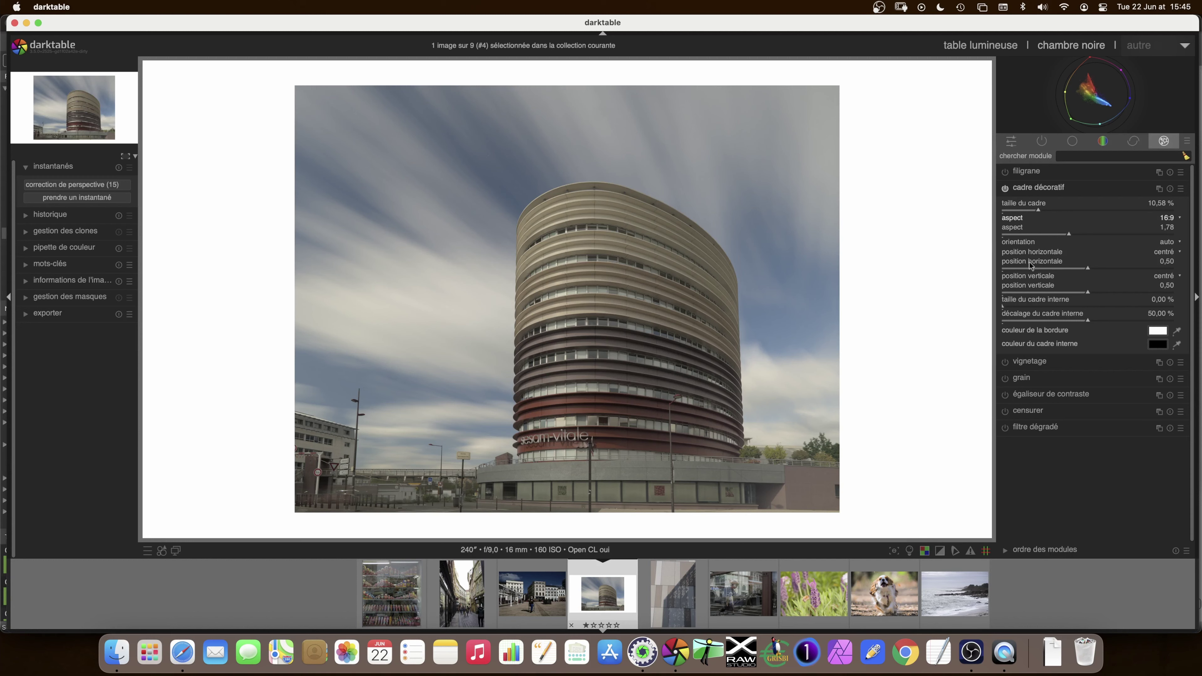
left_click(1169, 218)
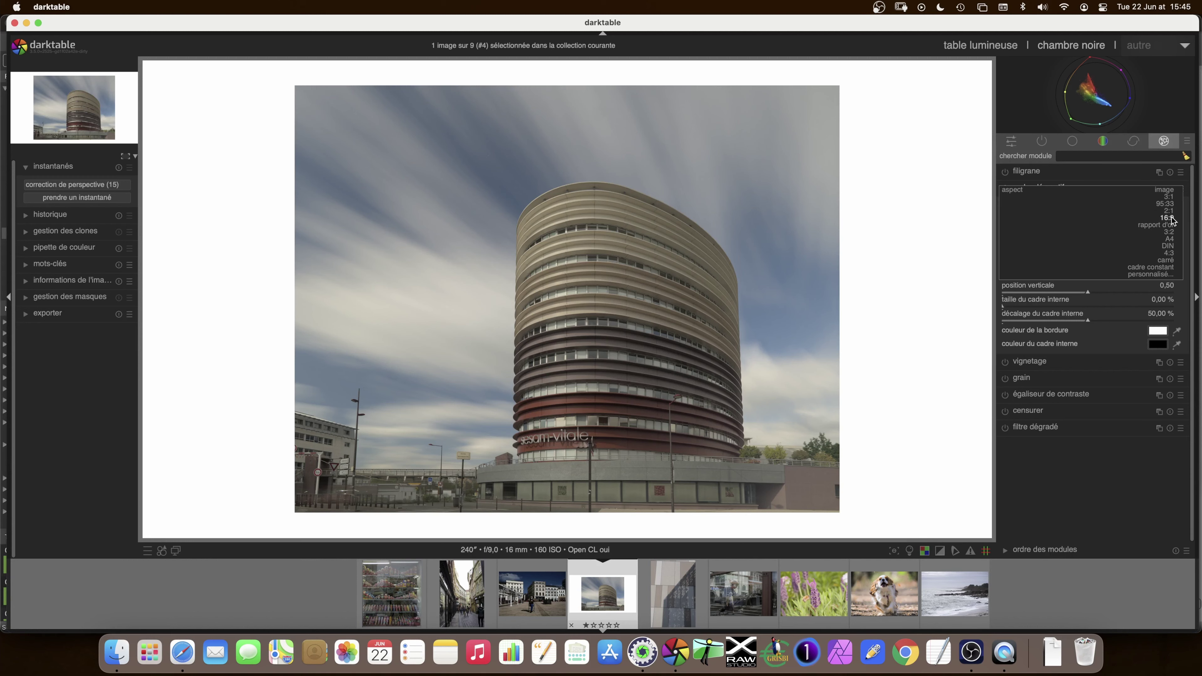
left_click(1162, 268)
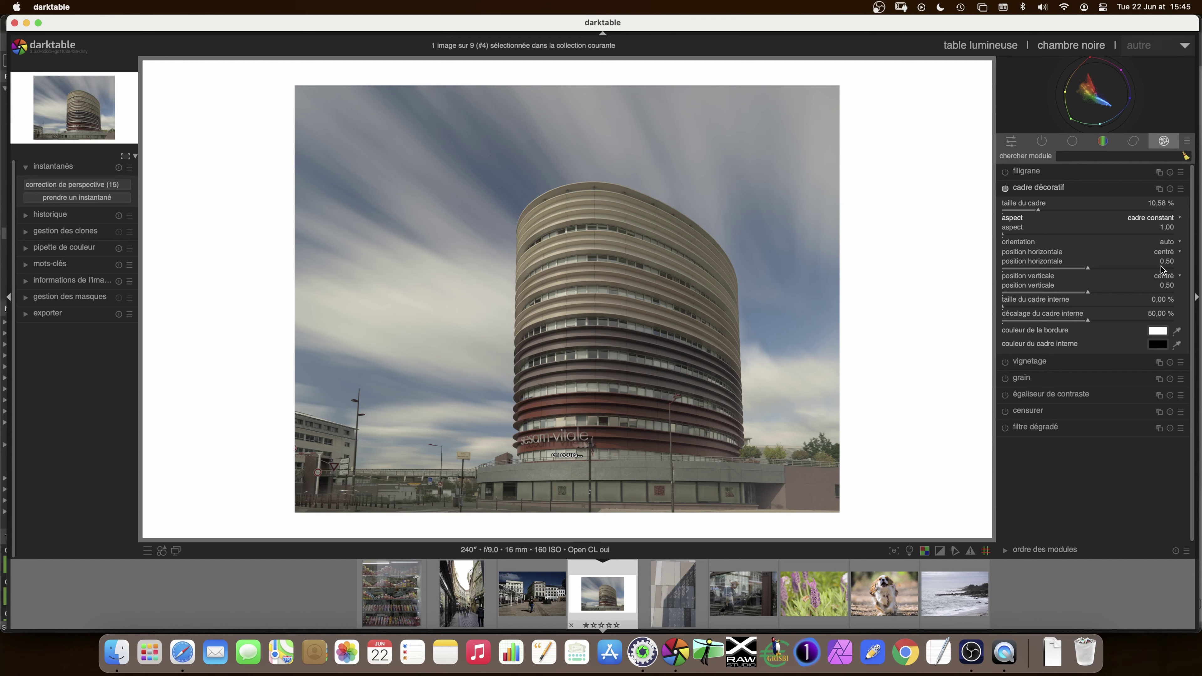
Step: Set 'taille du cadre' to exactly 15 % and shift the horizontal position to 0,69
left_click(1156, 210)
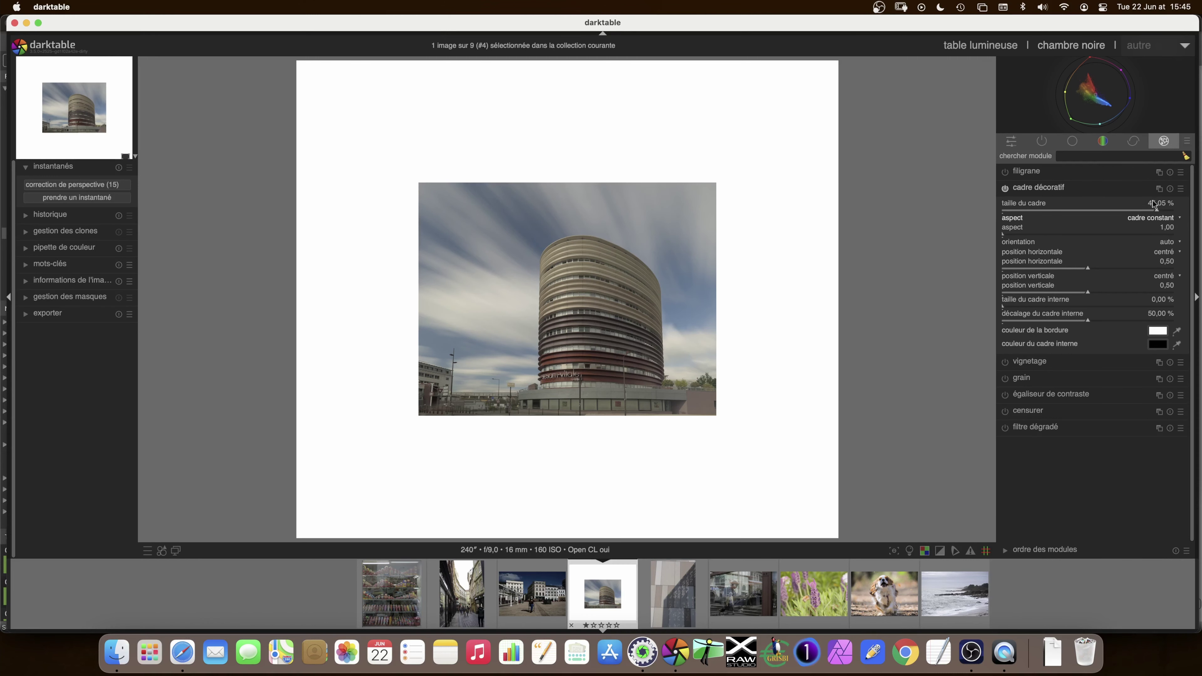
right_click(1155, 205)
type("15")
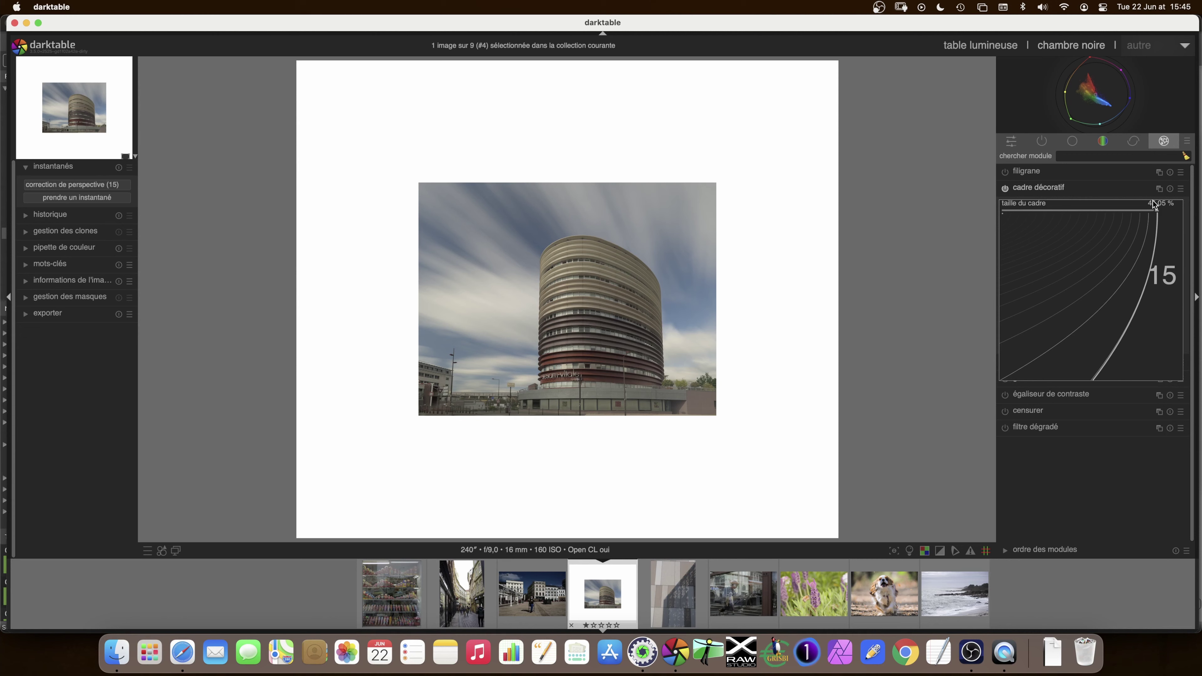
key("Return")
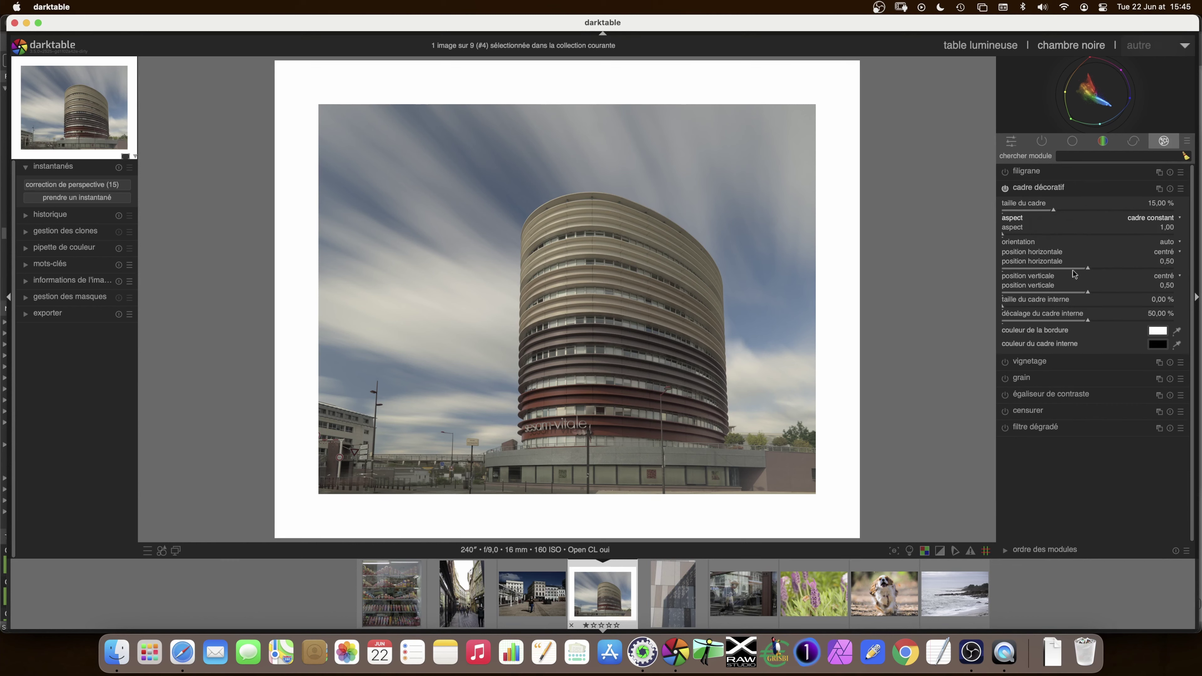
mouse_move(1088, 269)
left_mouse_down()
mouse_move(1040, 270)
mouse_move(1119, 269)
left_mouse_up()
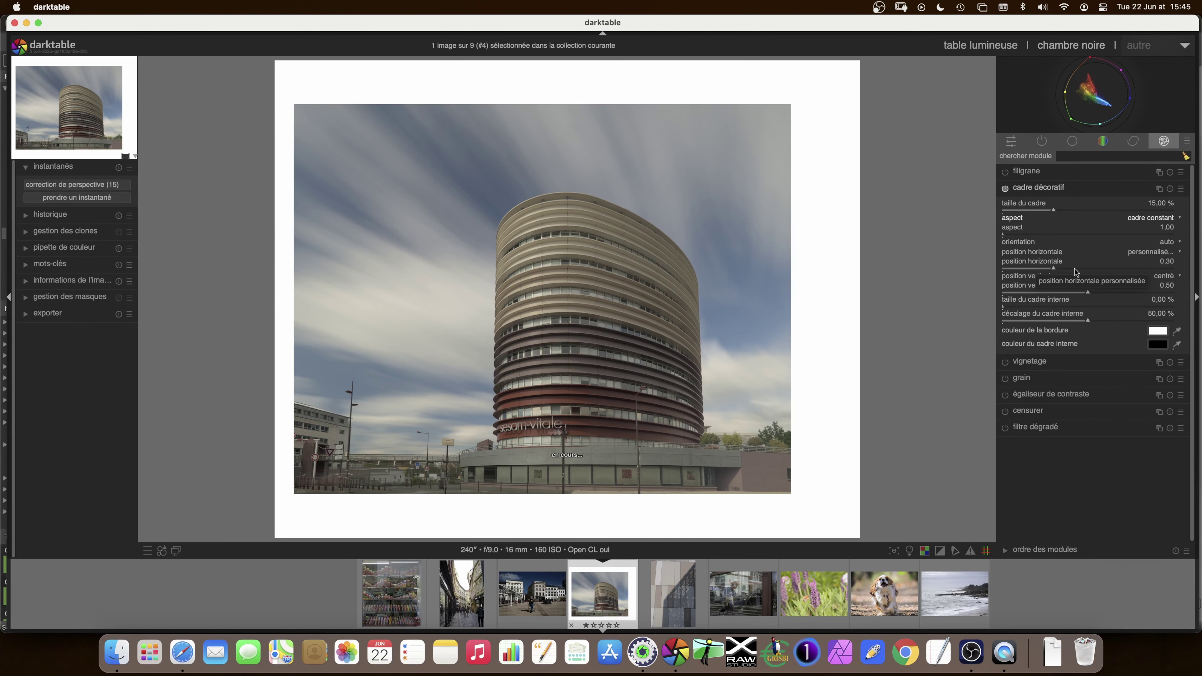
left_click(1119, 270)
double_click(1119, 270)
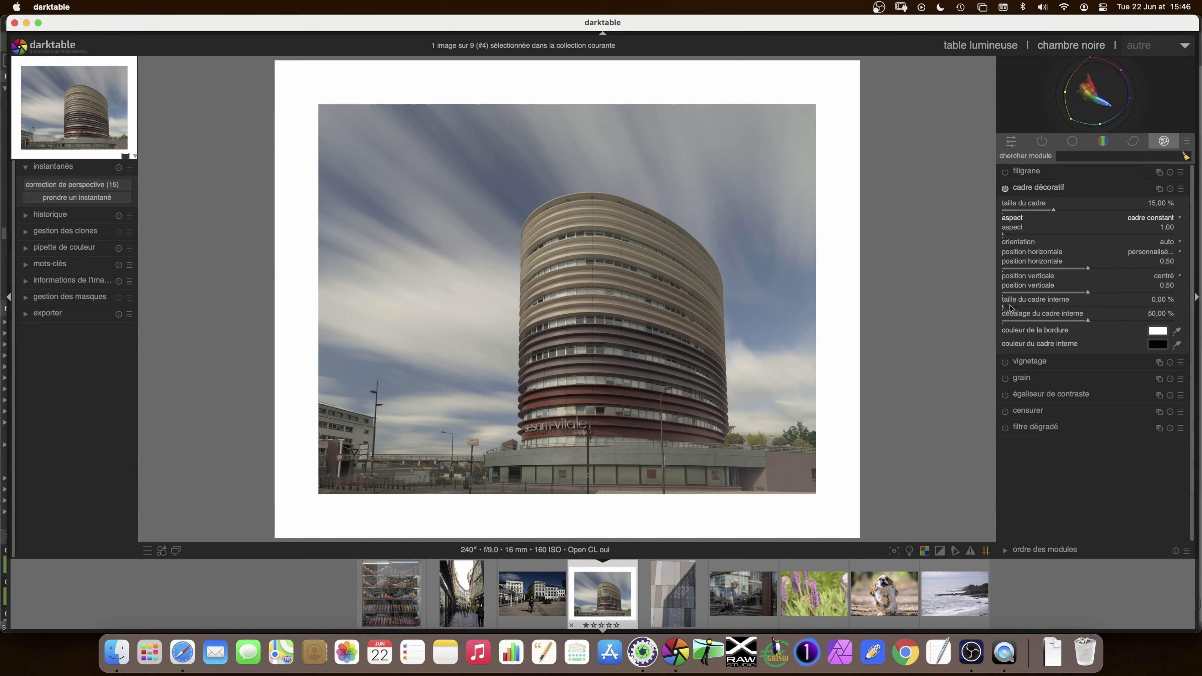
left_click_drag(1003, 308, 1009, 306)
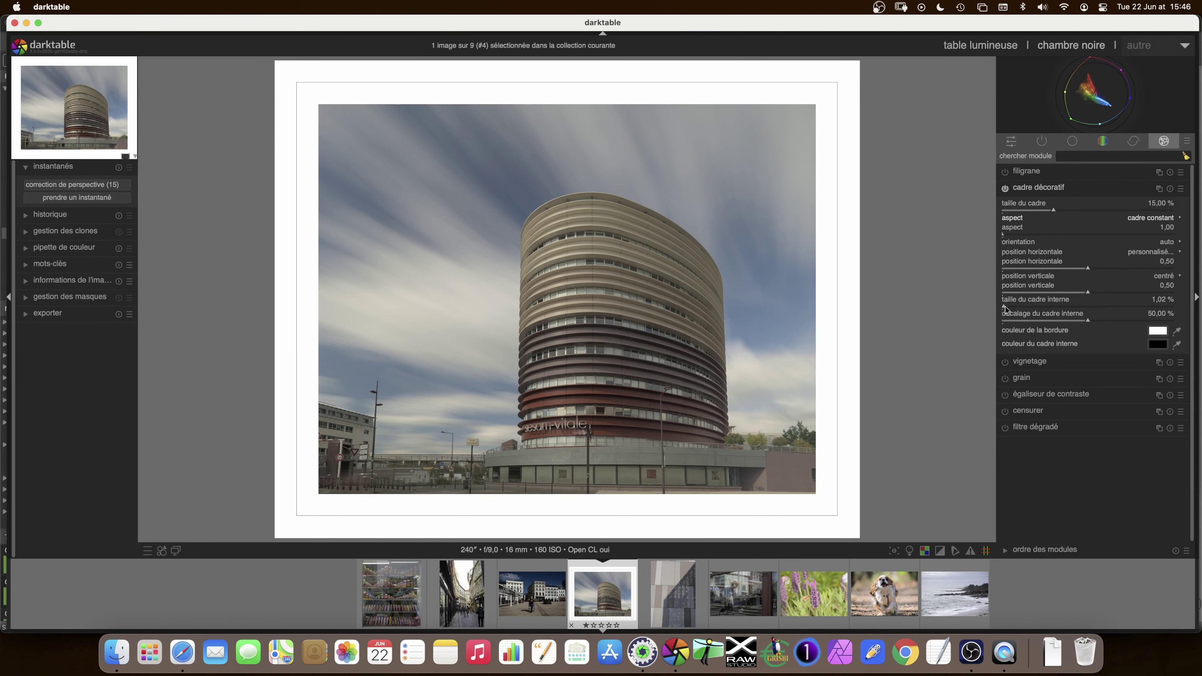
Step: Set the black inner frame to 3,75 % thickness and pull its offset down toward the photo edge
mouse_move(1010, 307)
left_mouse_down()
mouse_move(1070, 309)
mouse_move(1009, 308)
left_mouse_up()
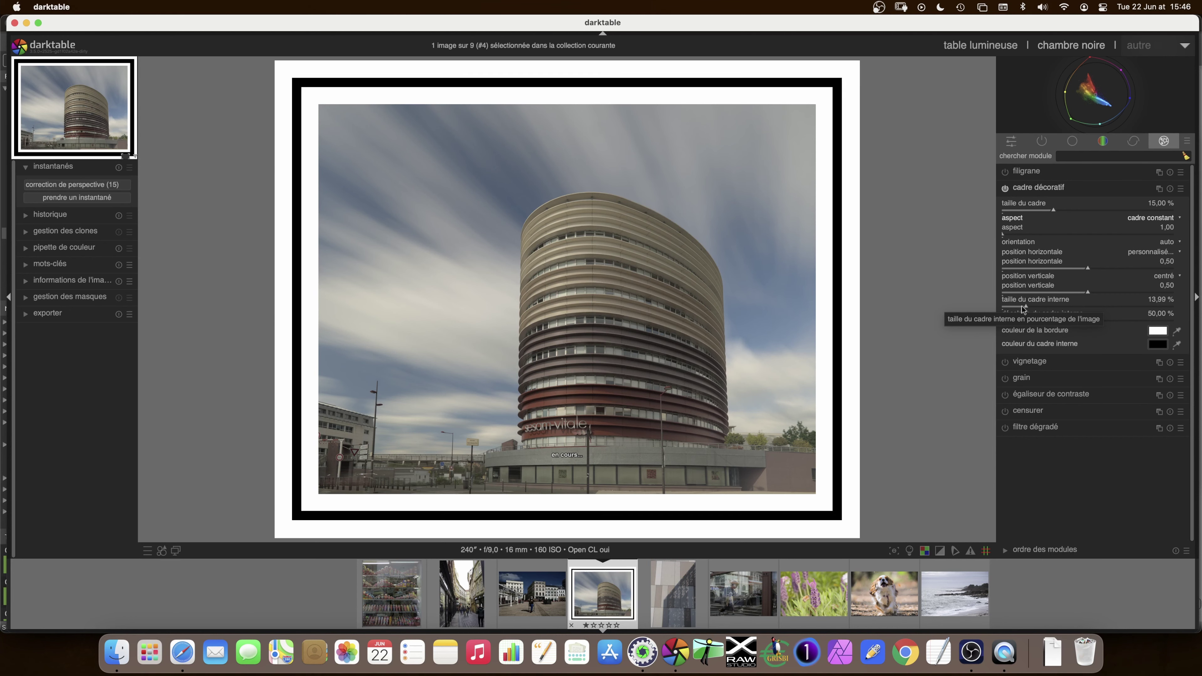
left_click_drag(1008, 308, 1001, 309)
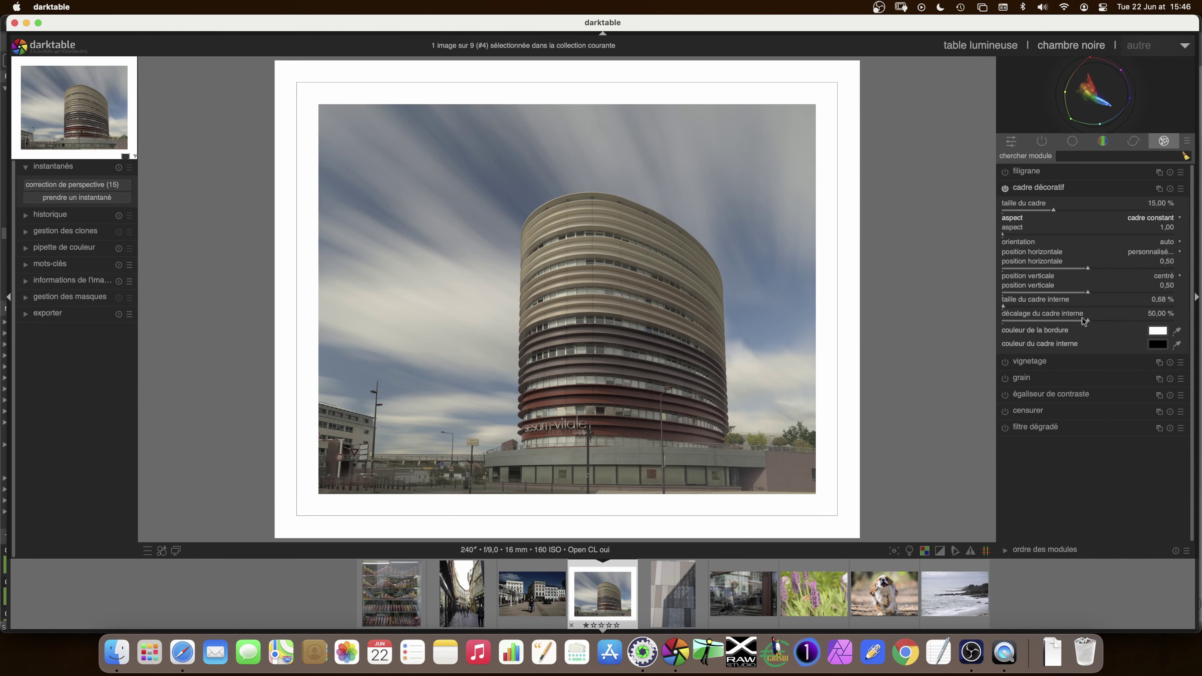
left_click(1084, 321)
left_click_drag(1084, 323, 1024, 321)
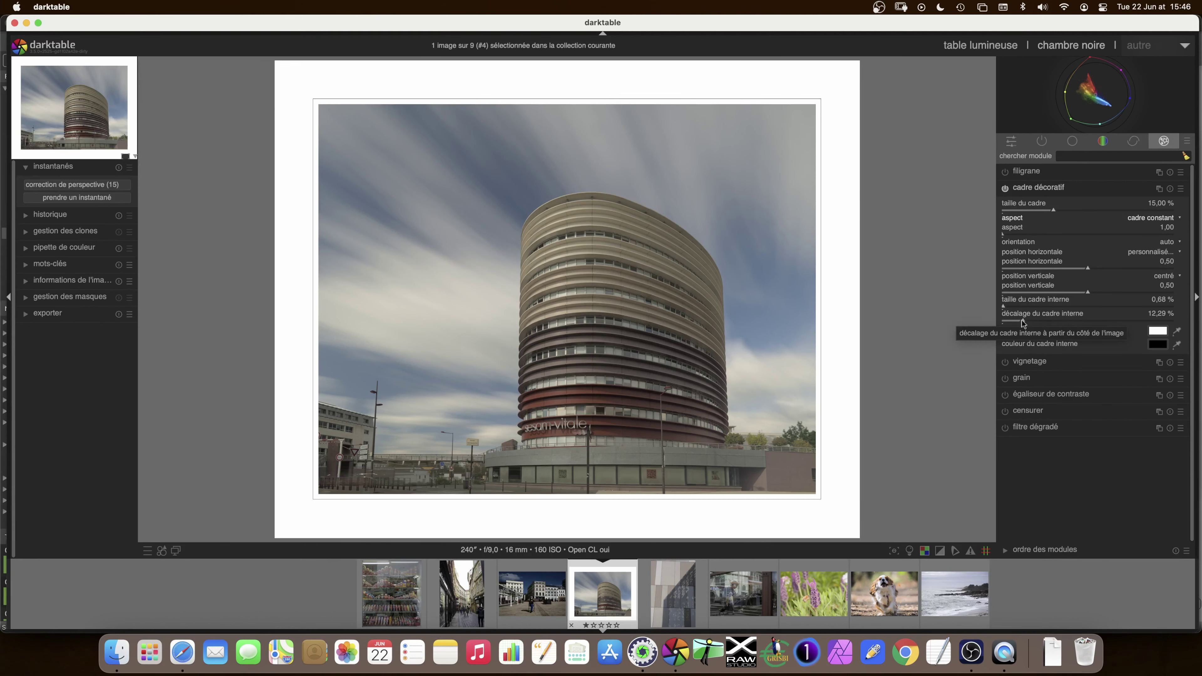
left_click_drag(1023, 323, 995, 320)
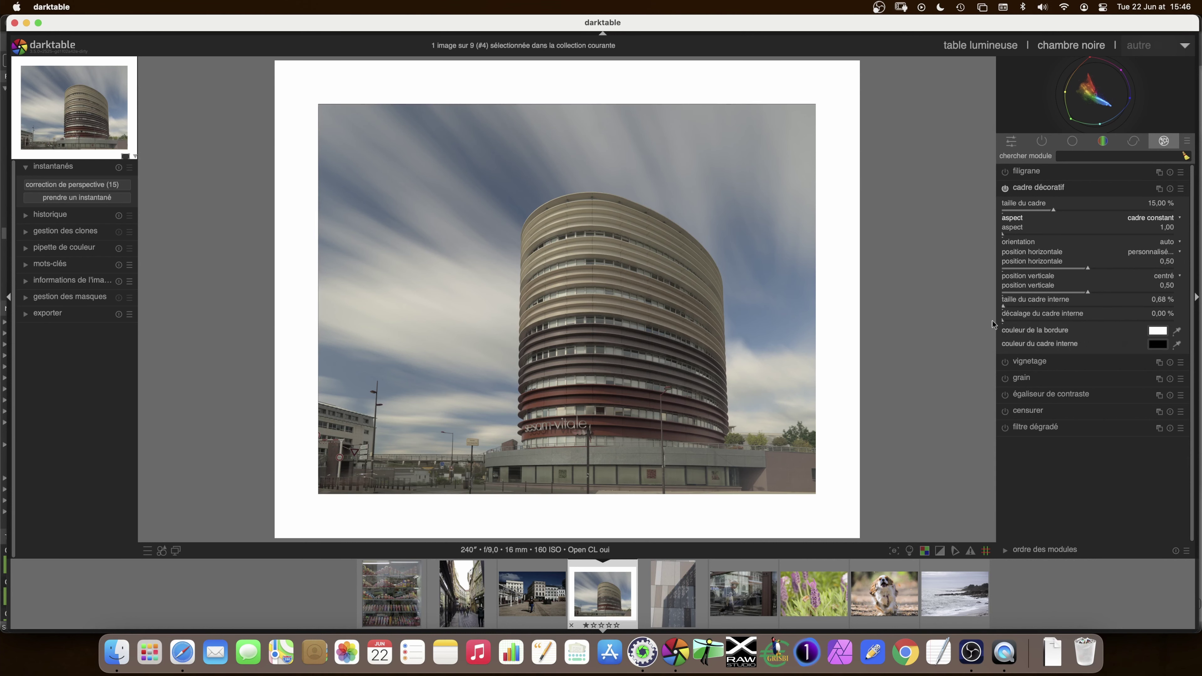
left_click_drag(1003, 306, 1008, 307)
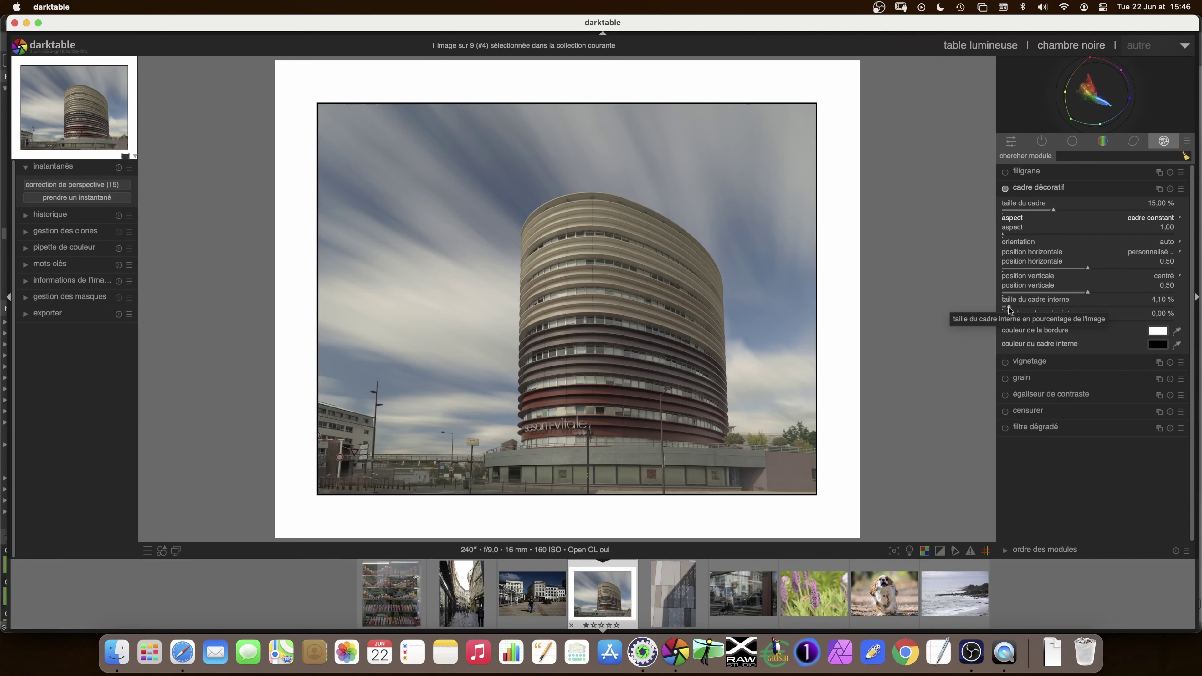
left_click_drag(1008, 307, 1008, 307)
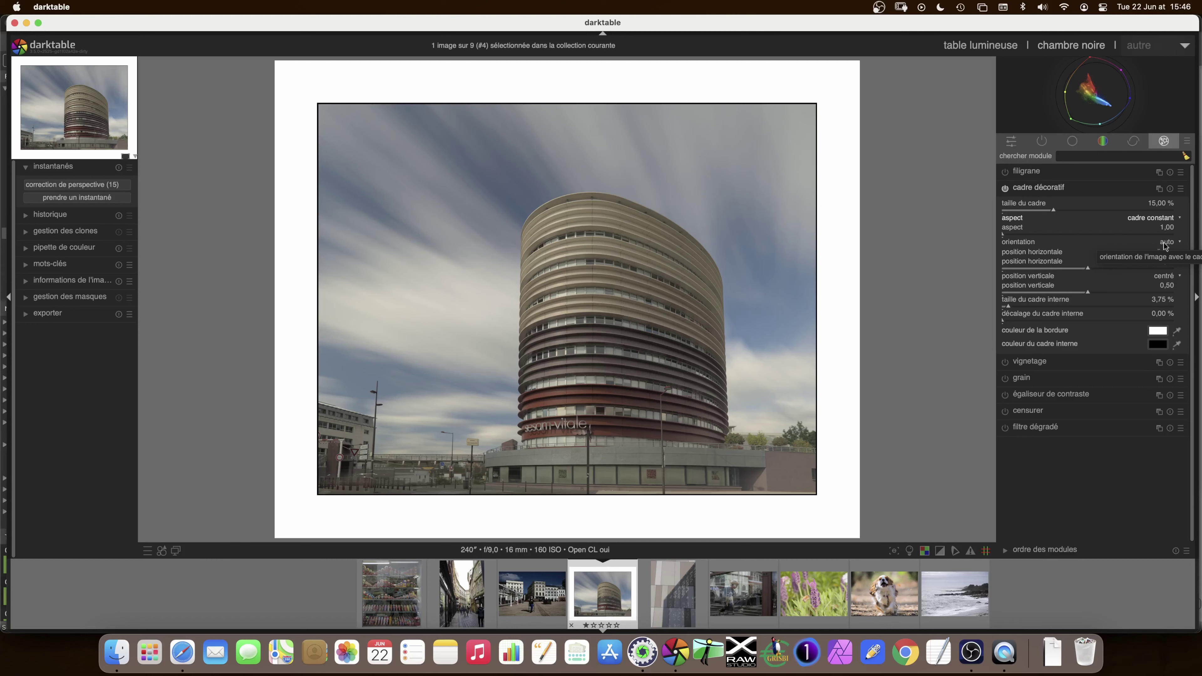
Step: Store the current frame settings as preset 'cadre noir et blanc', then disable the cadre décoratif module
left_click(1180, 189)
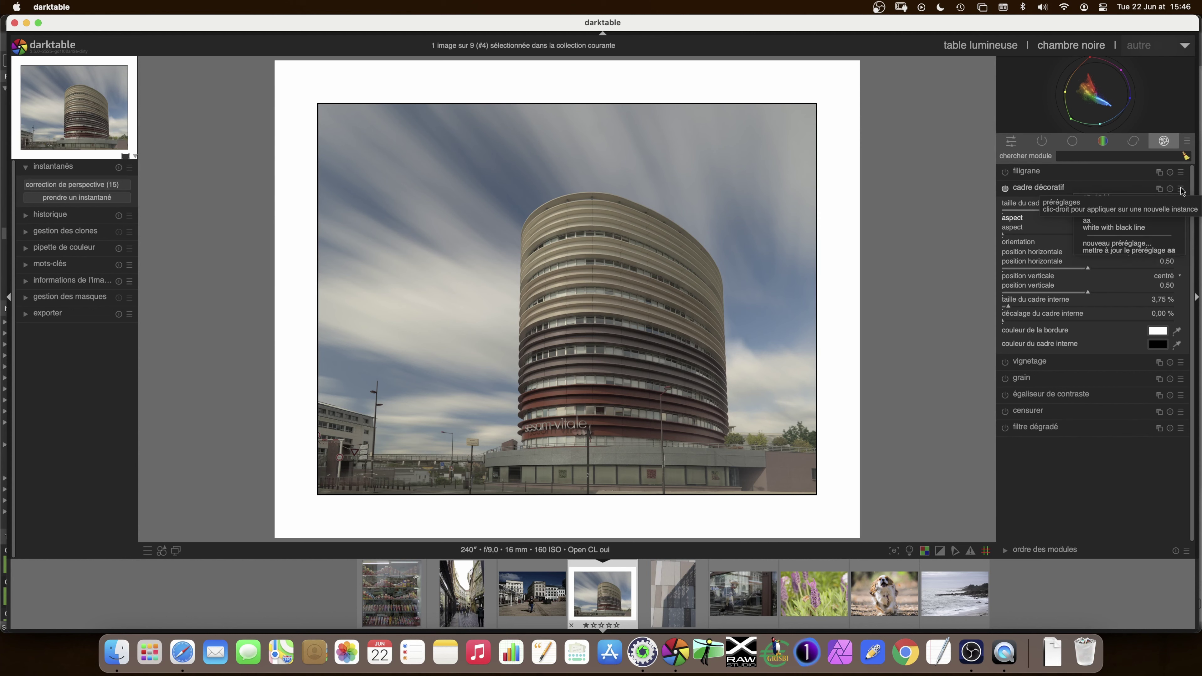
left_click(1117, 244)
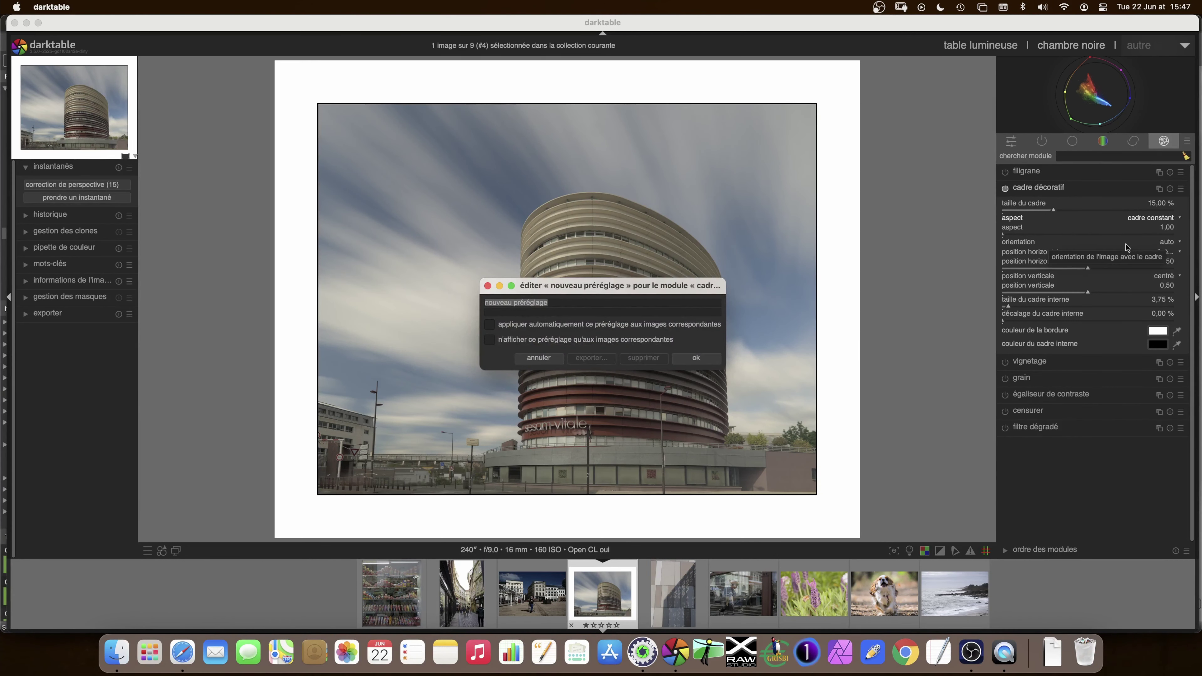
type("cadre ")
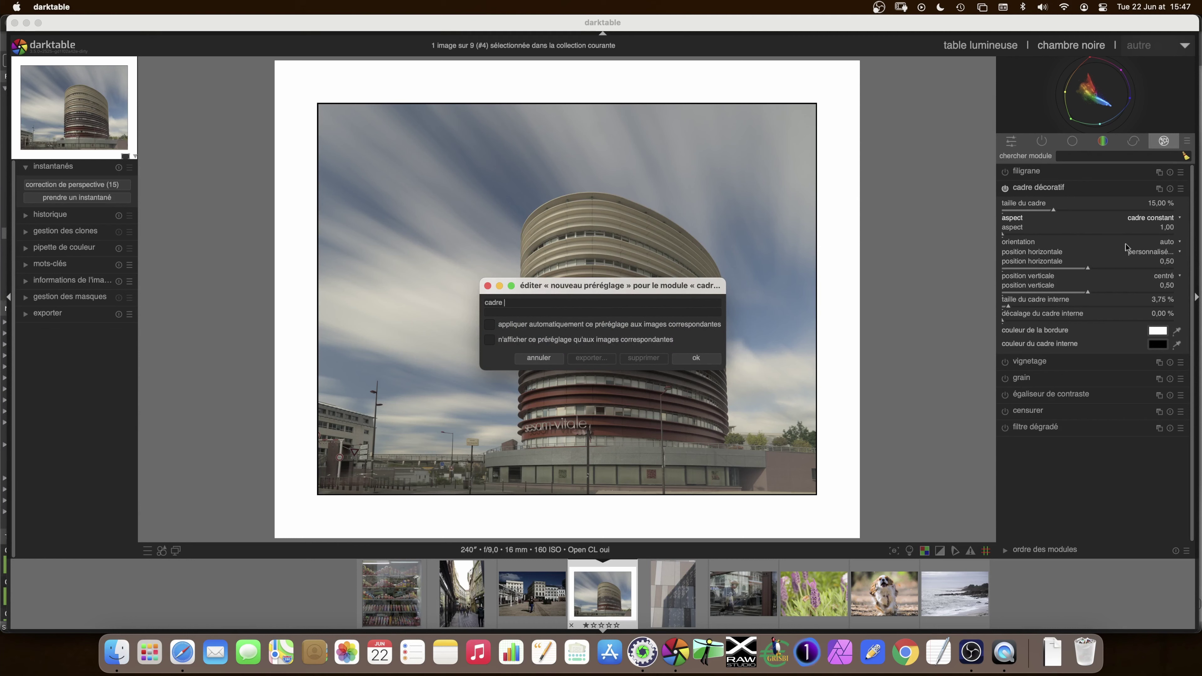
type("noir et blanc")
left_click(715, 357)
left_click(1004, 189)
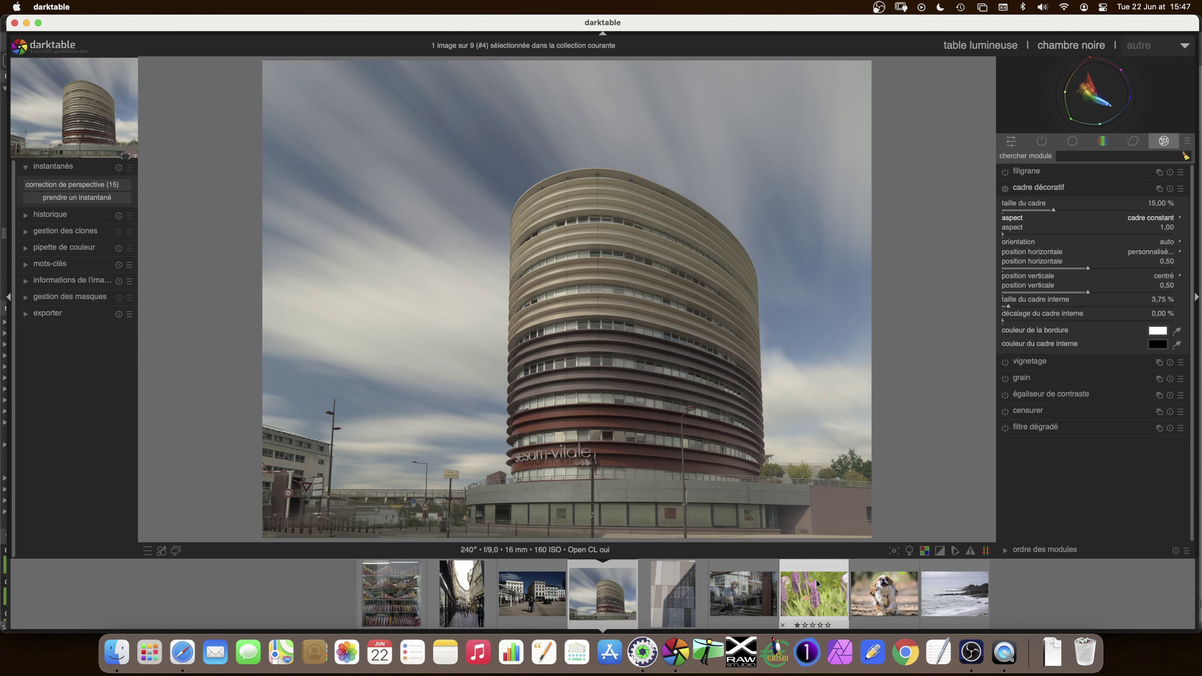
Step: Apply the 'cadre noir et blanc' frame preset to the bee-on-lavender photo from the filmstrip
left_click(817, 583)
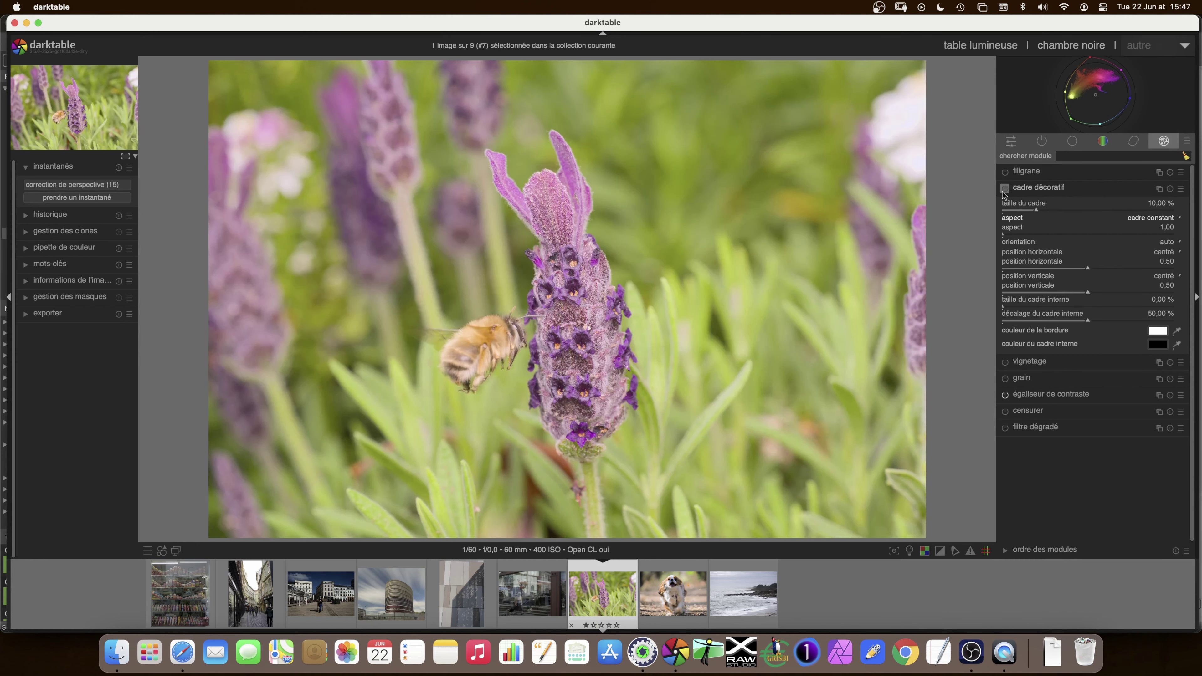
left_click(1179, 189)
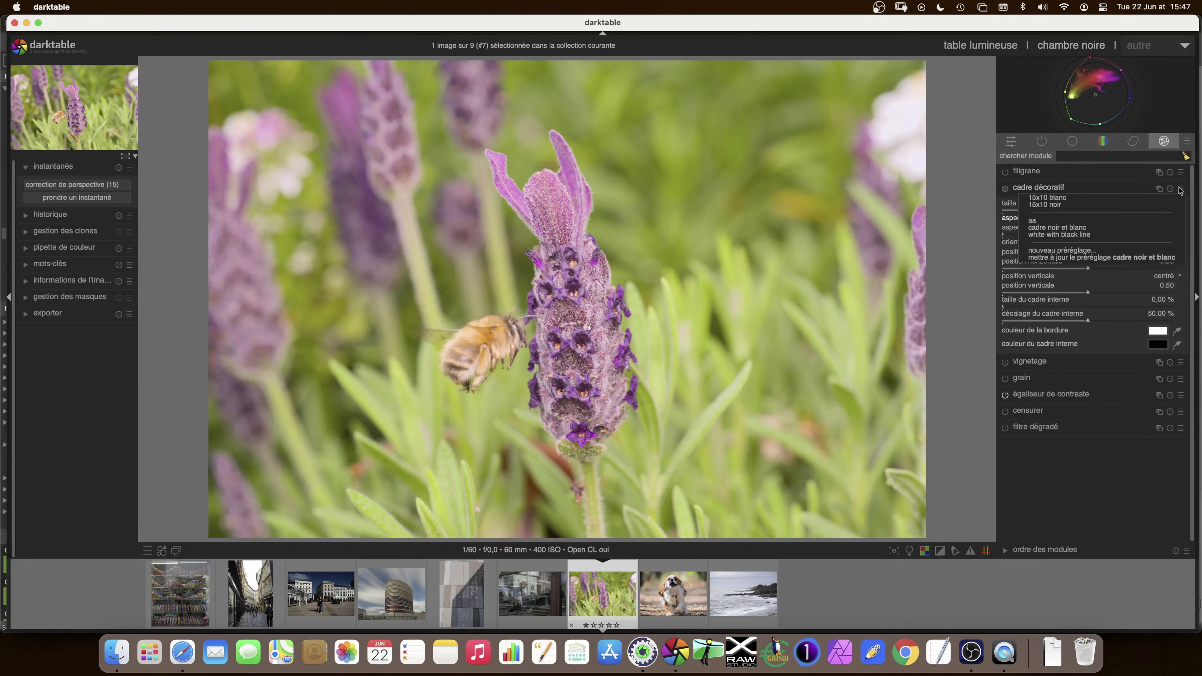
left_click(1082, 226)
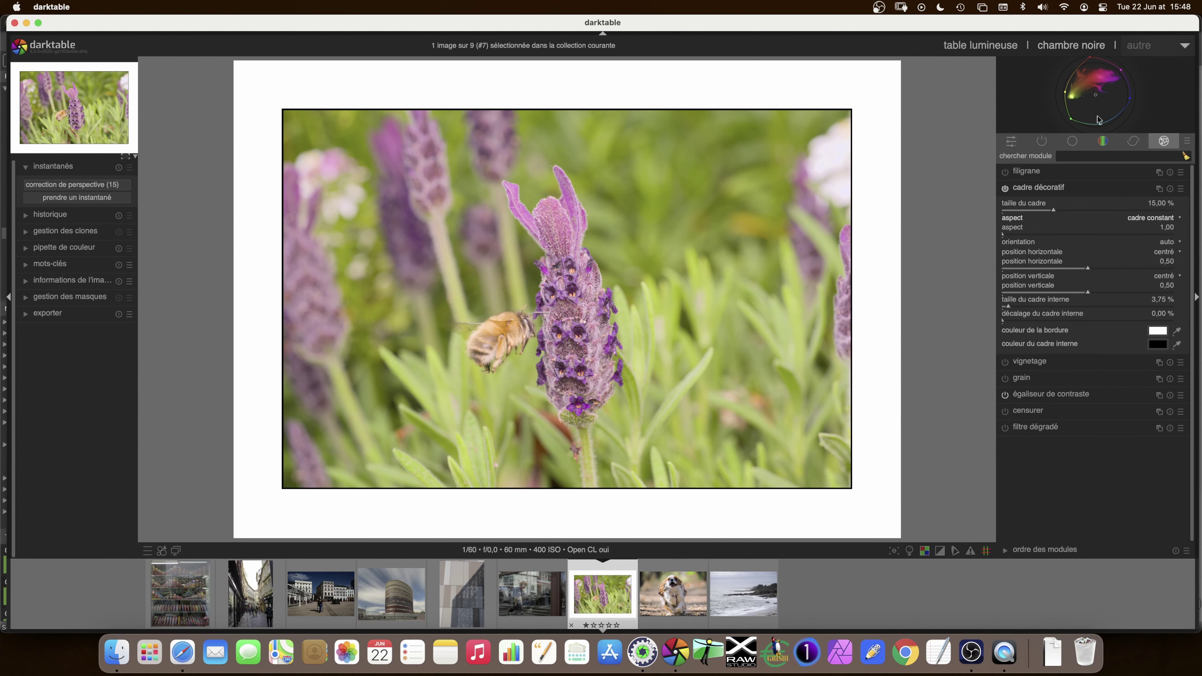
Step: Return to the lighttable and expand the styles module to show saved styles
left_click(973, 49)
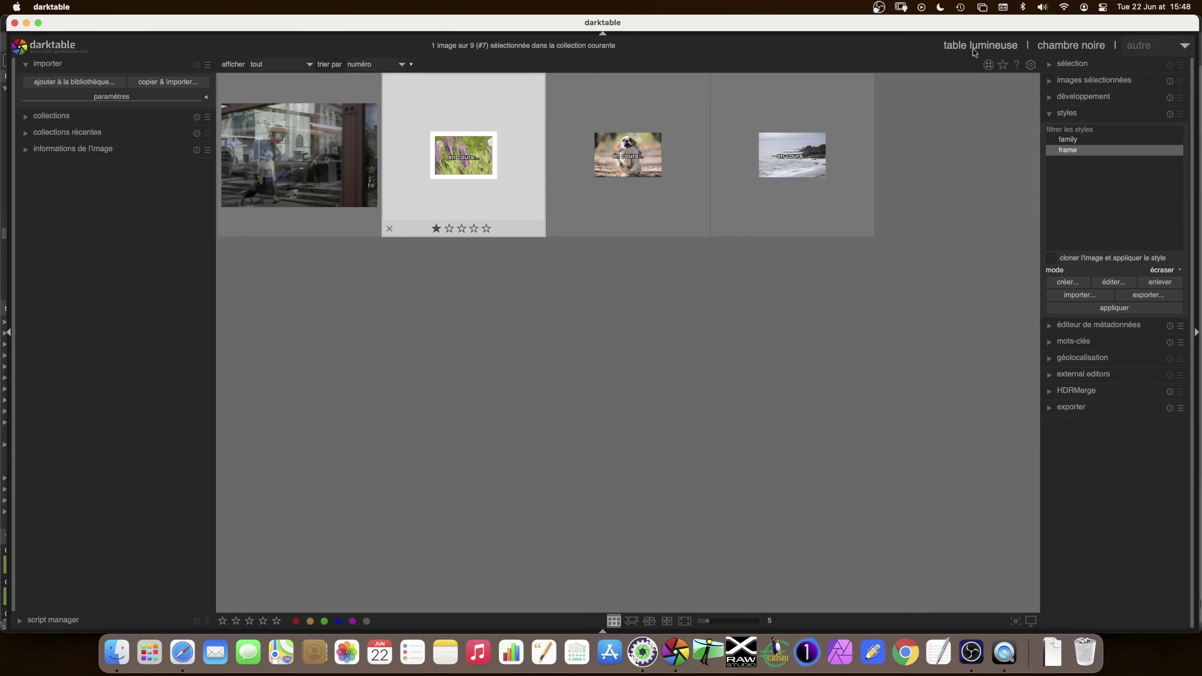
left_click(1070, 113)
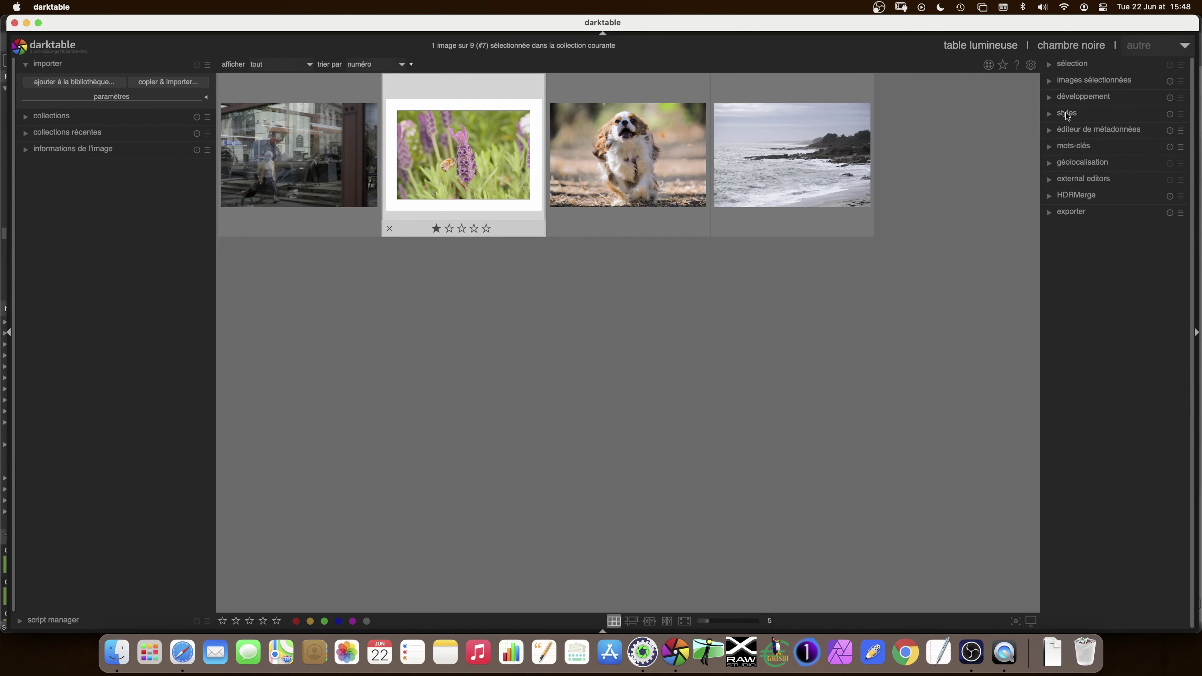
left_click(1052, 115)
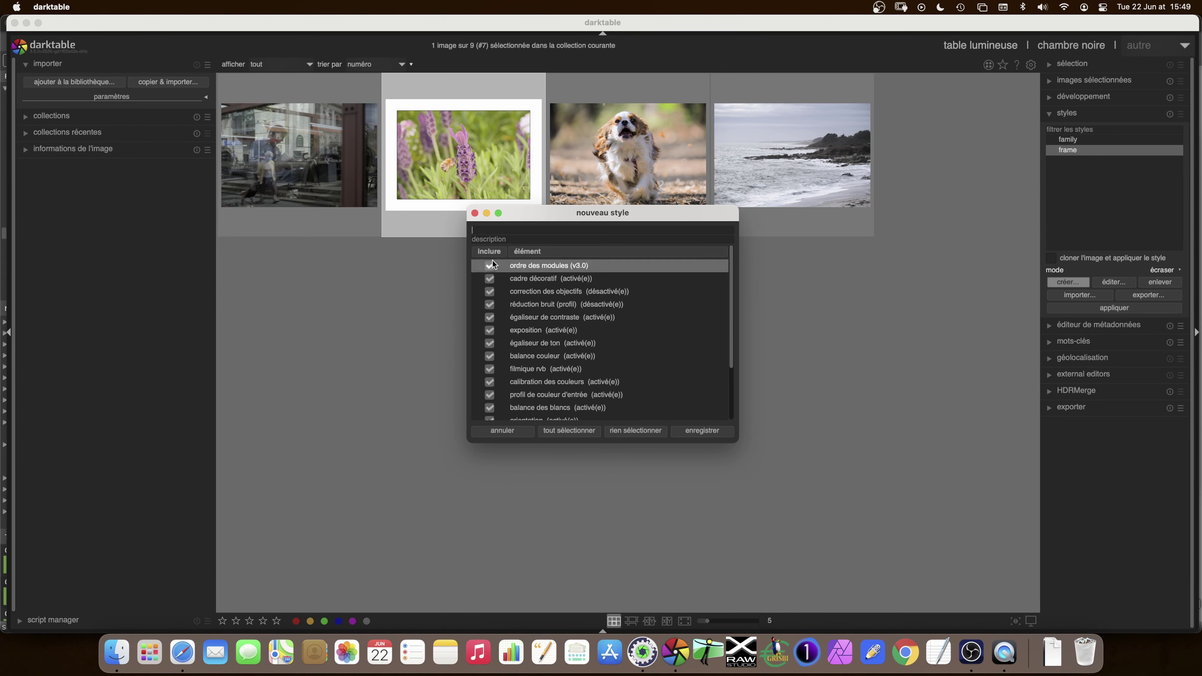
Step: Untick all history modules, keeping only the decorative frame in the new style
left_click_drag(731, 286, 727, 343)
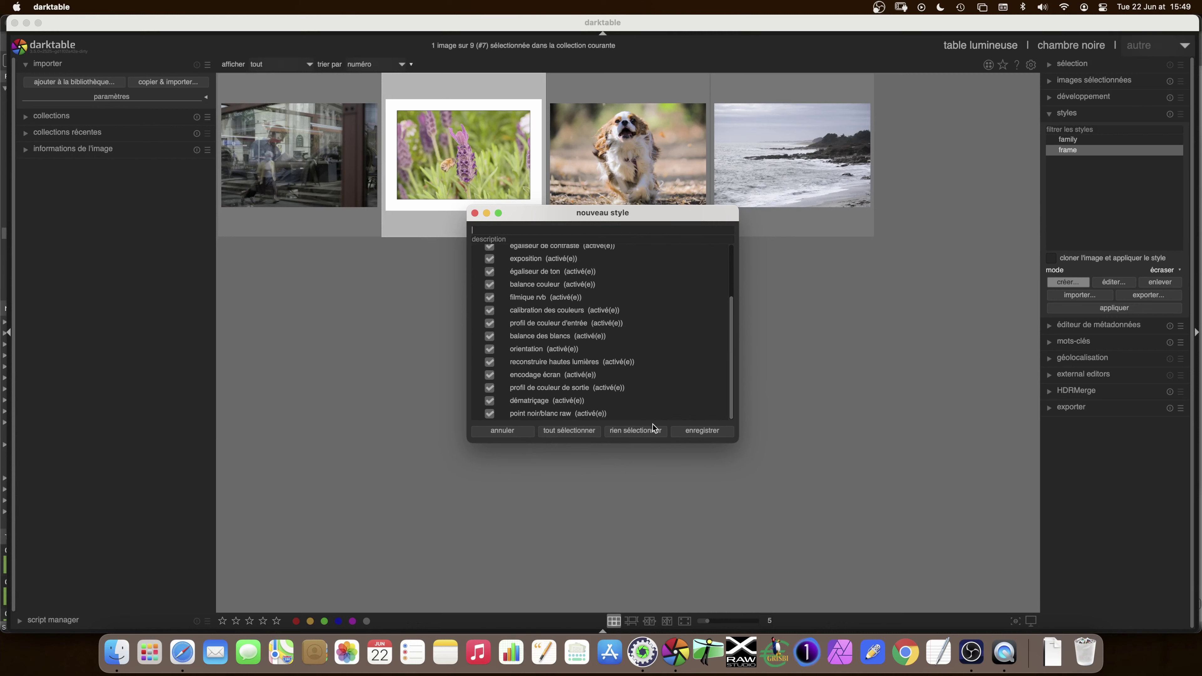
left_click(606, 429)
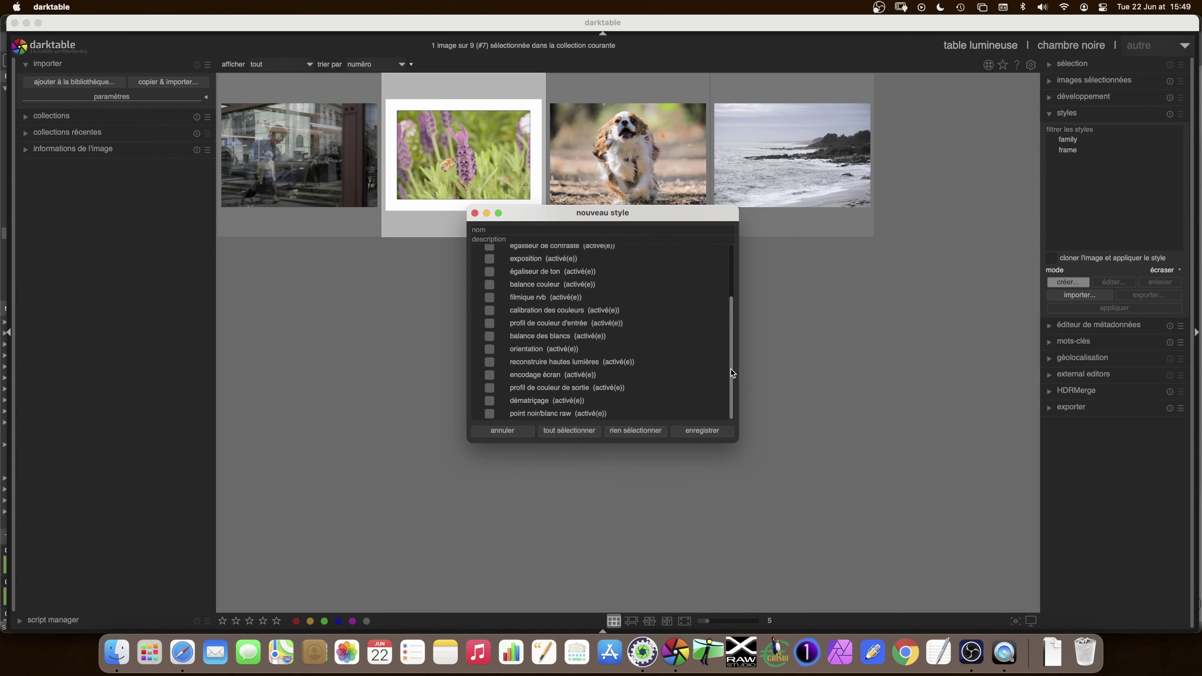
left_click_drag(730, 369, 730, 312)
left_click(489, 279)
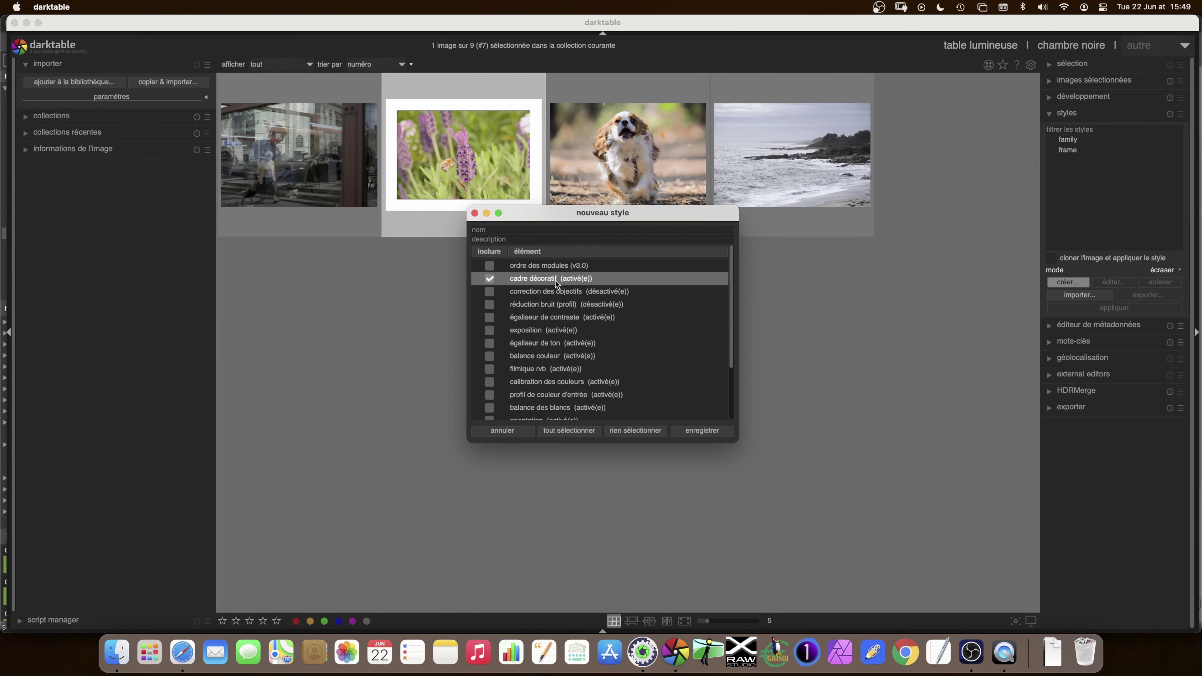
Step: Name the style 'cadre youtube', save it, and reopen the lavender photo
left_click(534, 229)
type("ca")
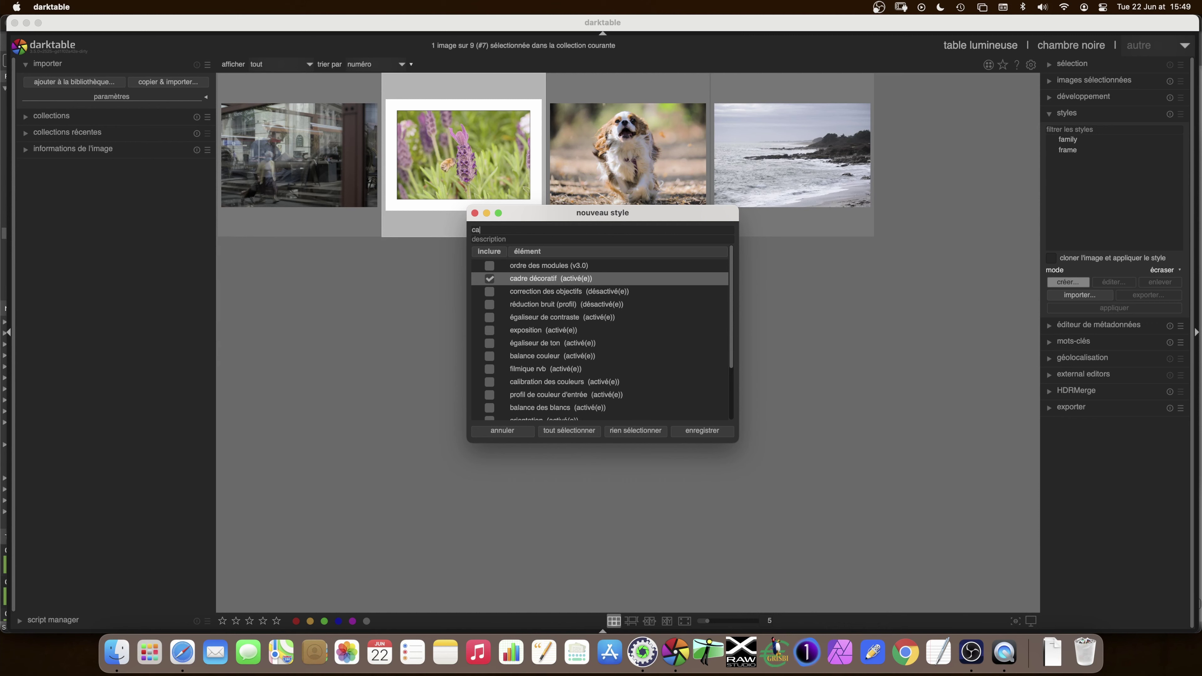
type("dre youtube")
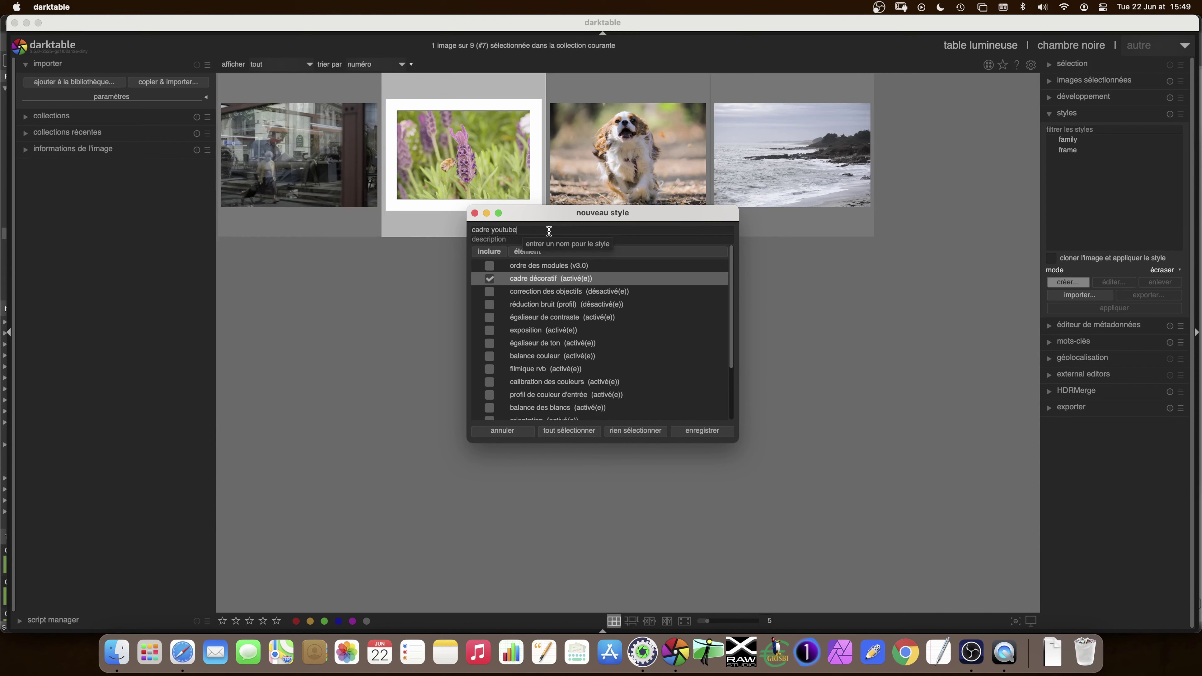
left_click_drag(533, 208, 550, 205)
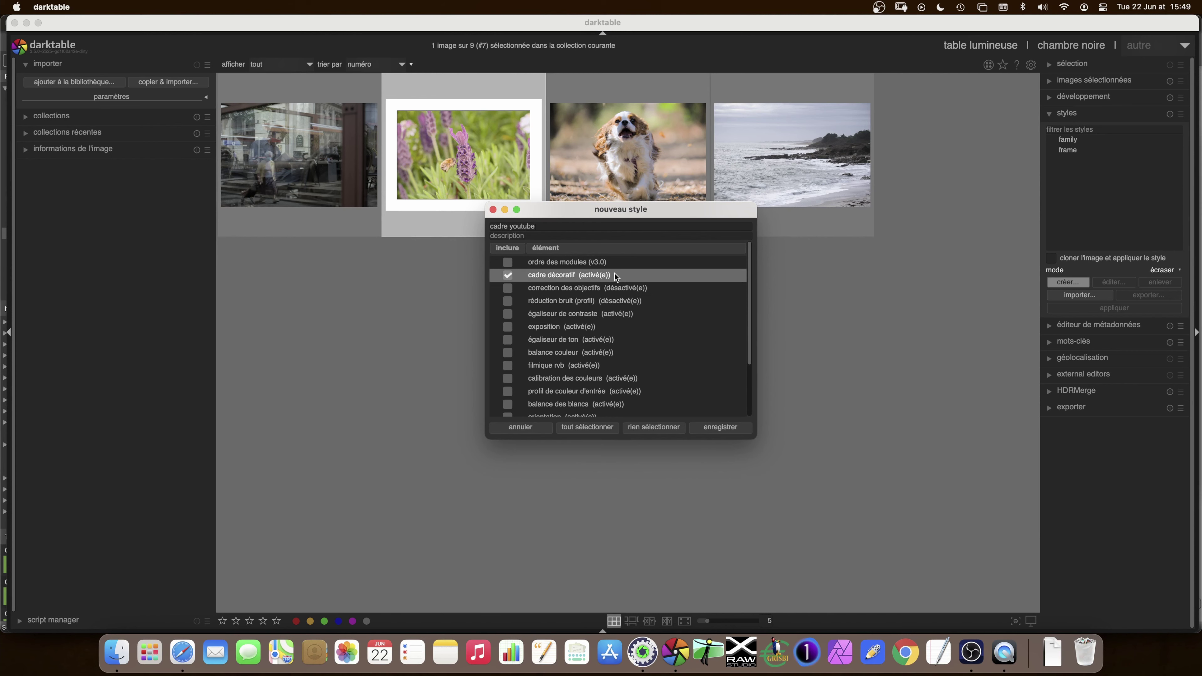
left_click(713, 429)
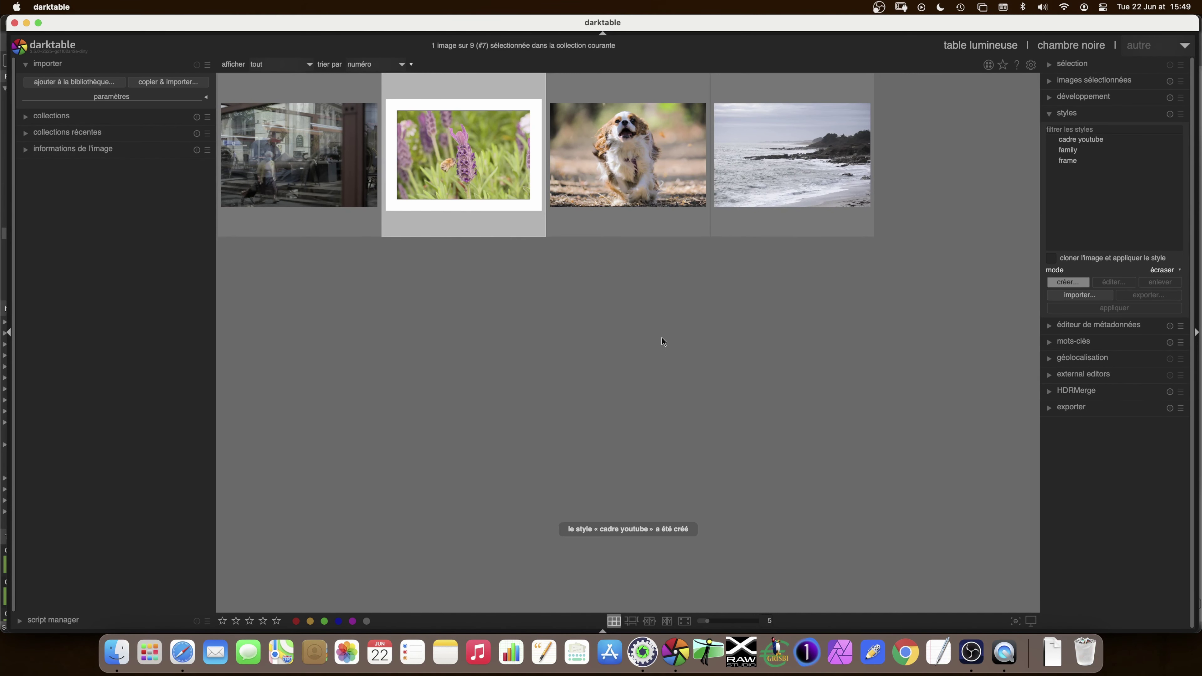
mouse_move(462, 155)
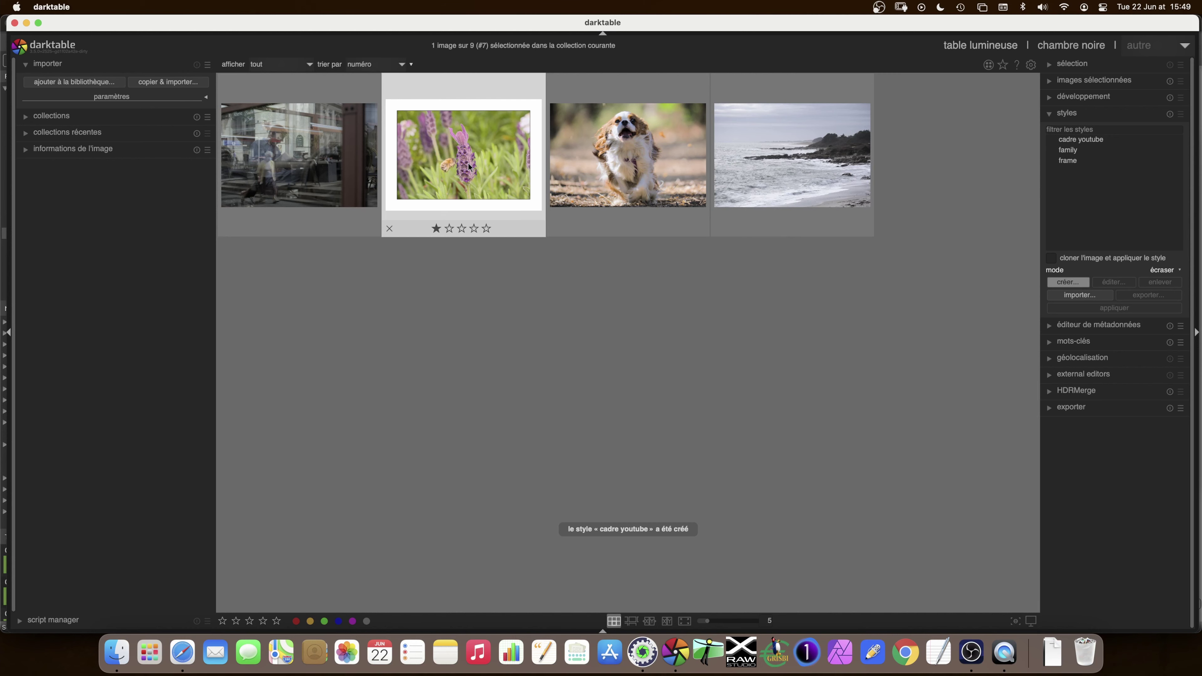
double_click(470, 166)
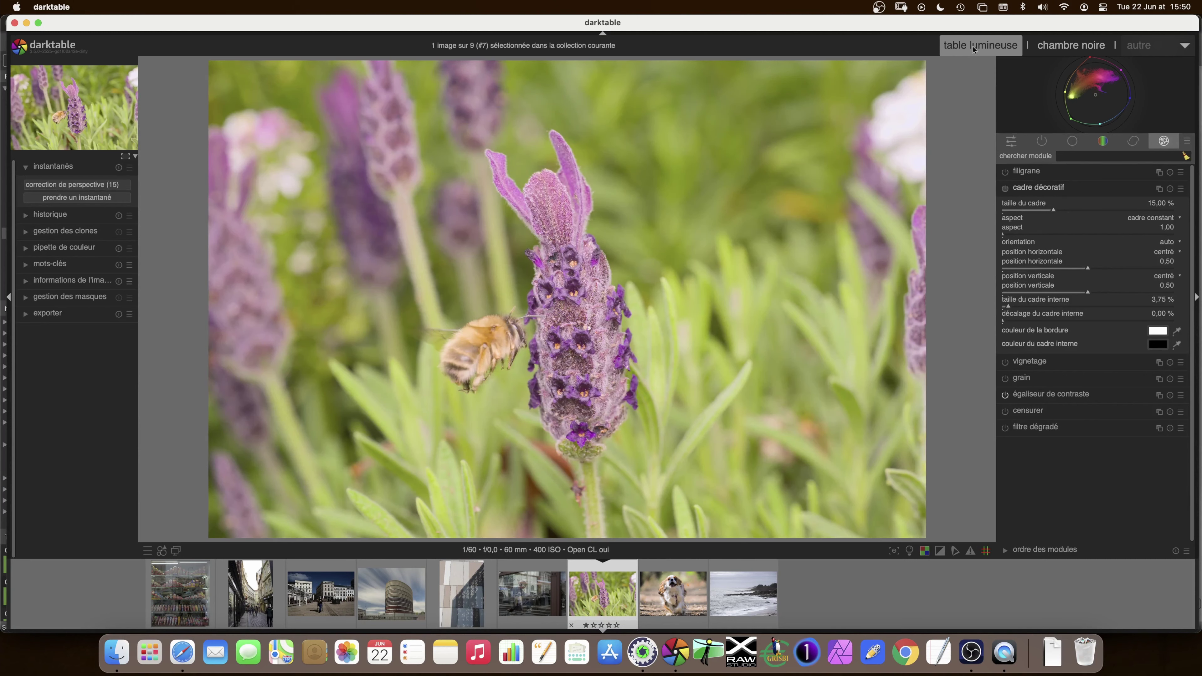
Step: Load the social media export preset (JPEG 8-bit, quality 85, overwrite on conflict) in the export module
left_click(973, 47)
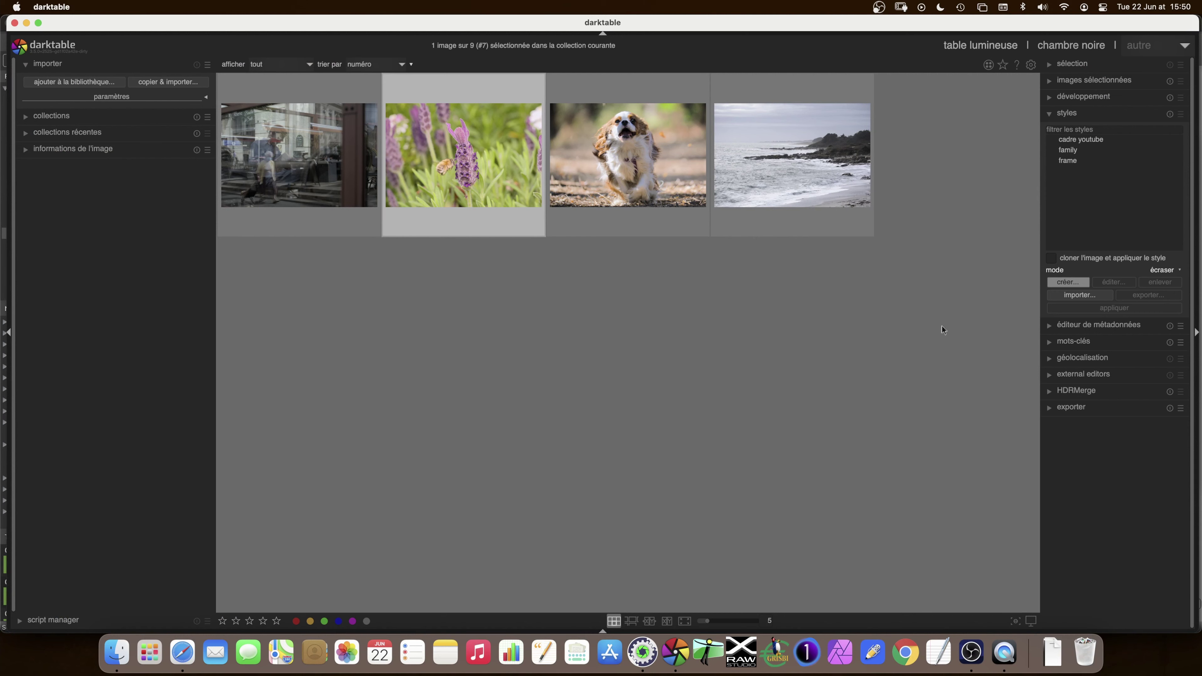
left_click(1048, 408)
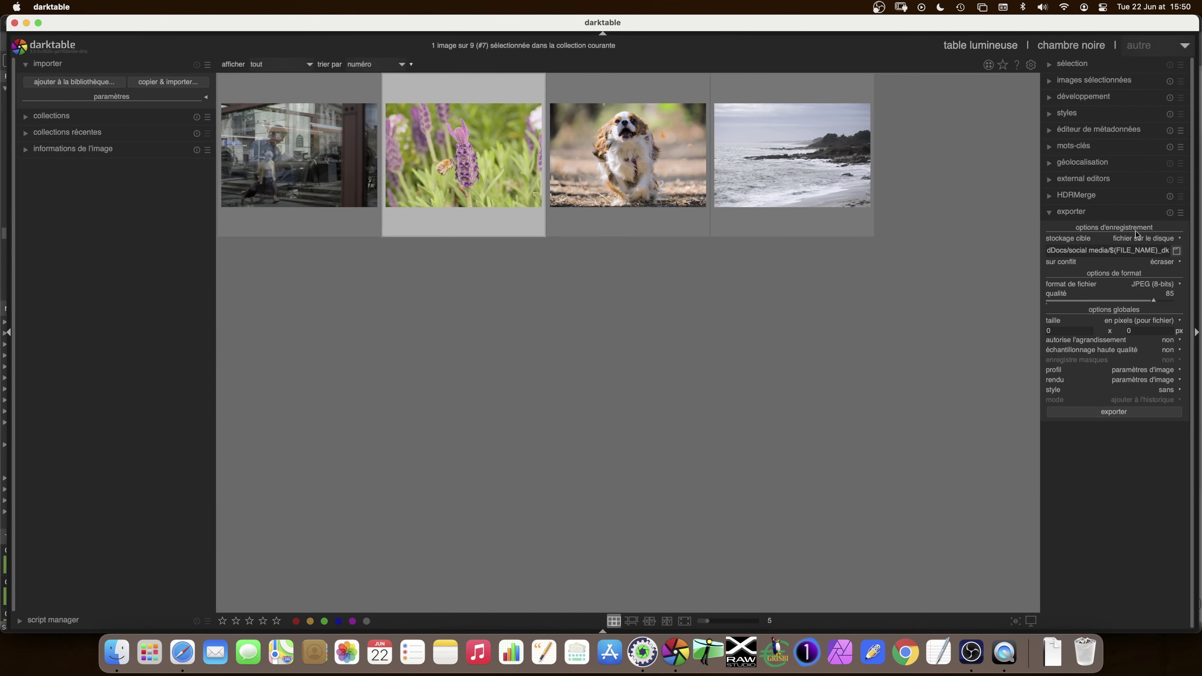
left_click(1180, 212)
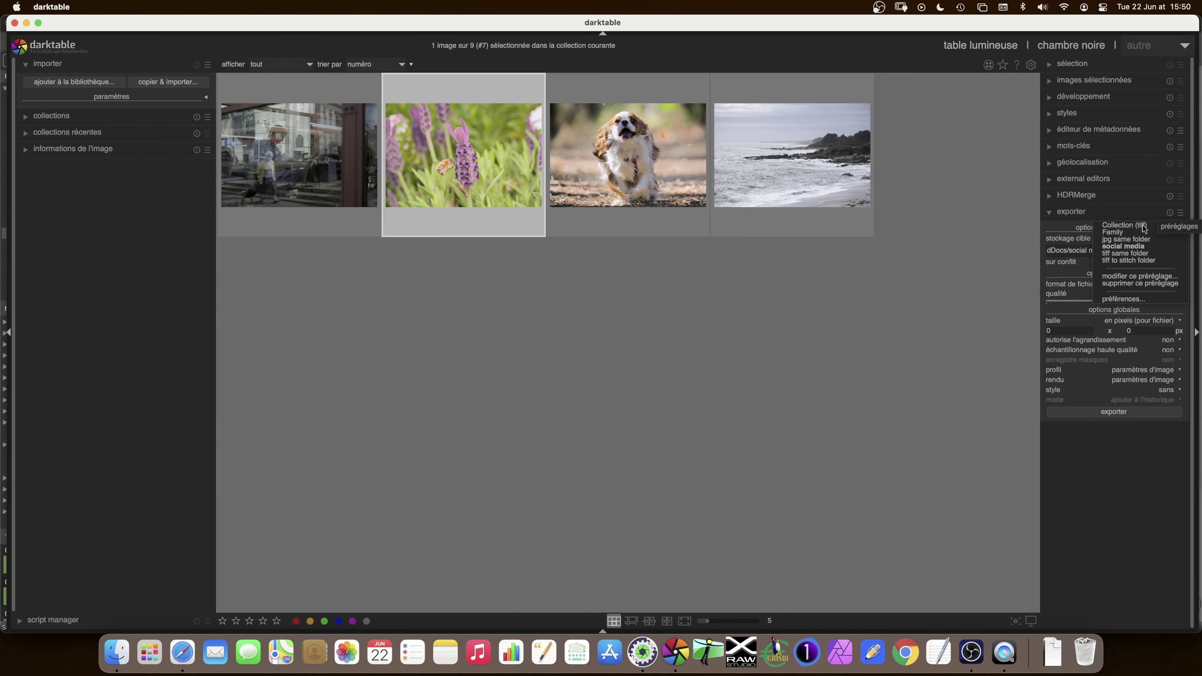
left_click(1145, 239)
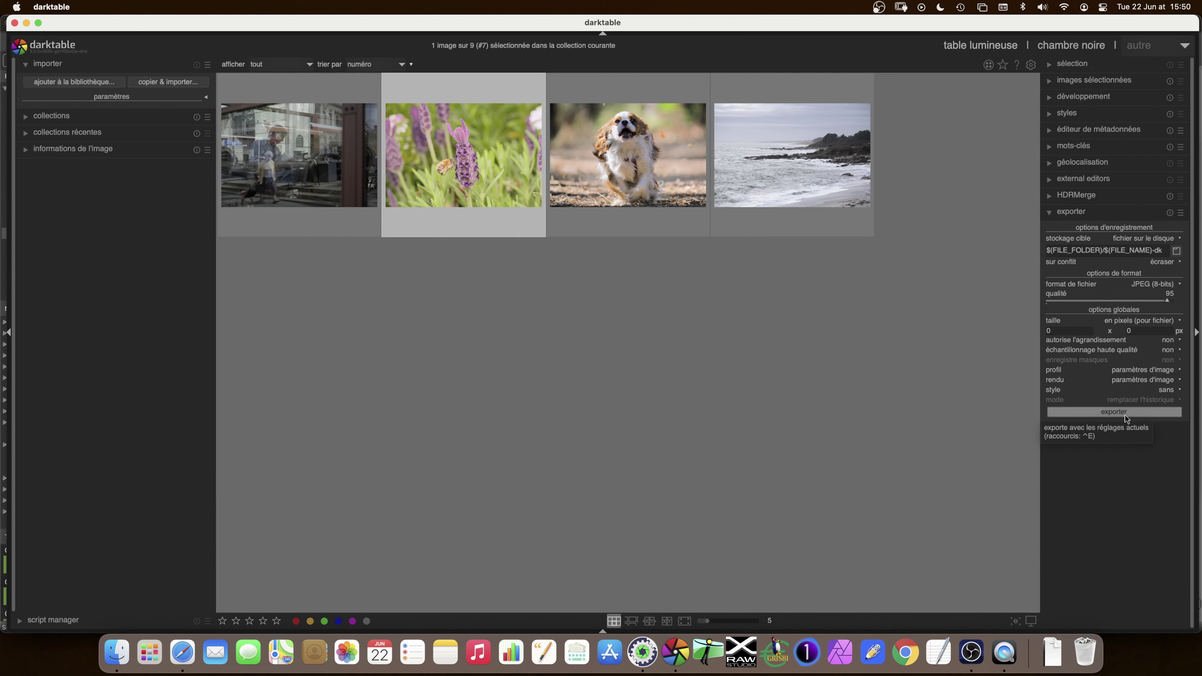
mouse_move(627, 155)
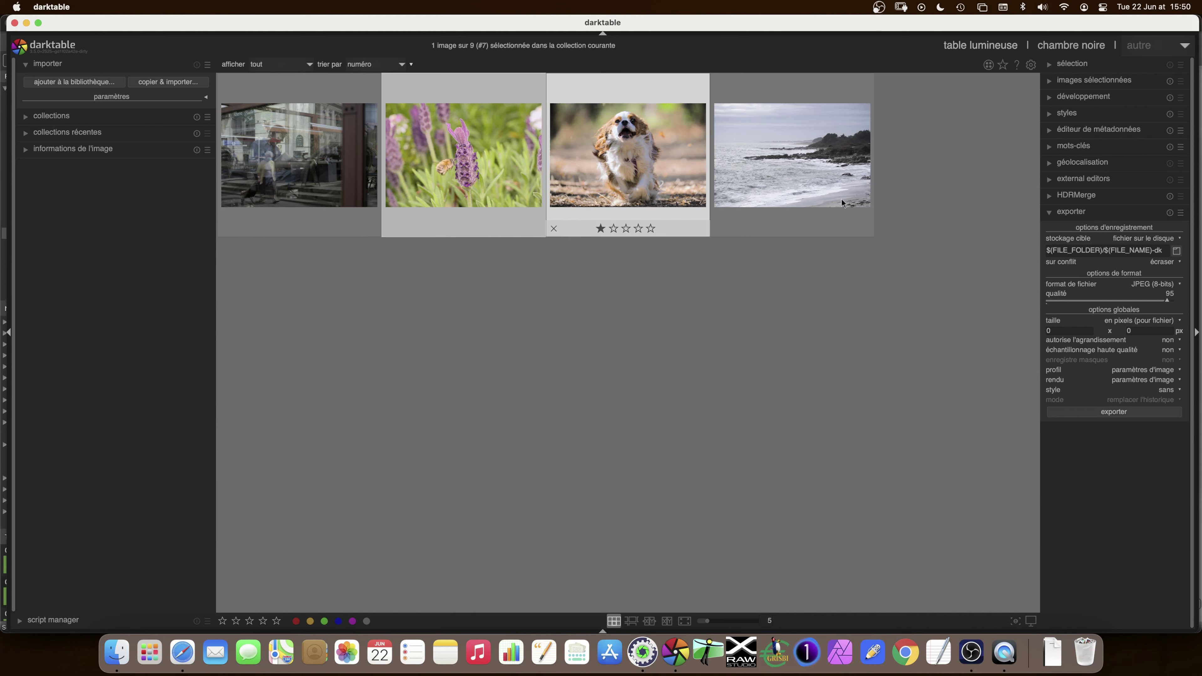
left_click(1181, 213)
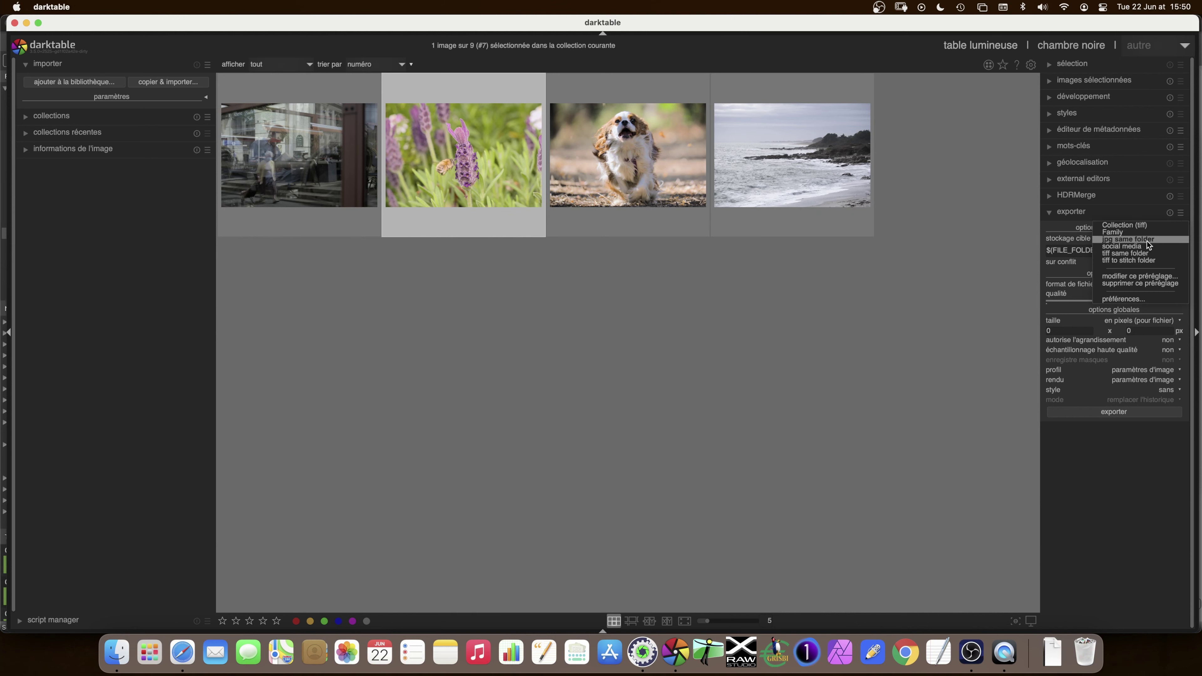
left_click(1121, 246)
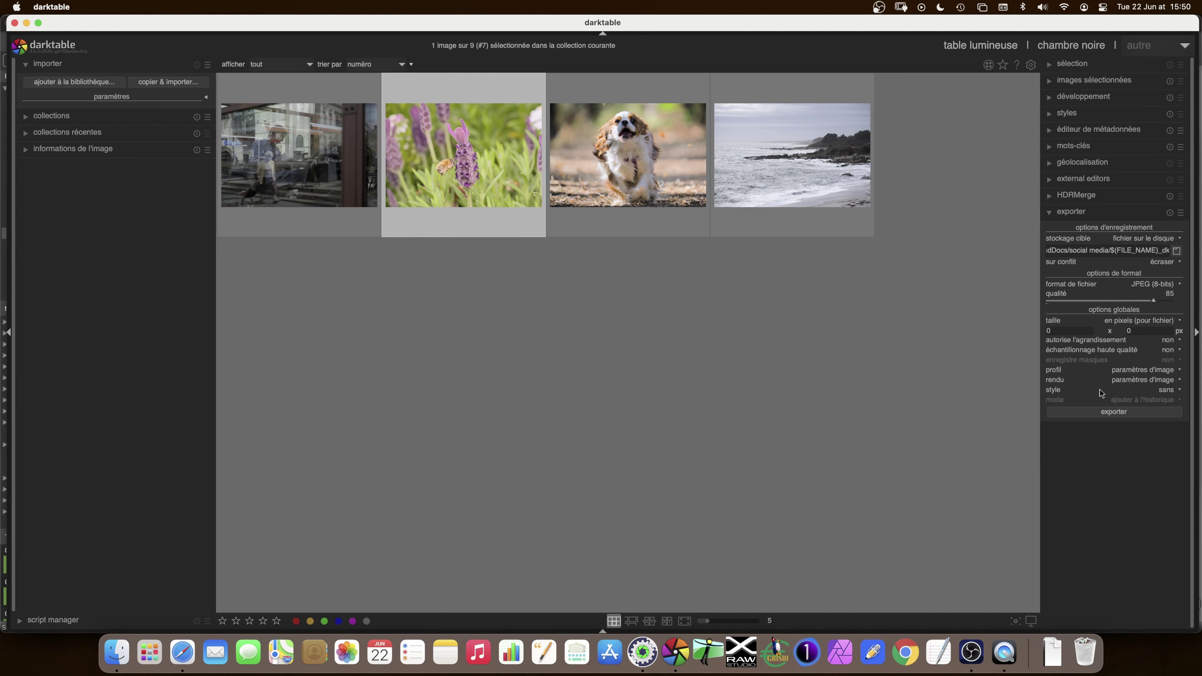
left_click(1169, 391)
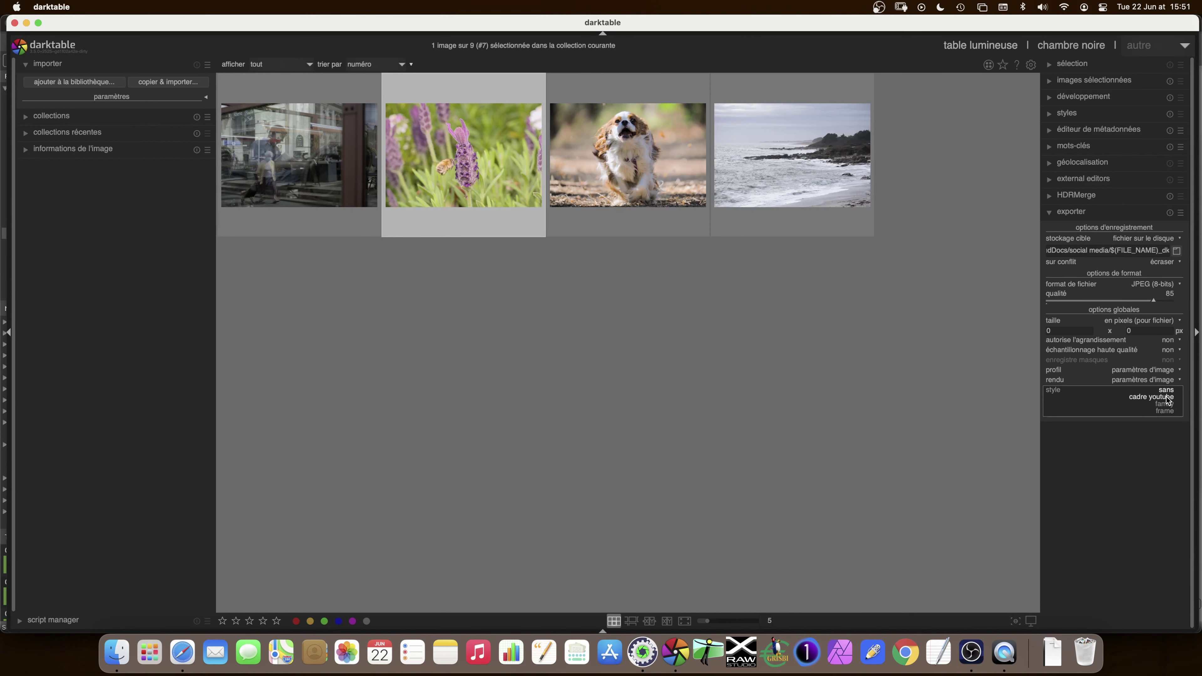
Step: Choose 'cadre youtube' as the style applied on export
left_click(1170, 397)
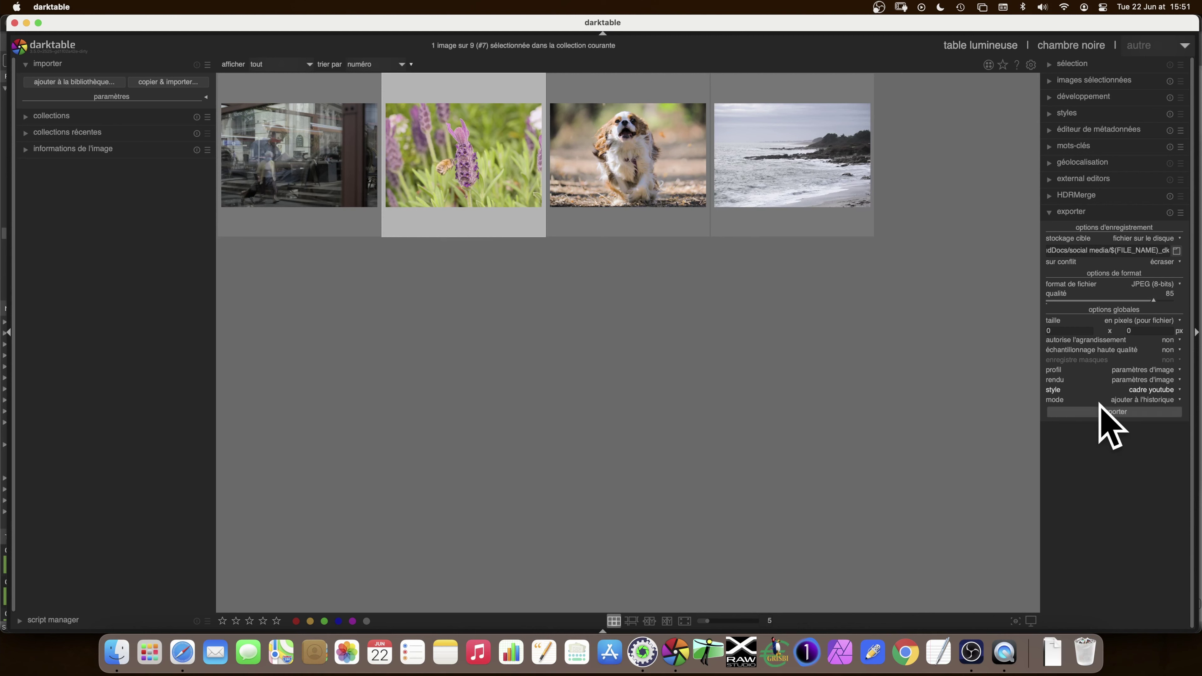
left_click(1146, 401)
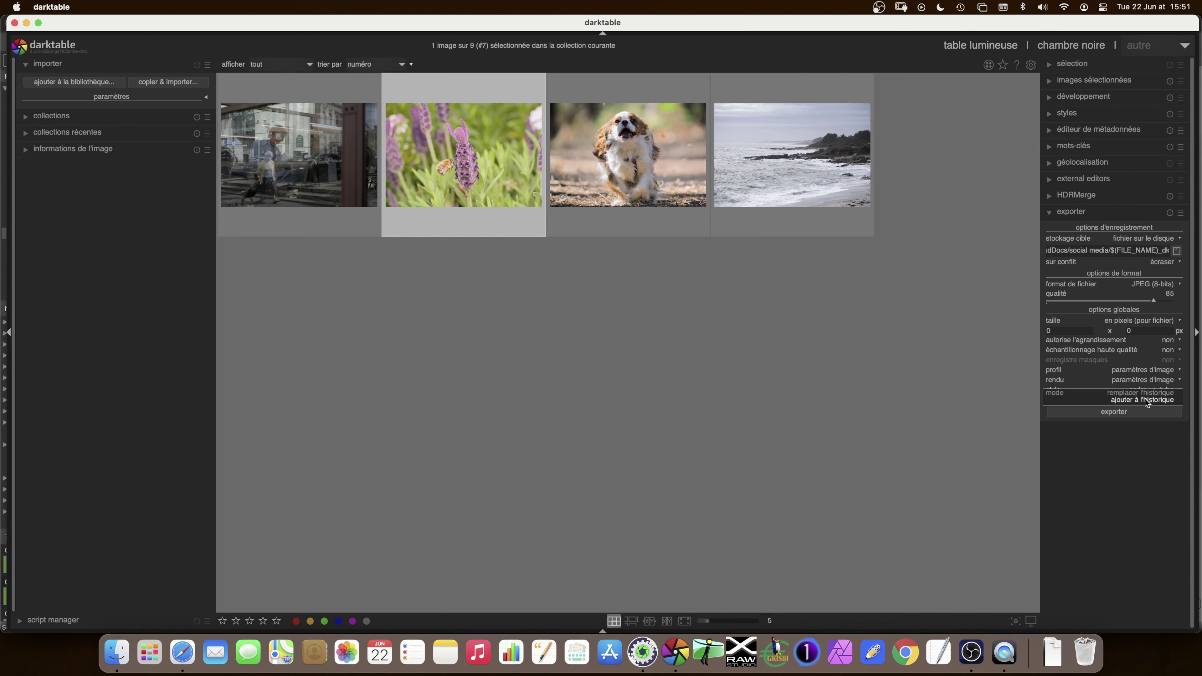
left_click(1146, 401)
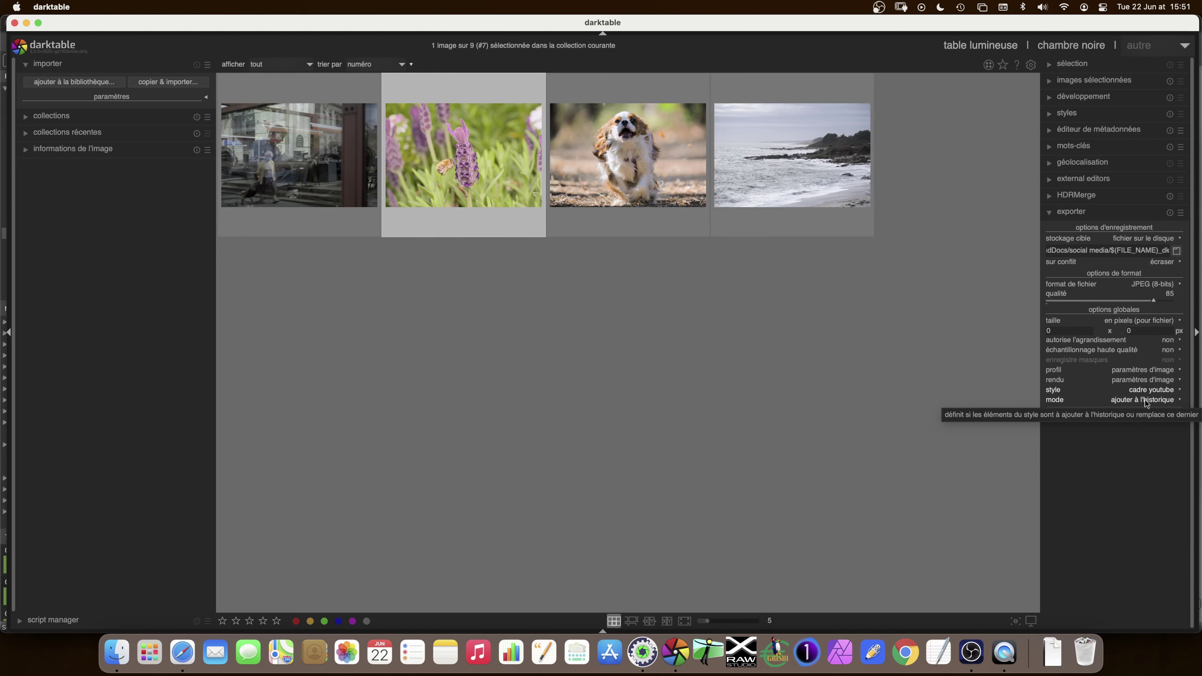
Step: Set the style mode to replace history, then export and confirm overwriting the existing file
left_click(1145, 402)
left_click(1147, 396)
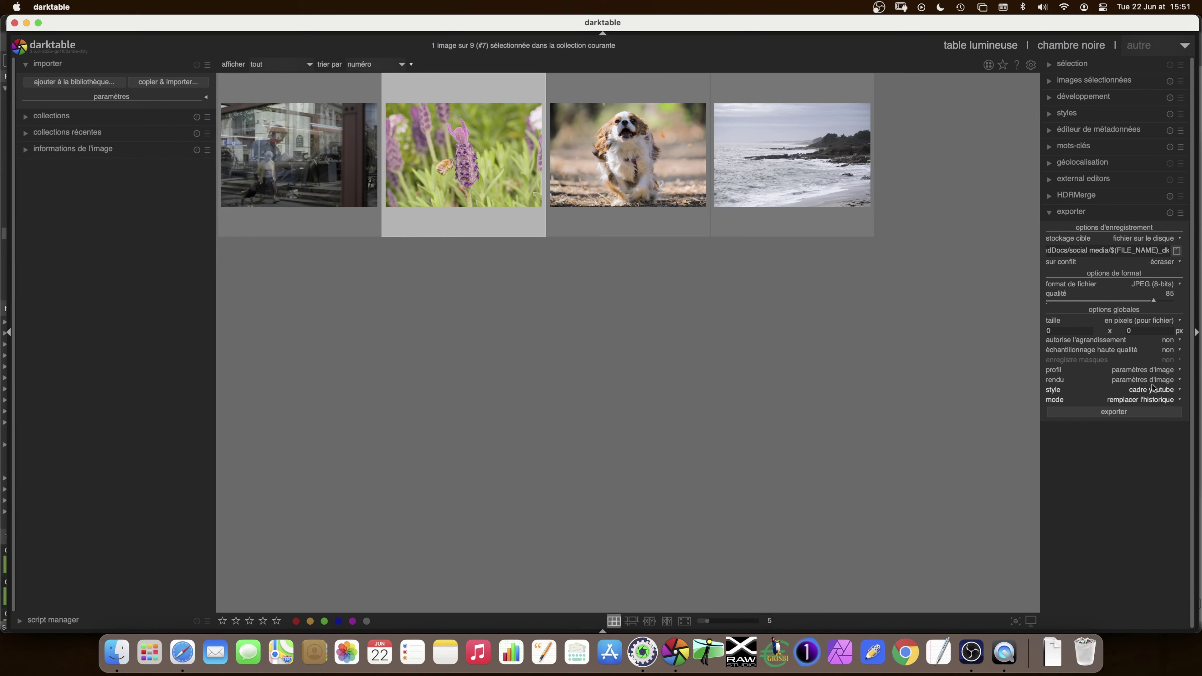
left_click(1151, 403)
left_click(1142, 395)
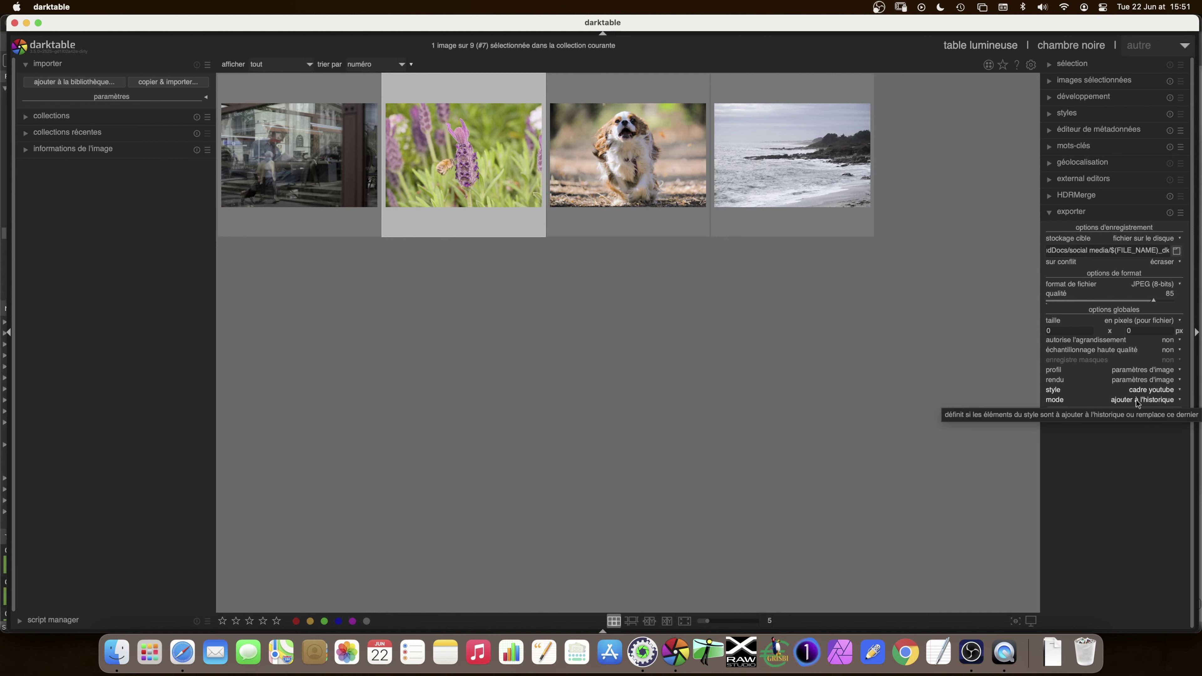
left_click(1136, 400)
left_click(1144, 396)
left_click(1120, 410)
left_click(679, 354)
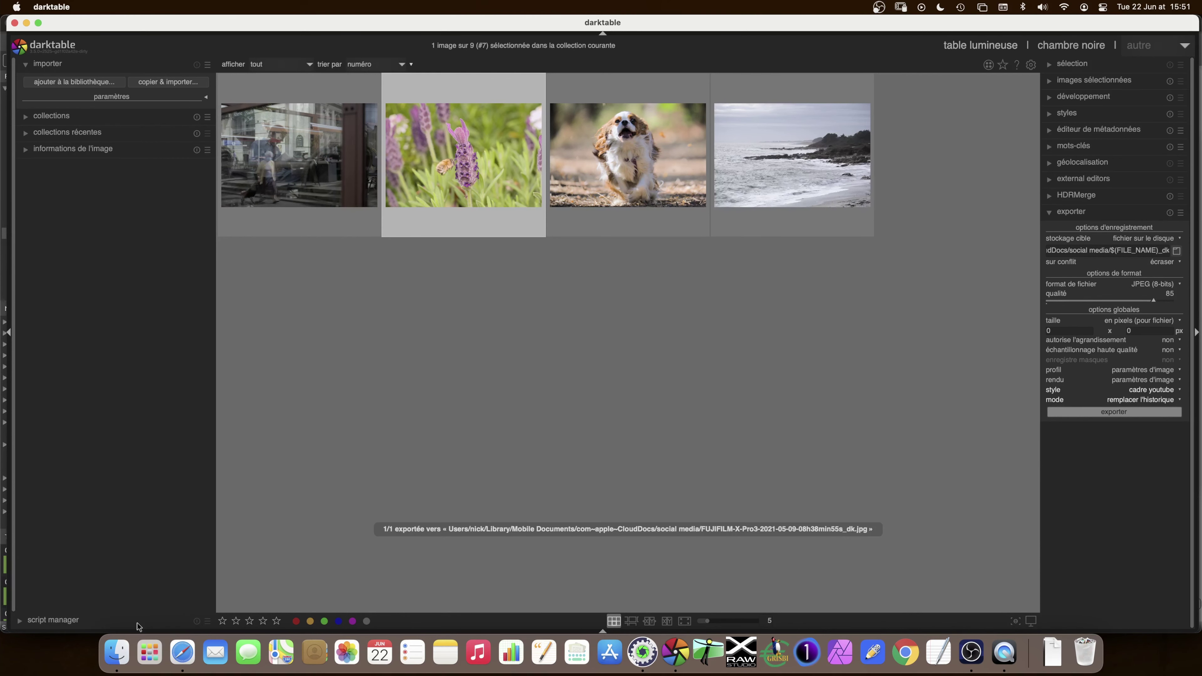
Step: Open the exported lavender JPEG from the social media folder in Preview, then return to darktable
left_click(116, 653)
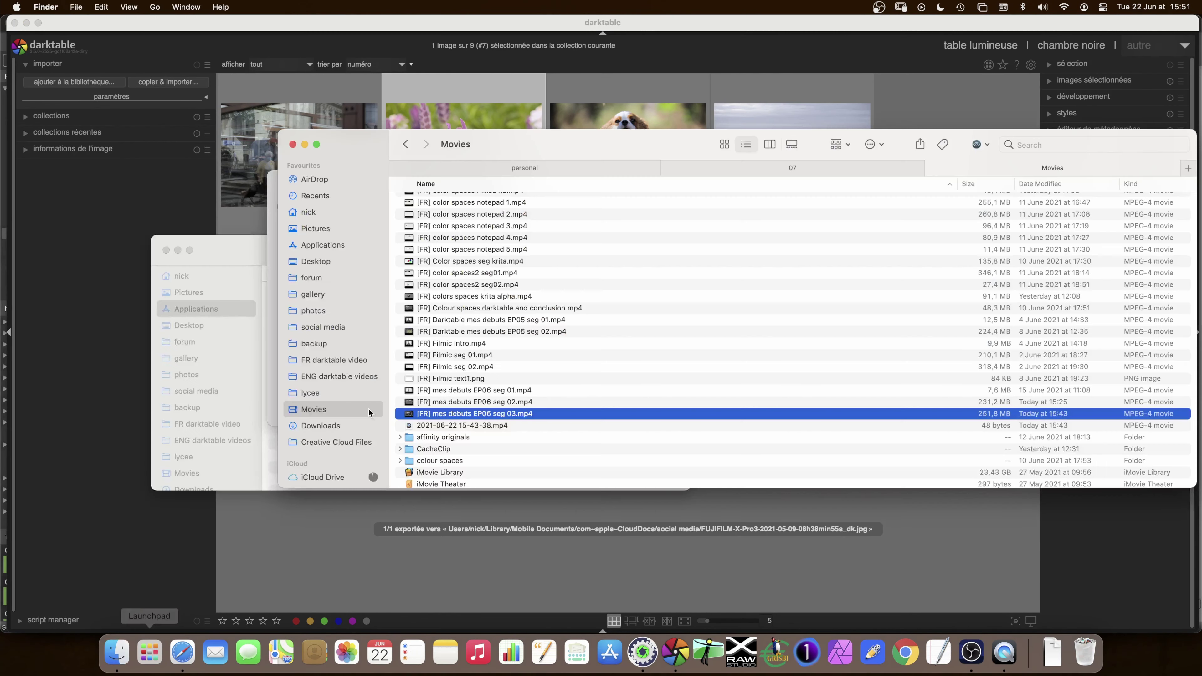
left_click(324, 328)
double_click(425, 225)
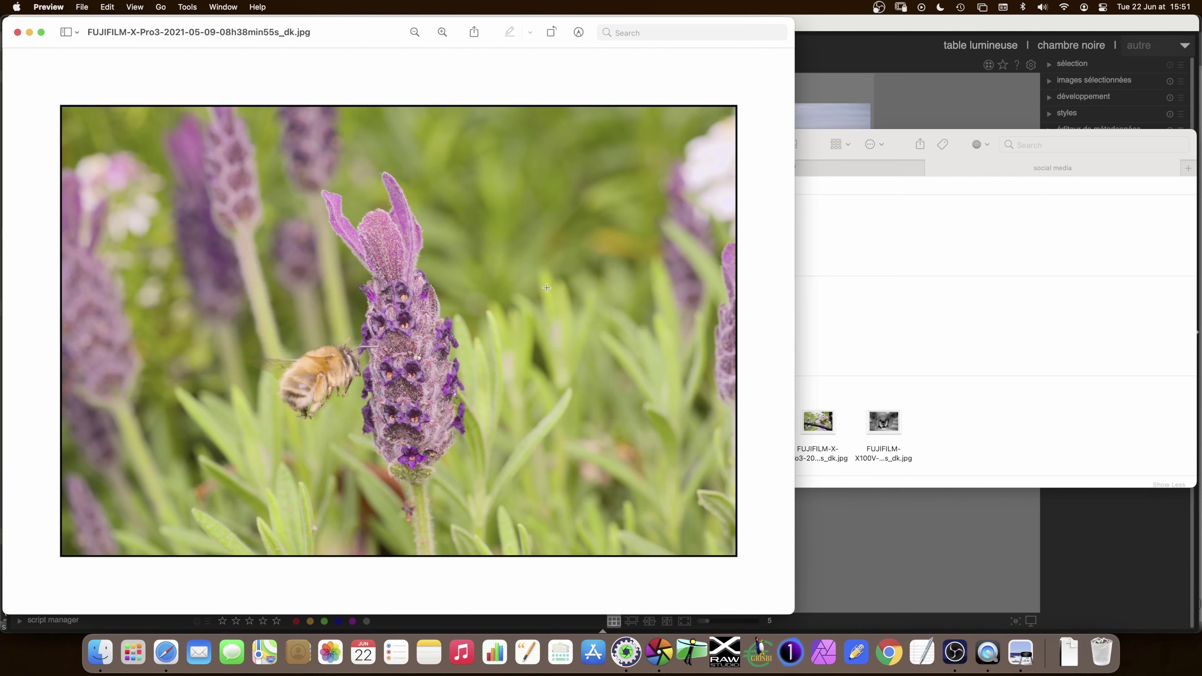
left_click(656, 656)
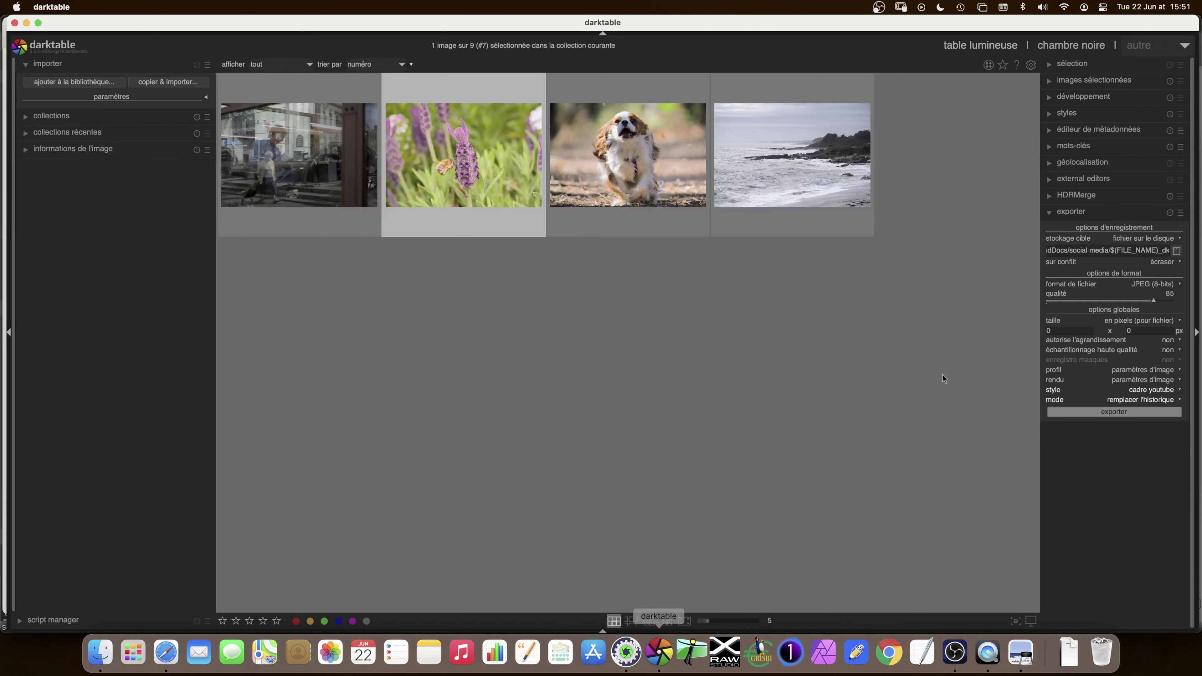
Step: Re-export the photo with the 'frame' style, overwriting the previous JPEG in the social media folder
left_click(1151, 392)
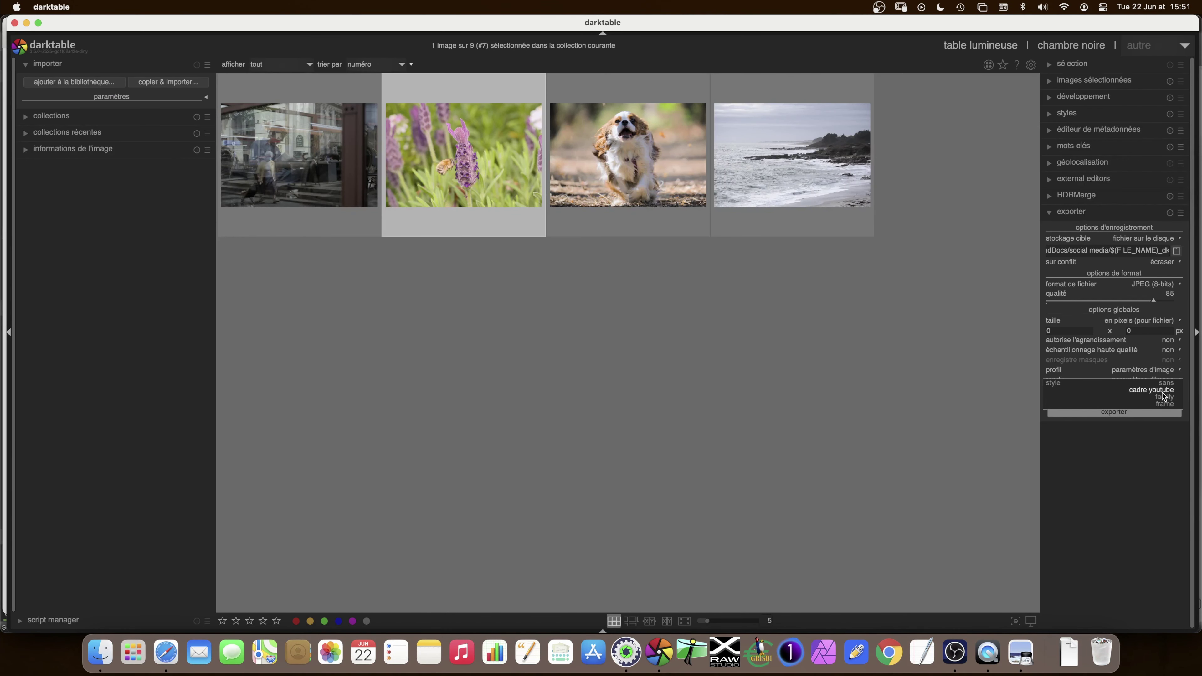
left_click(1166, 403)
left_click(1118, 415)
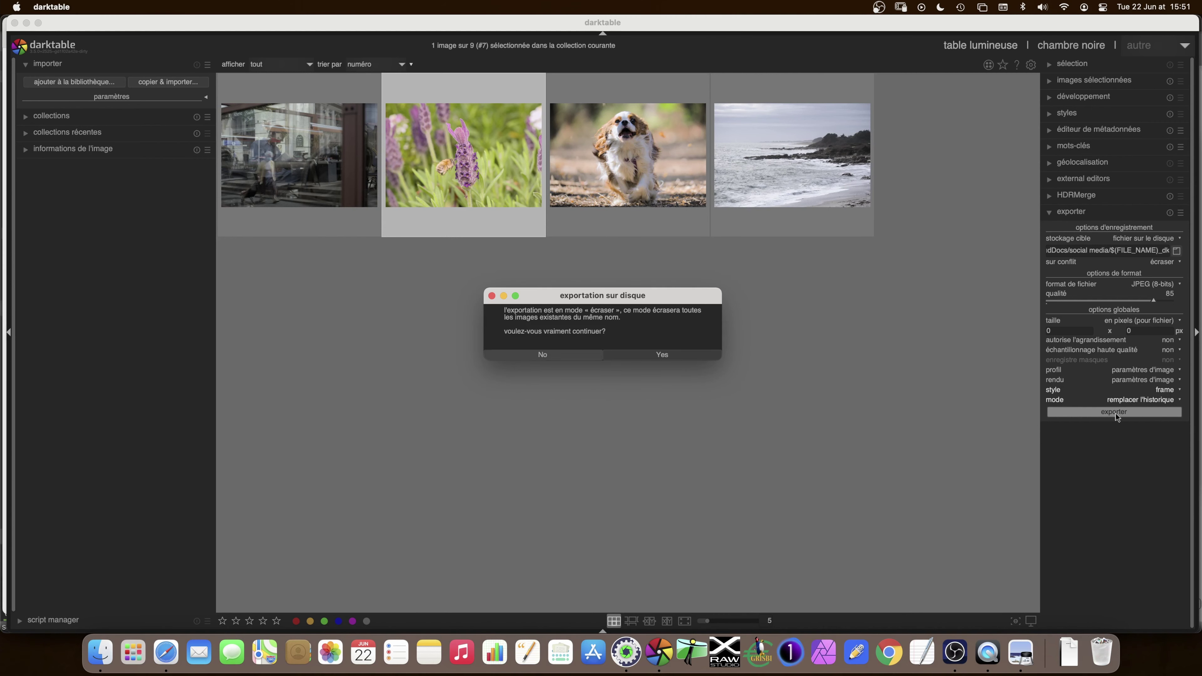
left_click(627, 353)
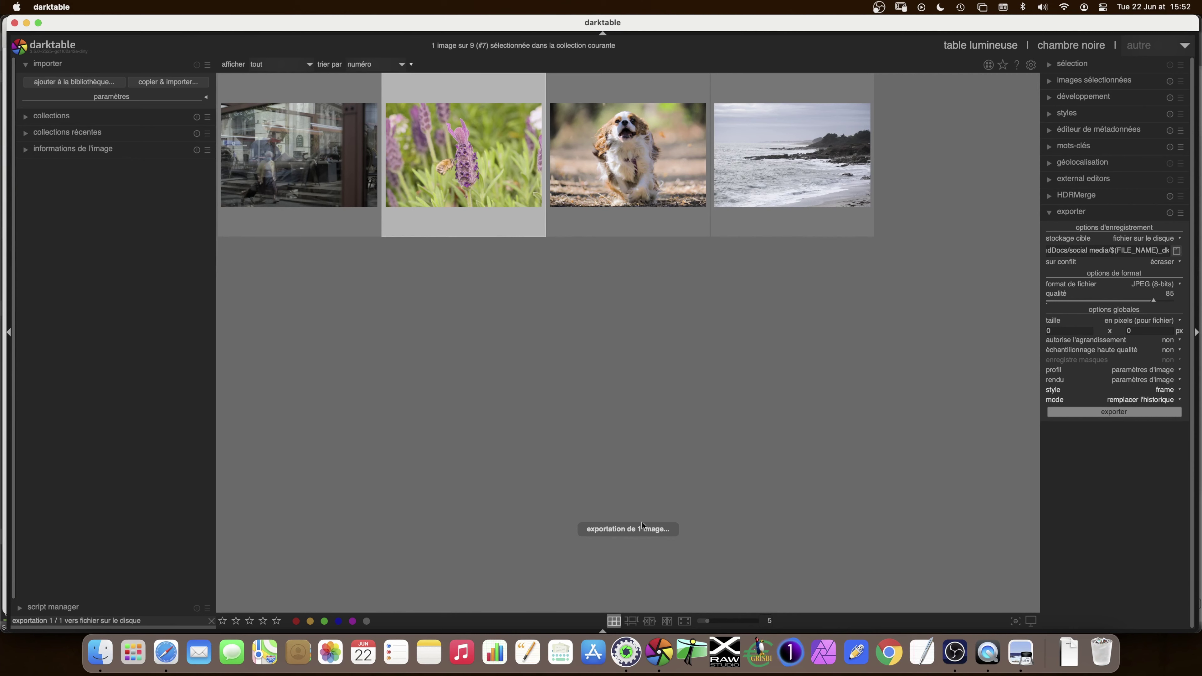
left_click(96, 655)
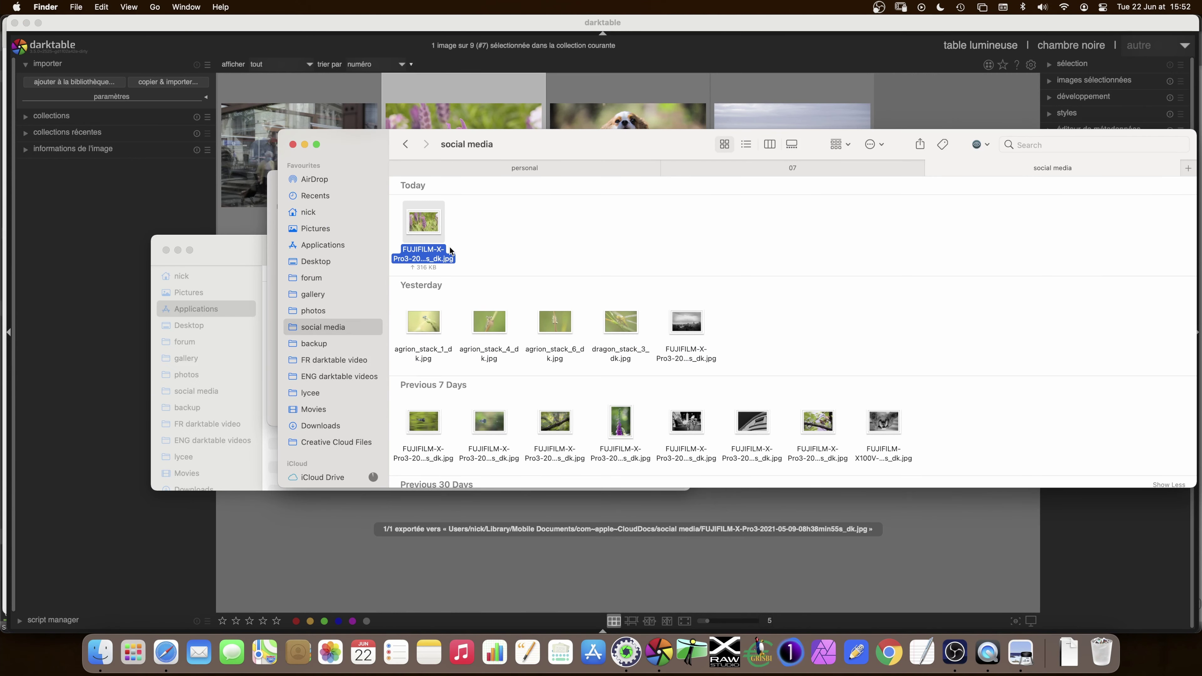
Step: Check the re-exported JPEG's white border in Preview, then return to darktable
double_click(431, 227)
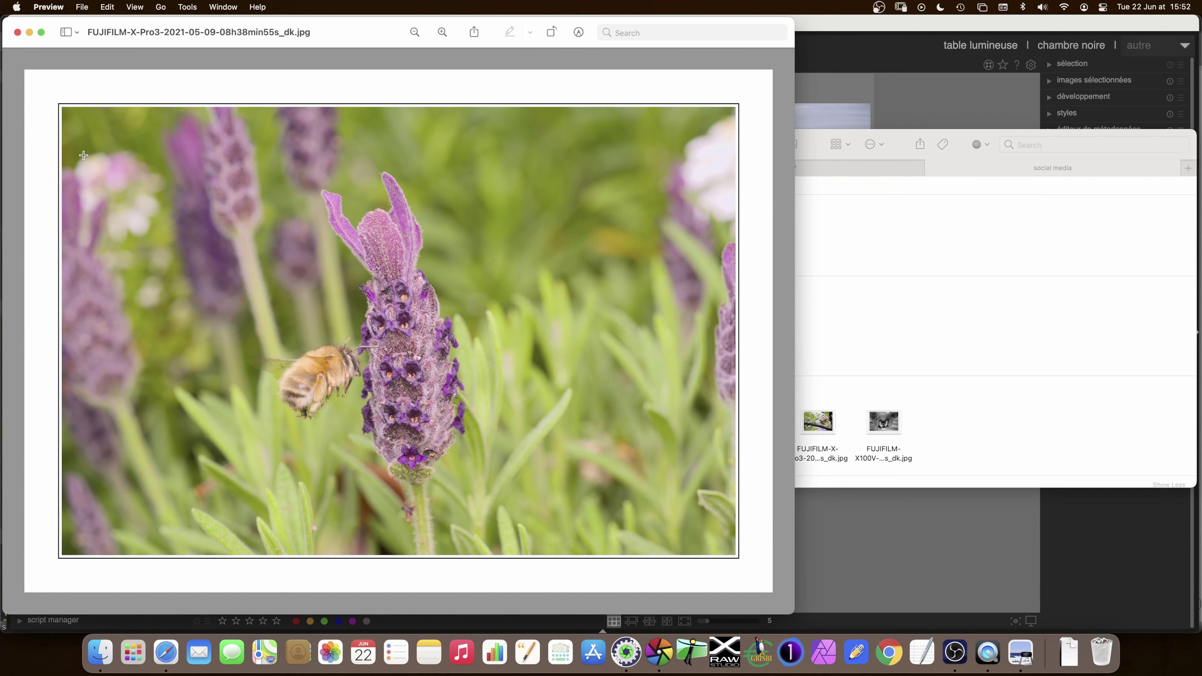
left_click(844, 510)
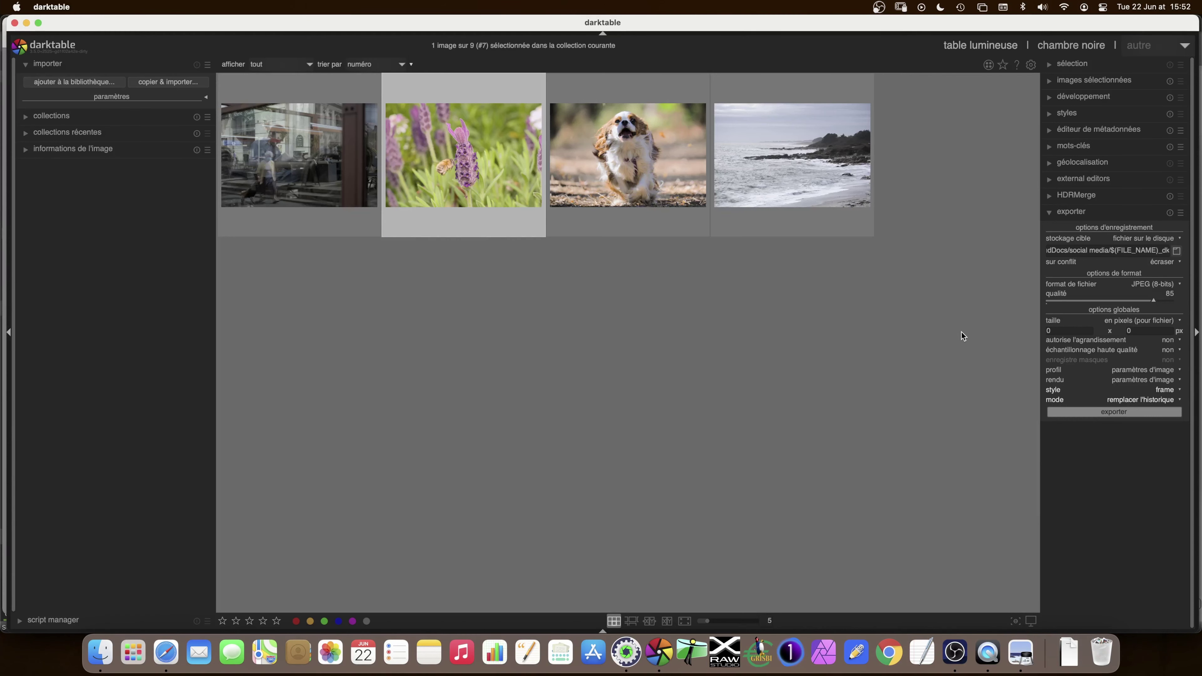